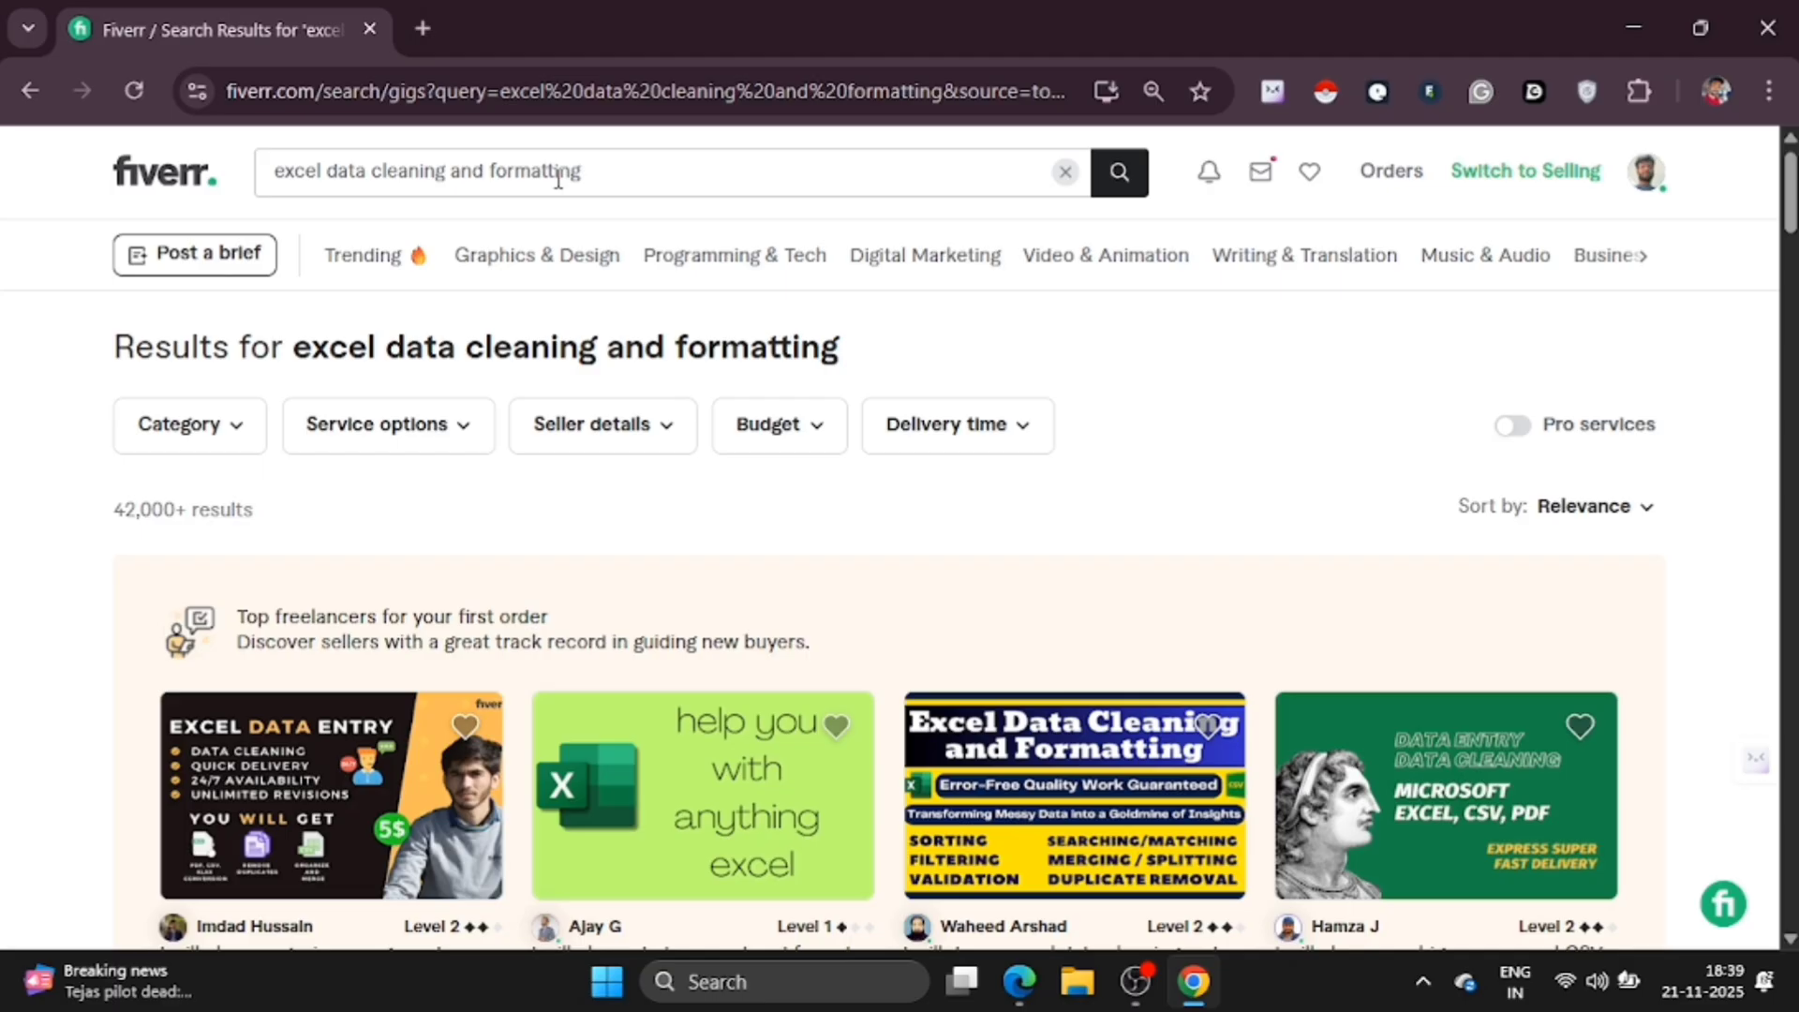
# - Browse the Fiverr search results for Excel data cleaning and formatting gigs, examining their ratings and starting prices
pyautogui.scroll(-2, 569, 536)
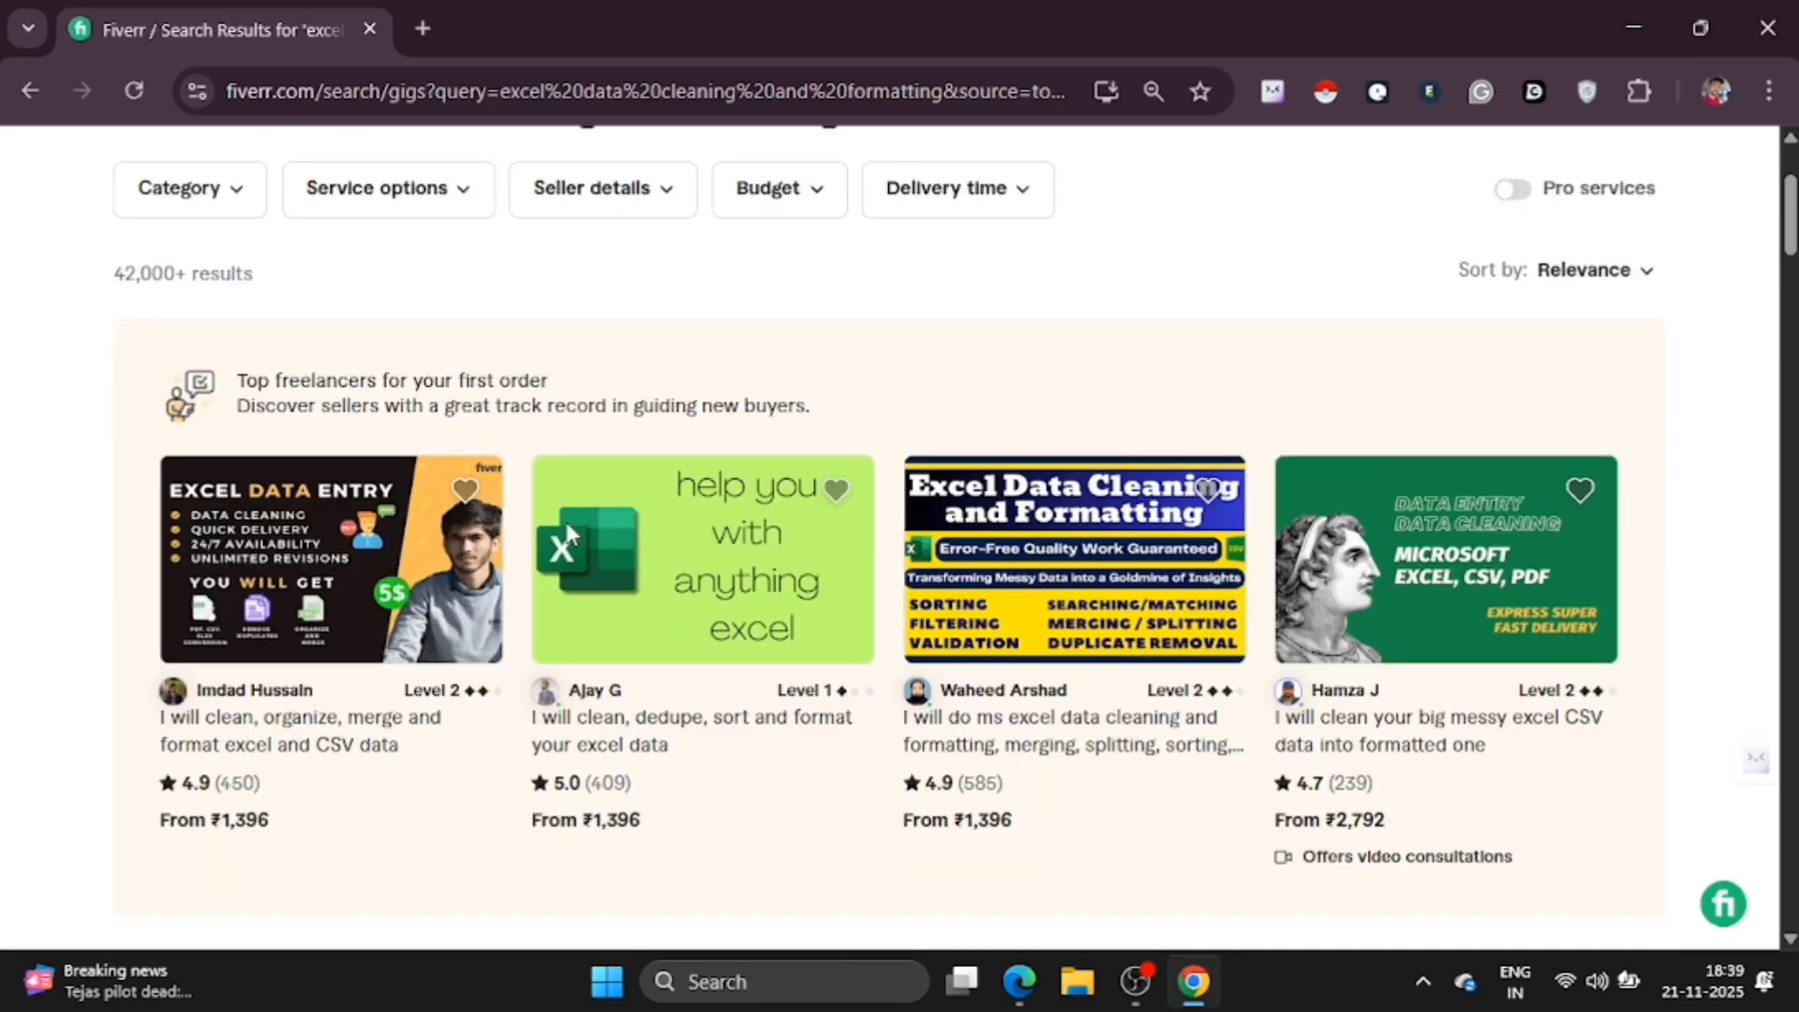
pyautogui.scroll(-1, 144, 296)
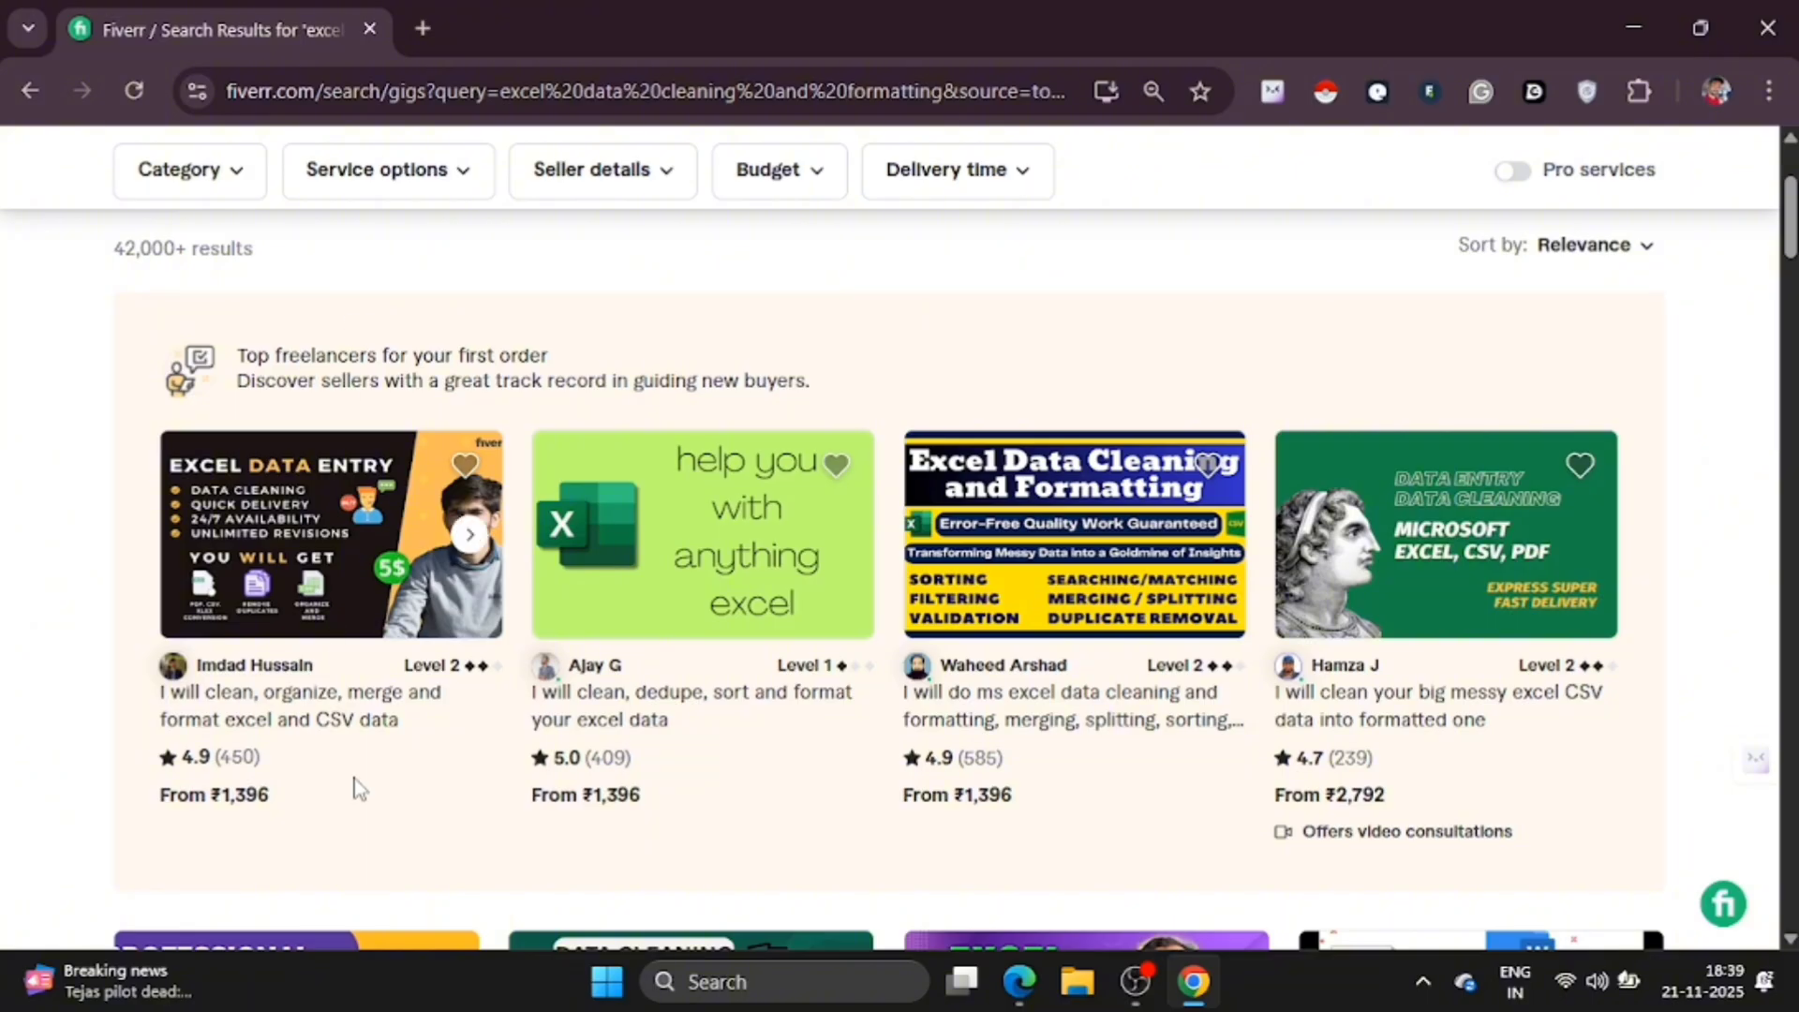
pyautogui.scroll(-2, 355, 785)
pyautogui.scroll(-1, 355, 786)
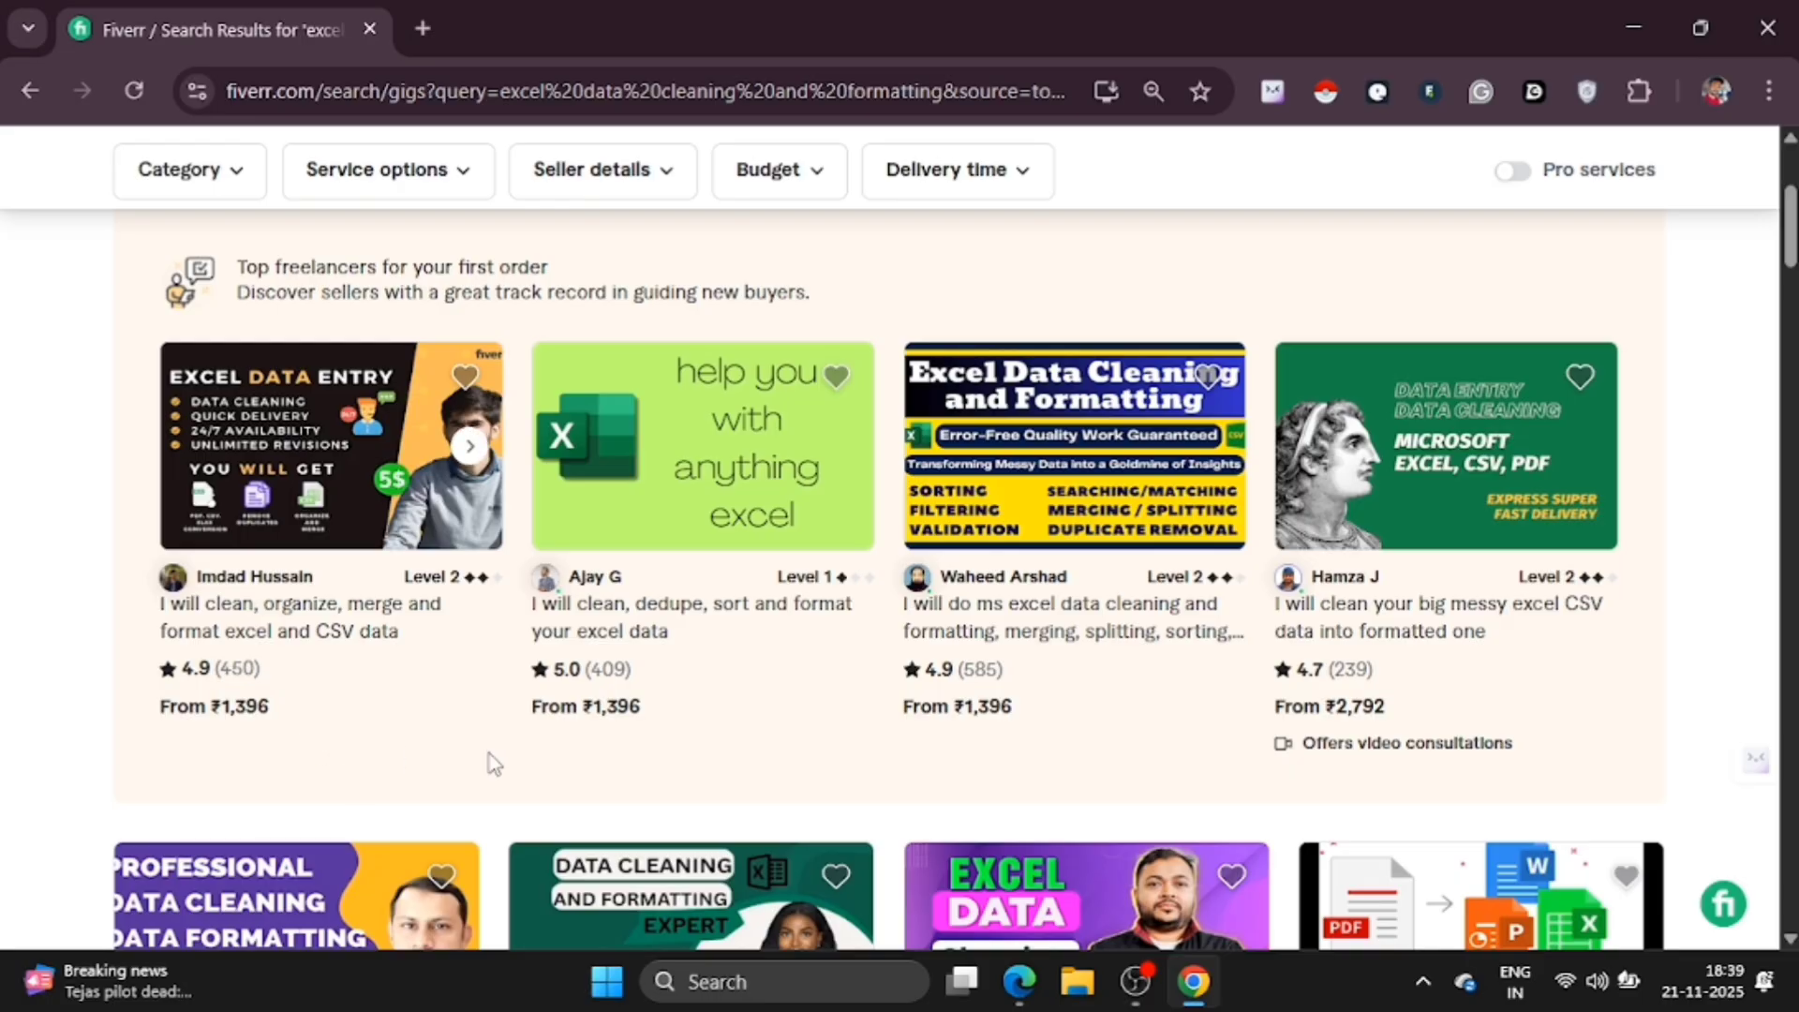
pyautogui.scroll(-2, 694, 763)
pyautogui.scroll(-2, 694, 763)
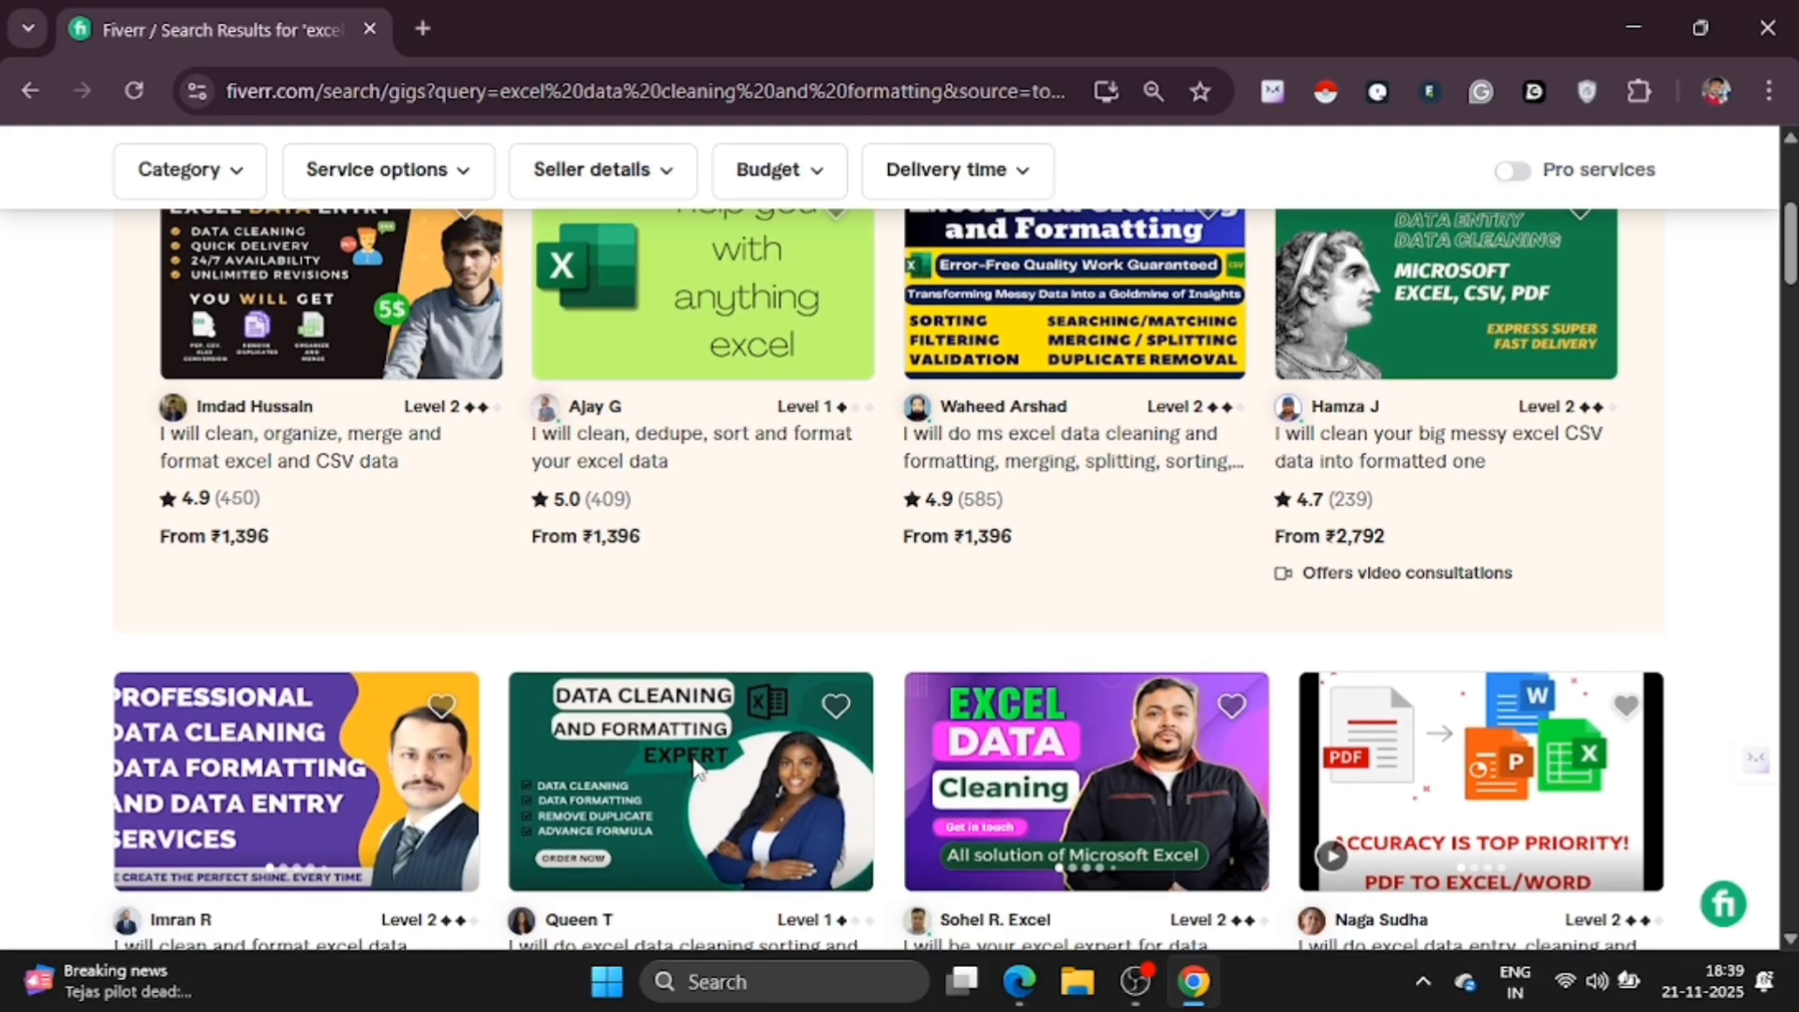
pyautogui.scroll(-2, 694, 764)
pyautogui.scroll(-3, 694, 764)
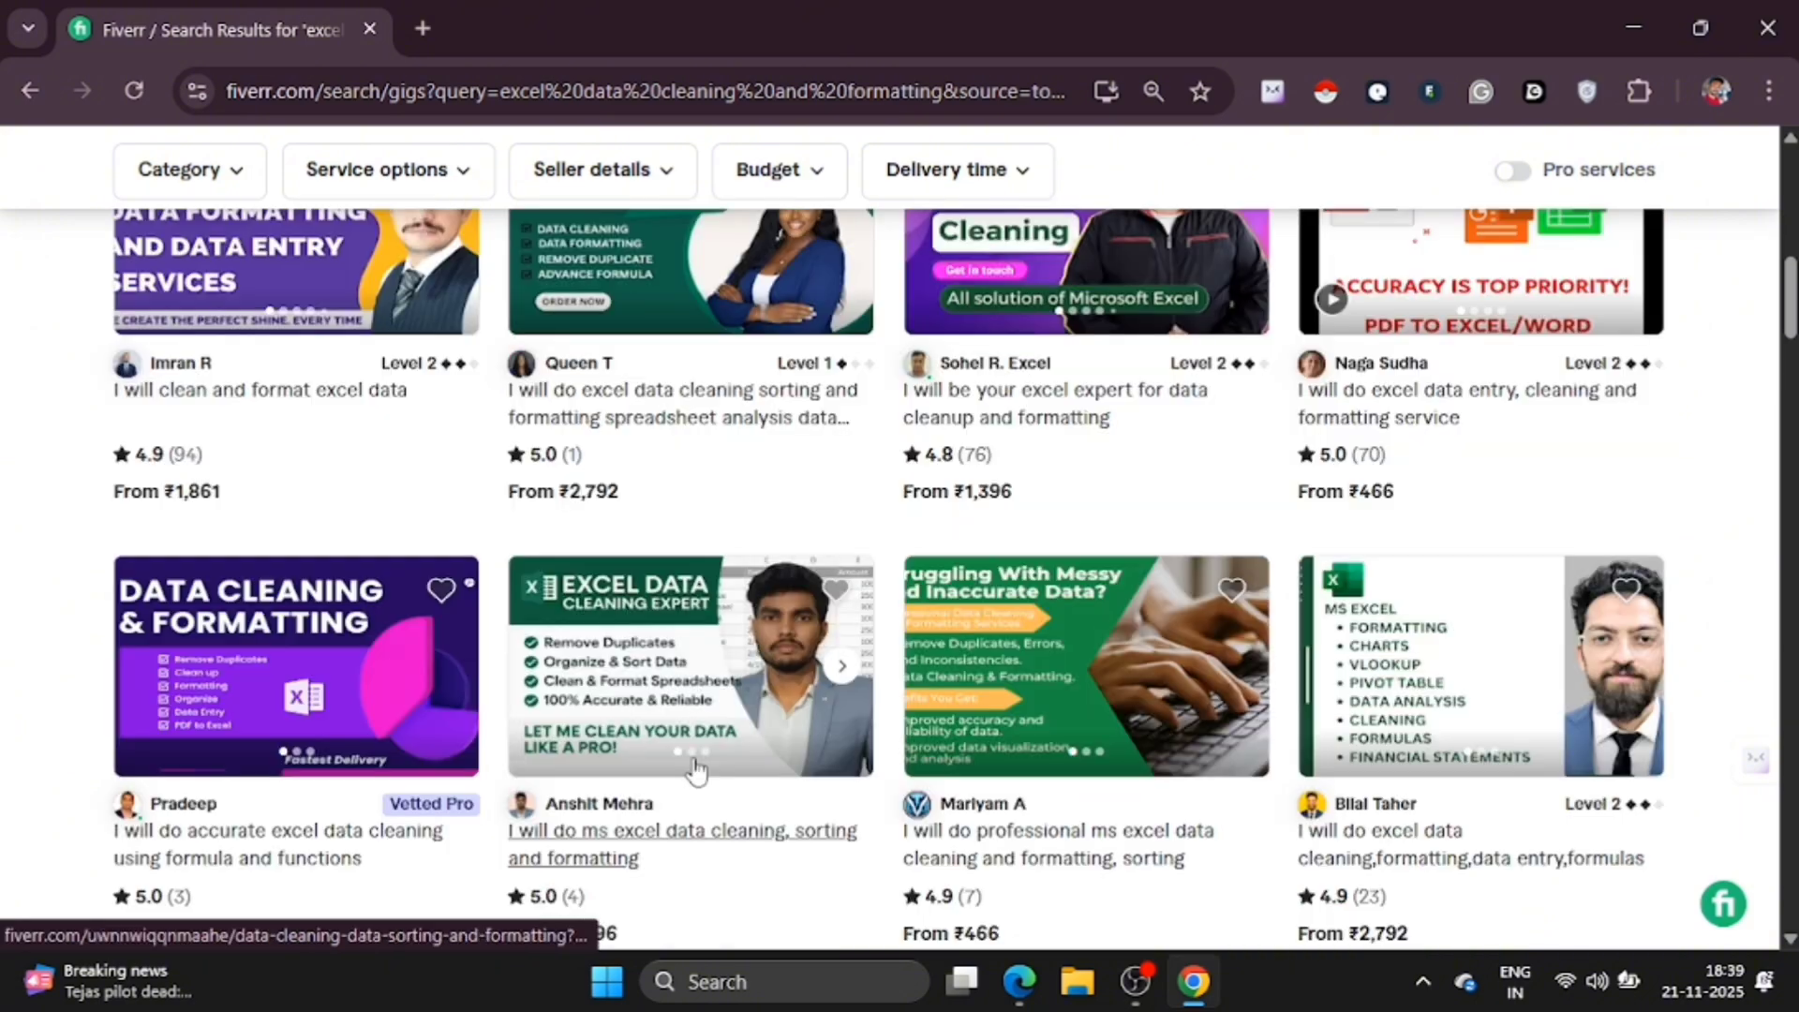
pyautogui.scroll(-1, 694, 764)
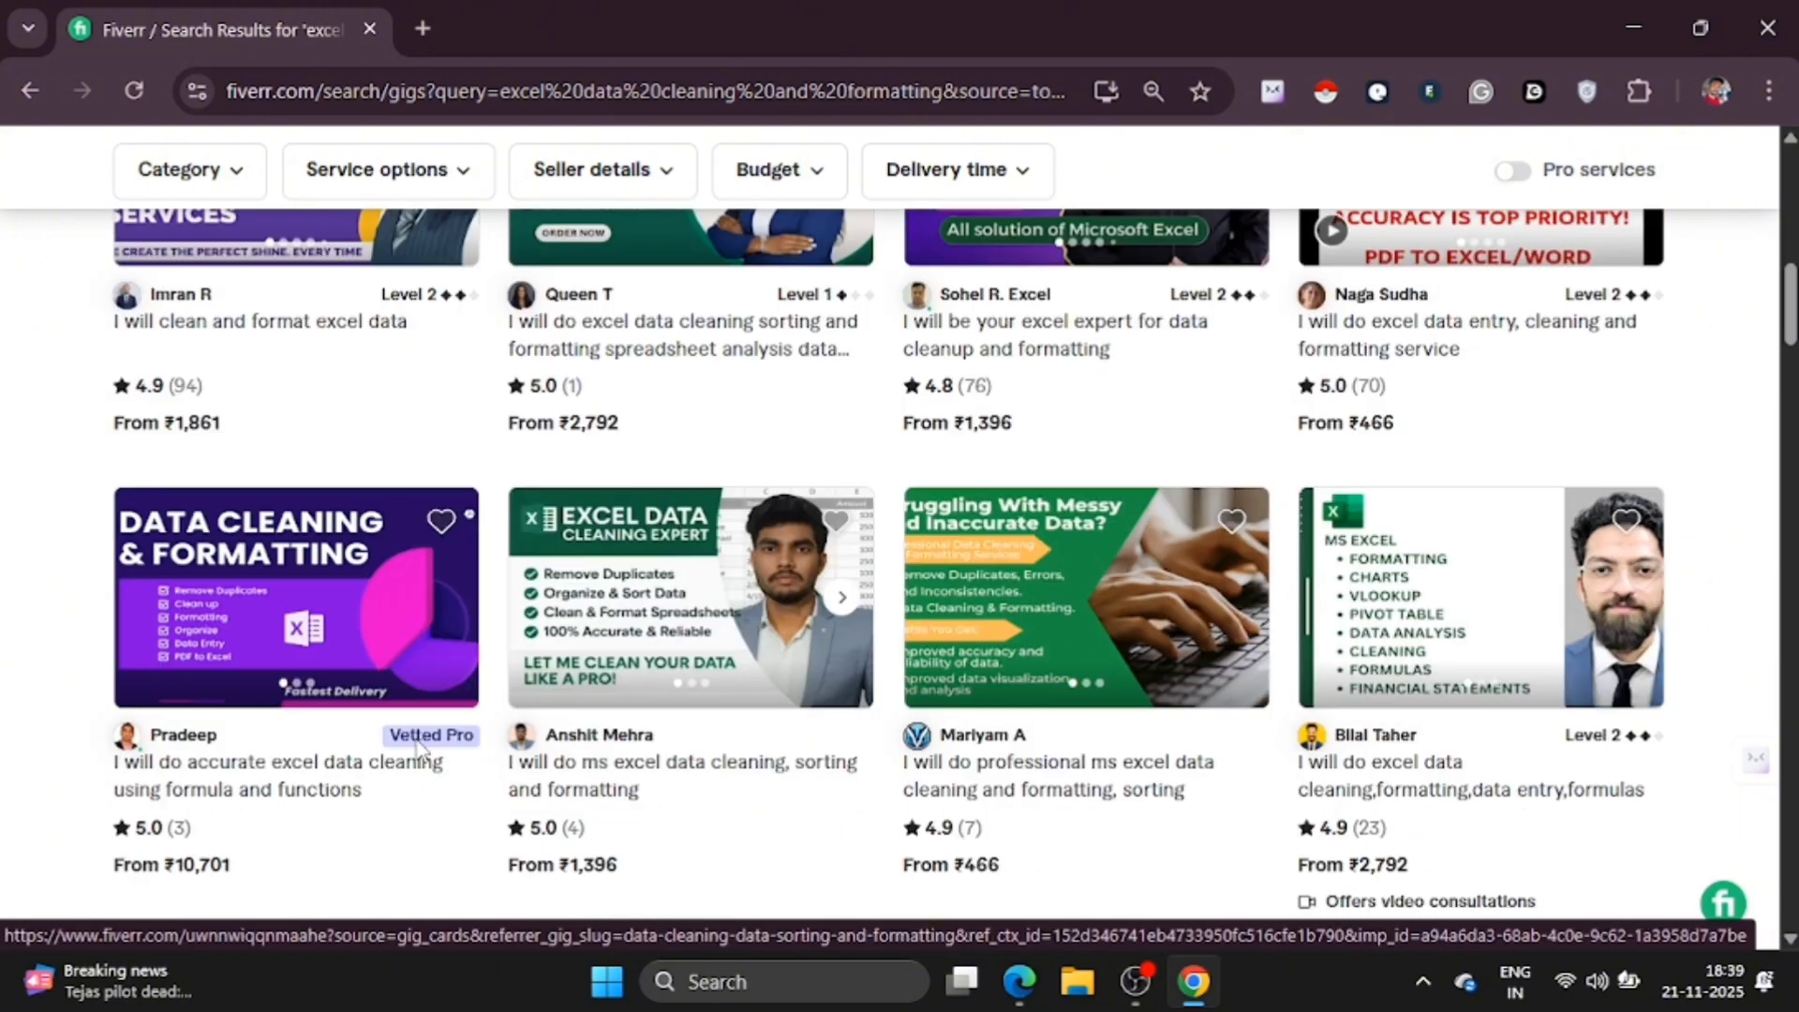
pyautogui.scroll(-2, 393, 745)
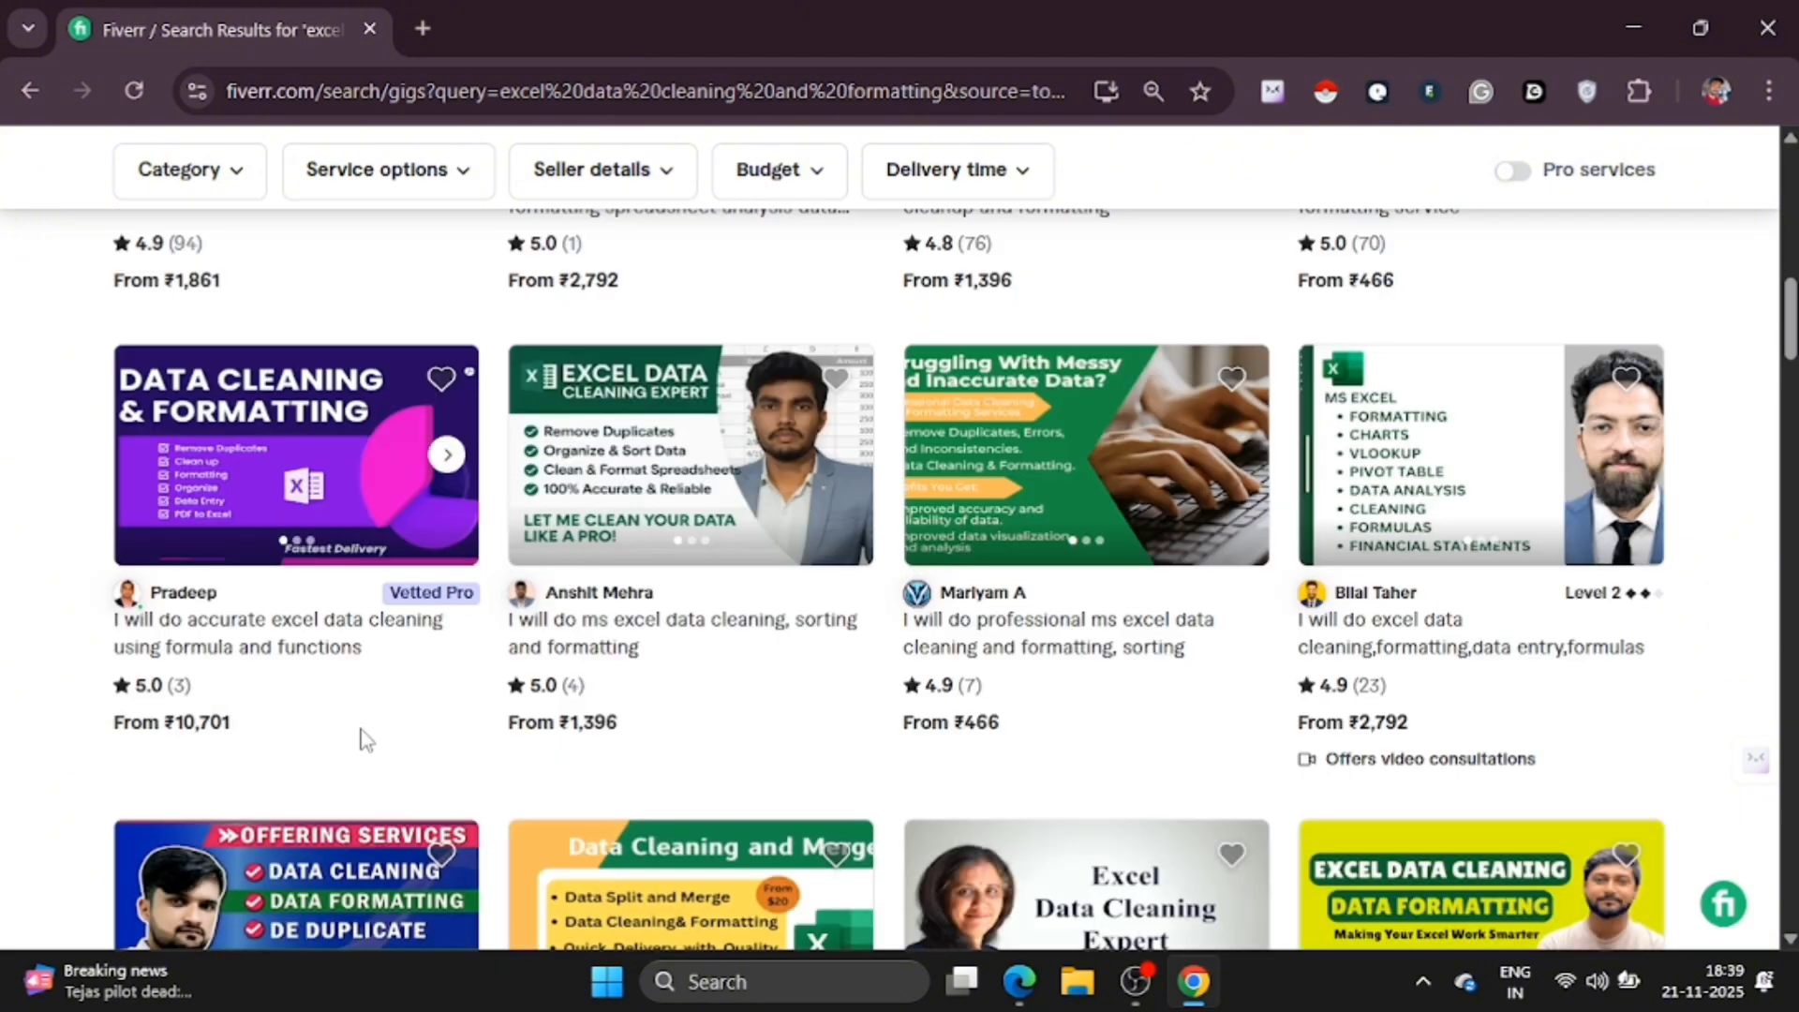
# - Open the Vetted Pro gig for accurate Excel data cleaning using formula and functions and view its Standard and Premium packages
pyautogui.click(202, 541)
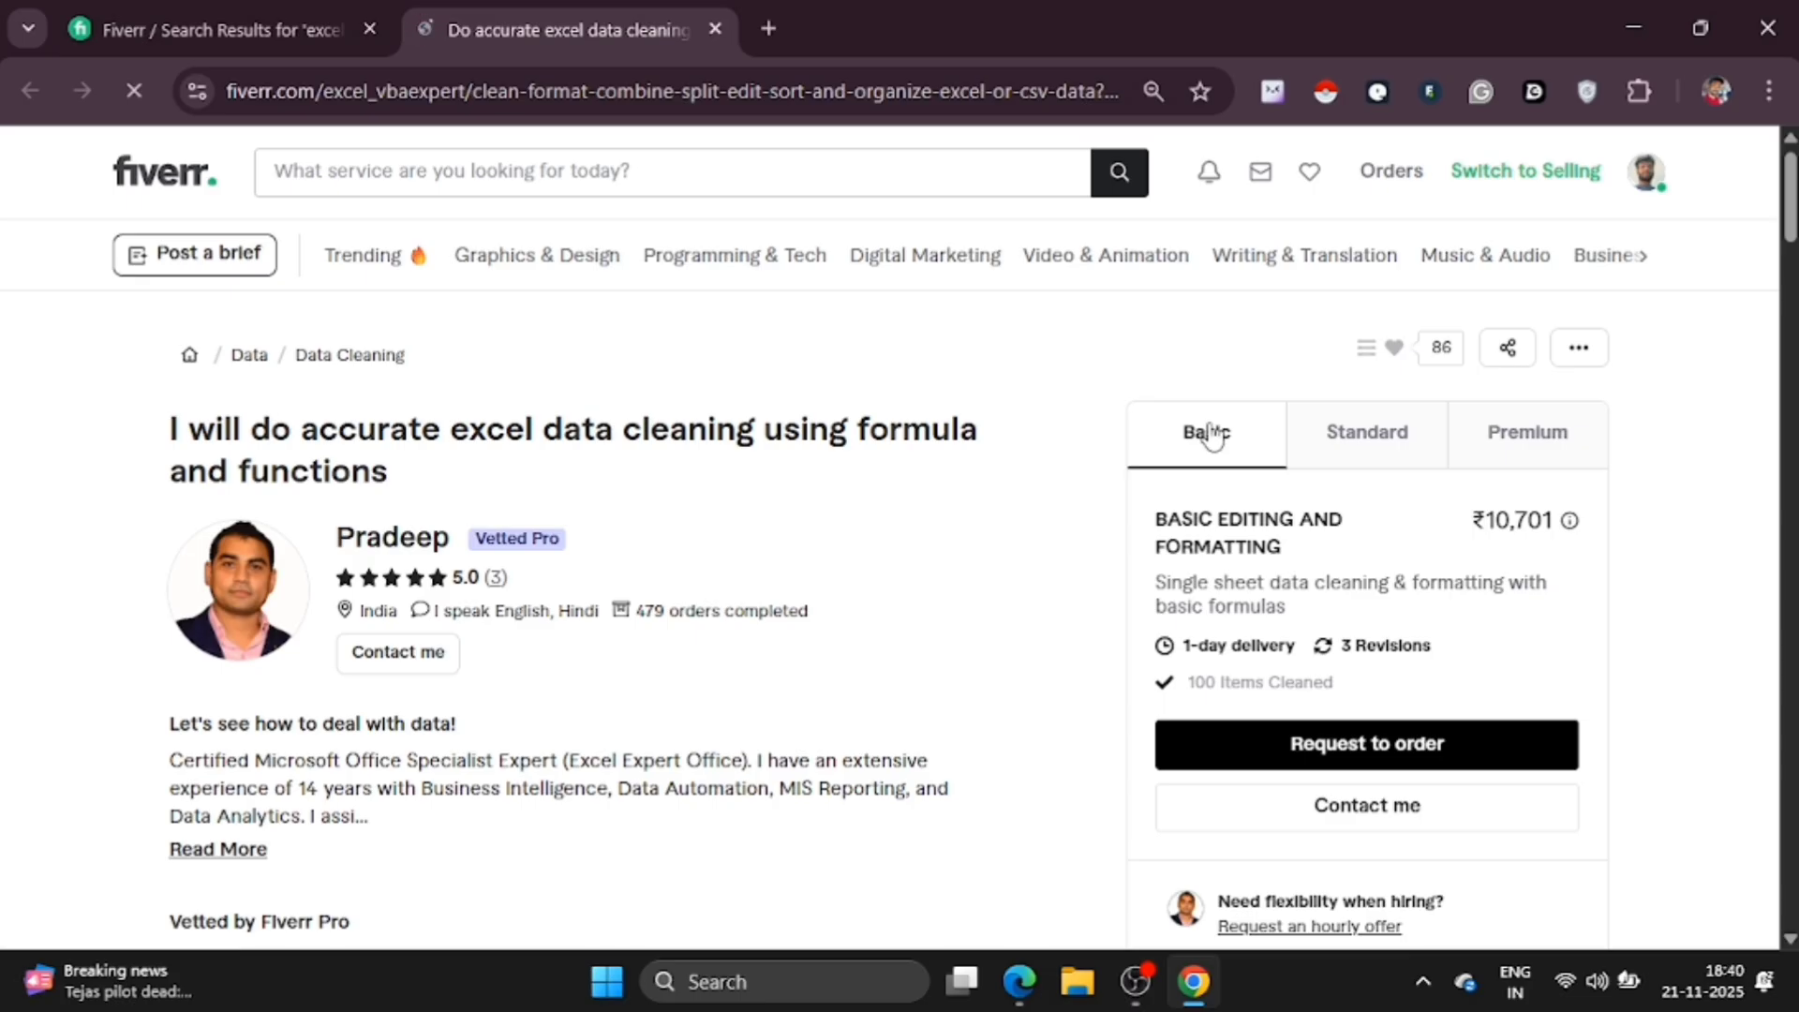
pyautogui.click(1375, 446)
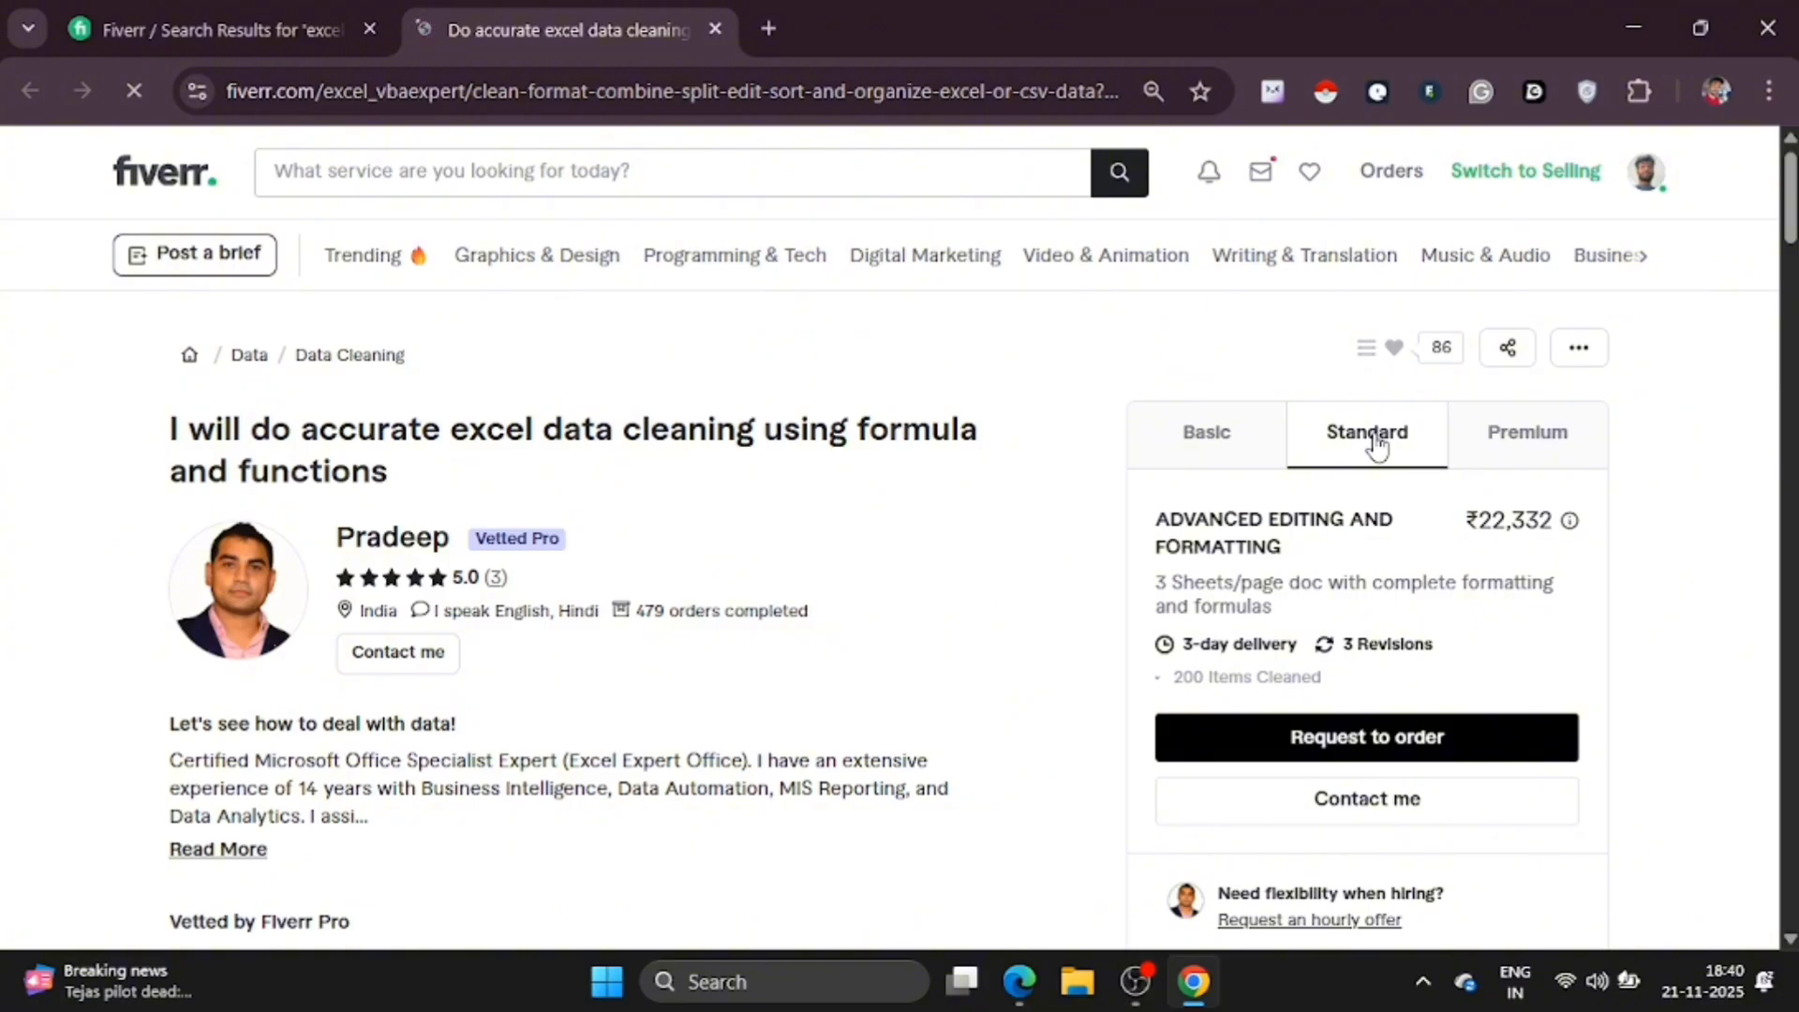
pyautogui.click(1511, 447)
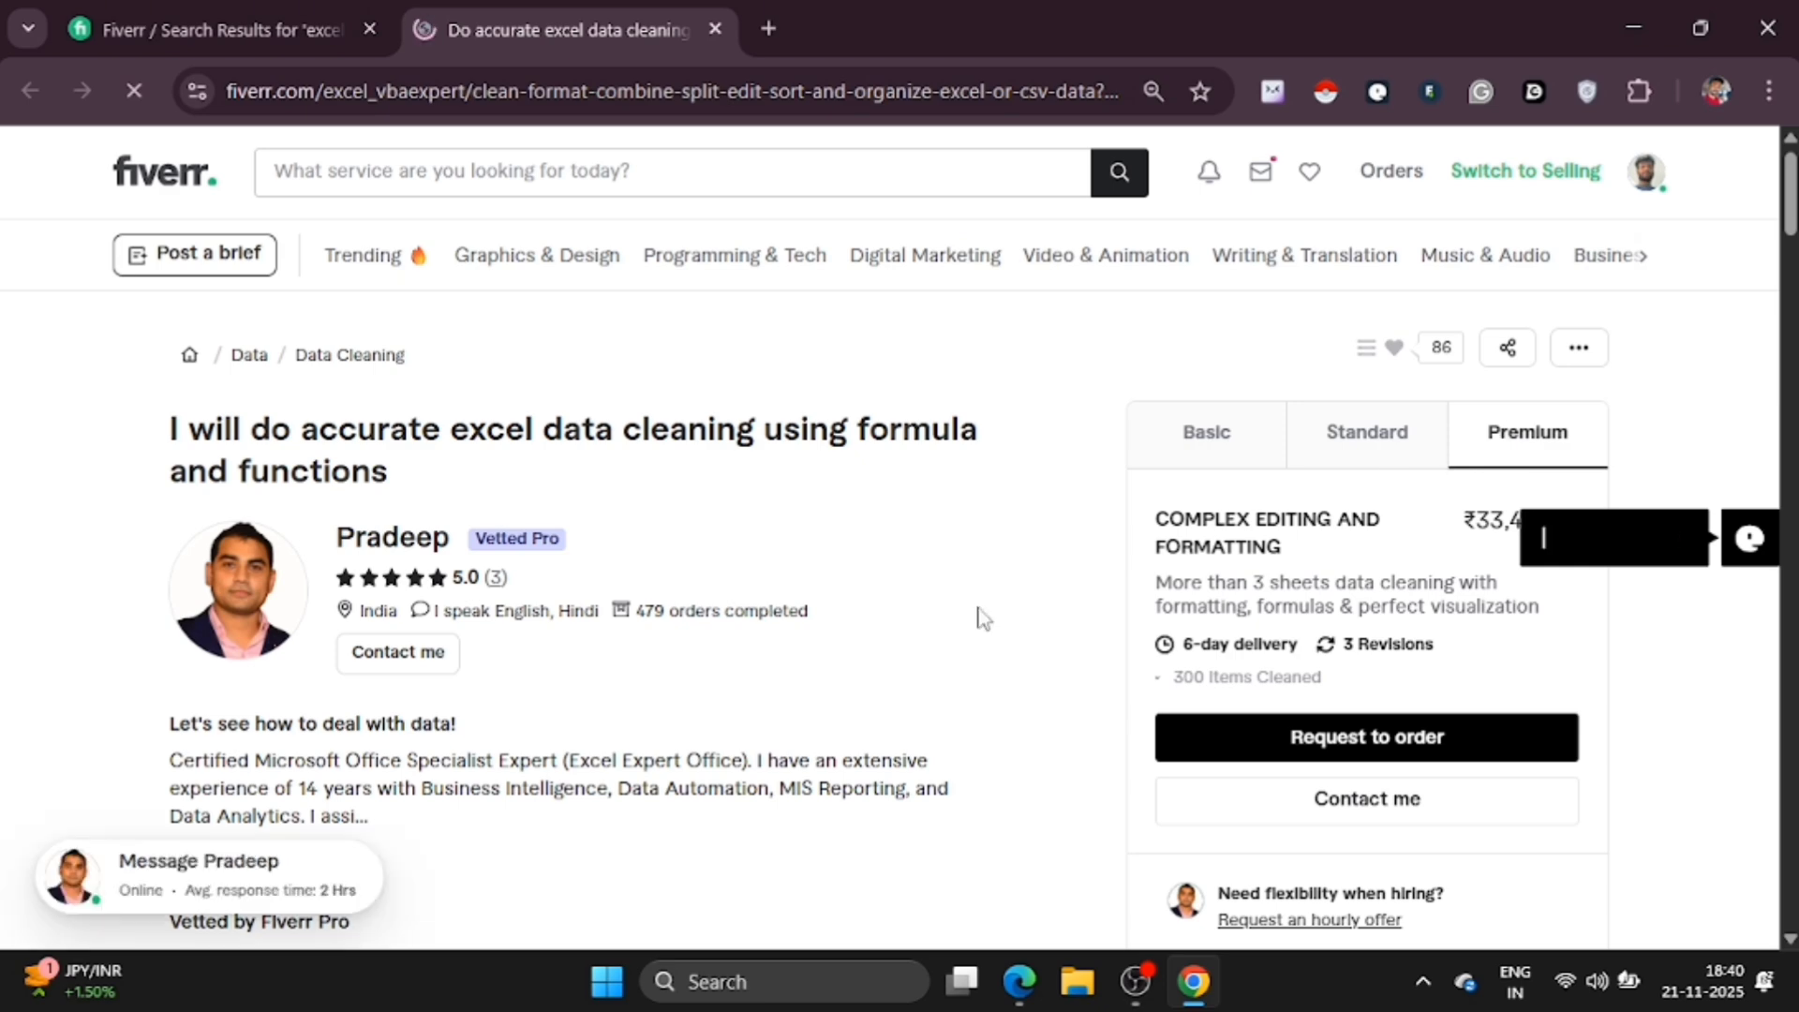
# - Examine the seller's other gigs and the related services that other viewers looked at further down the gig page
pyautogui.scroll(-15, 977, 615)
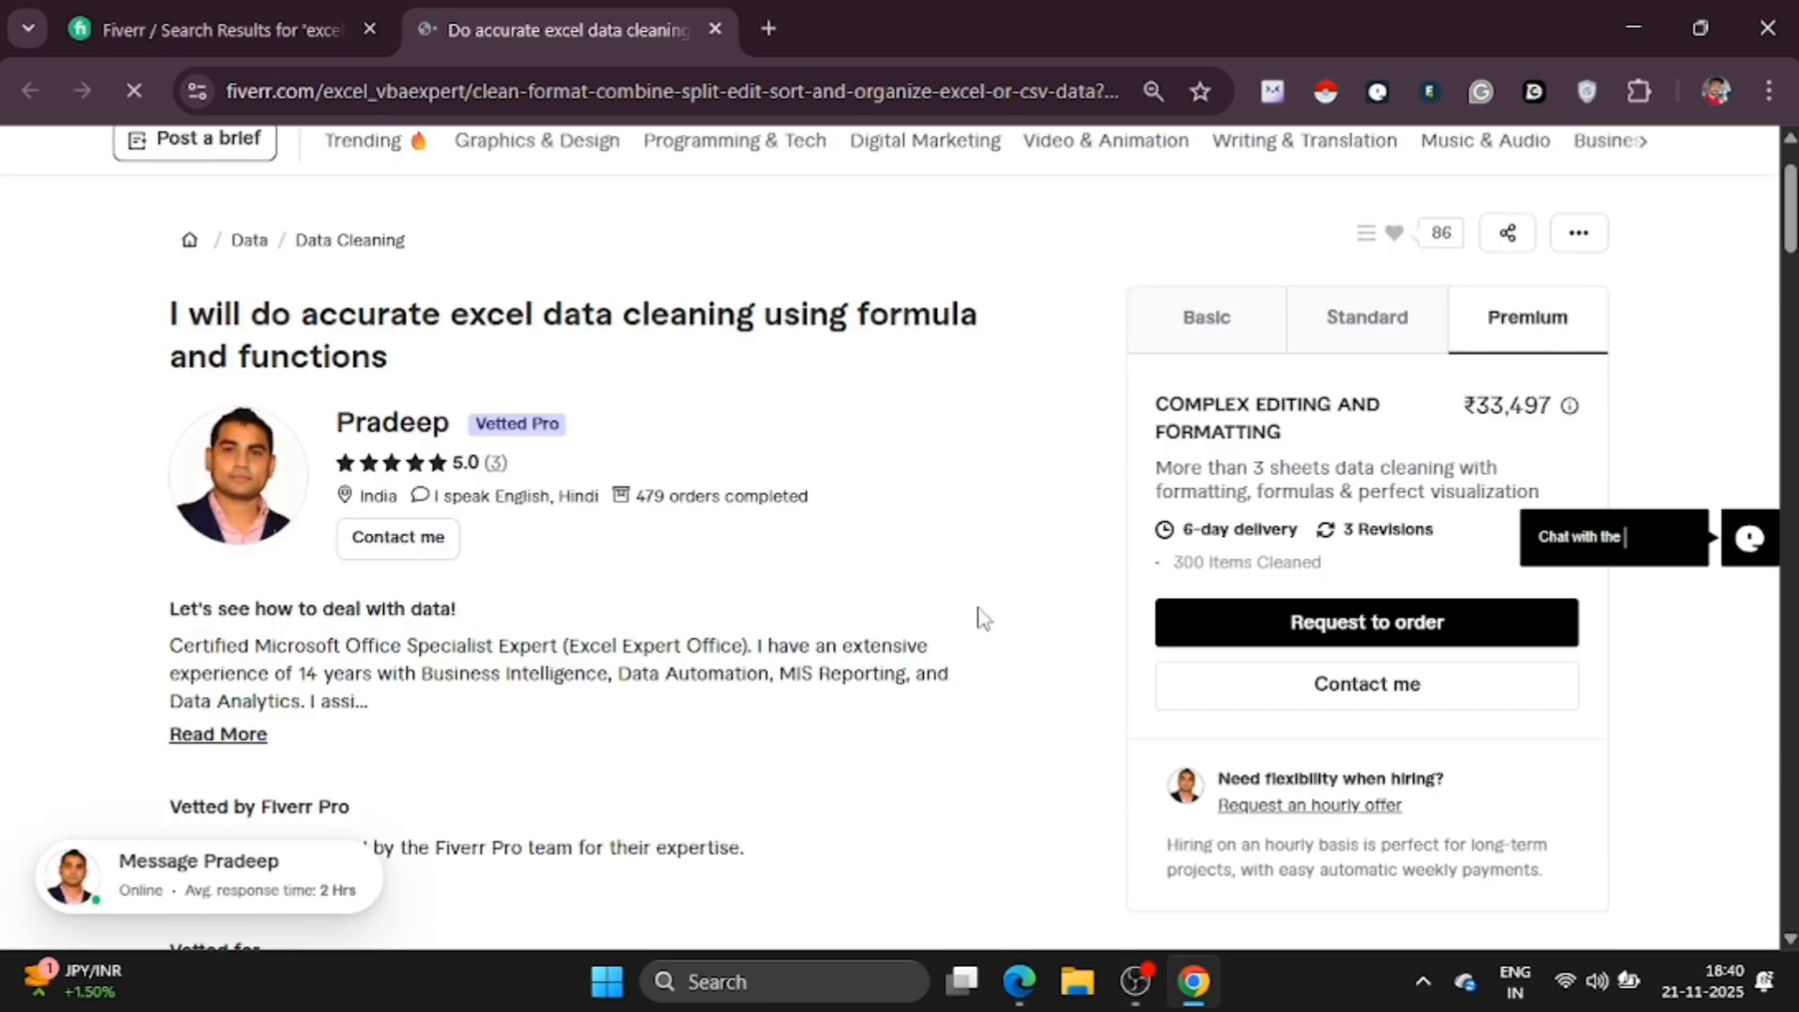
pyautogui.scroll(1, 372, 390)
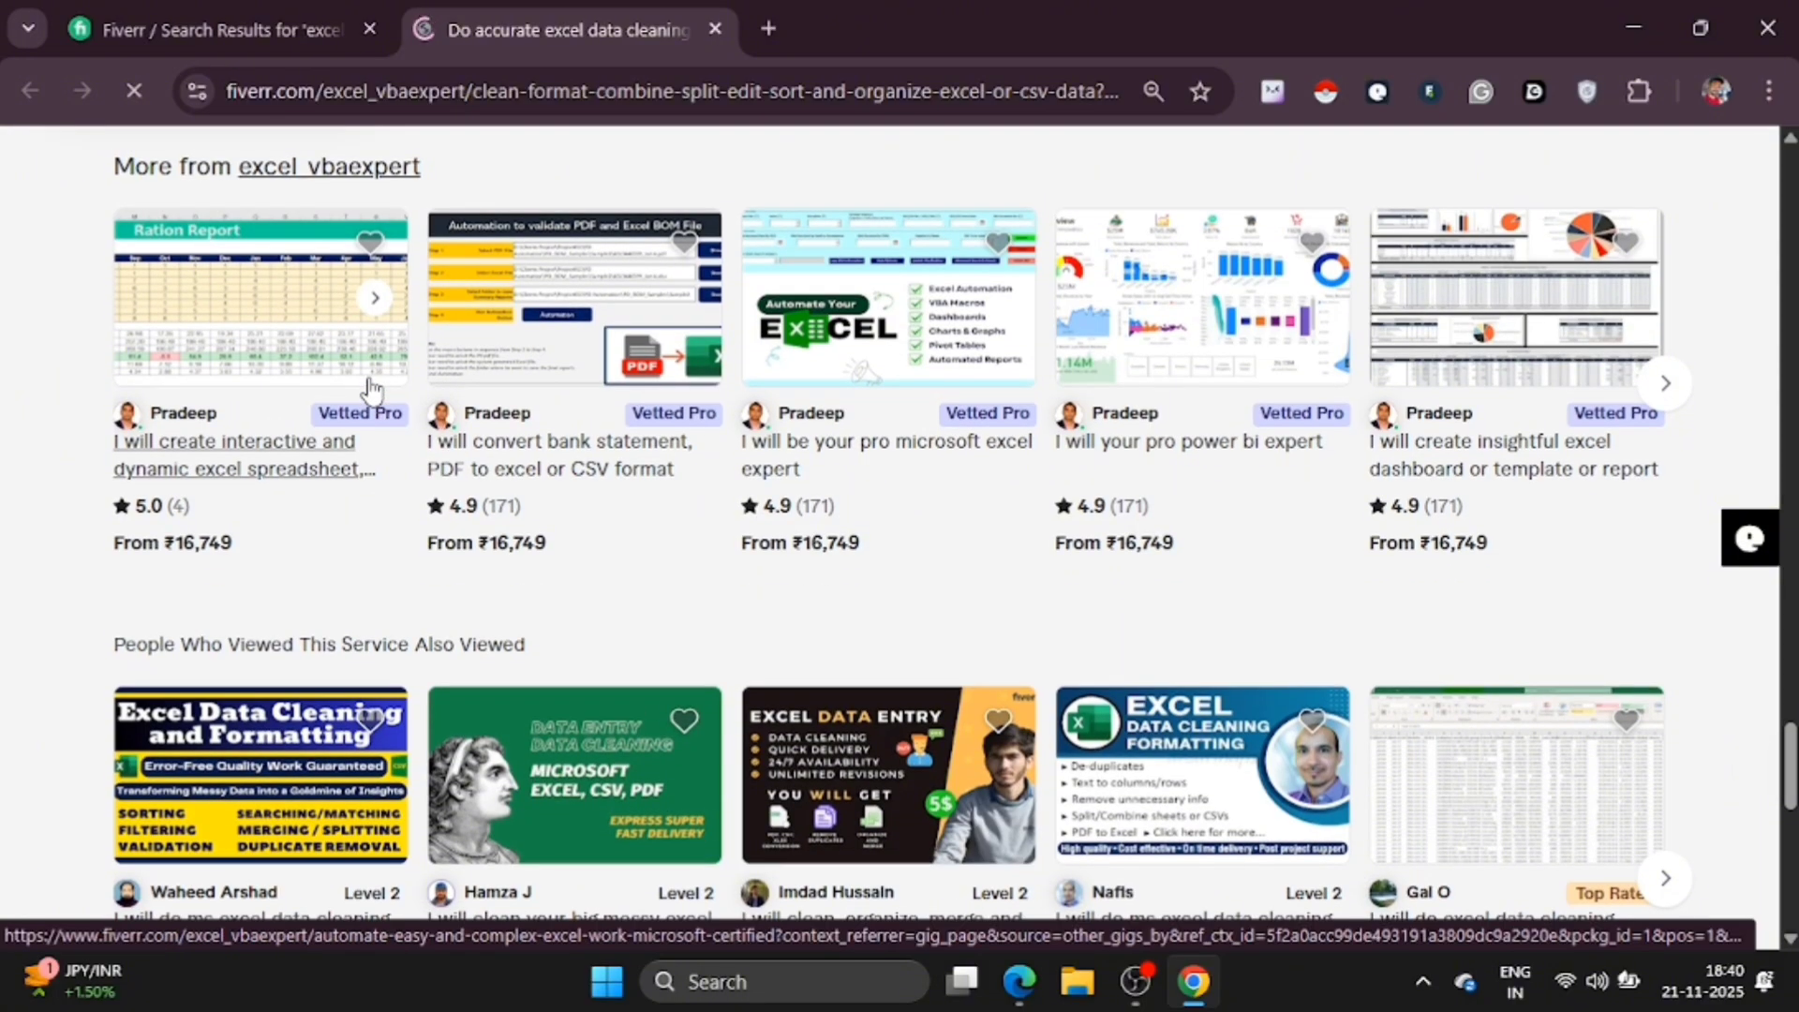
pyautogui.scroll(2, 372, 389)
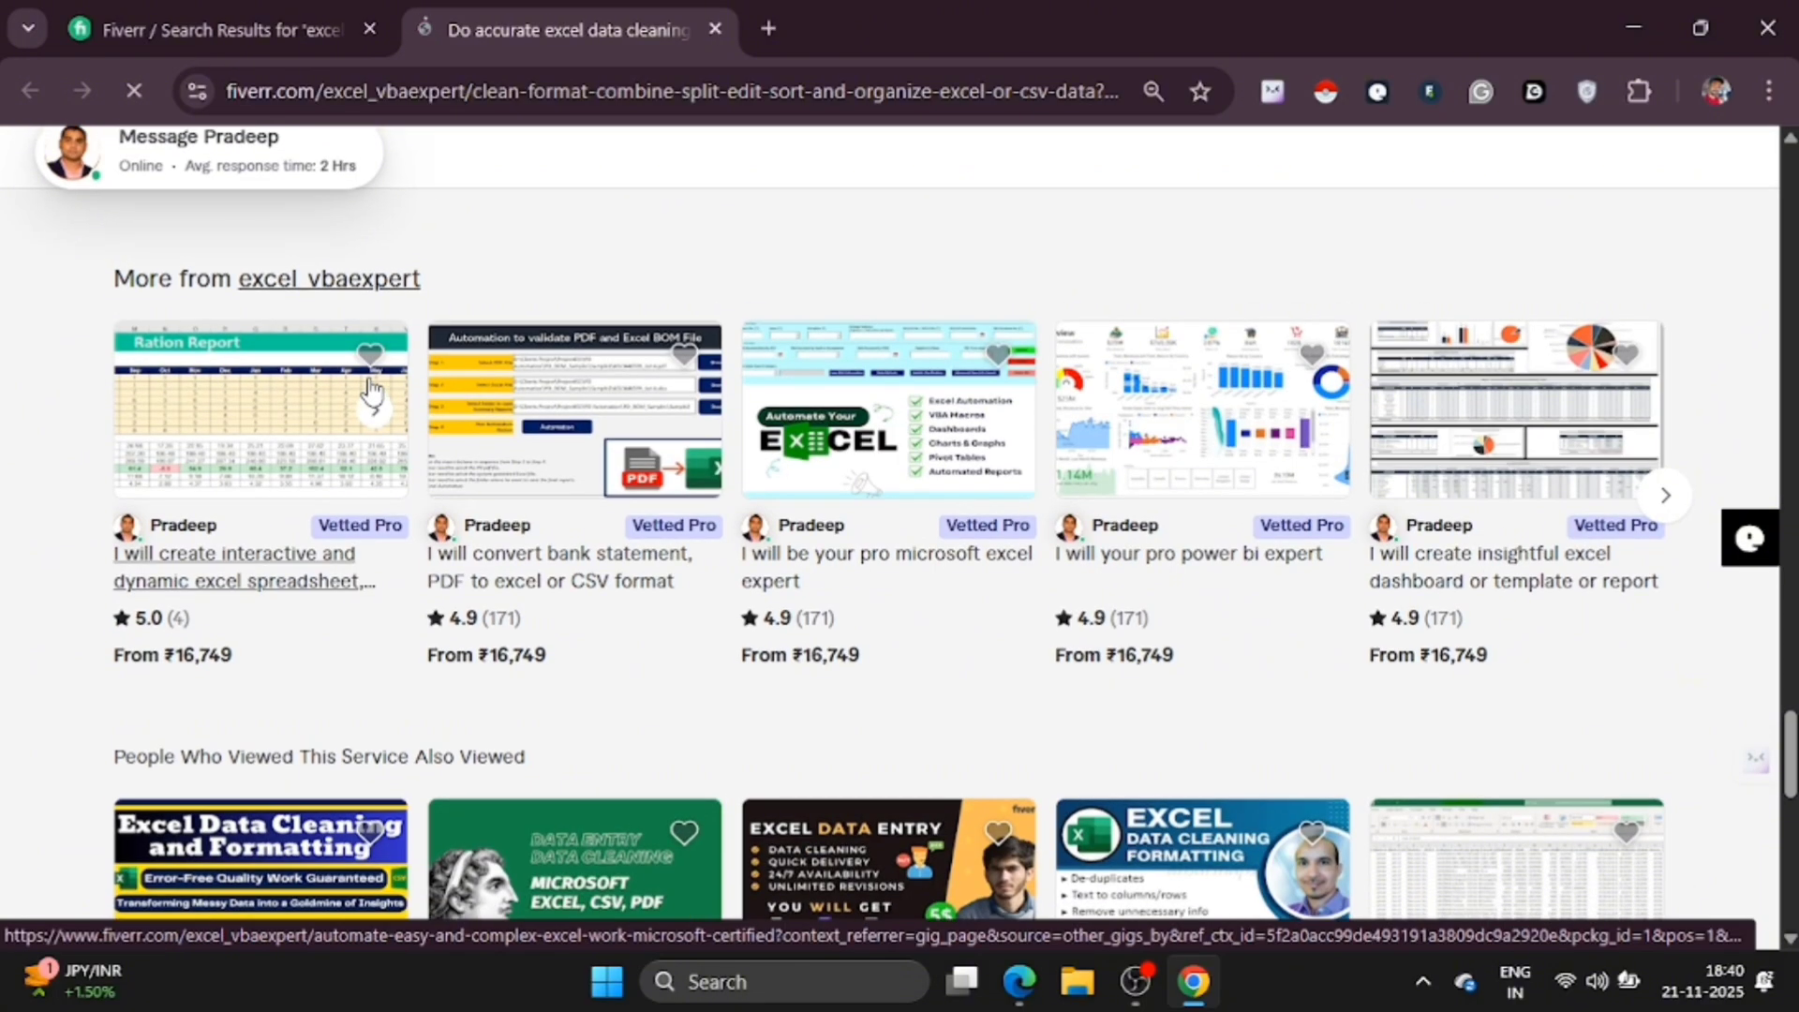
pyautogui.scroll(-2, 372, 390)
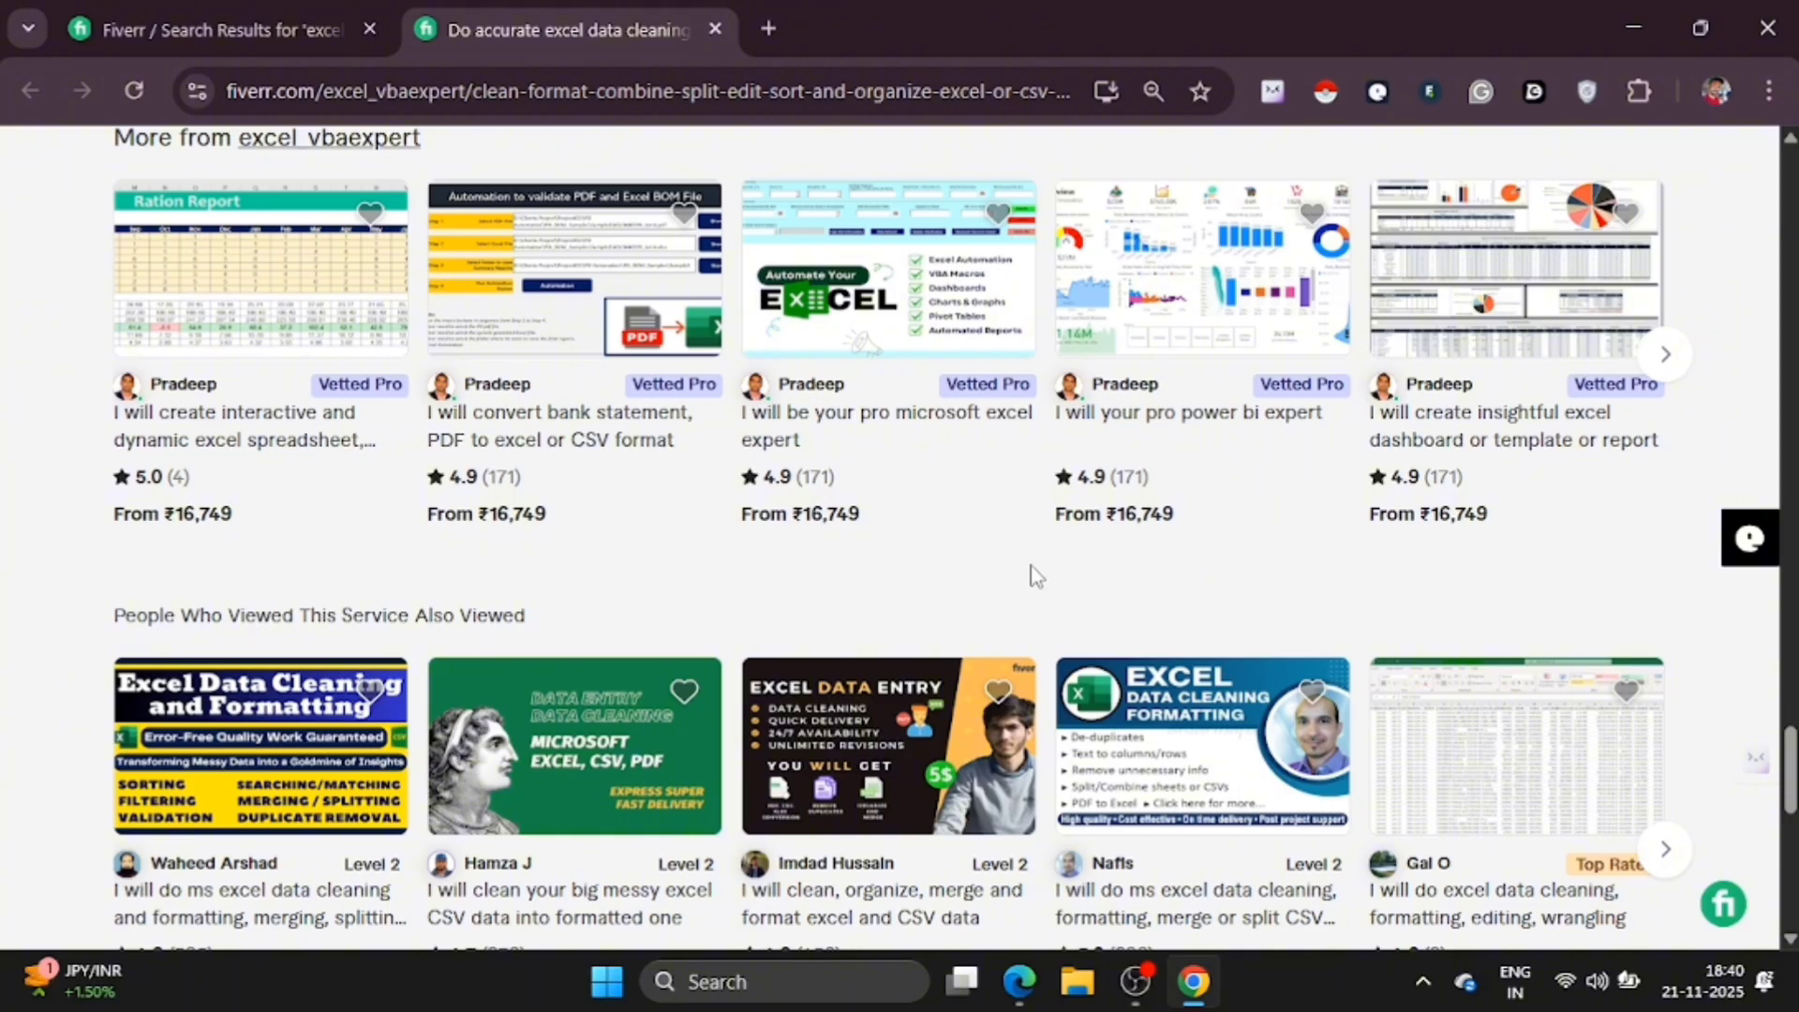
pyautogui.scroll(-1, 1173, 576)
pyautogui.scroll(-2, 1174, 576)
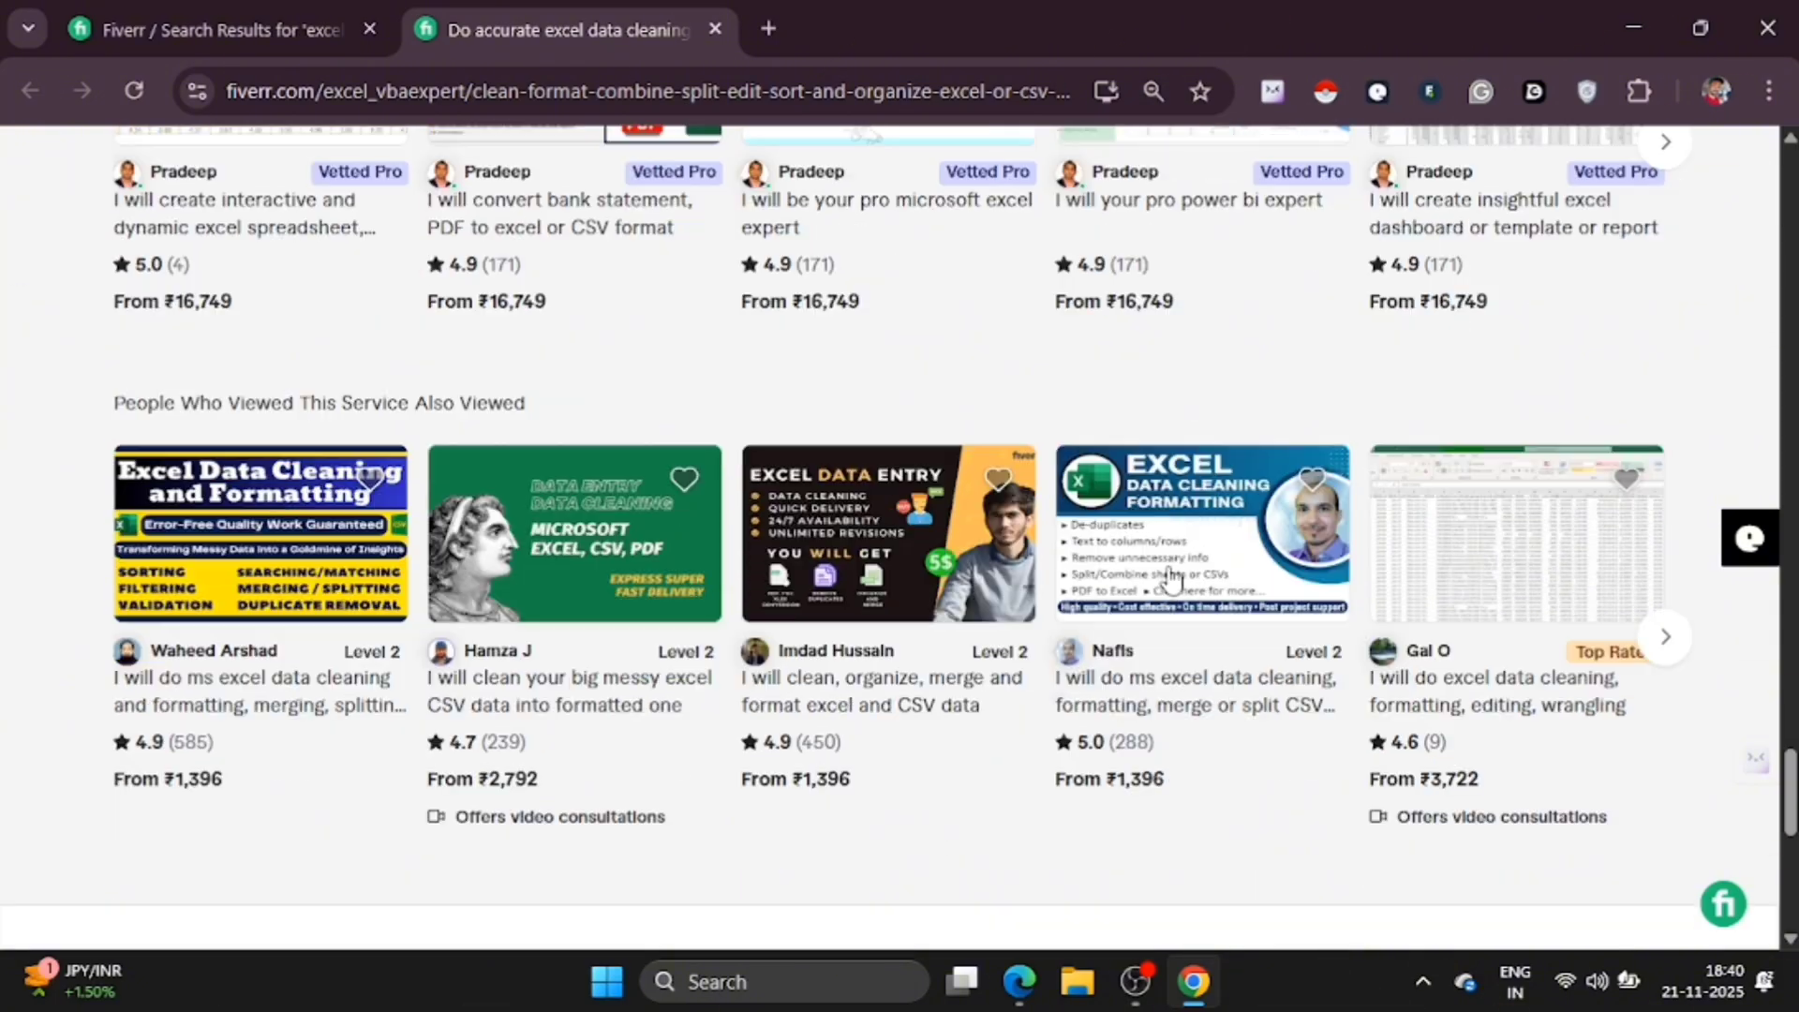
pyautogui.scroll(-1, 562, 622)
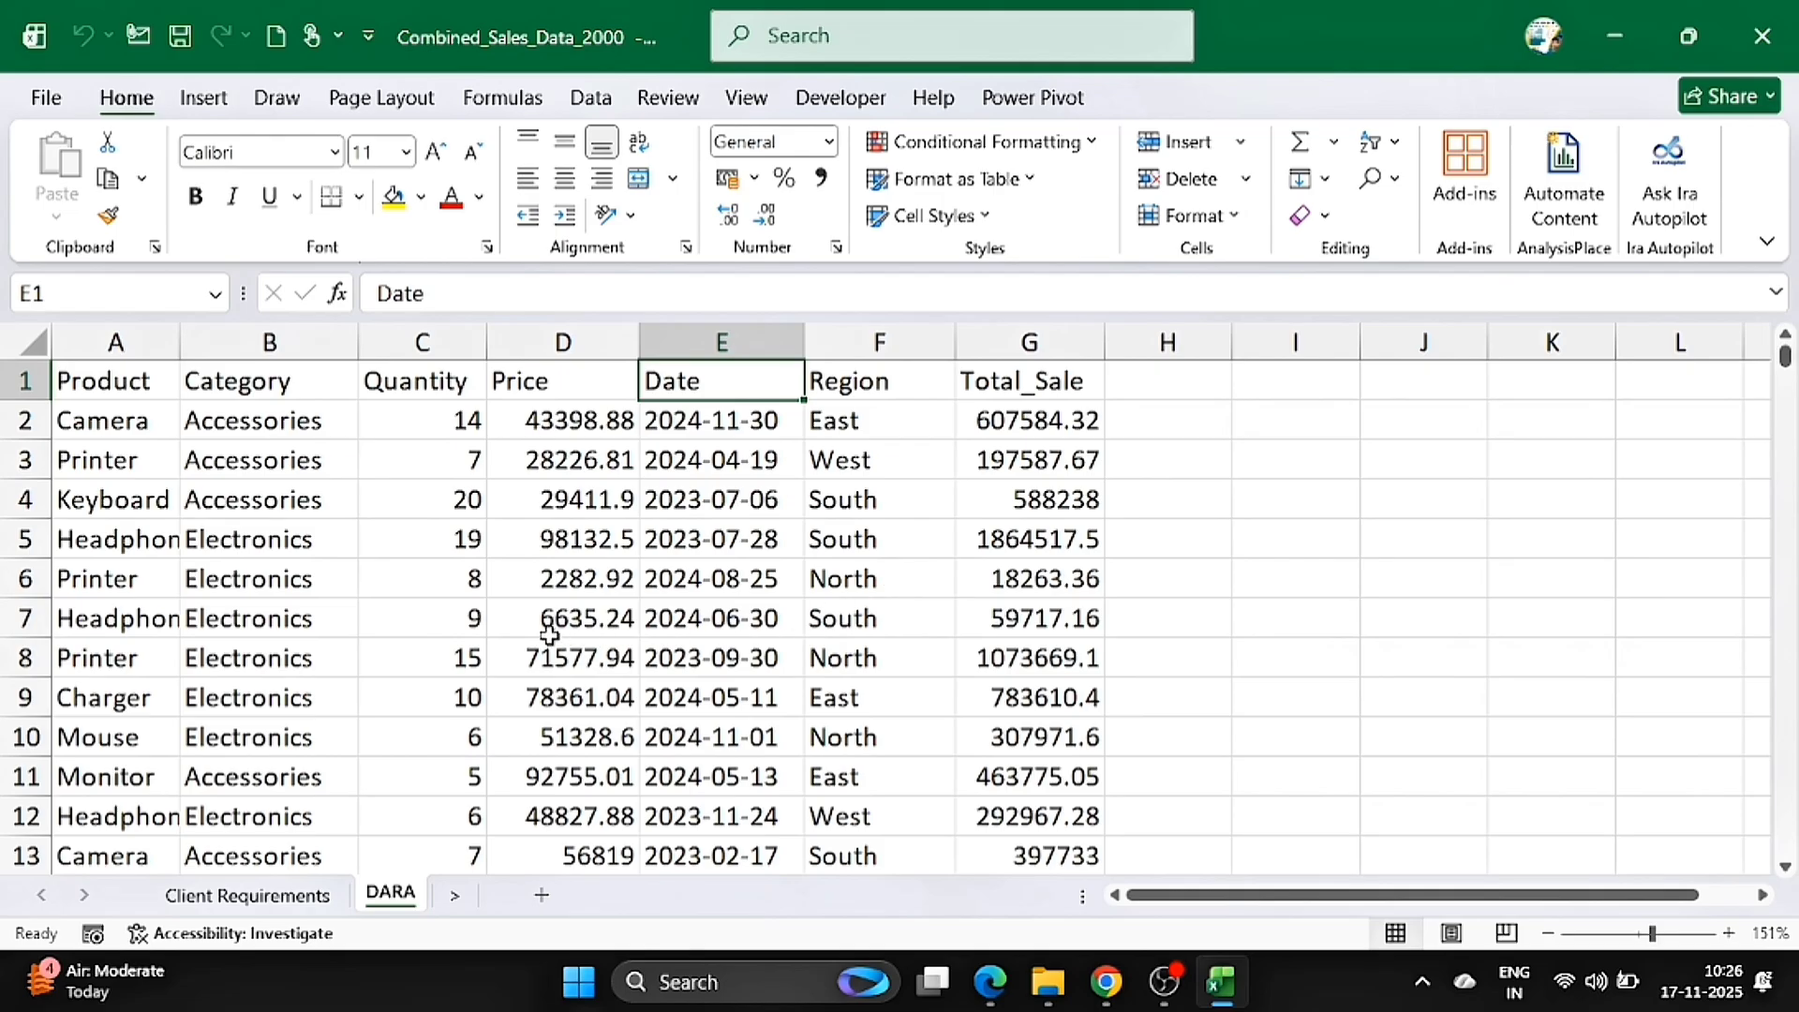
# - Copy the entire sales data table from the DARA sheet into a new worksheet, starting at cell A2
pyautogui.click(425, 629)
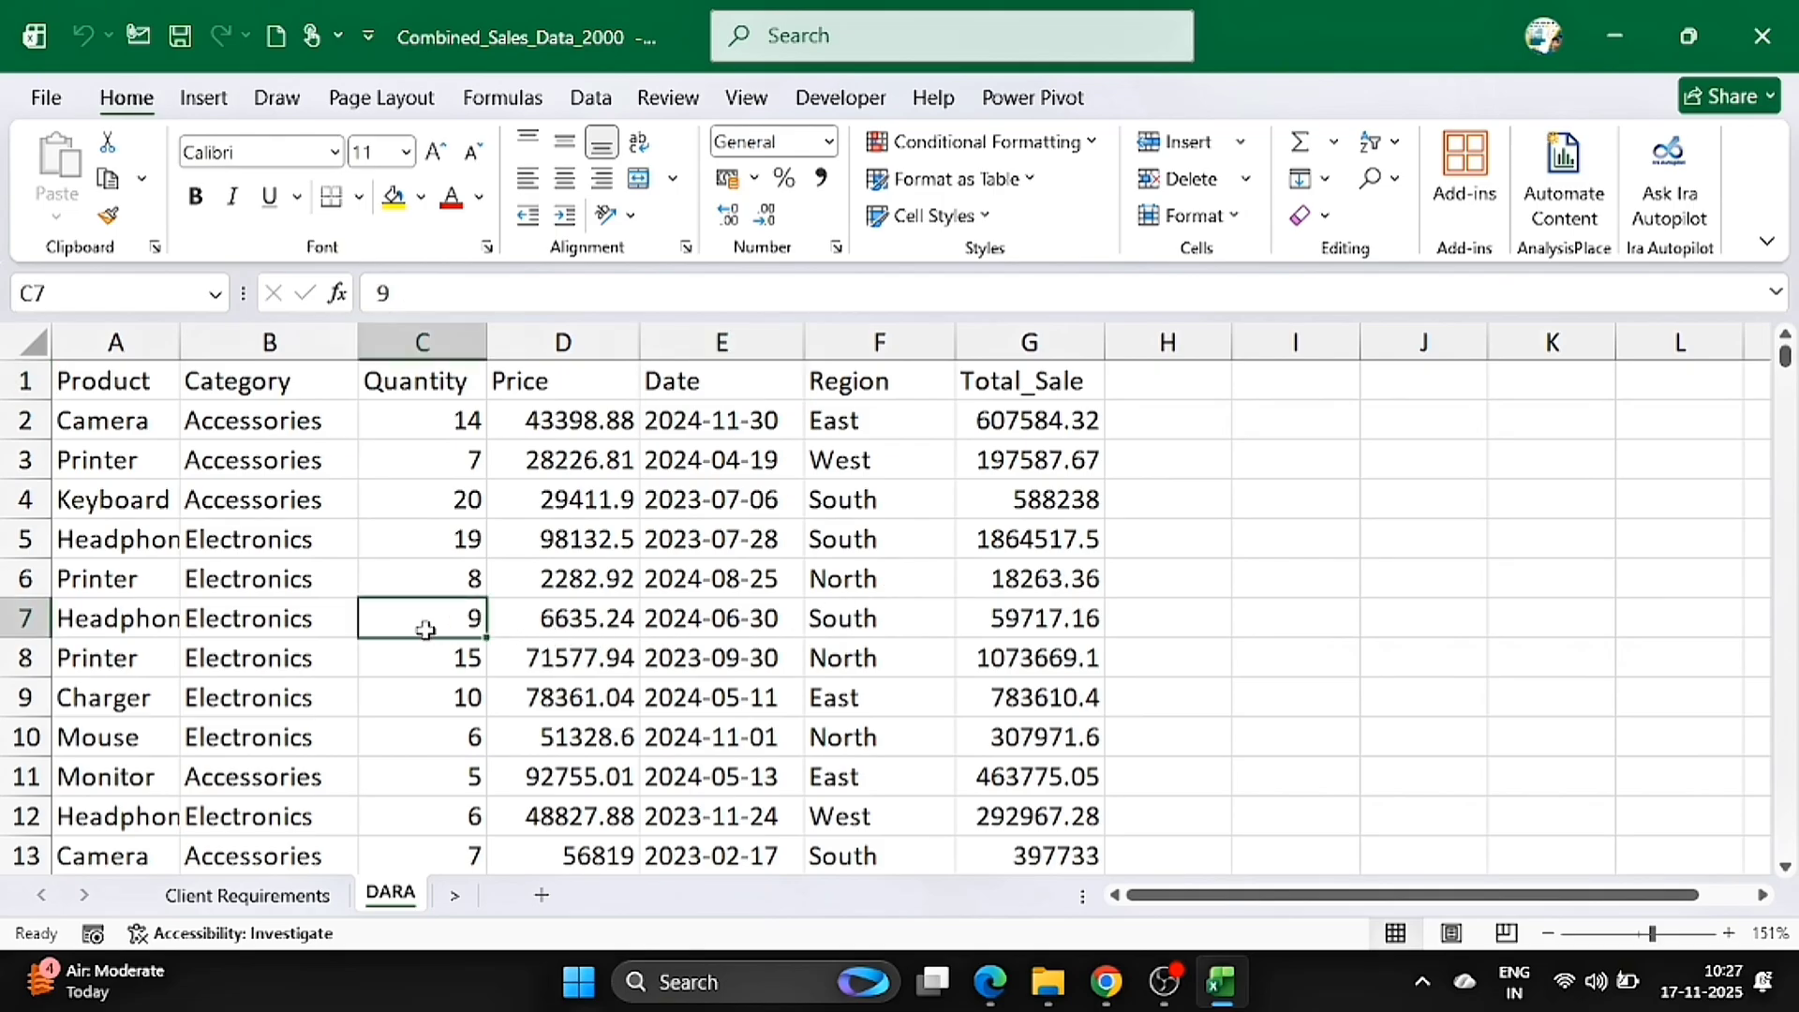
pyautogui.hotkey('ctrl', 'a')
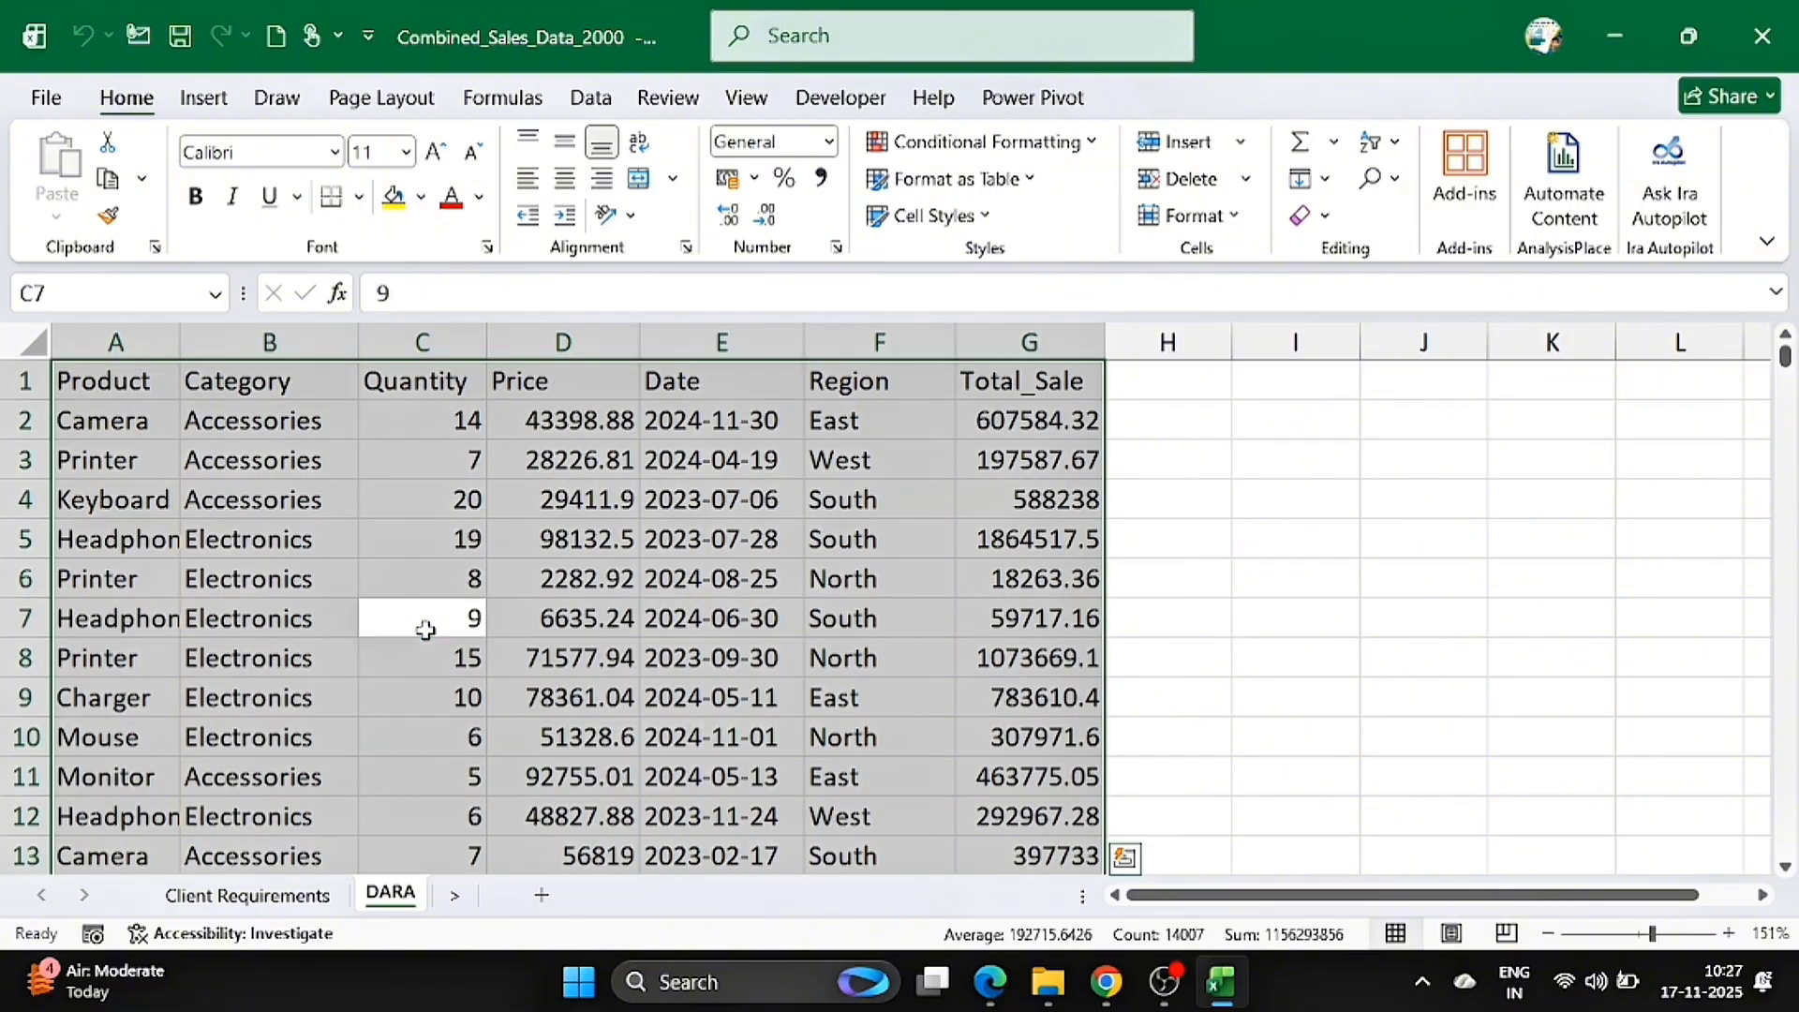
pyautogui.hotkey('ctrl', 'c')
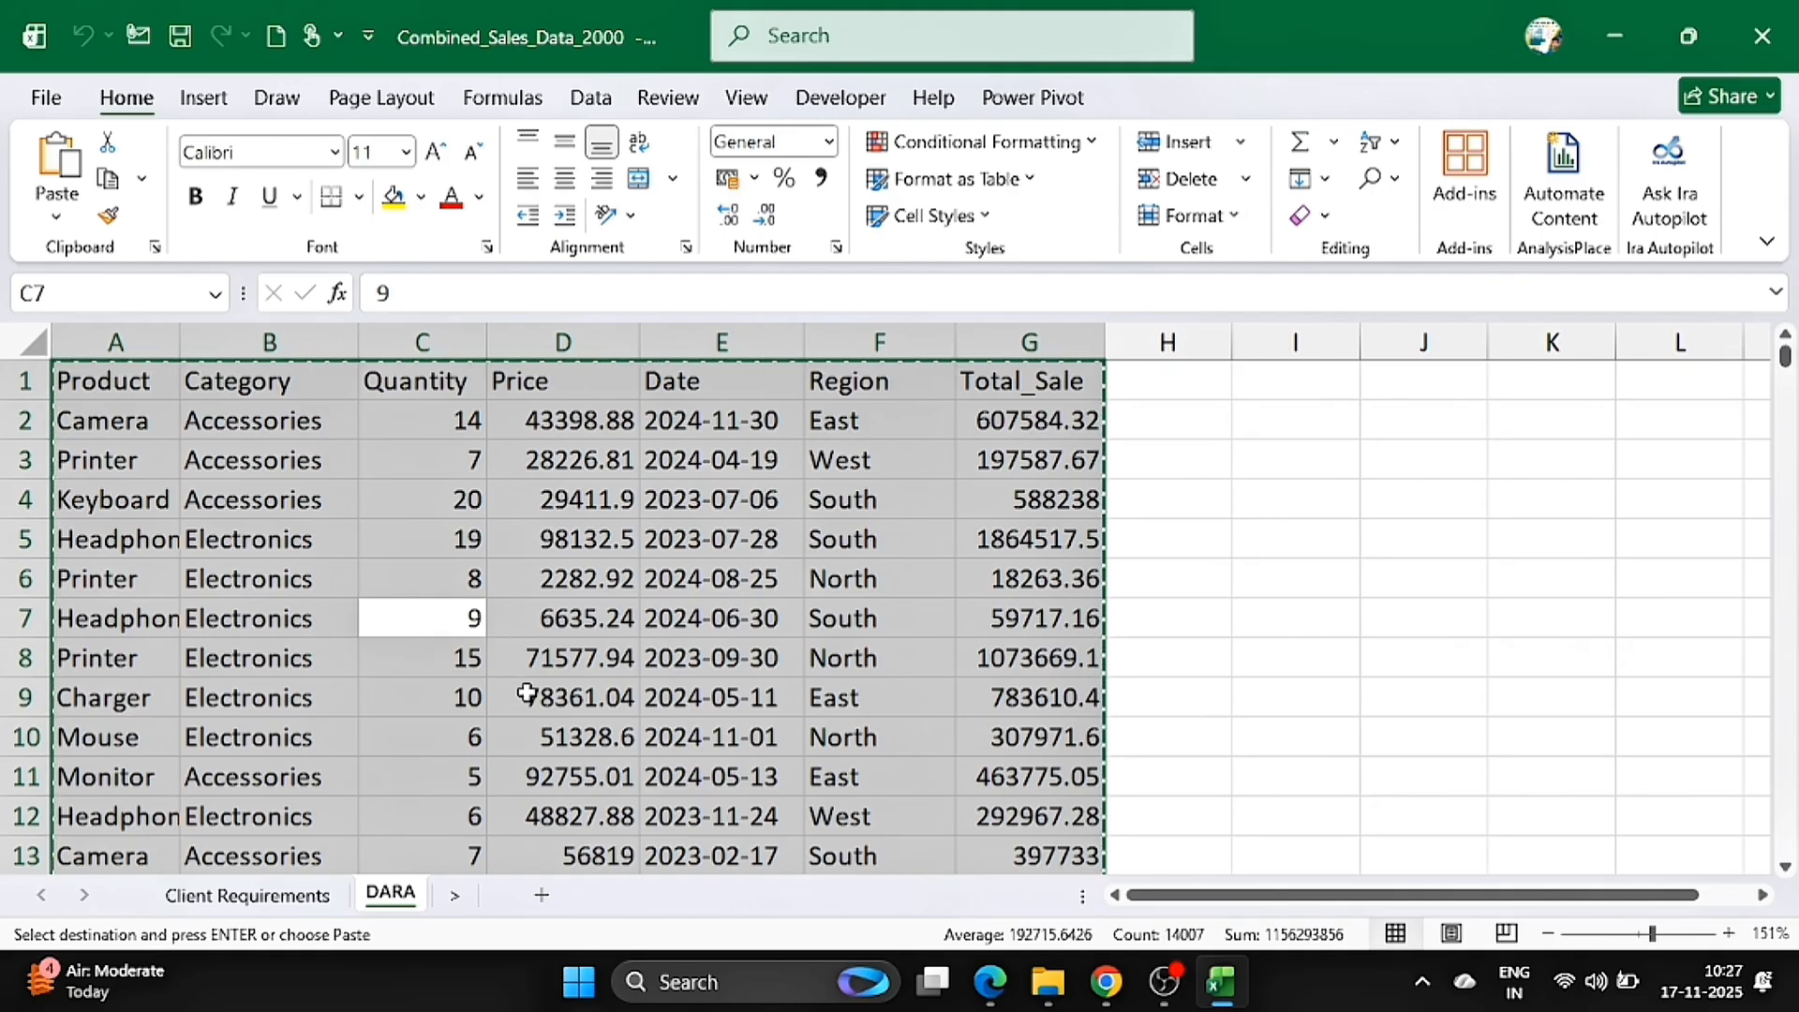
pyautogui.click(542, 895)
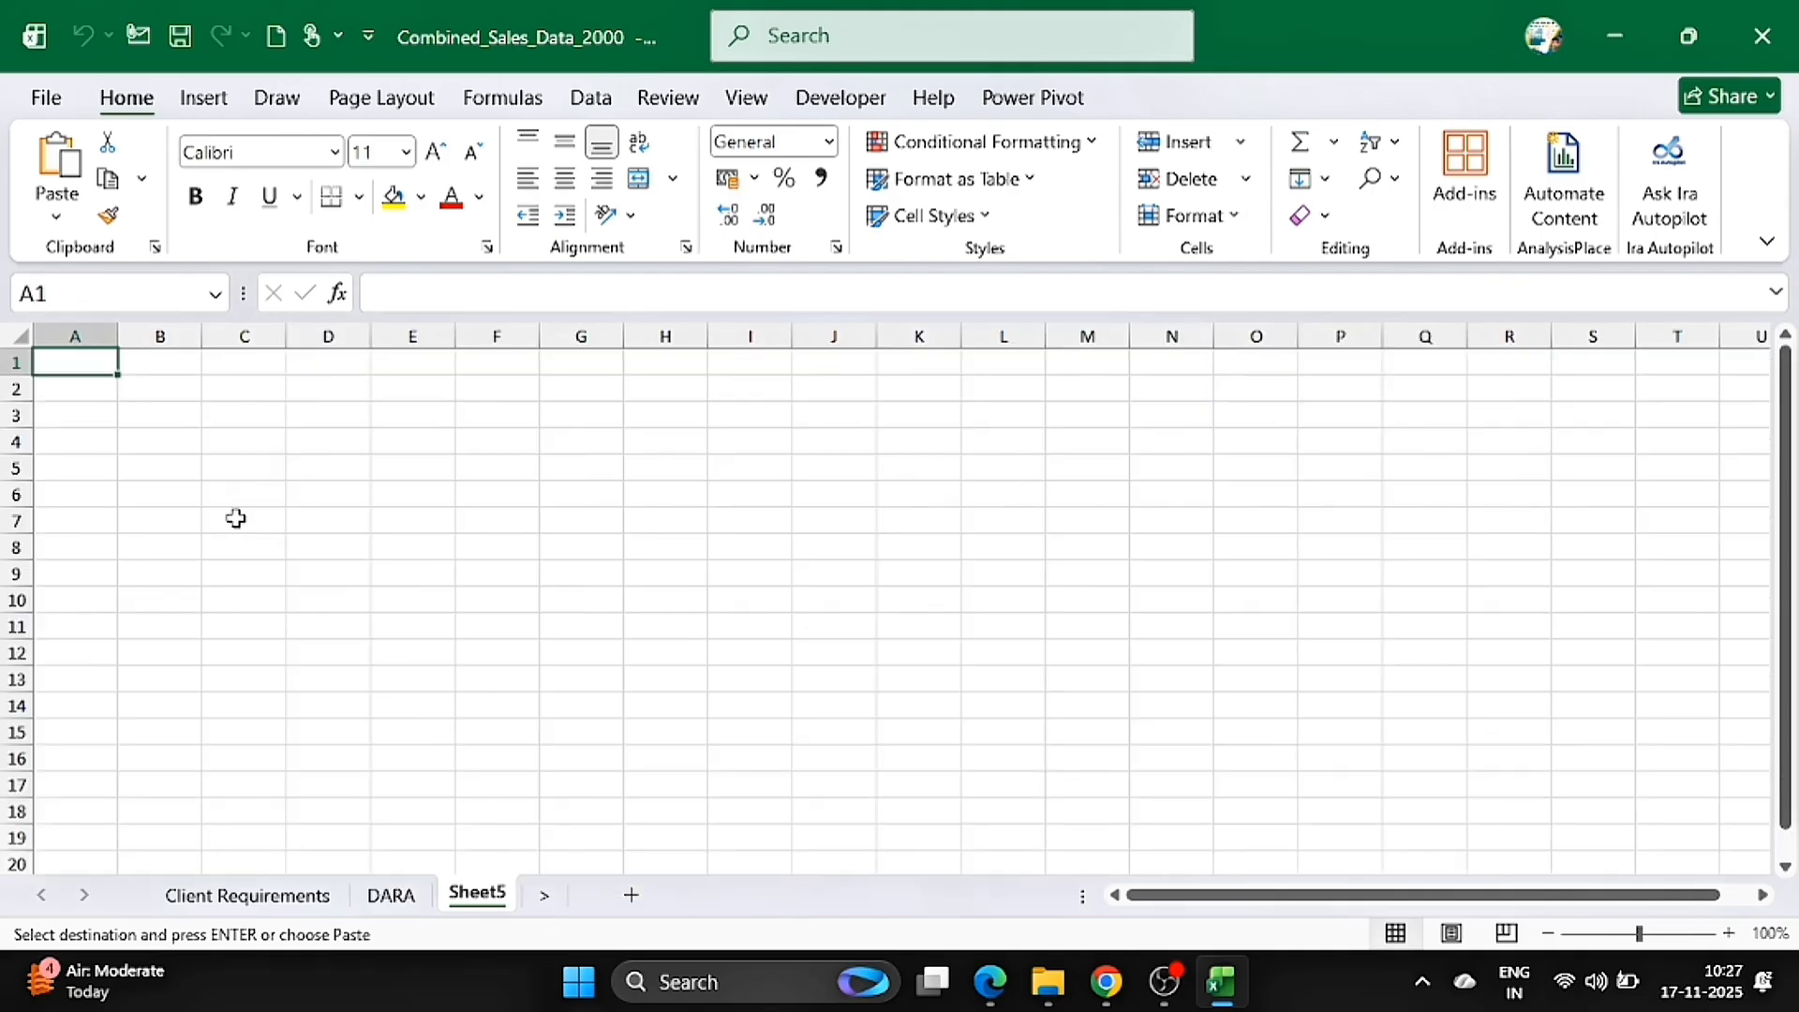
pyautogui.keyDown('ctrl'); pyautogui.scroll(3, 234, 518); pyautogui.keyUp('ctrl')
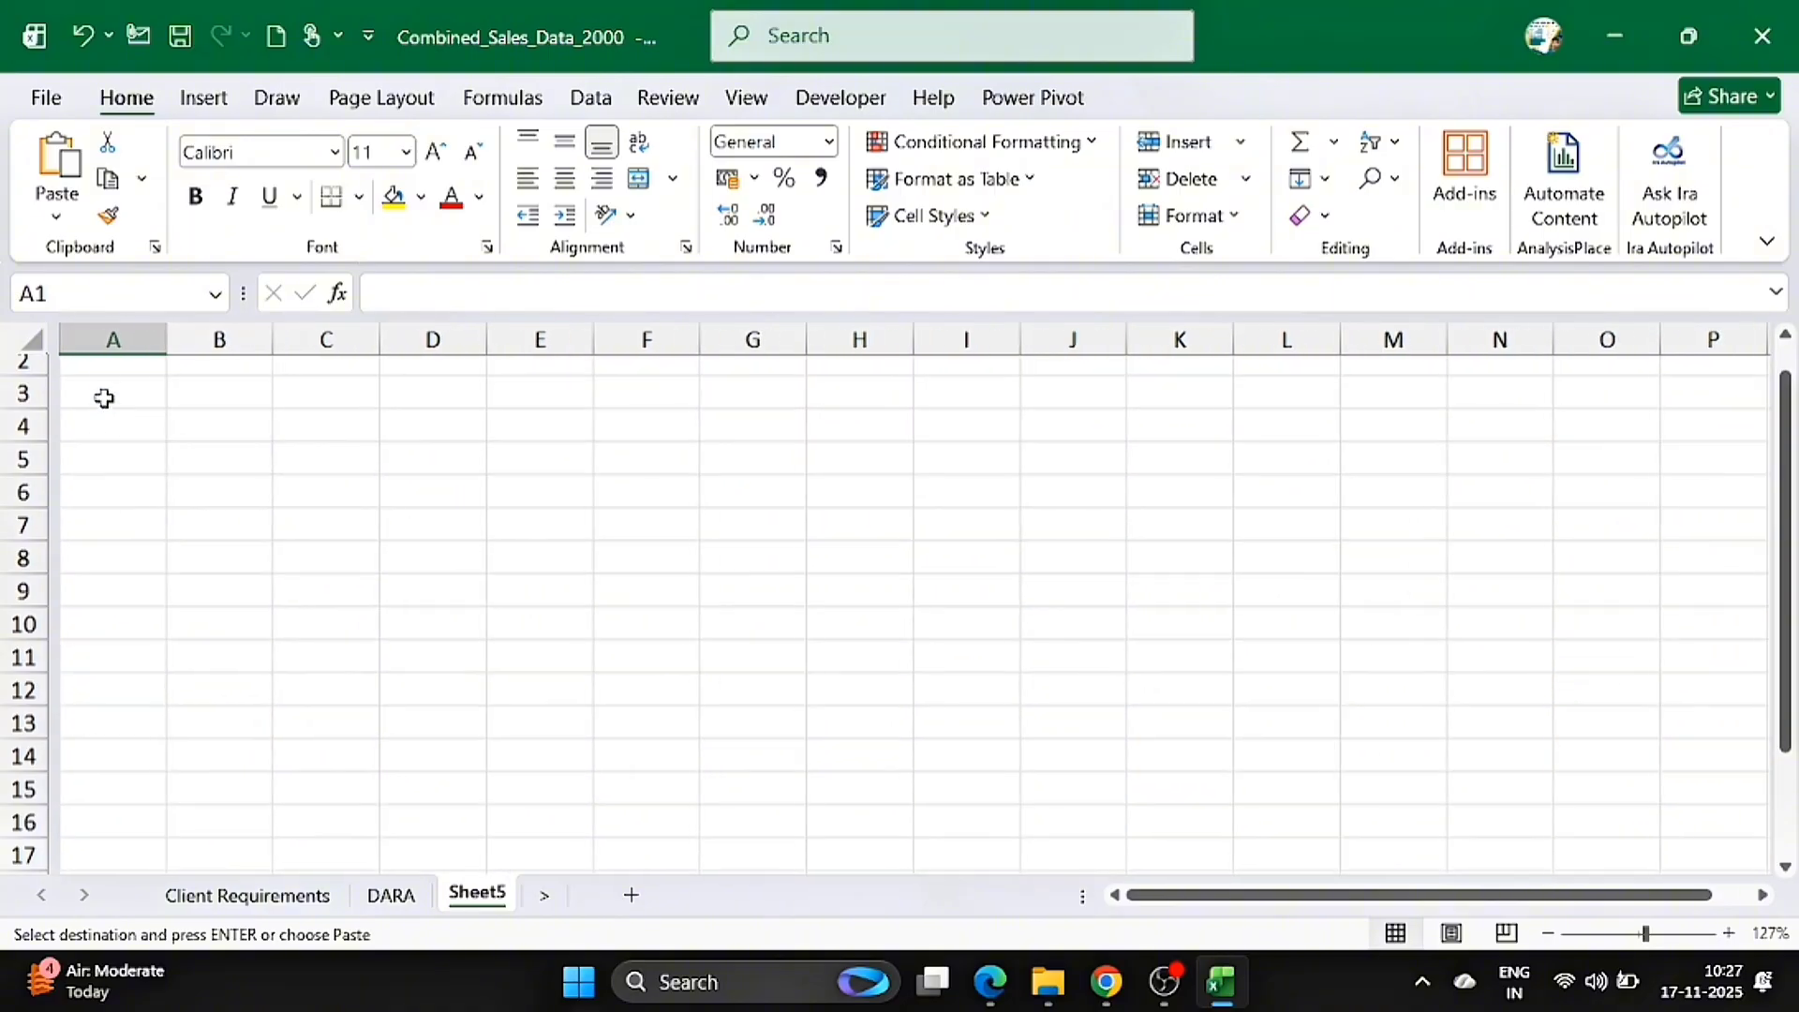
pyautogui.click(101, 372)
pyautogui.hotkey('ctrl', 'v')
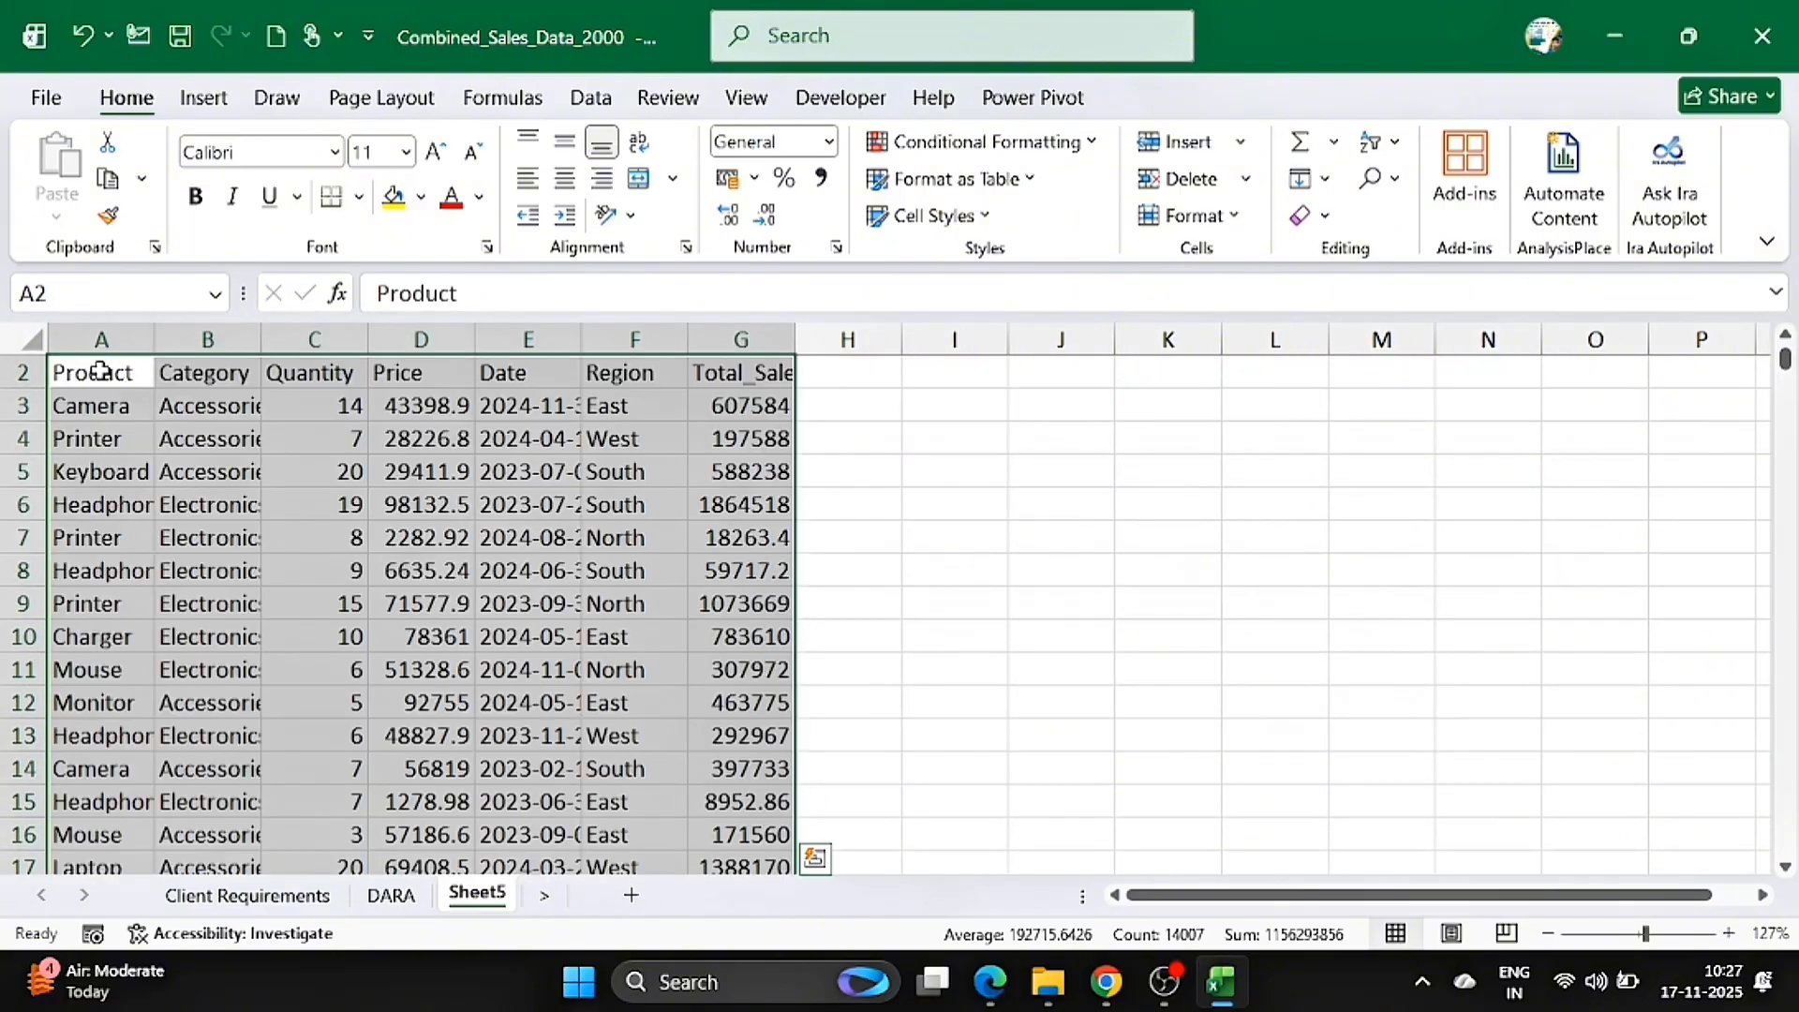
pyautogui.click(353, 506)
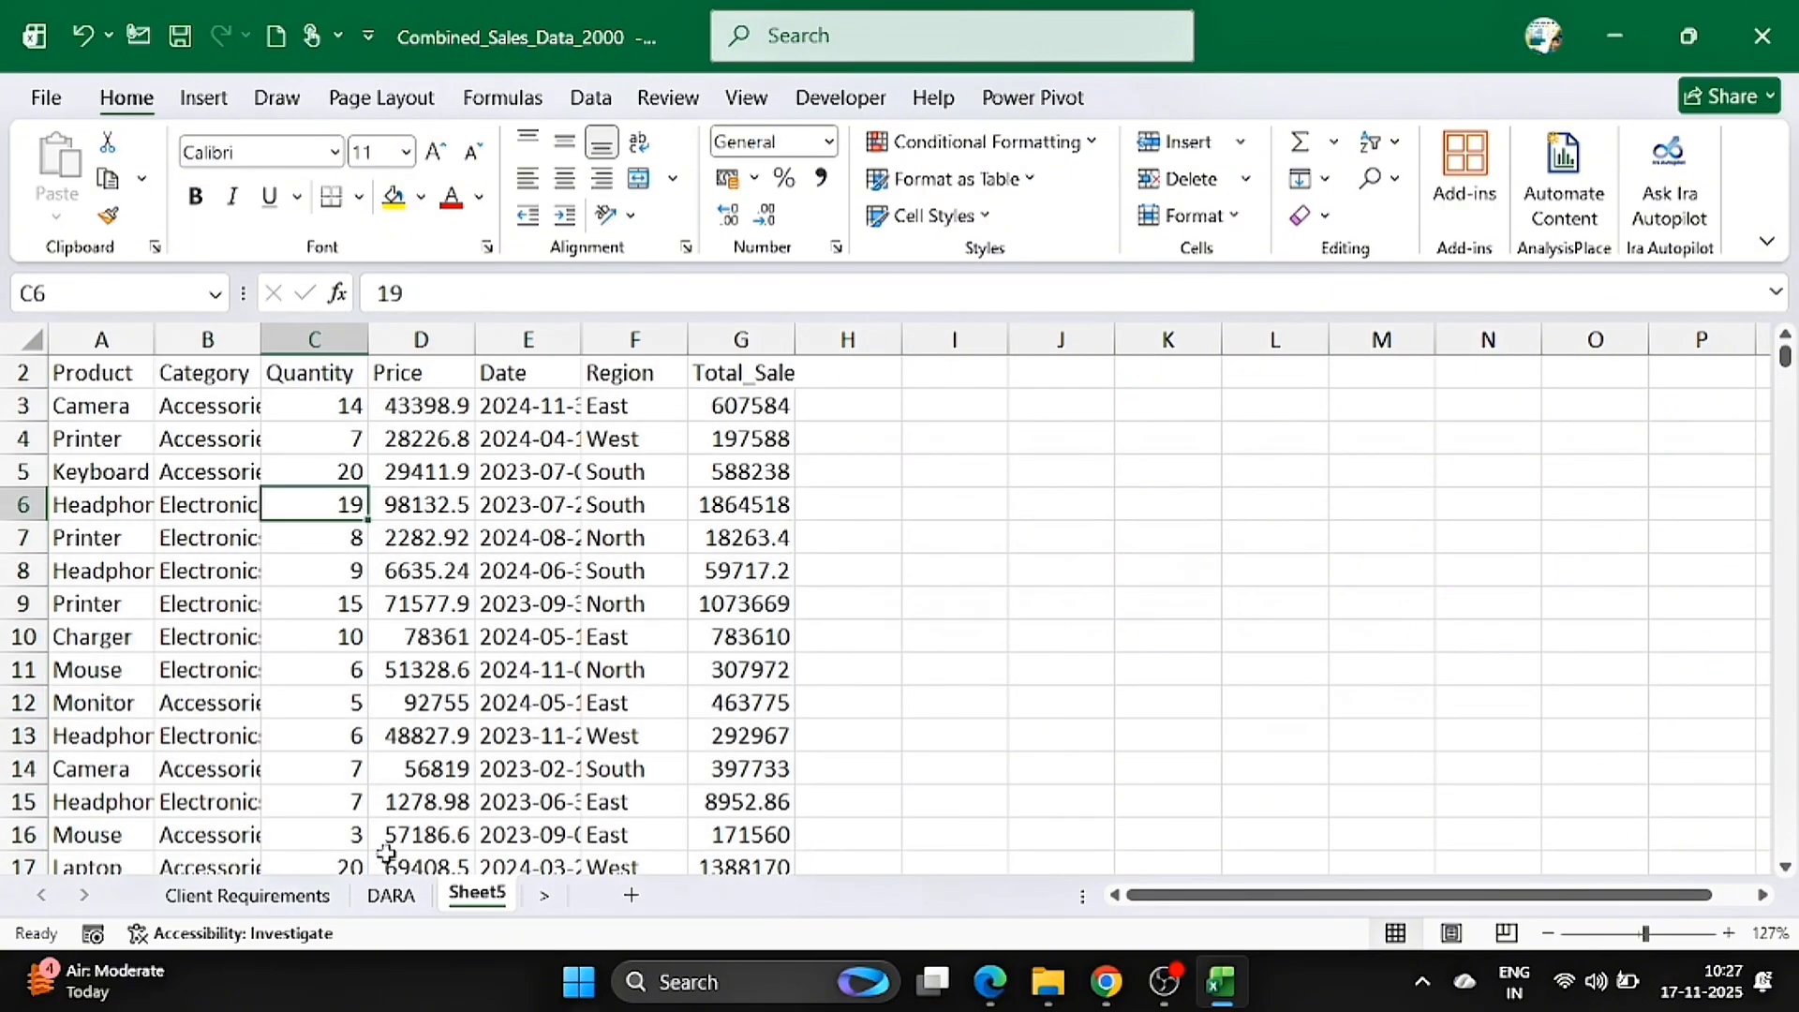
# - Check the source data on the DARA sheet and return to the copied data on Sheet5
pyautogui.click(390, 895)
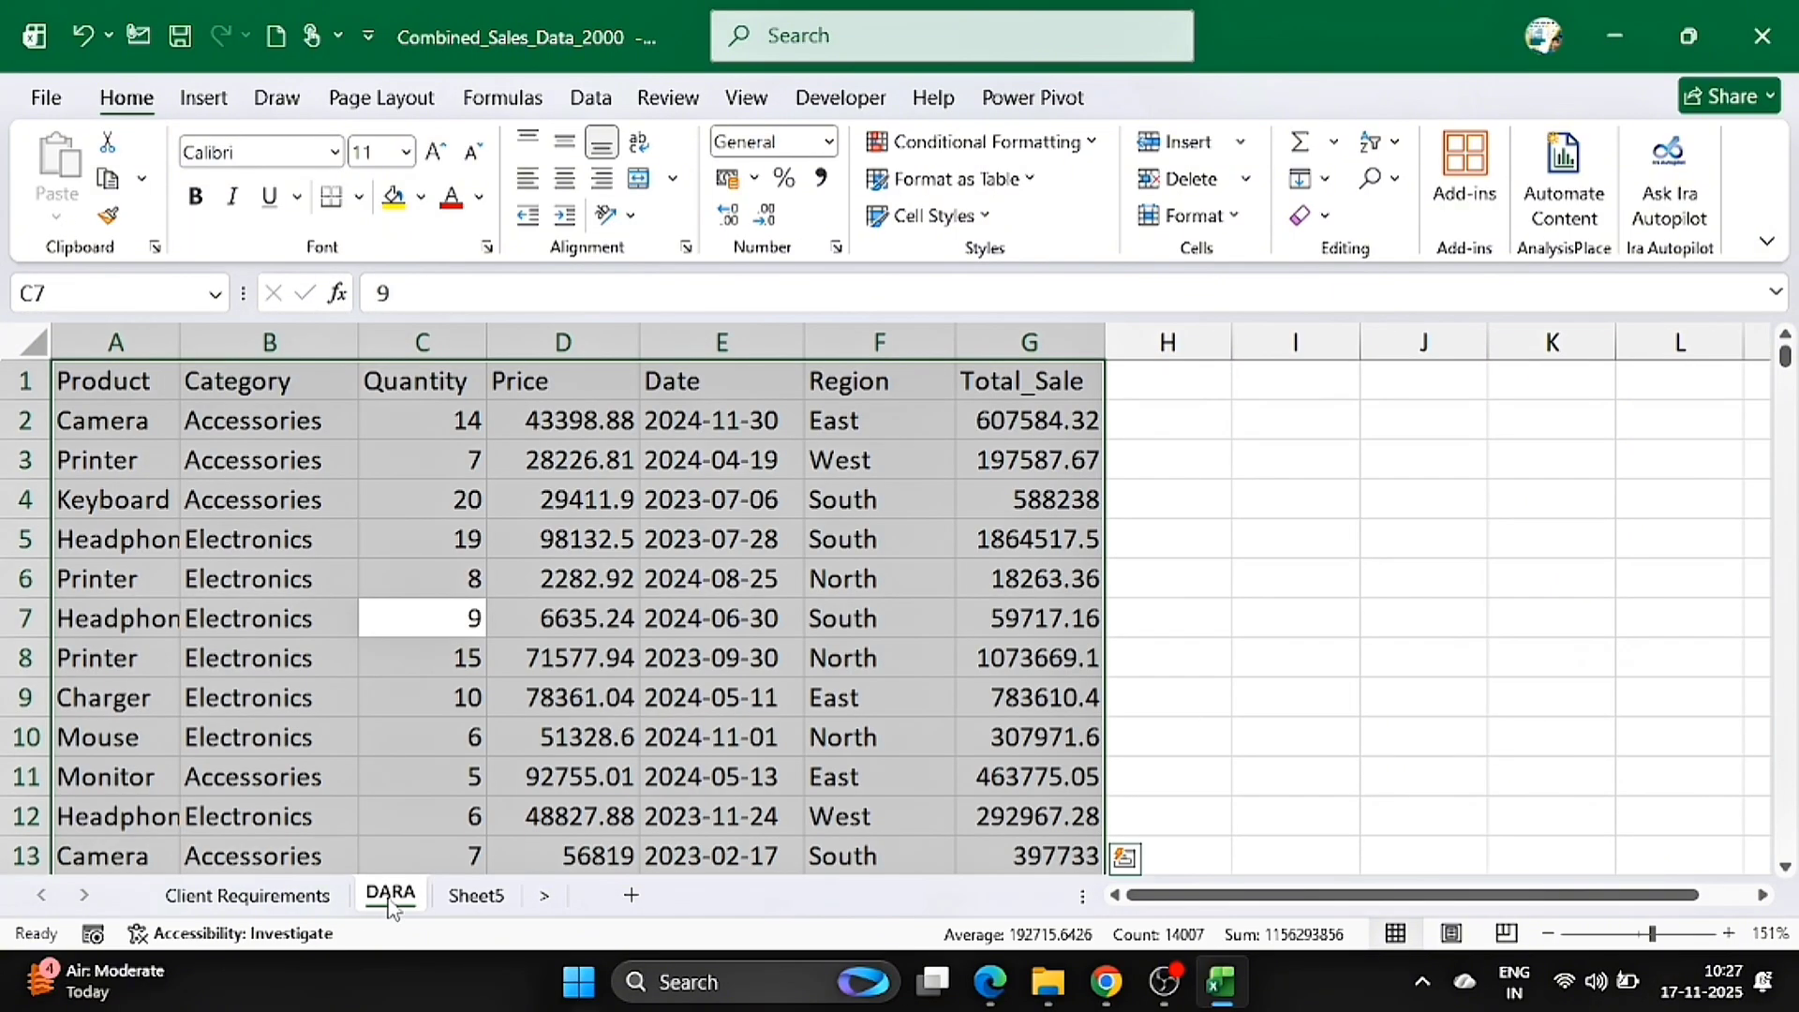
pyautogui.click(620, 685)
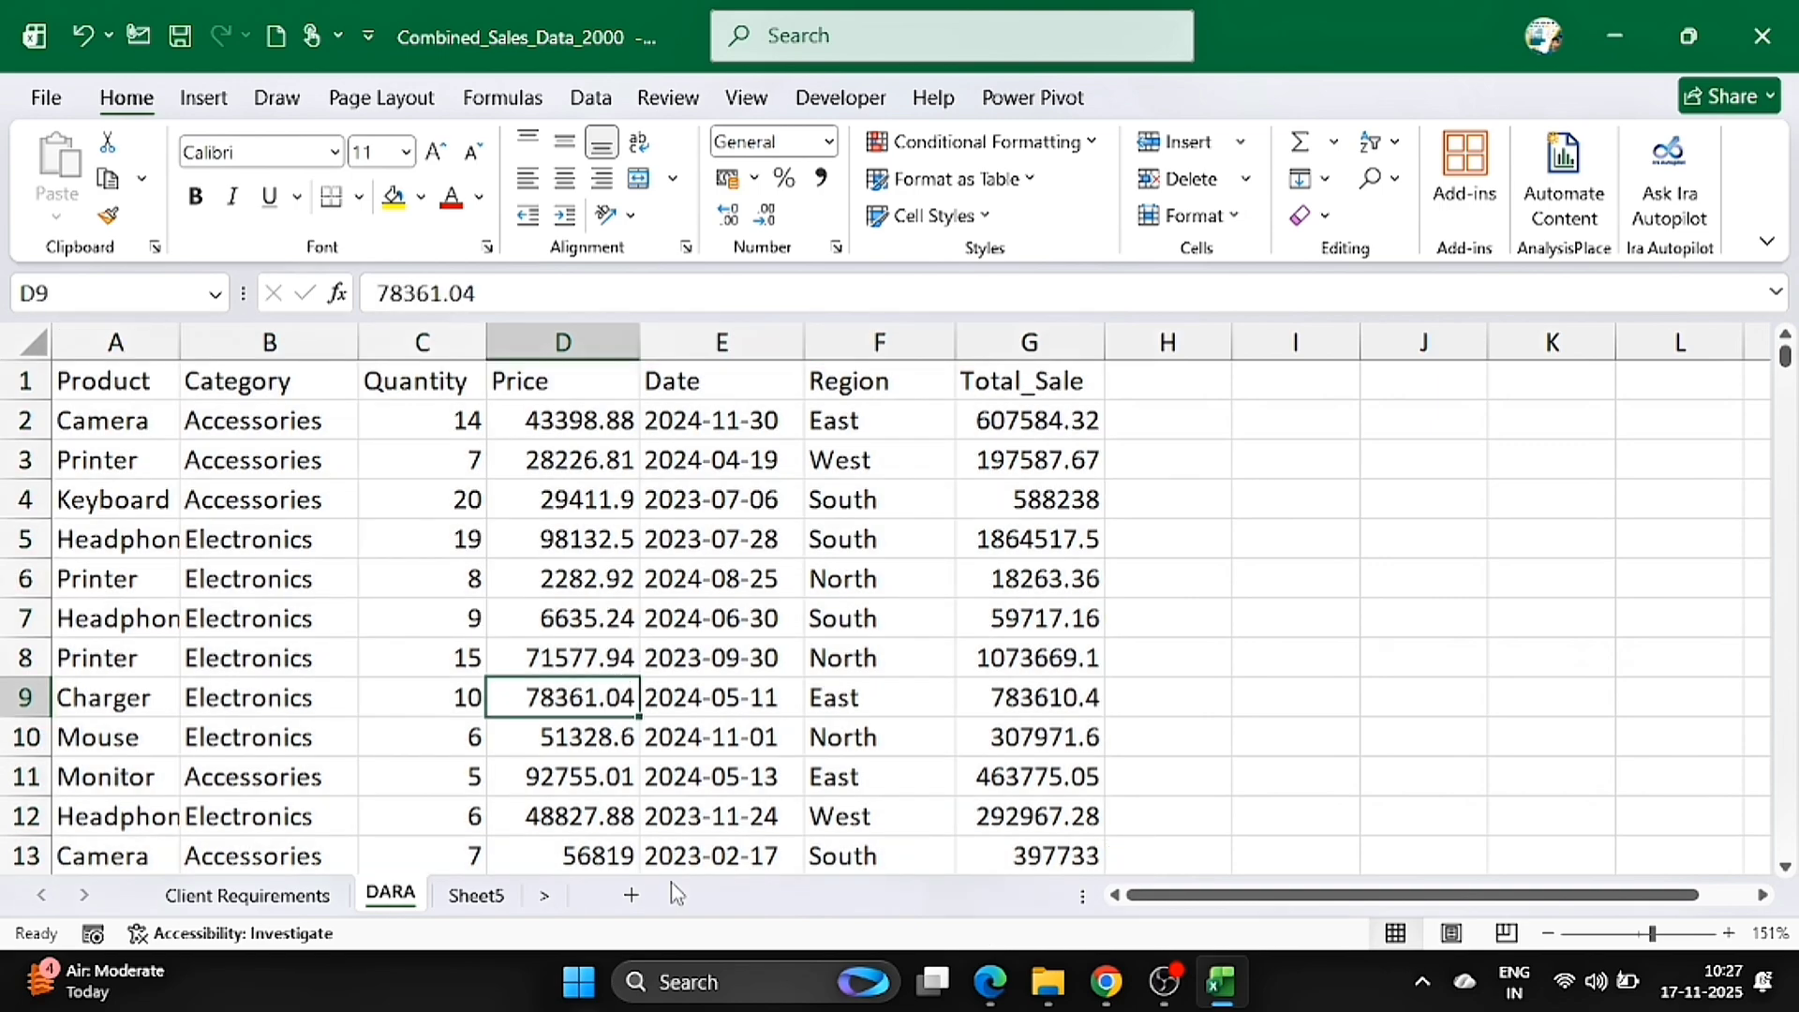
pyautogui.click(500, 902)
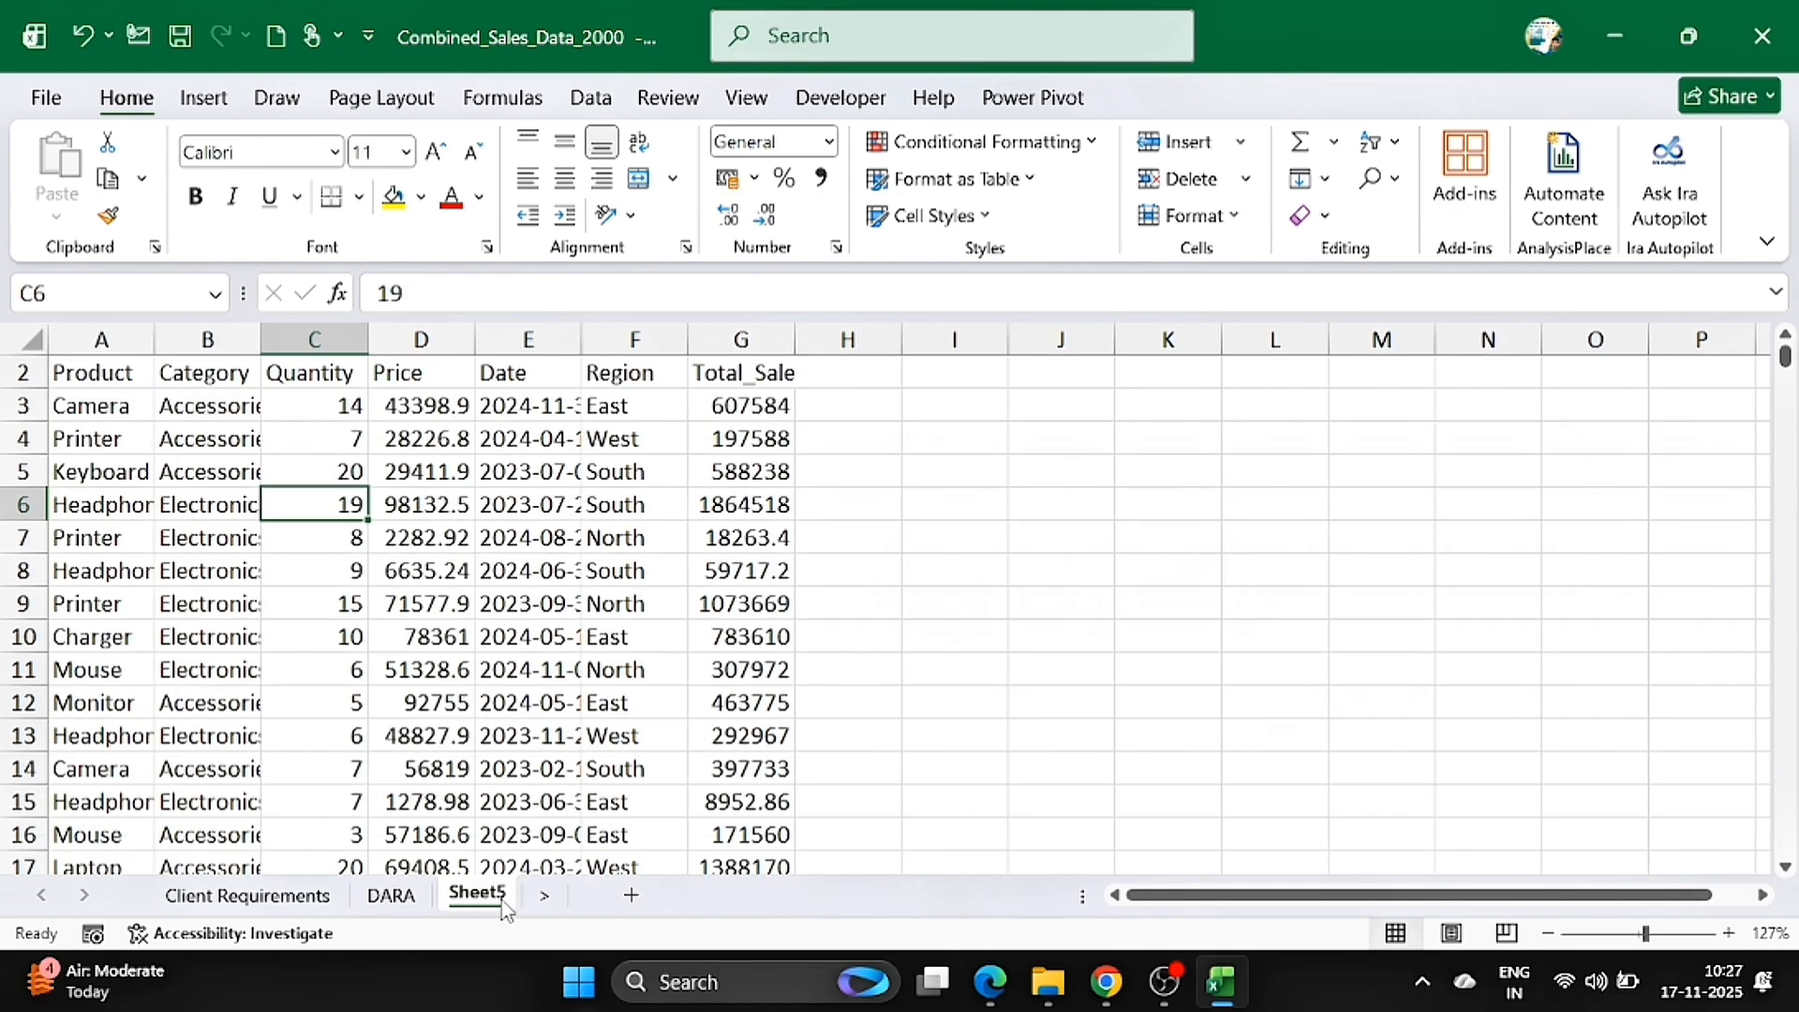
pyautogui.click(573, 767)
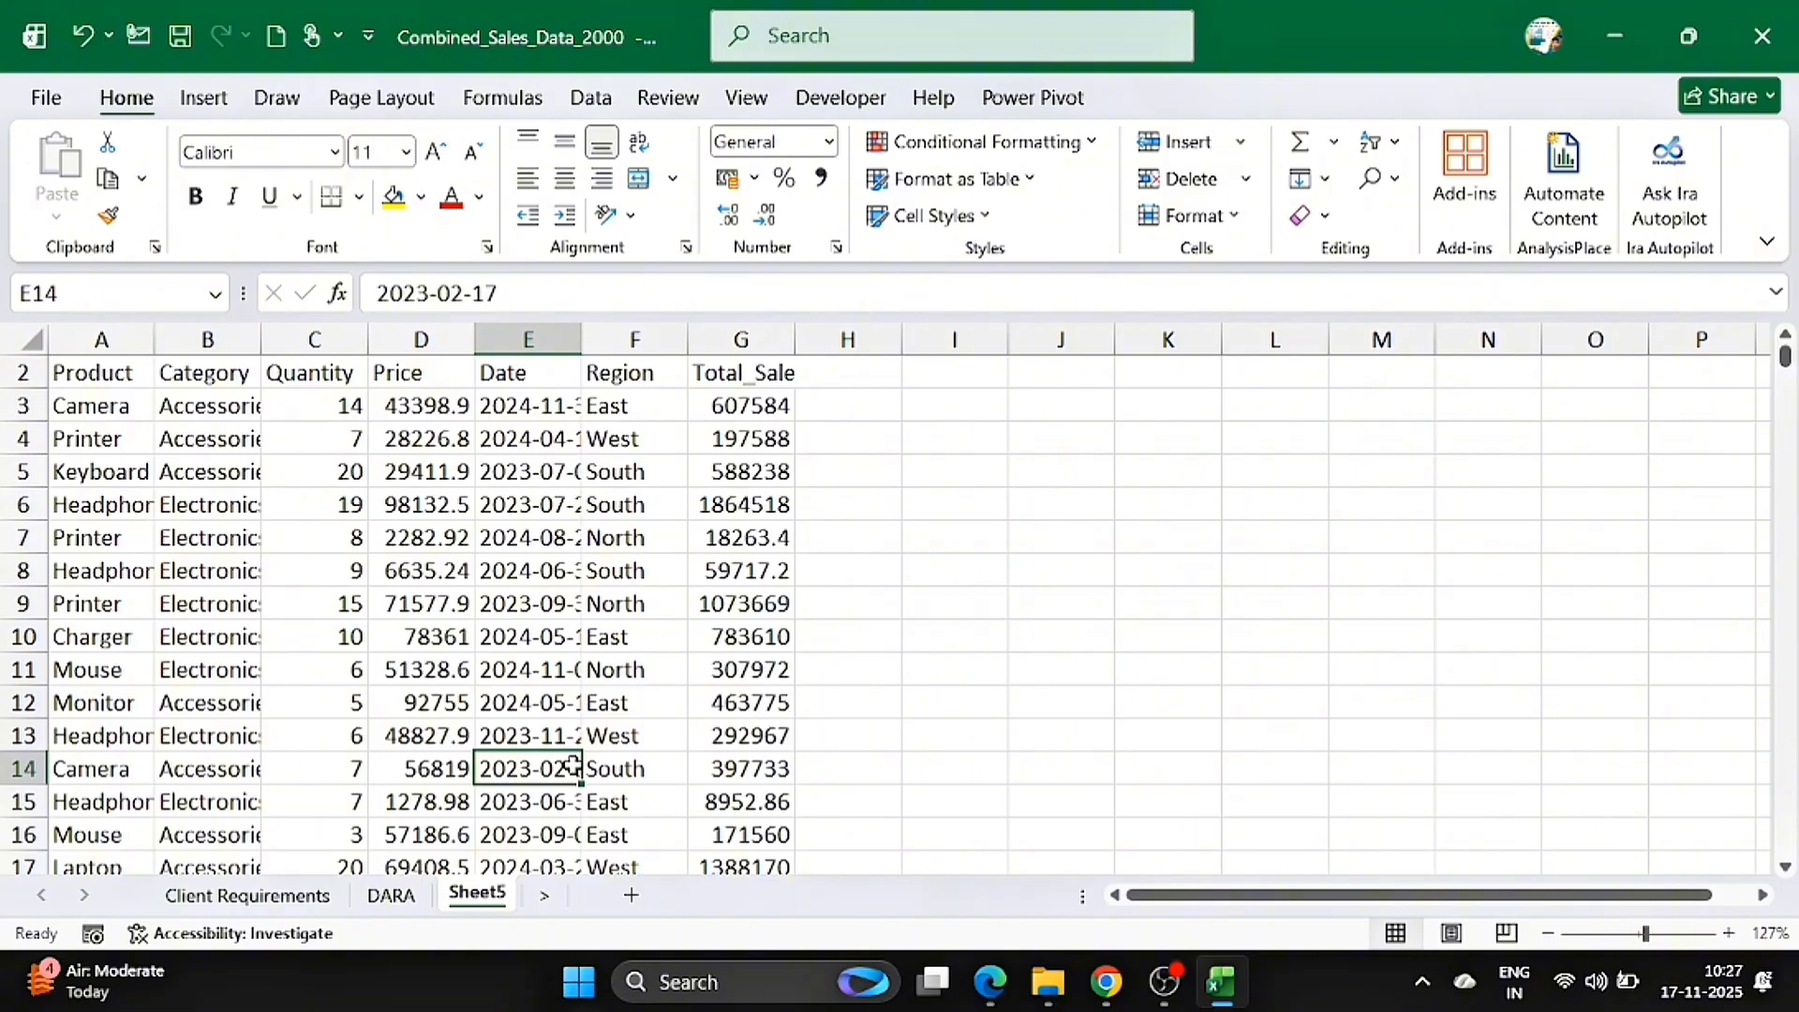
# - Add filters to the header row of the copied sales table on Sheet5
pyautogui.keyDown('ctrl'); pyautogui.scroll(4, 258, 555); pyautogui.keyUp('ctrl')
pyautogui.click(257, 555)
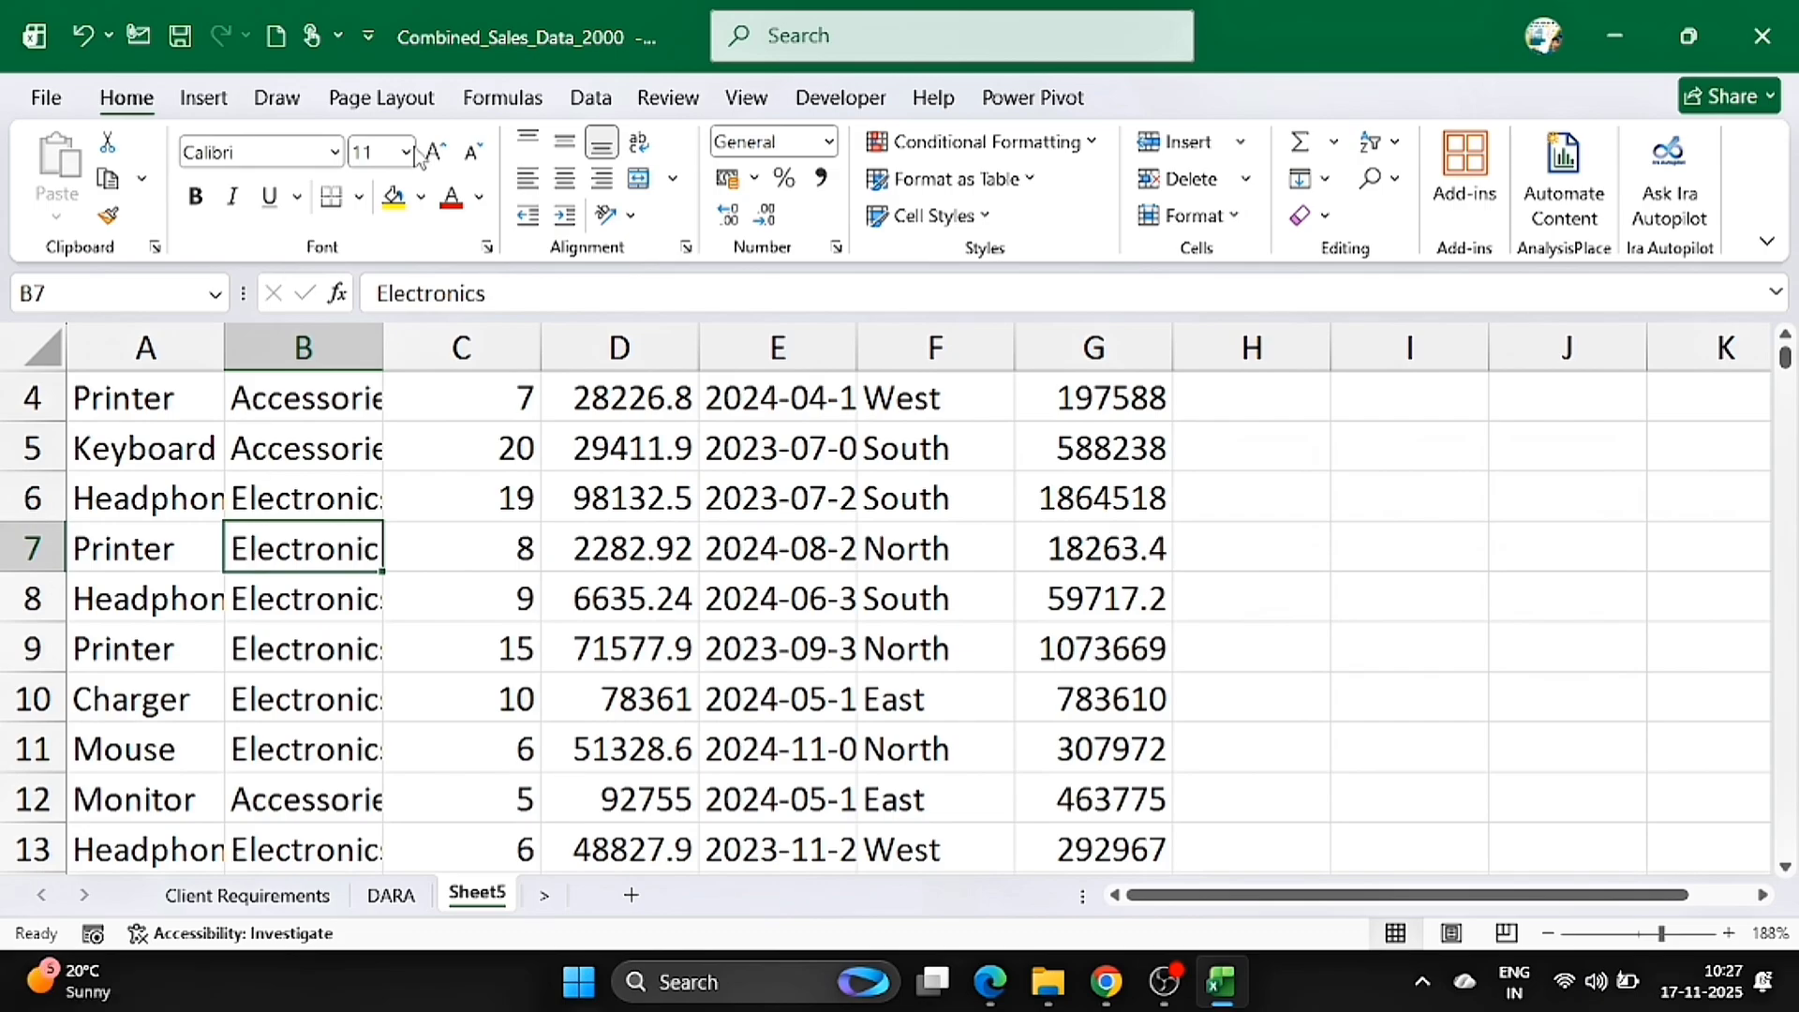
pyautogui.click(588, 99)
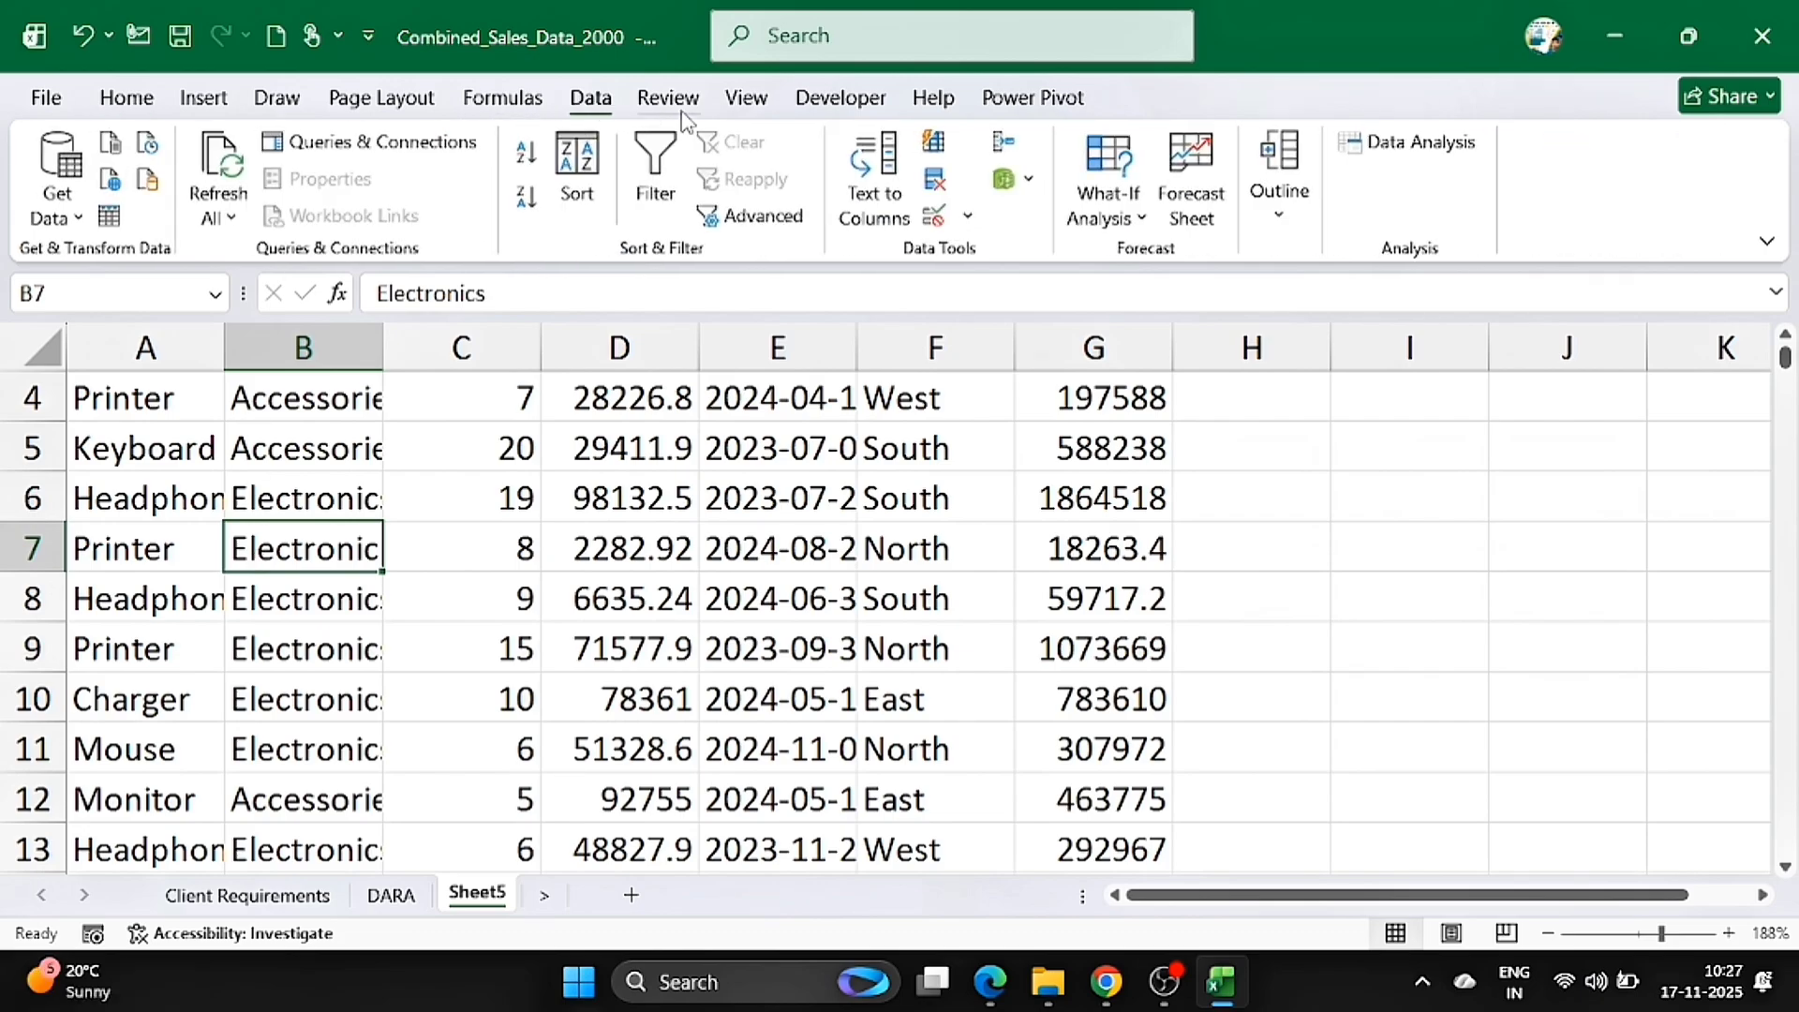
pyautogui.click(659, 171)
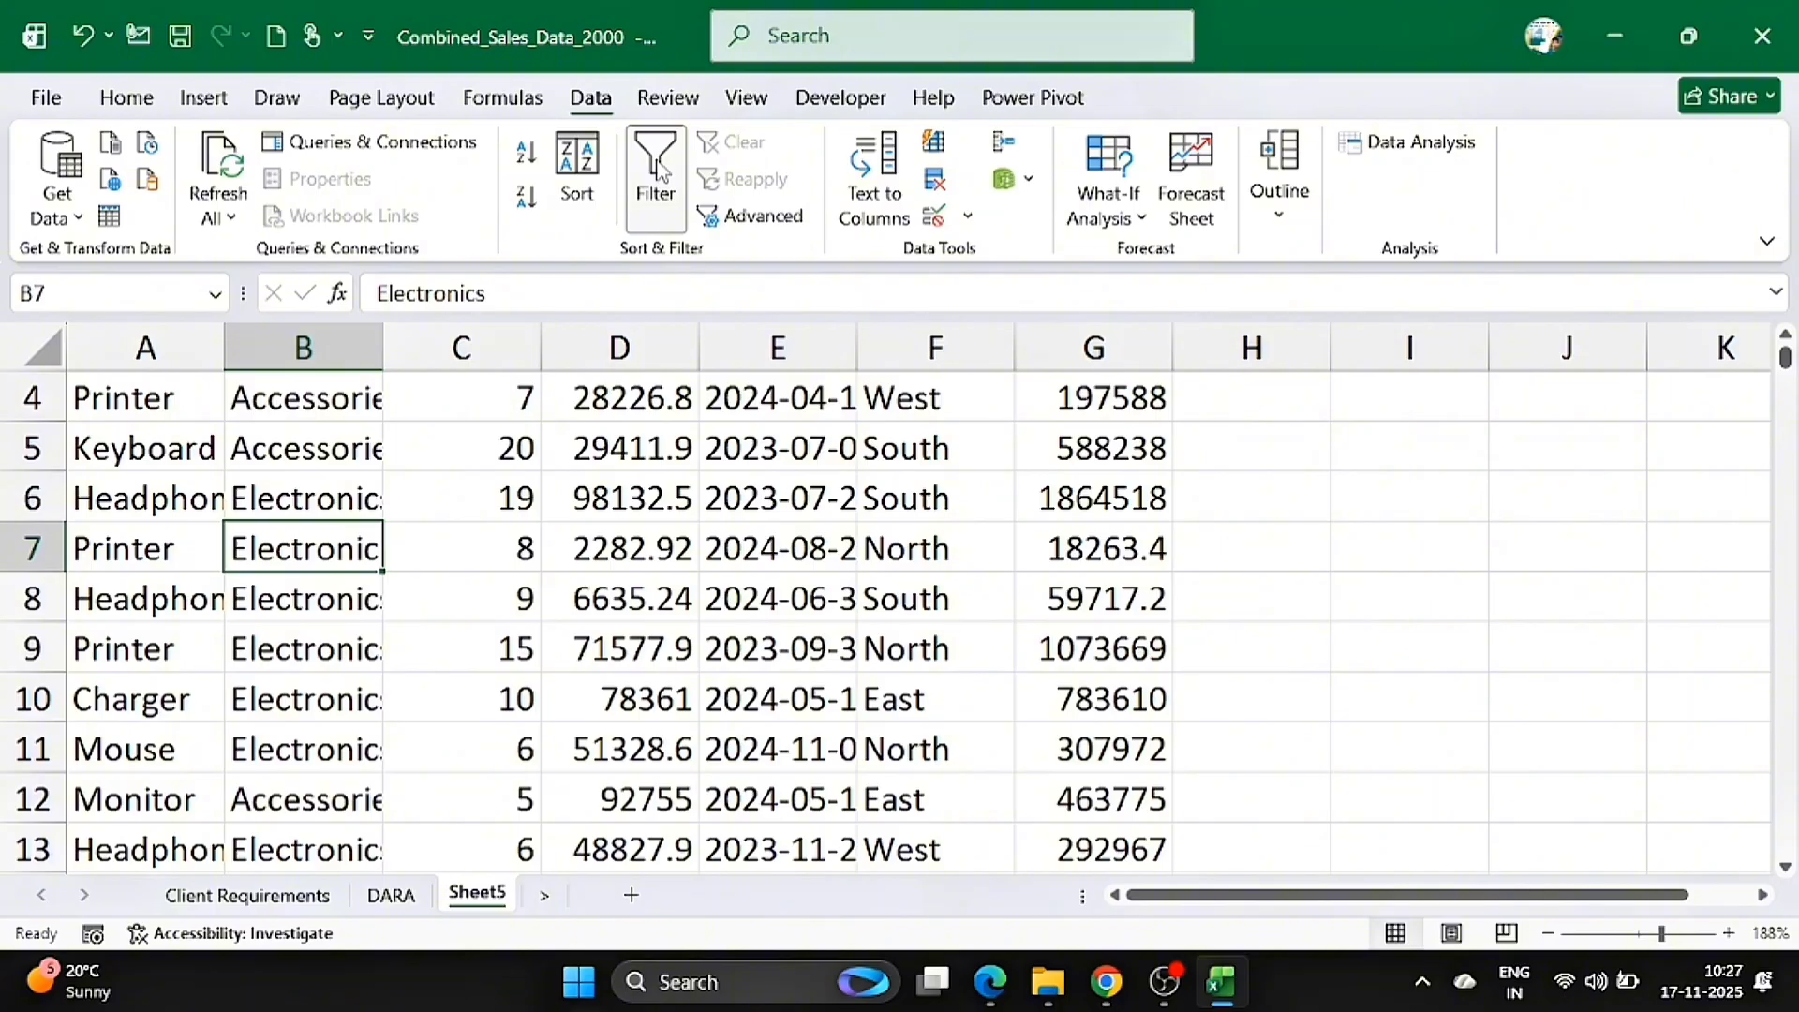
pyautogui.click(661, 171)
pyautogui.scroll(-1, 1042, 531)
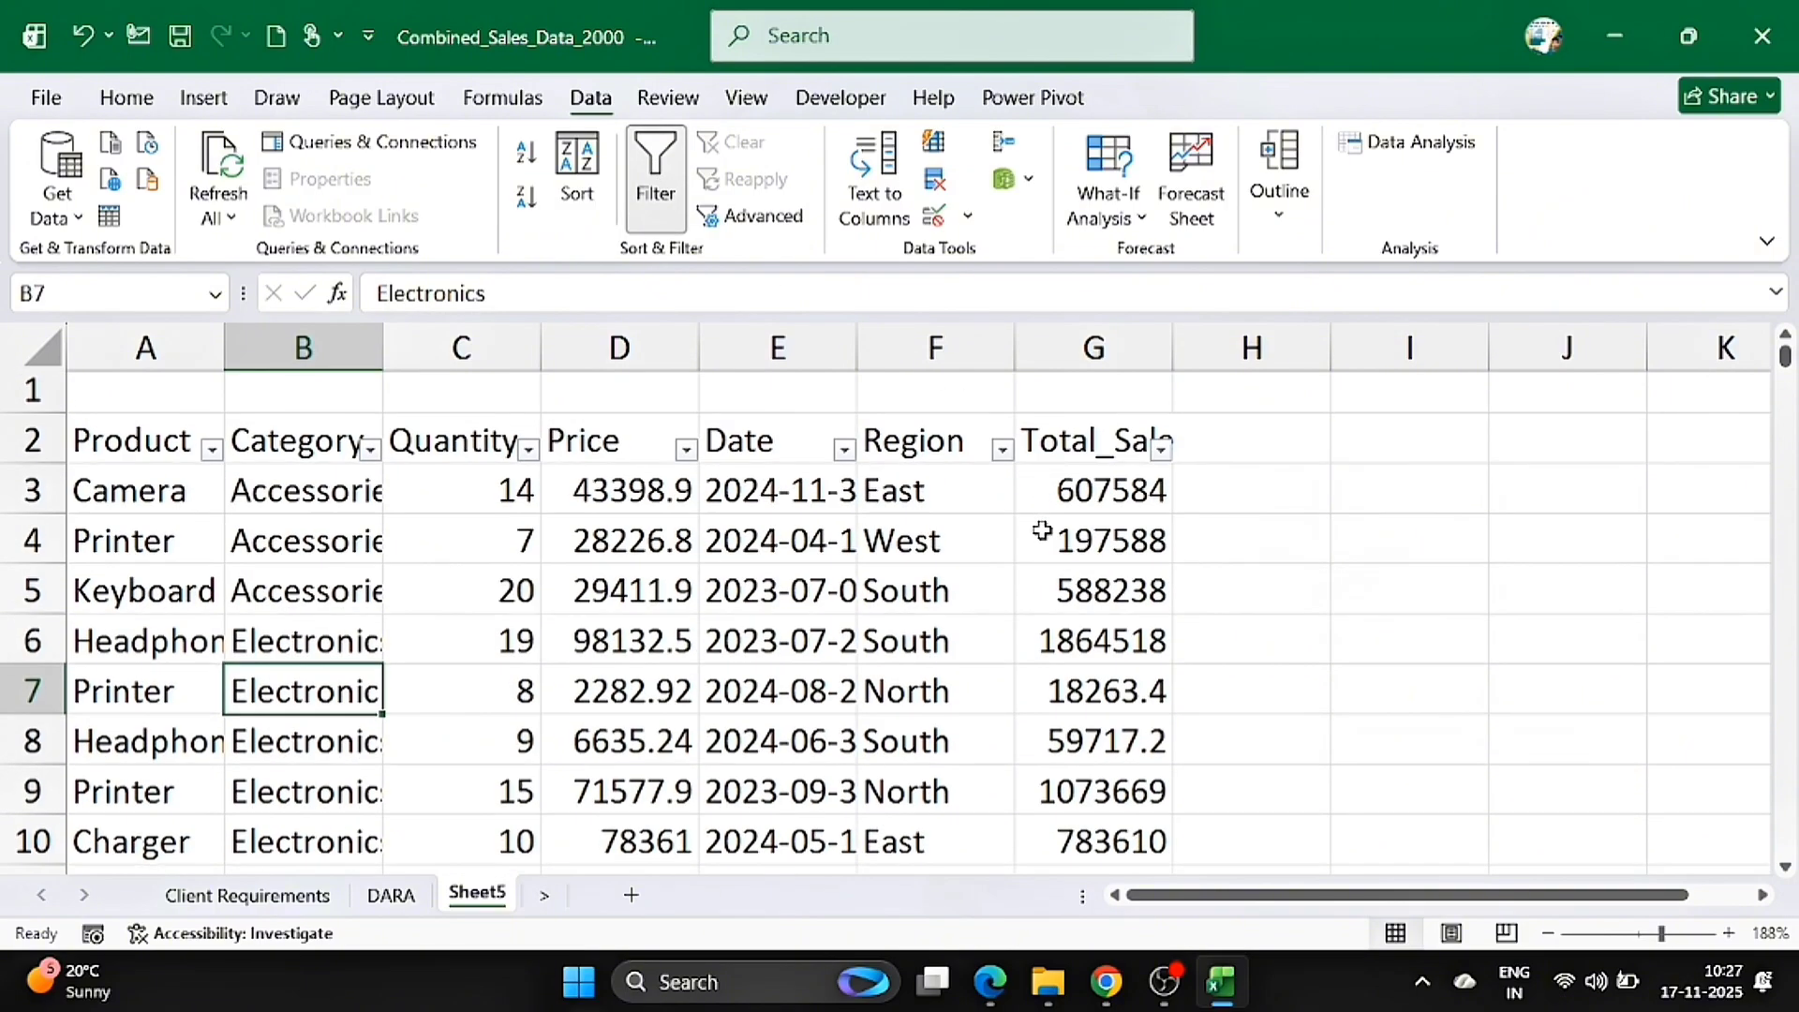
pyautogui.scroll(1, 1042, 531)
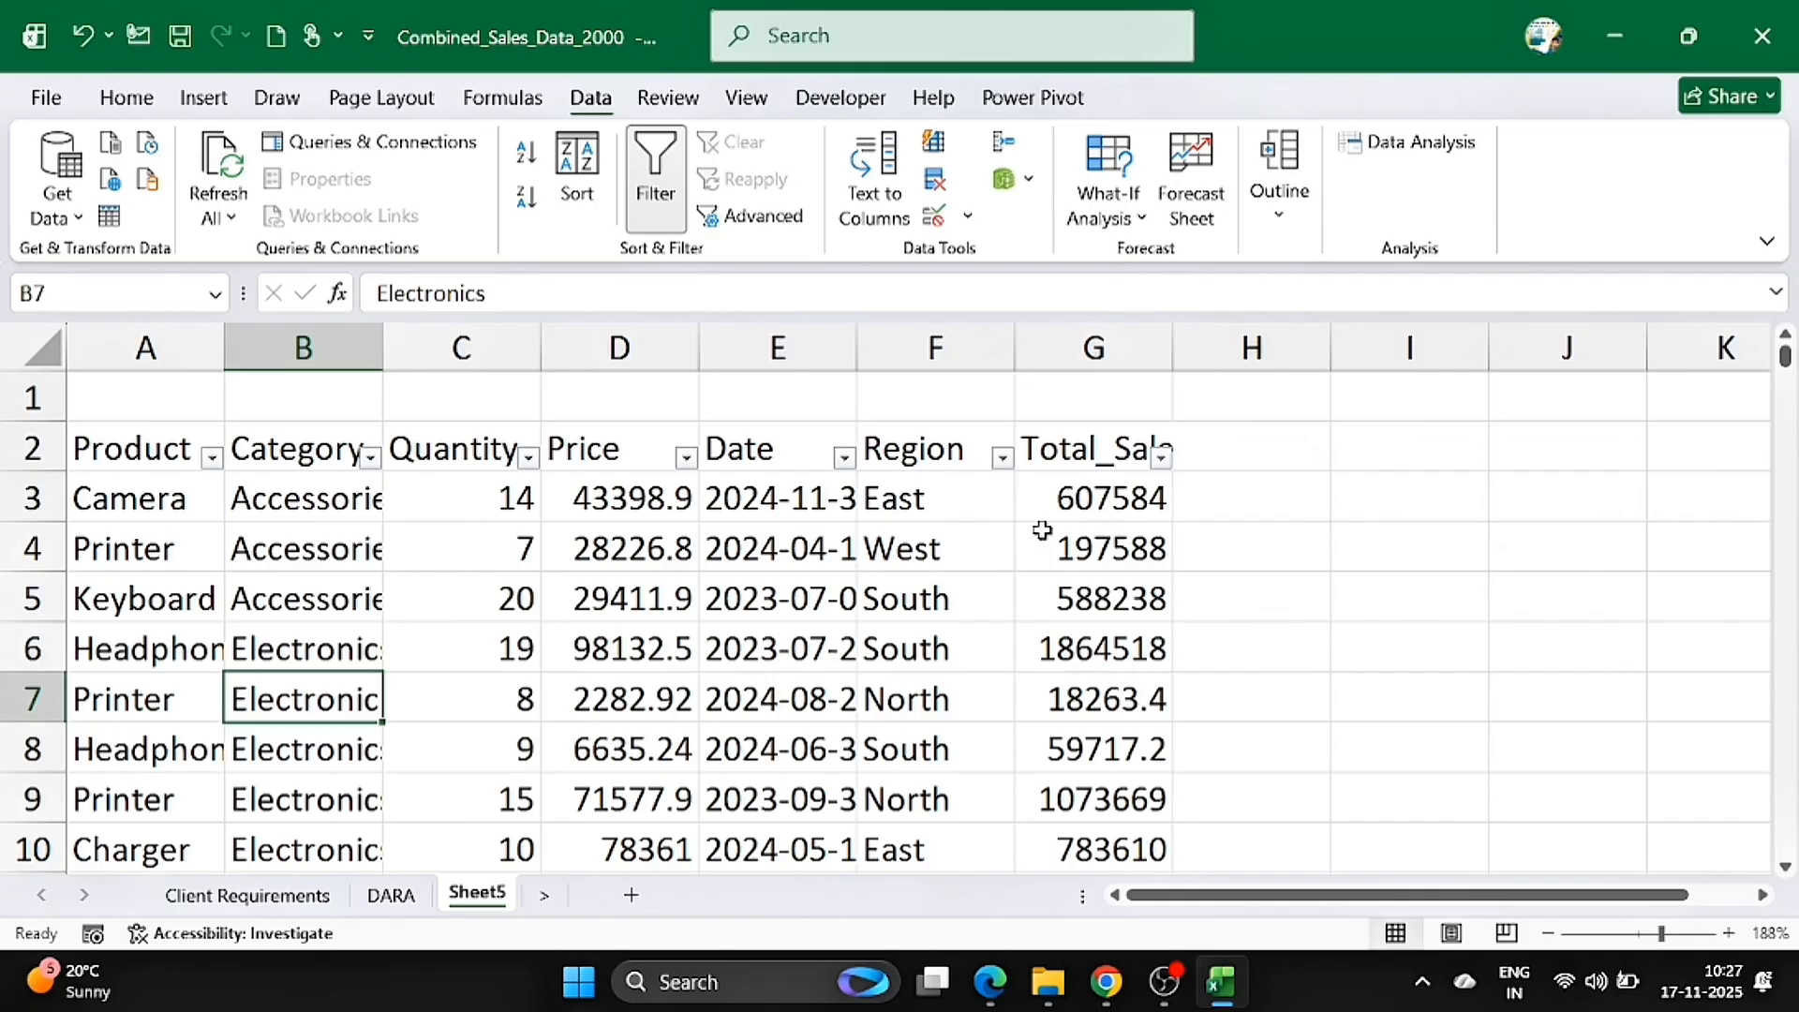
# - Filter the Region column of the sales table on Sheet5 to show only the East rows
pyautogui.click(1003, 458)
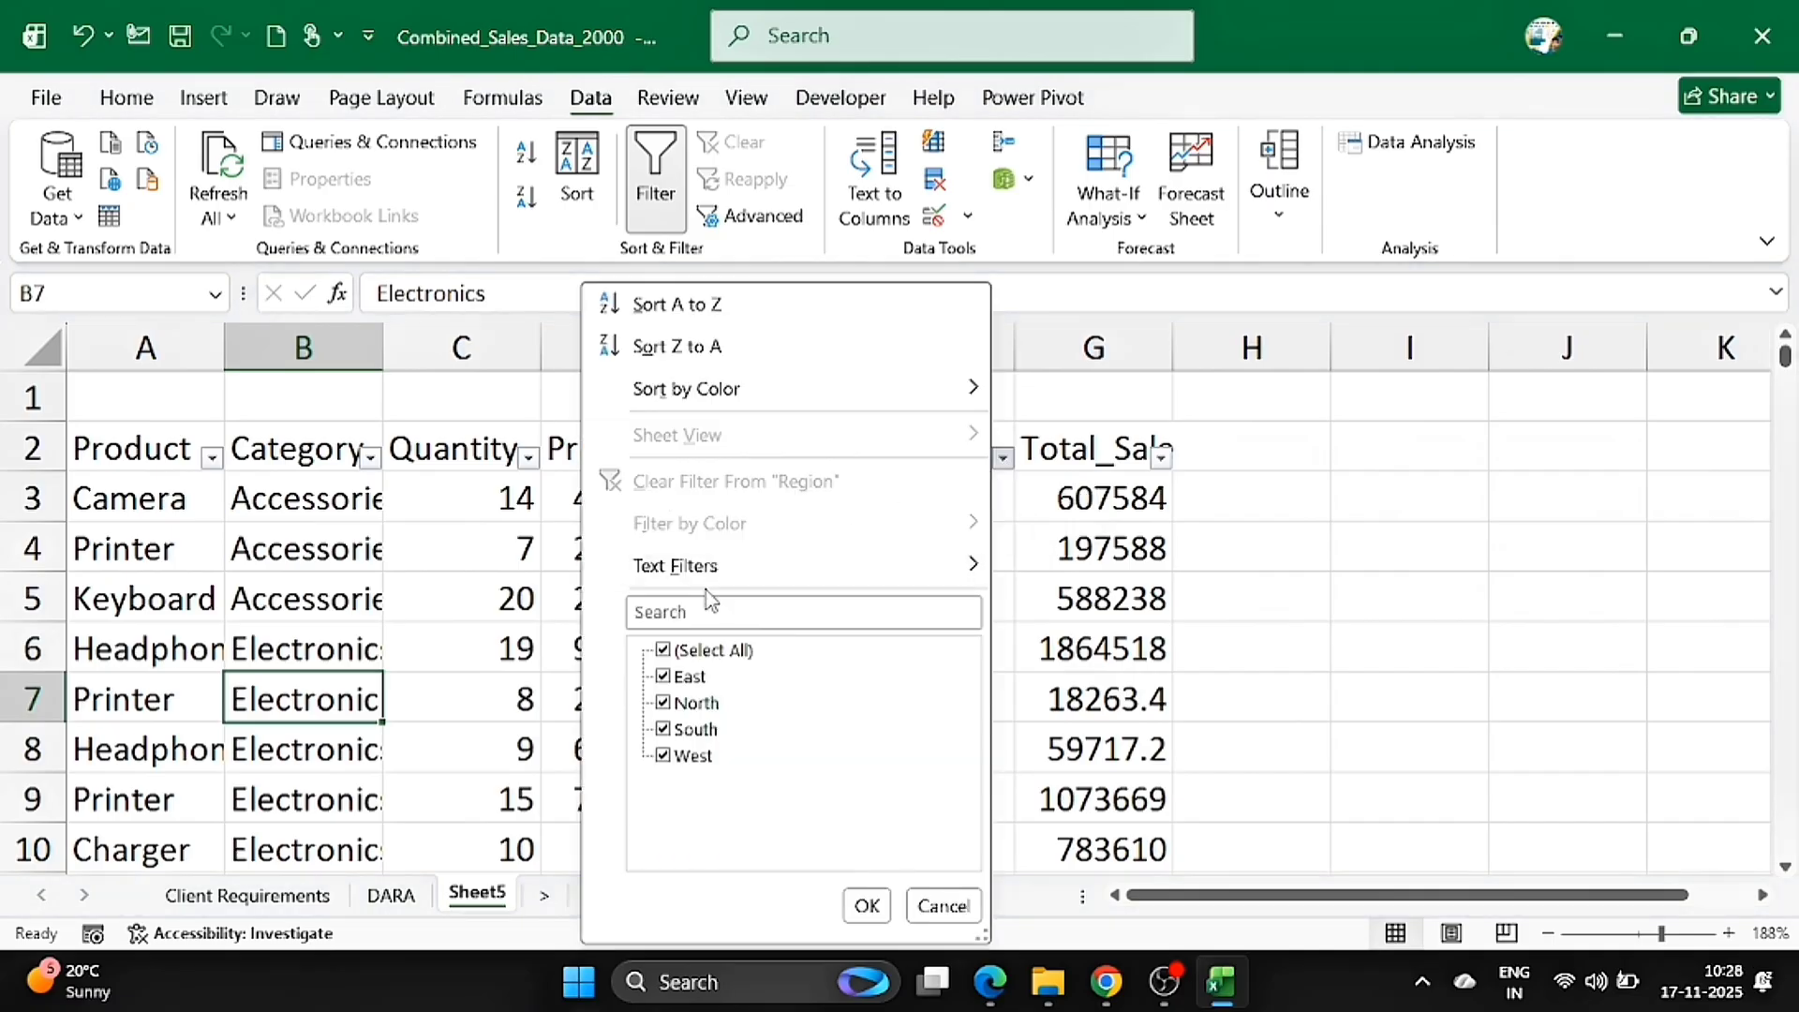
pyautogui.click(665, 648)
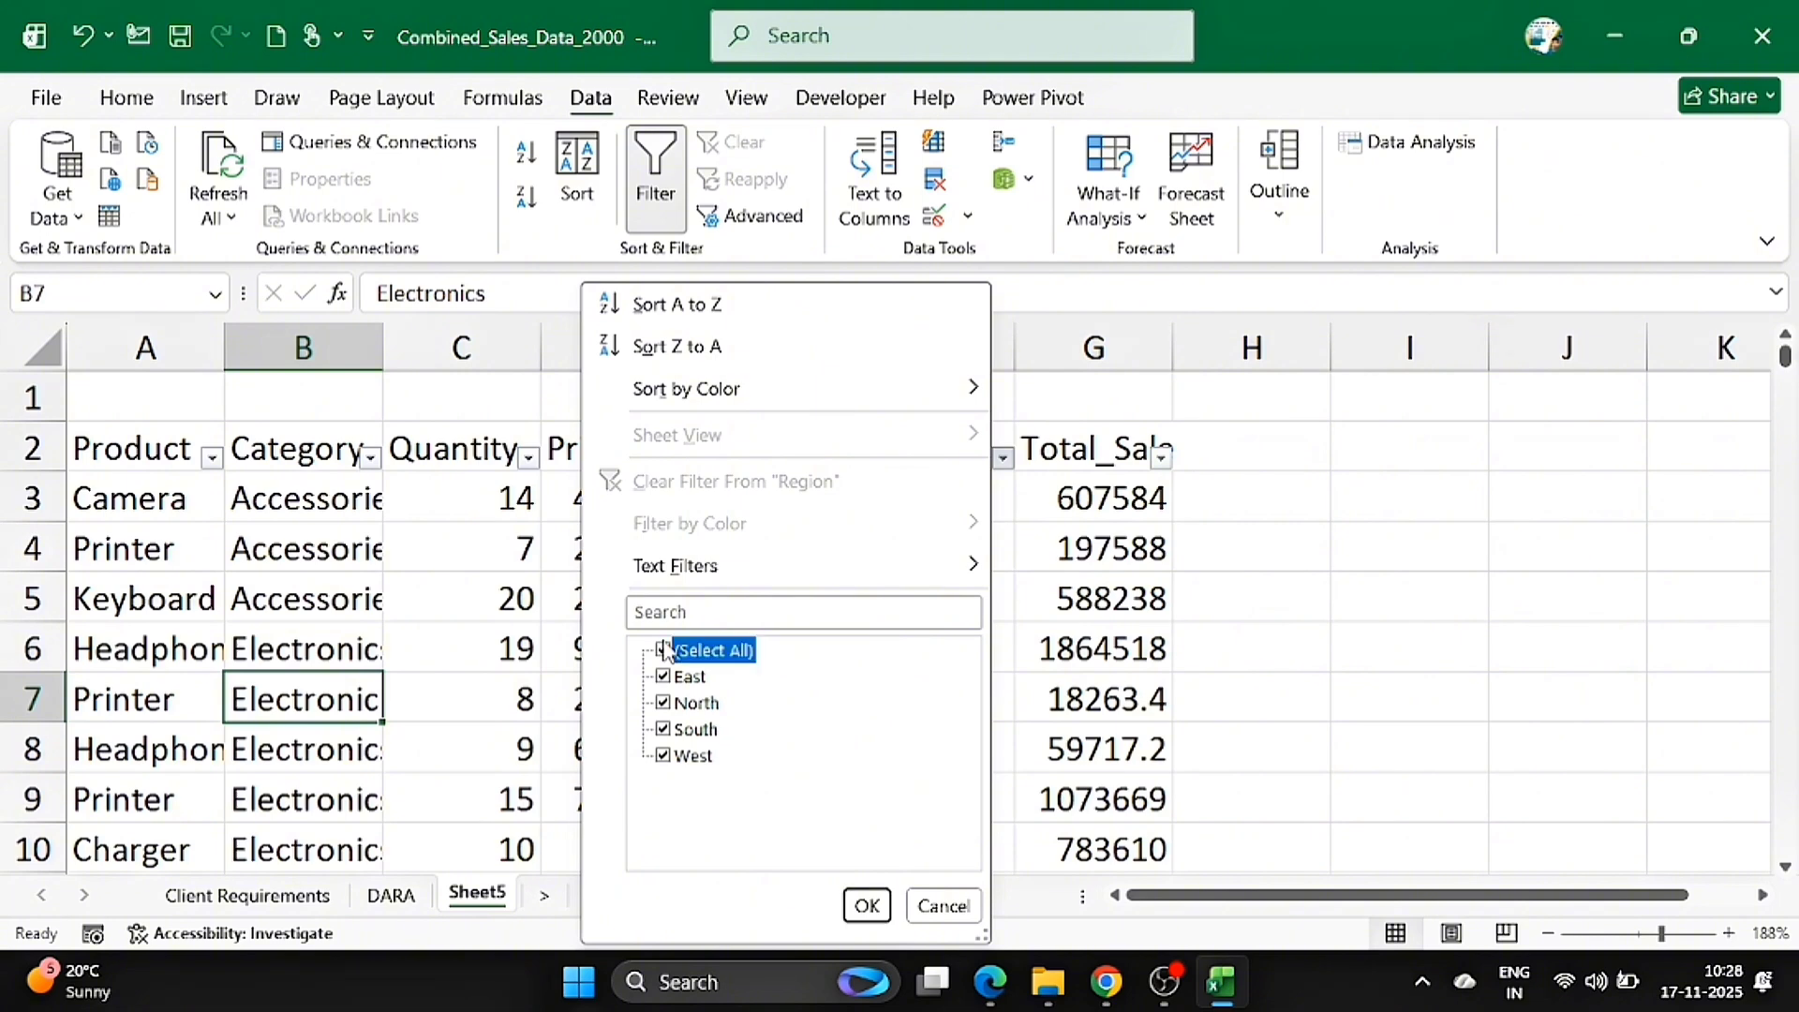
pyautogui.click(663, 676)
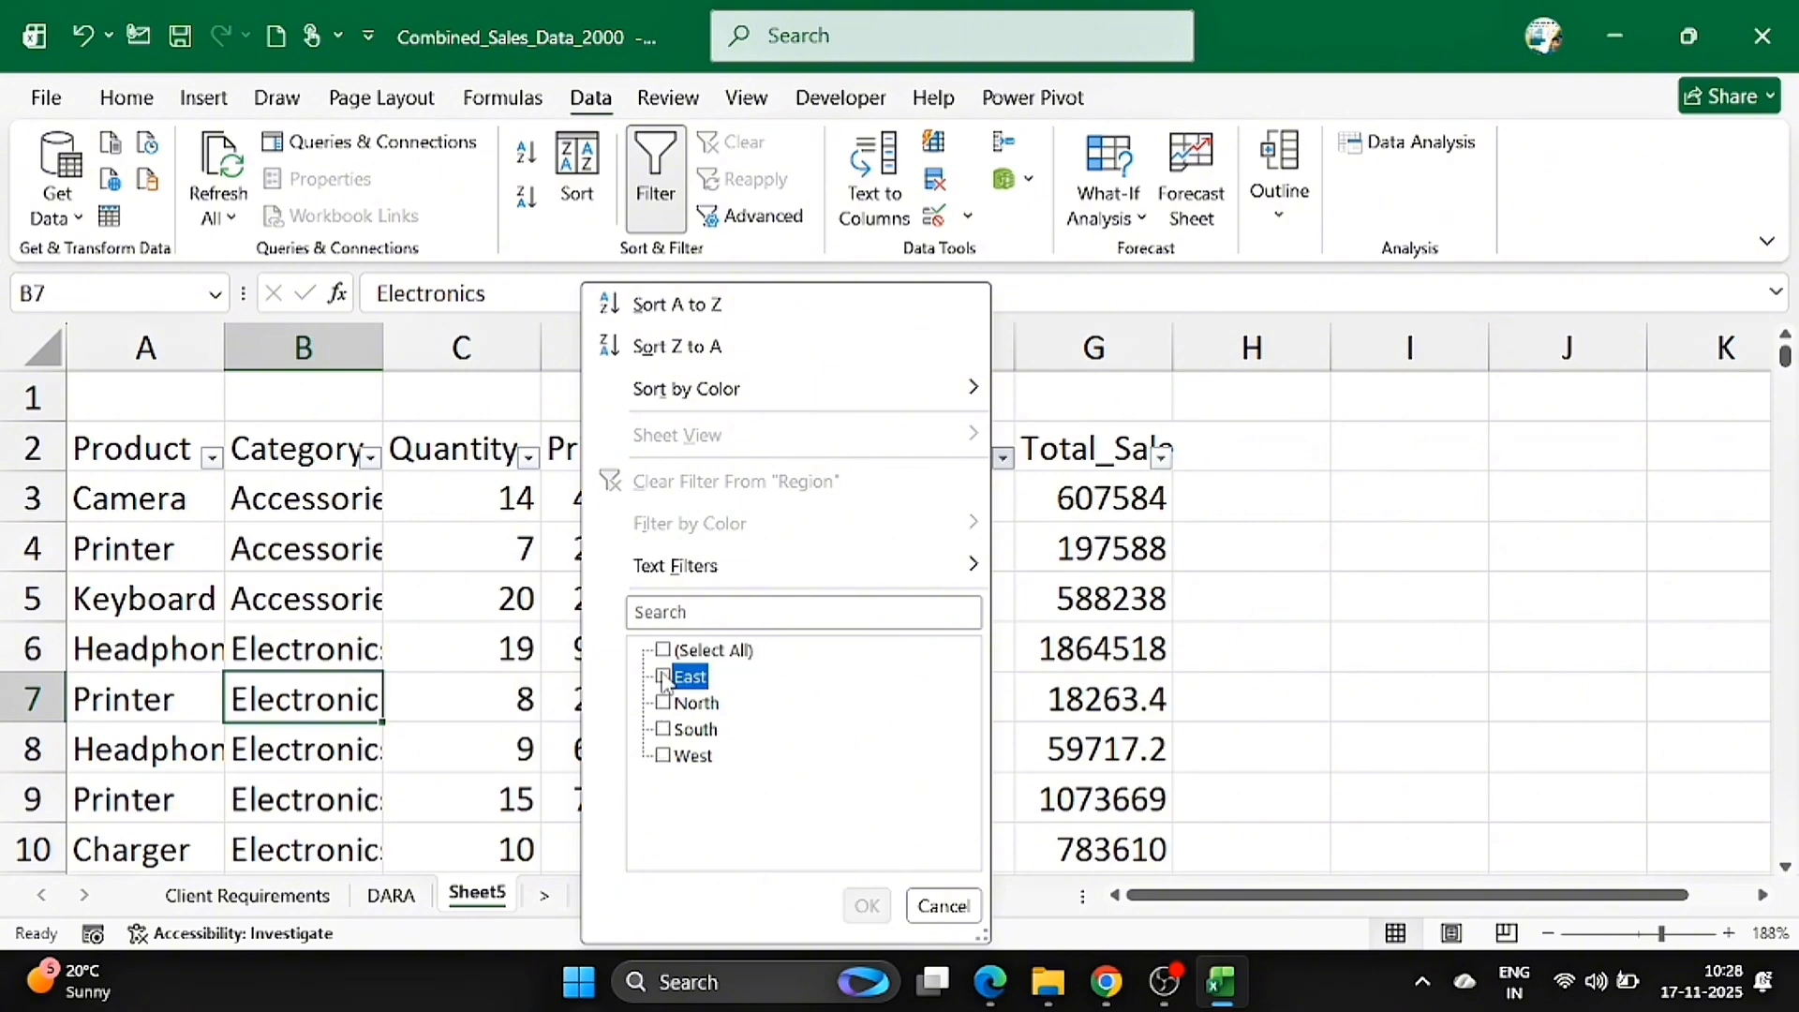
pyautogui.click(867, 904)
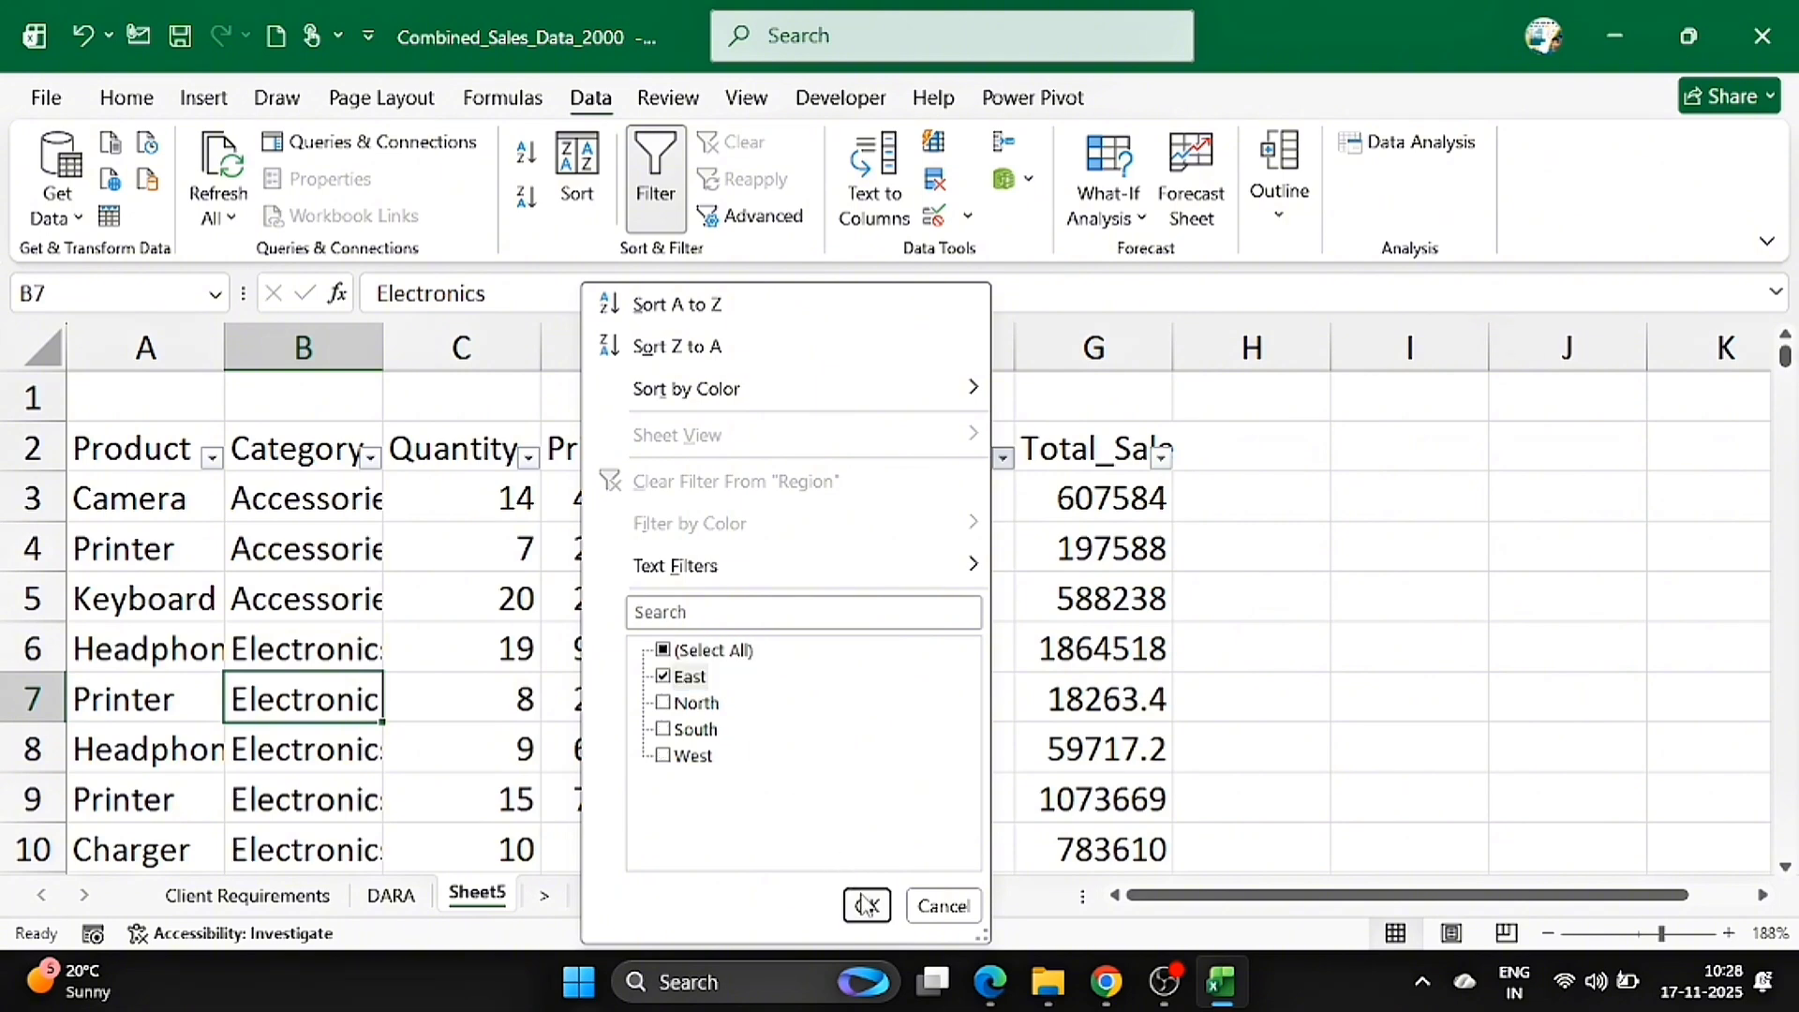
pyautogui.scroll(-1, 862, 693)
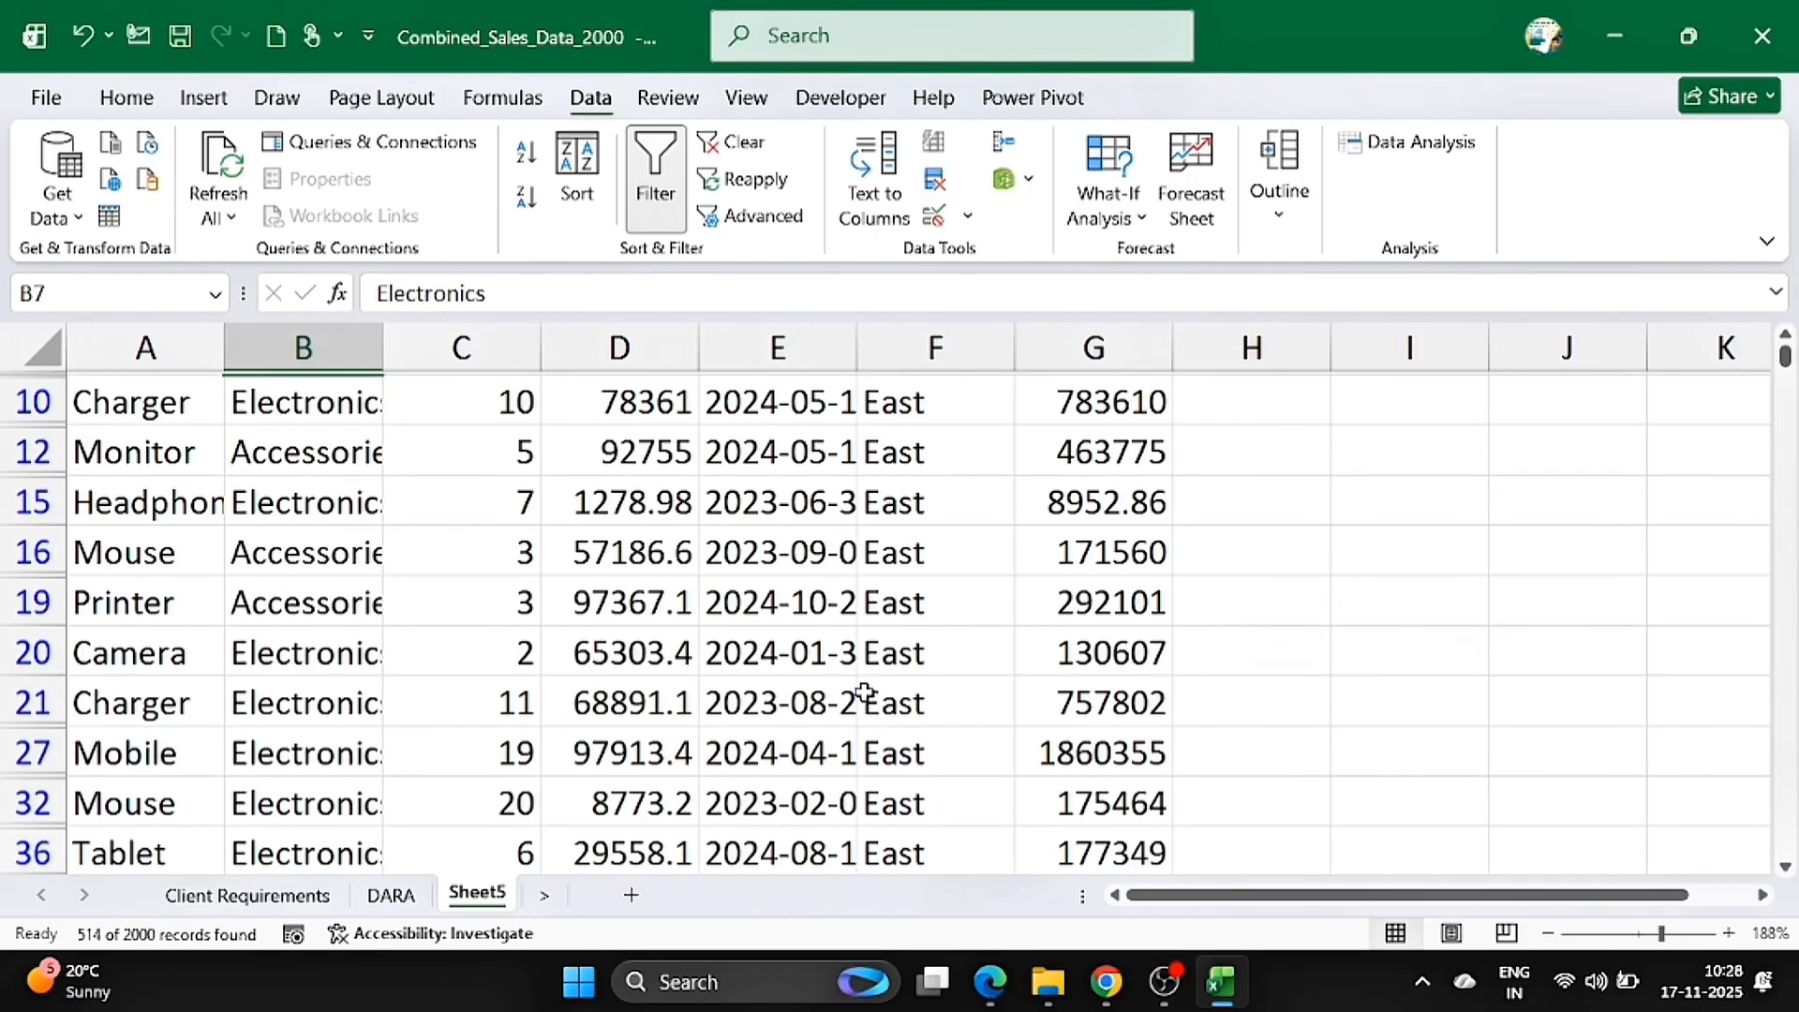
pyautogui.scroll(1, 816, 684)
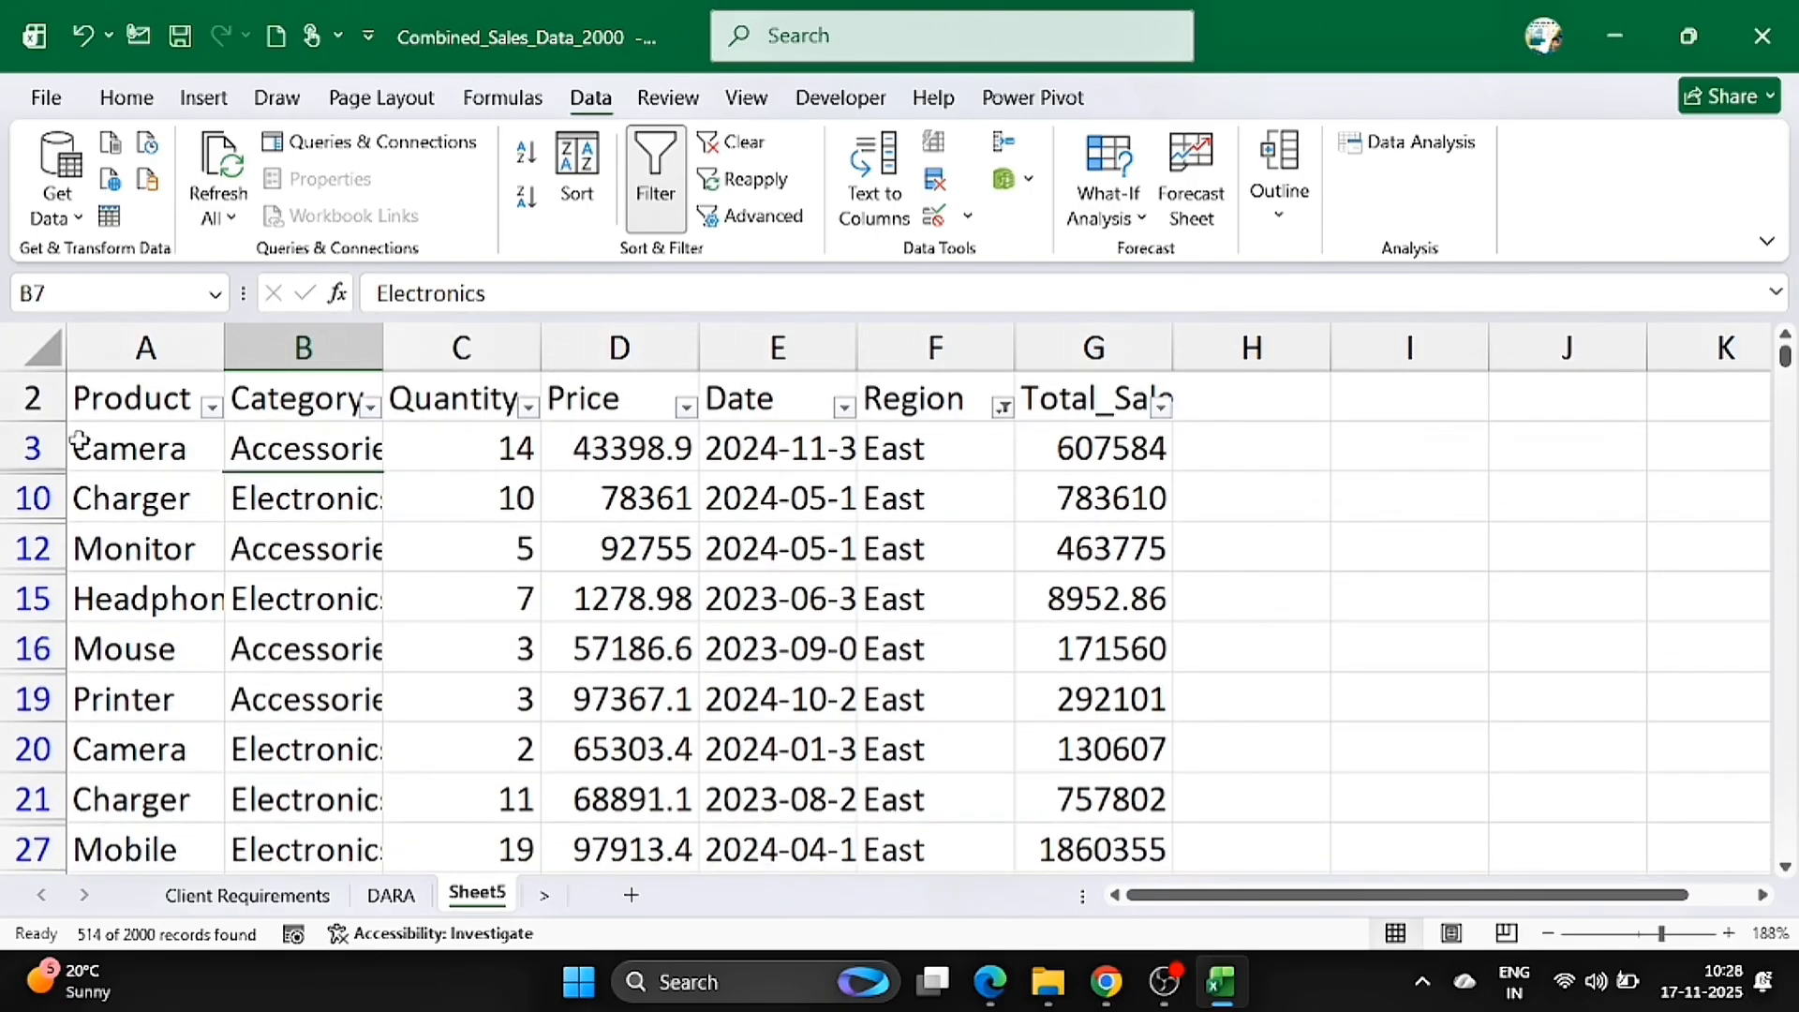
# - Copy all the filtered East rows, without the header, into a new worksheet starting at cell A1
pyautogui.moveTo(74, 454); pyautogui.dragTo(1066, 674)
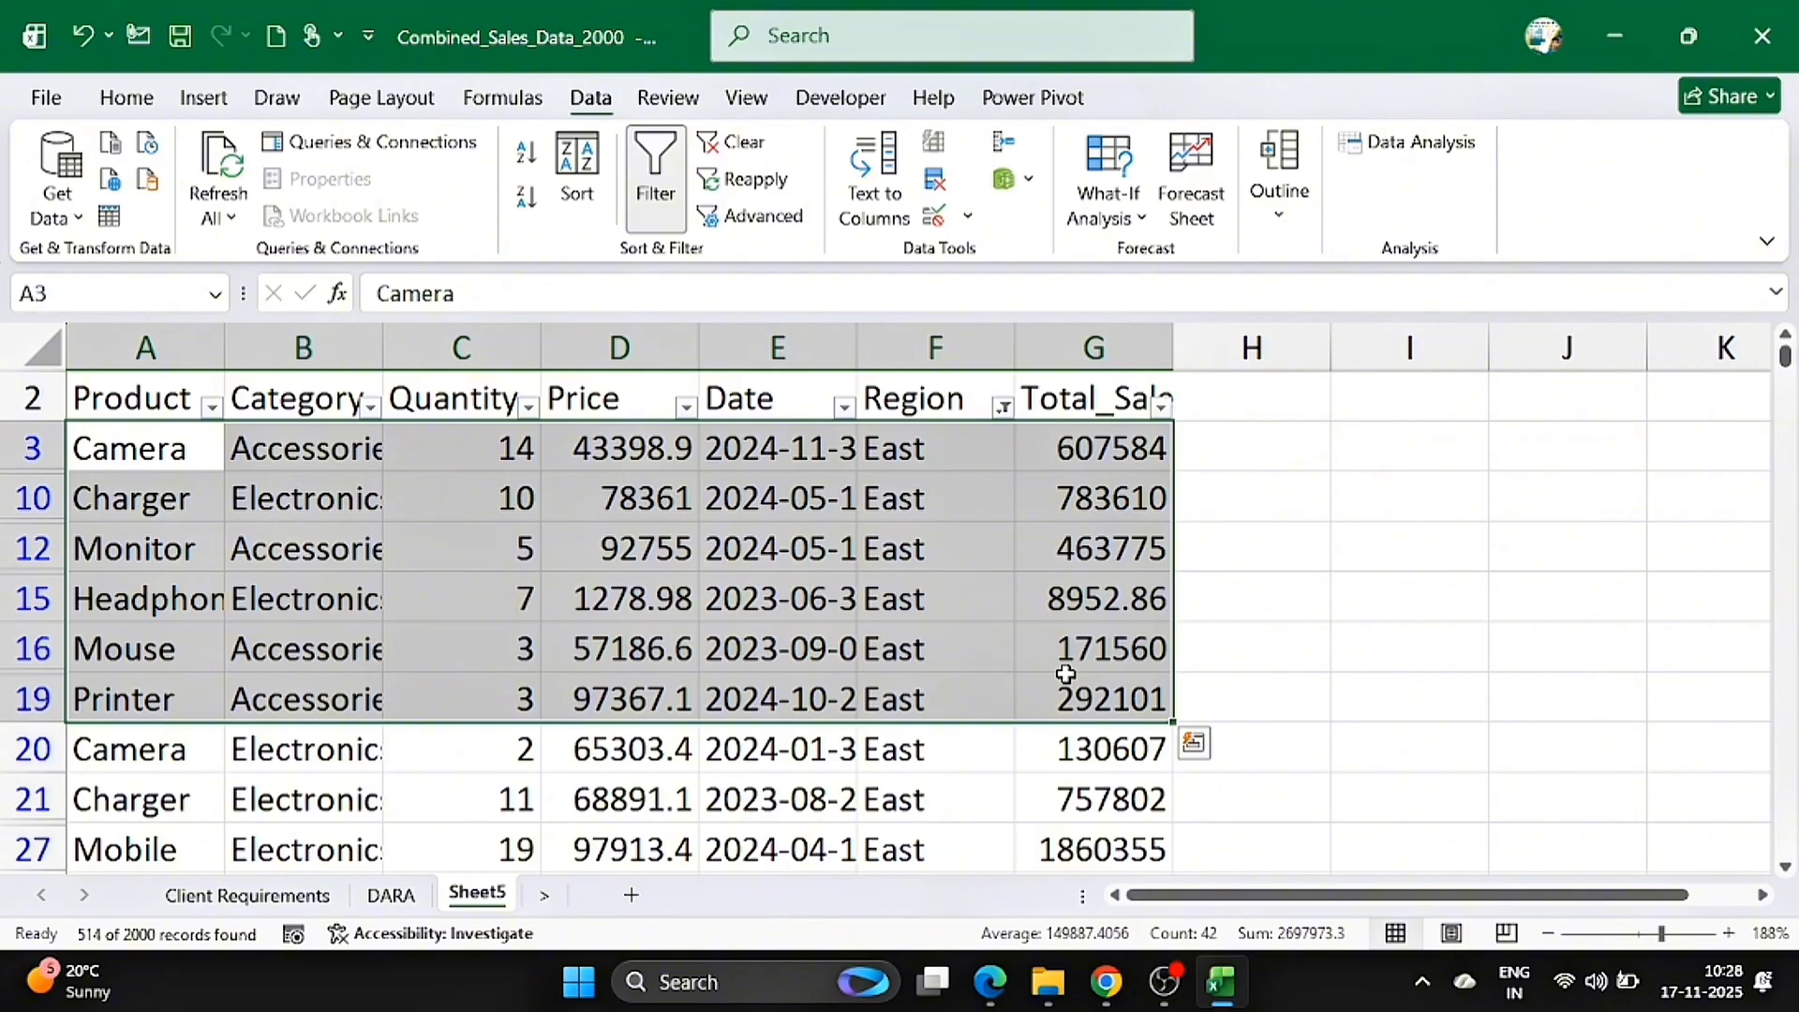
pyautogui.hotkey('ctrl', 'shift', 'Down')
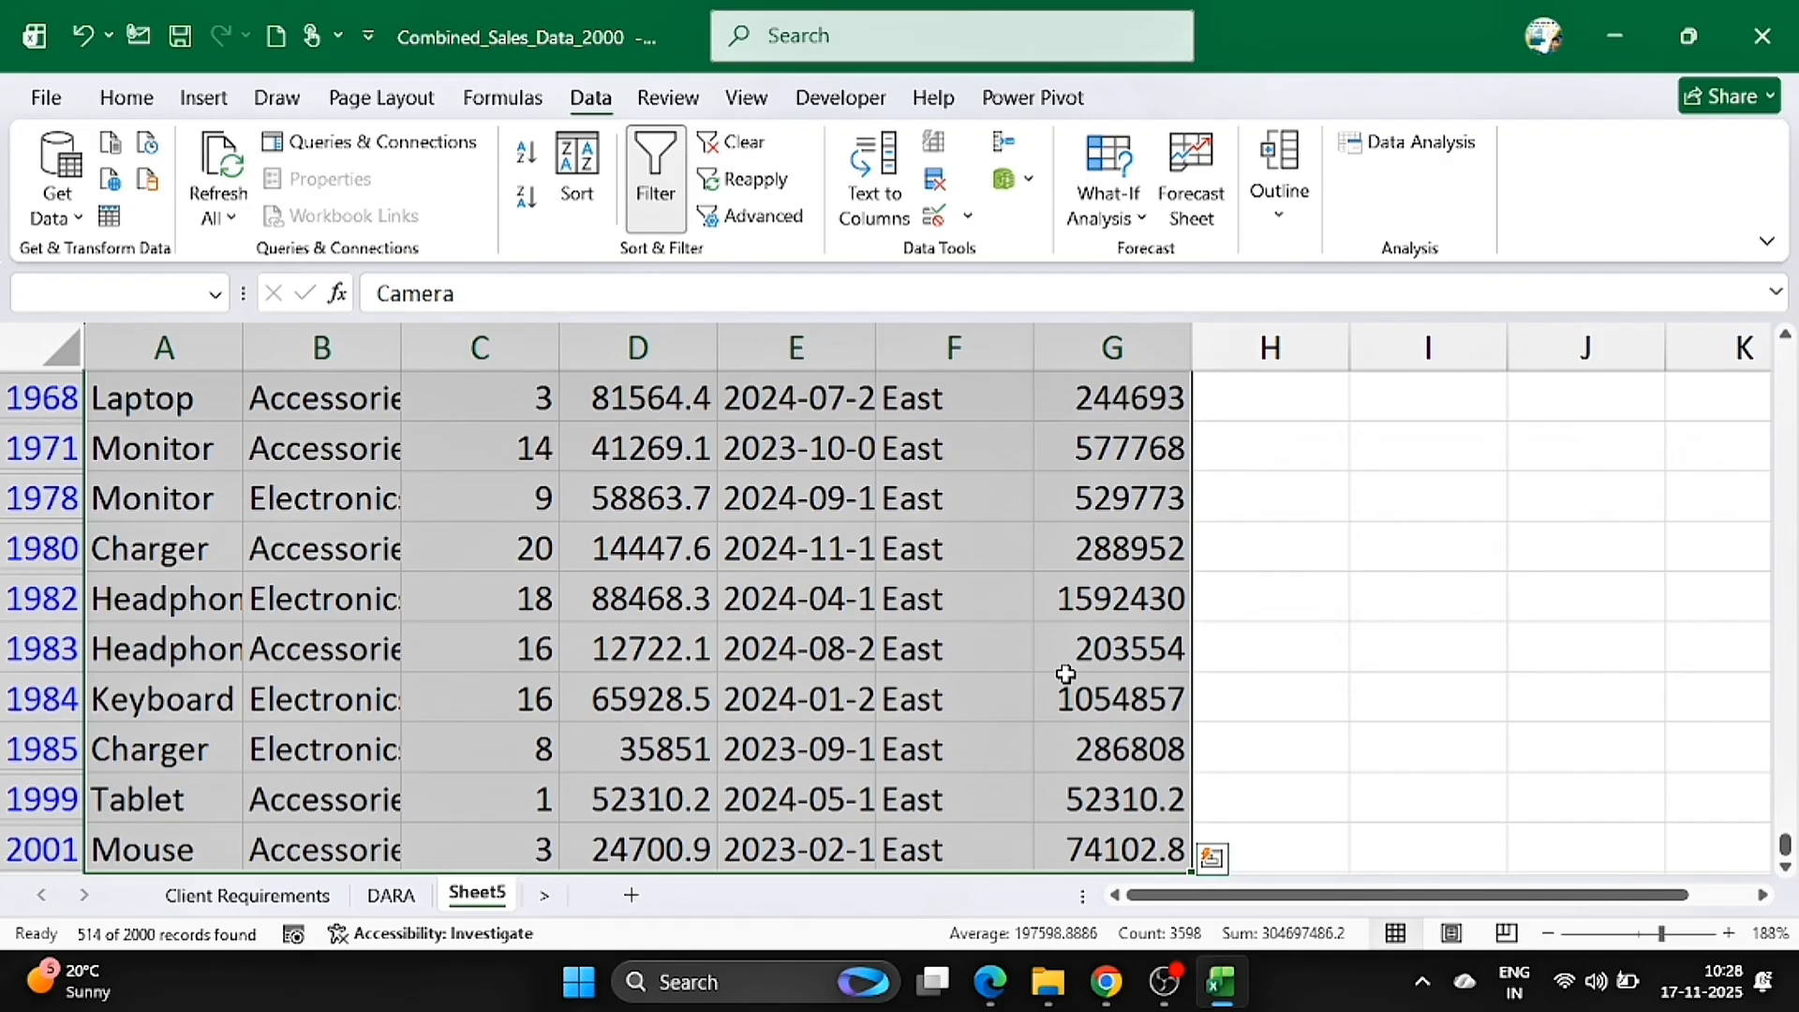
pyautogui.hotkey('ctrl', 'c')
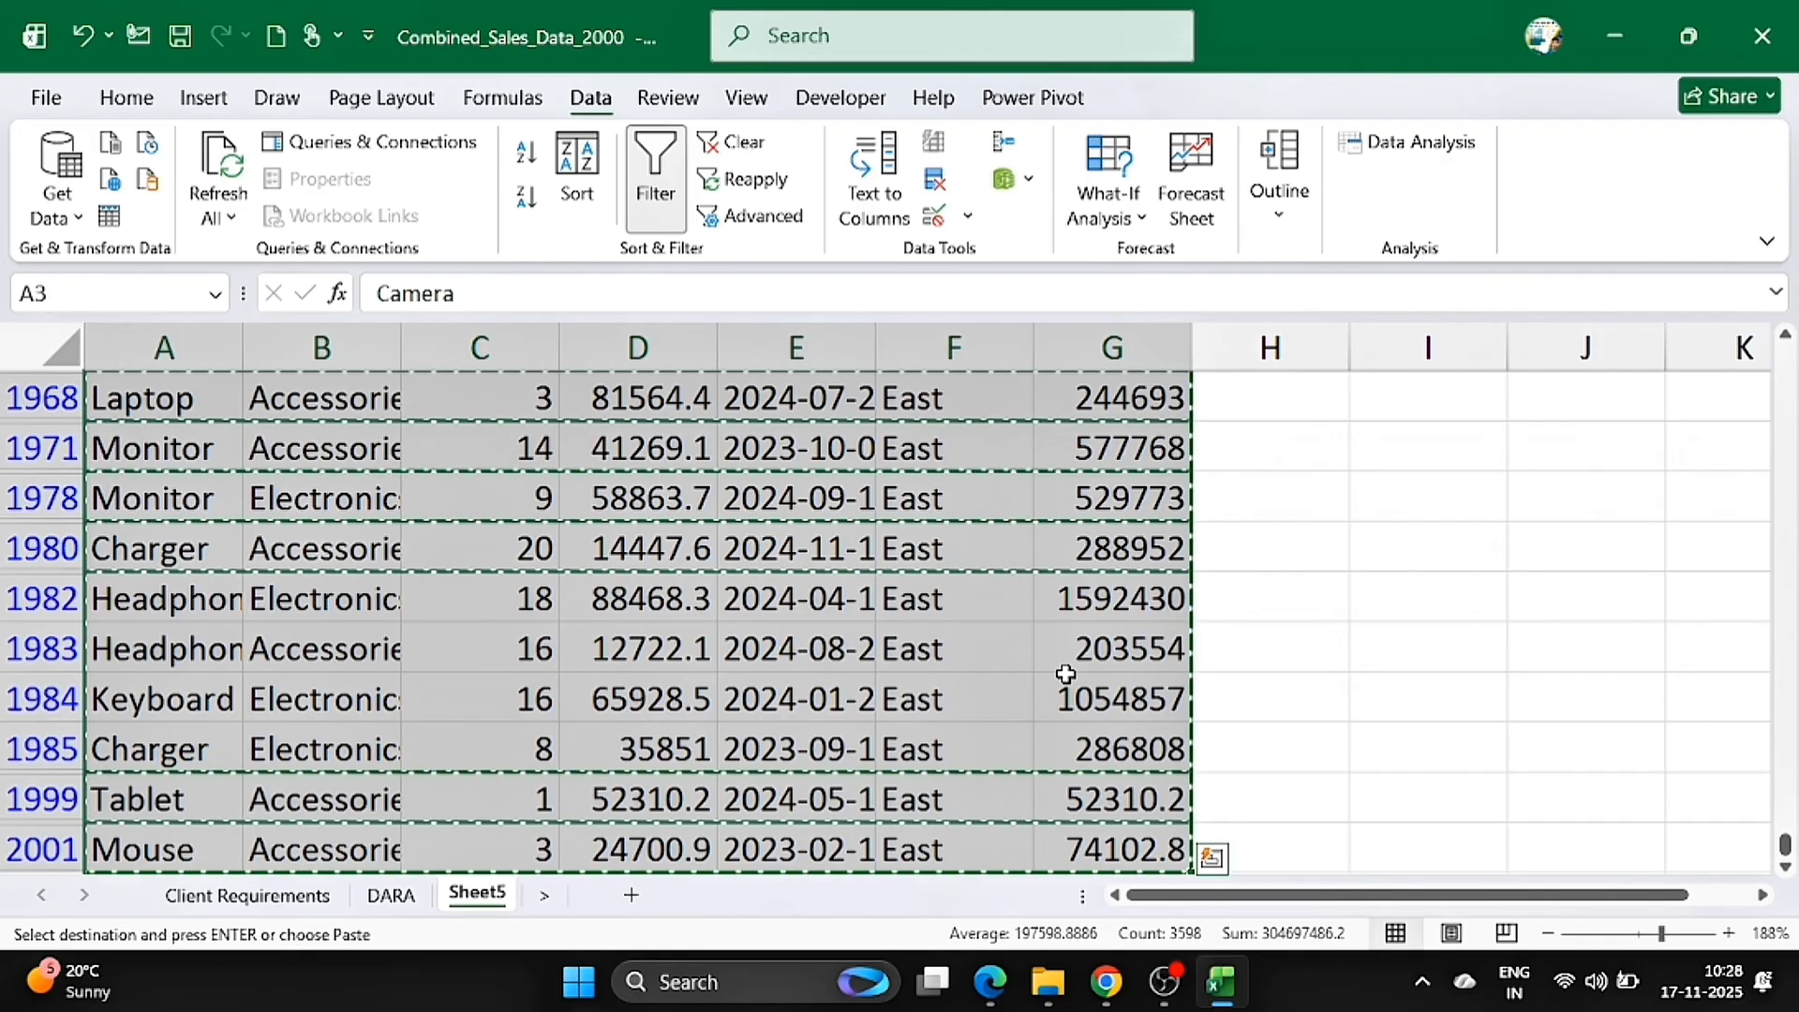
pyautogui.click(633, 896)
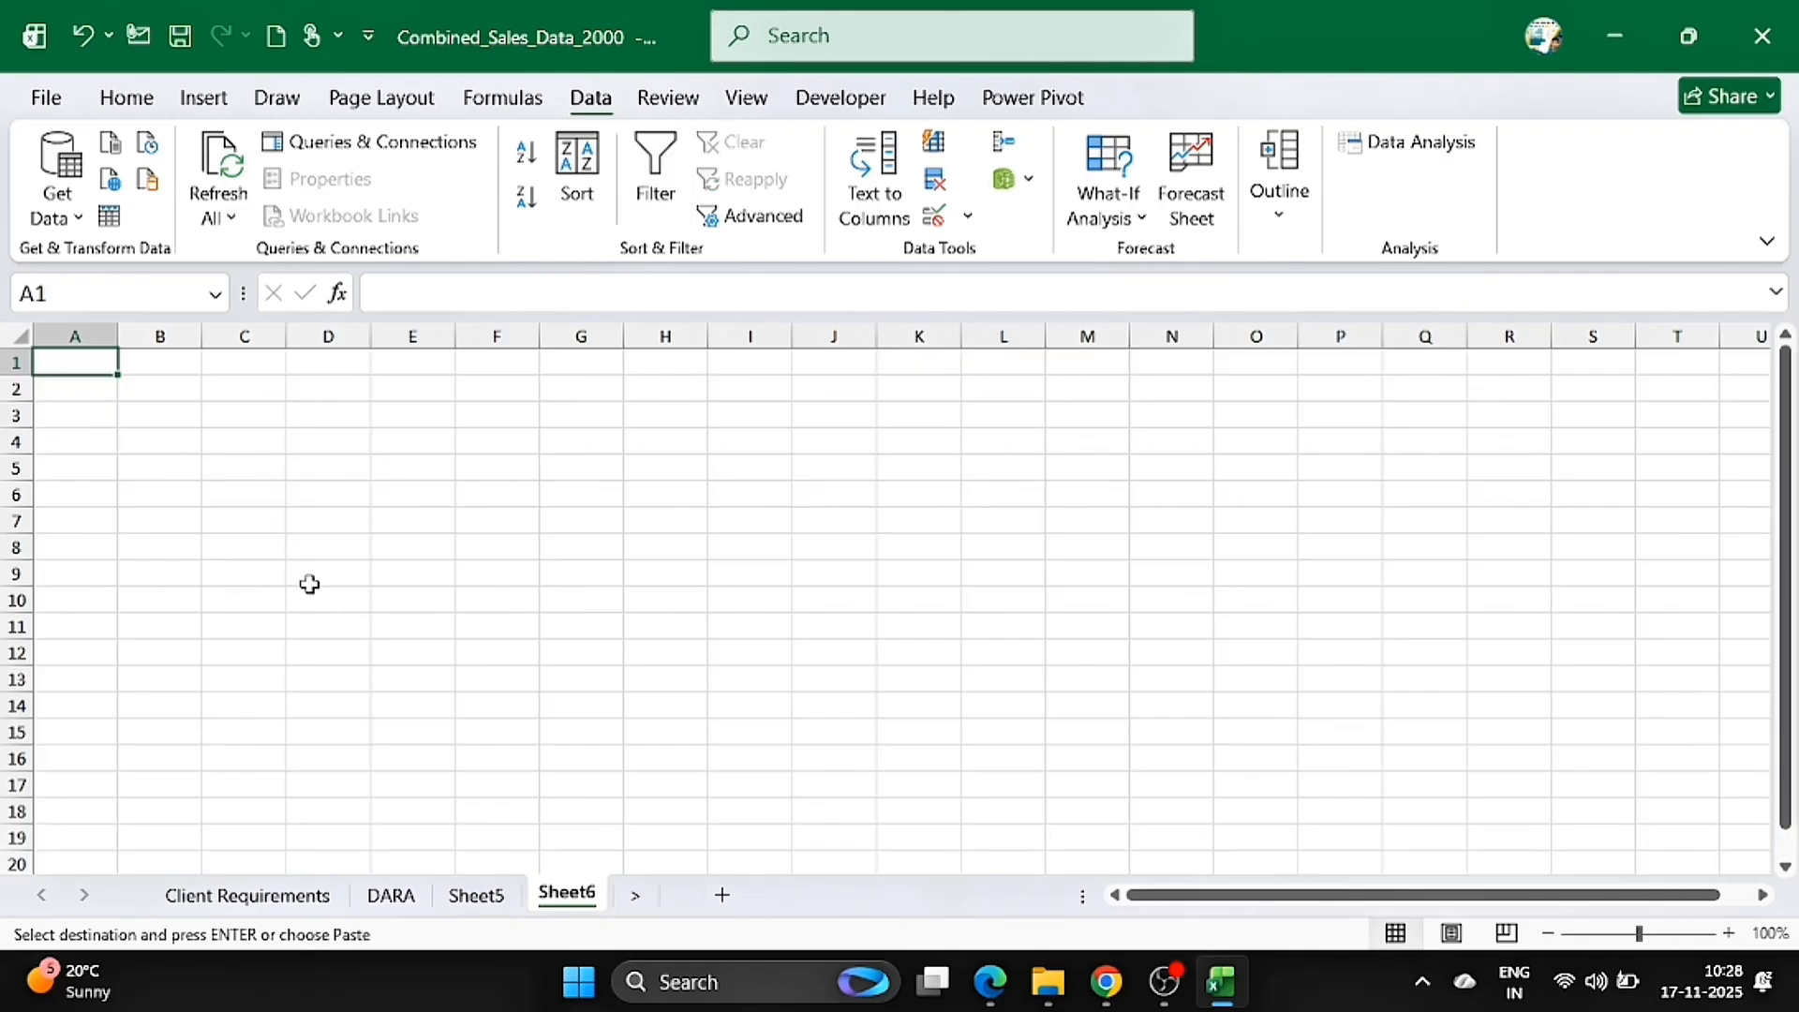
pyautogui.scroll(2, 309, 584)
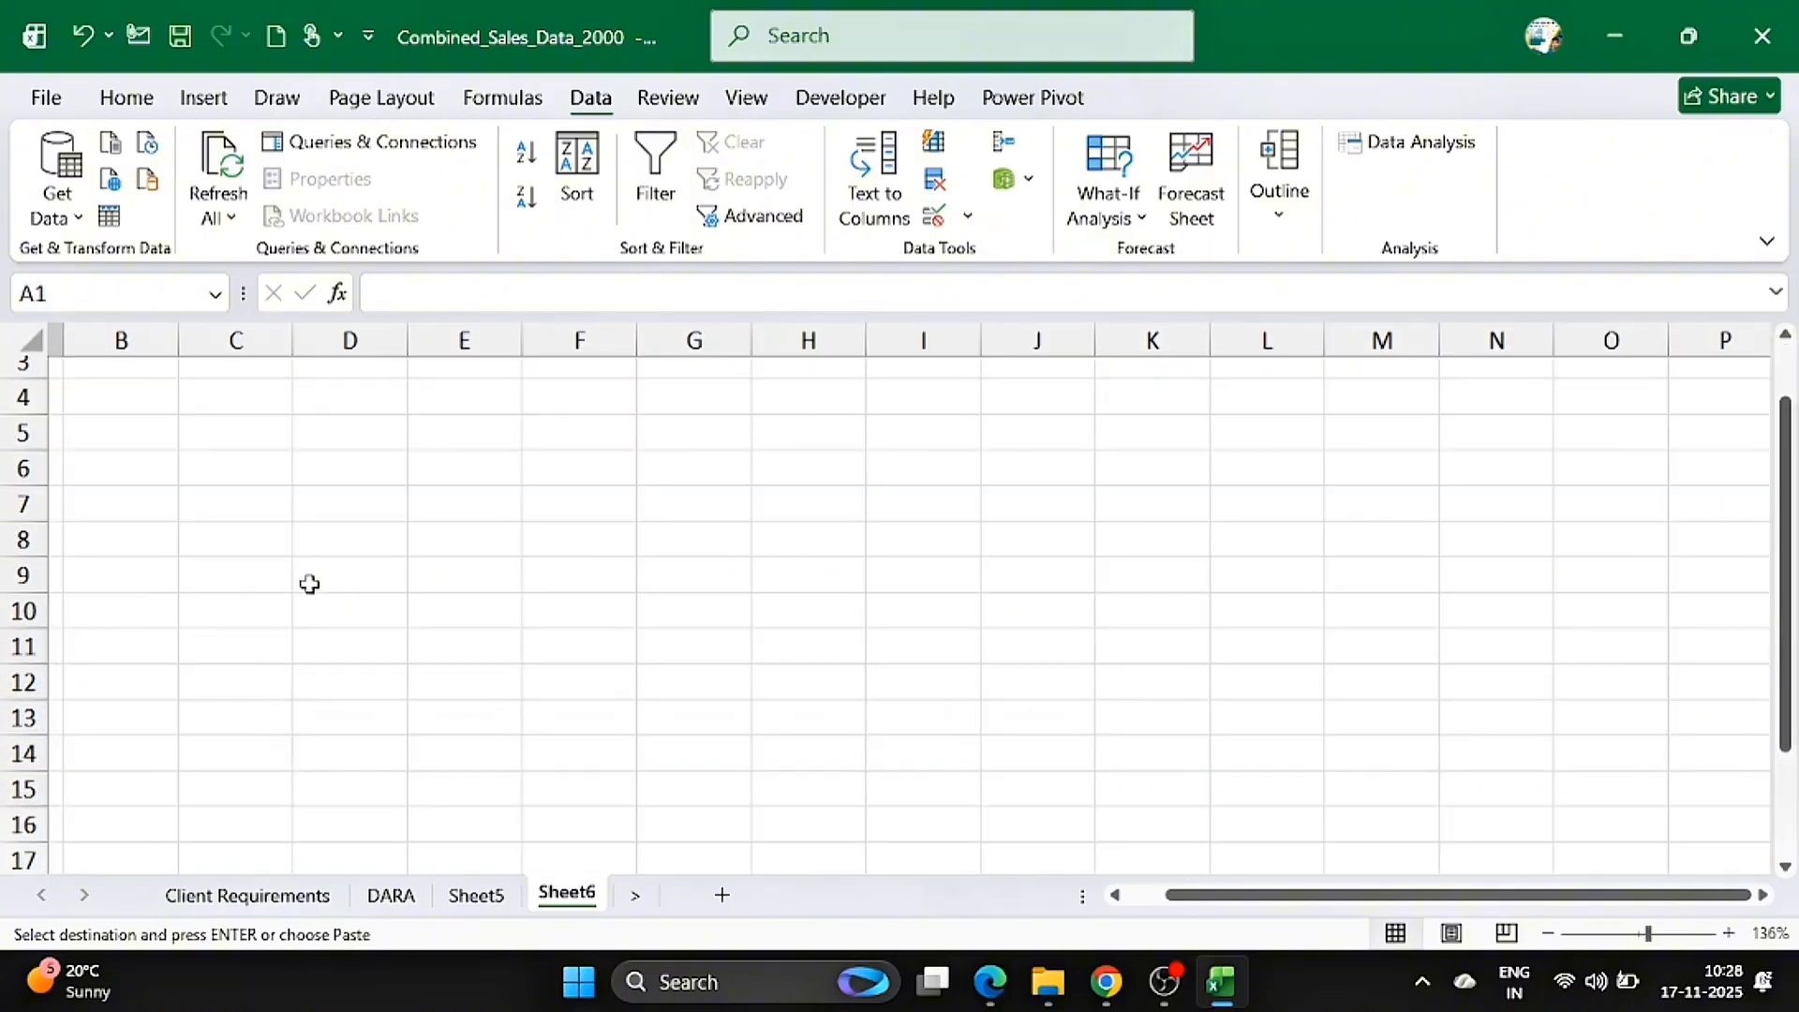
pyautogui.scroll(3, 149, 462)
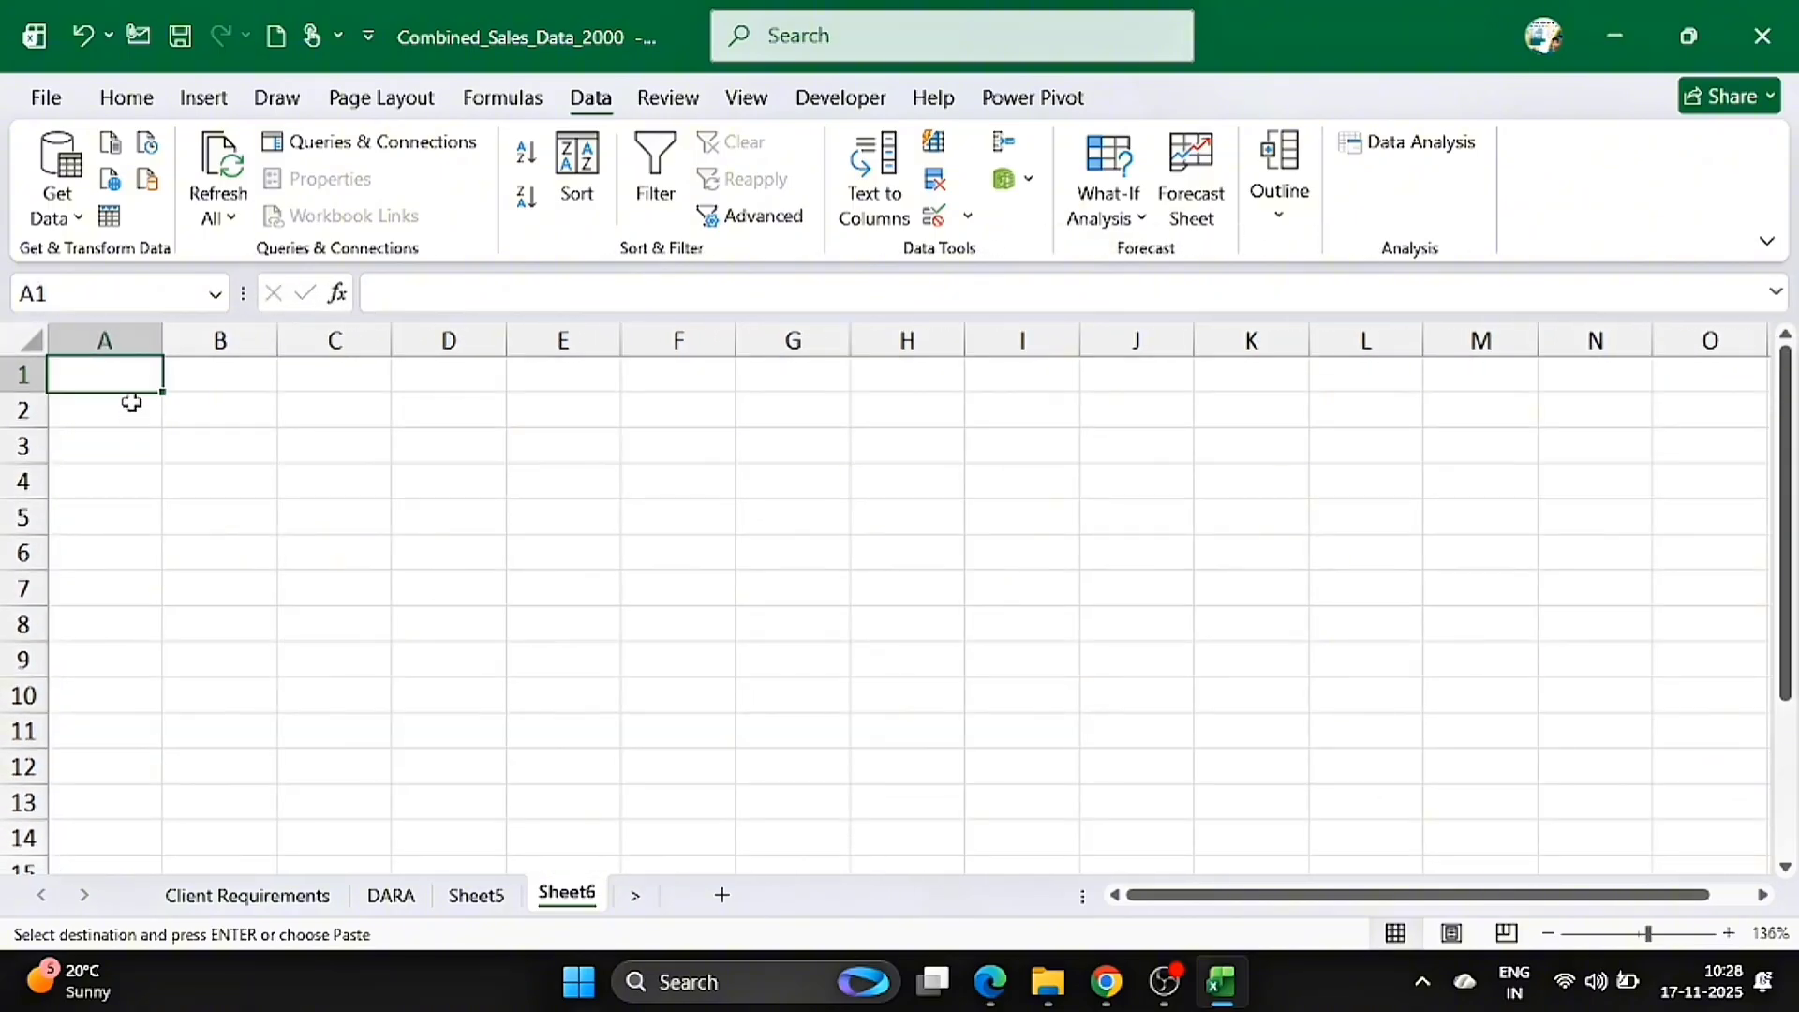
pyautogui.hotkey('ctrl', 'v')
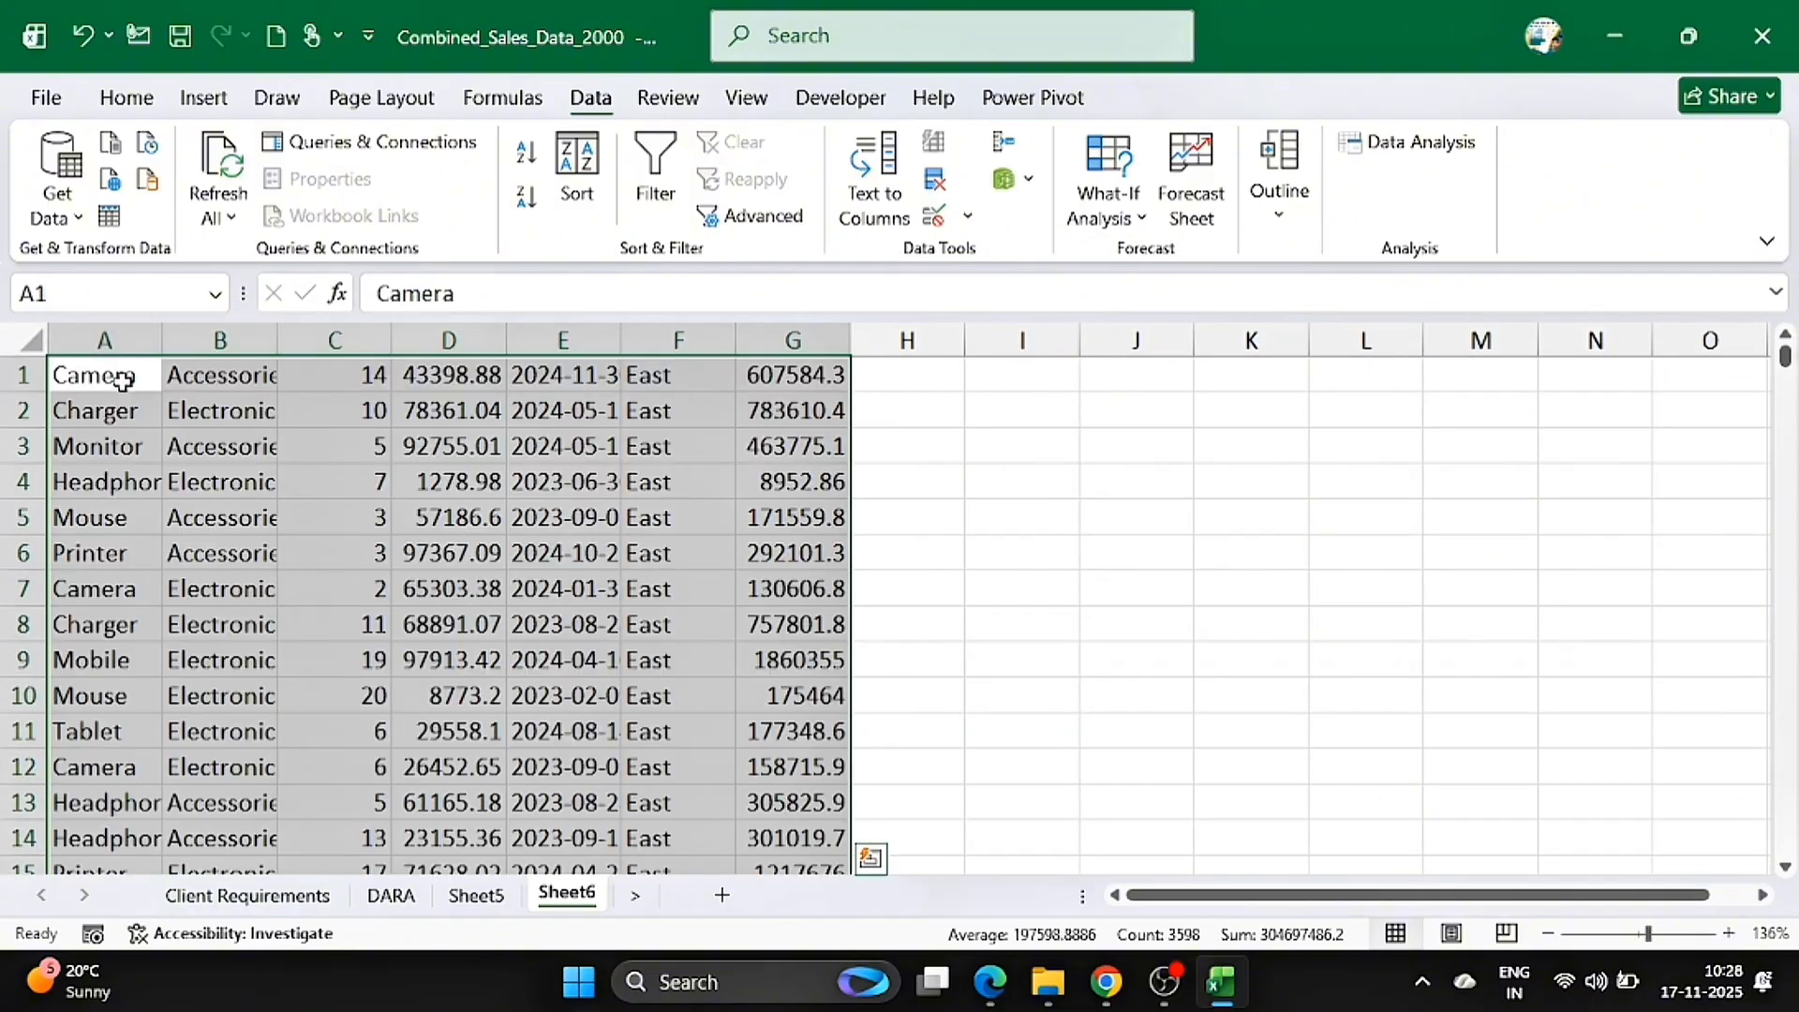
pyautogui.click(1023, 491)
pyautogui.scroll(2, 1023, 491)
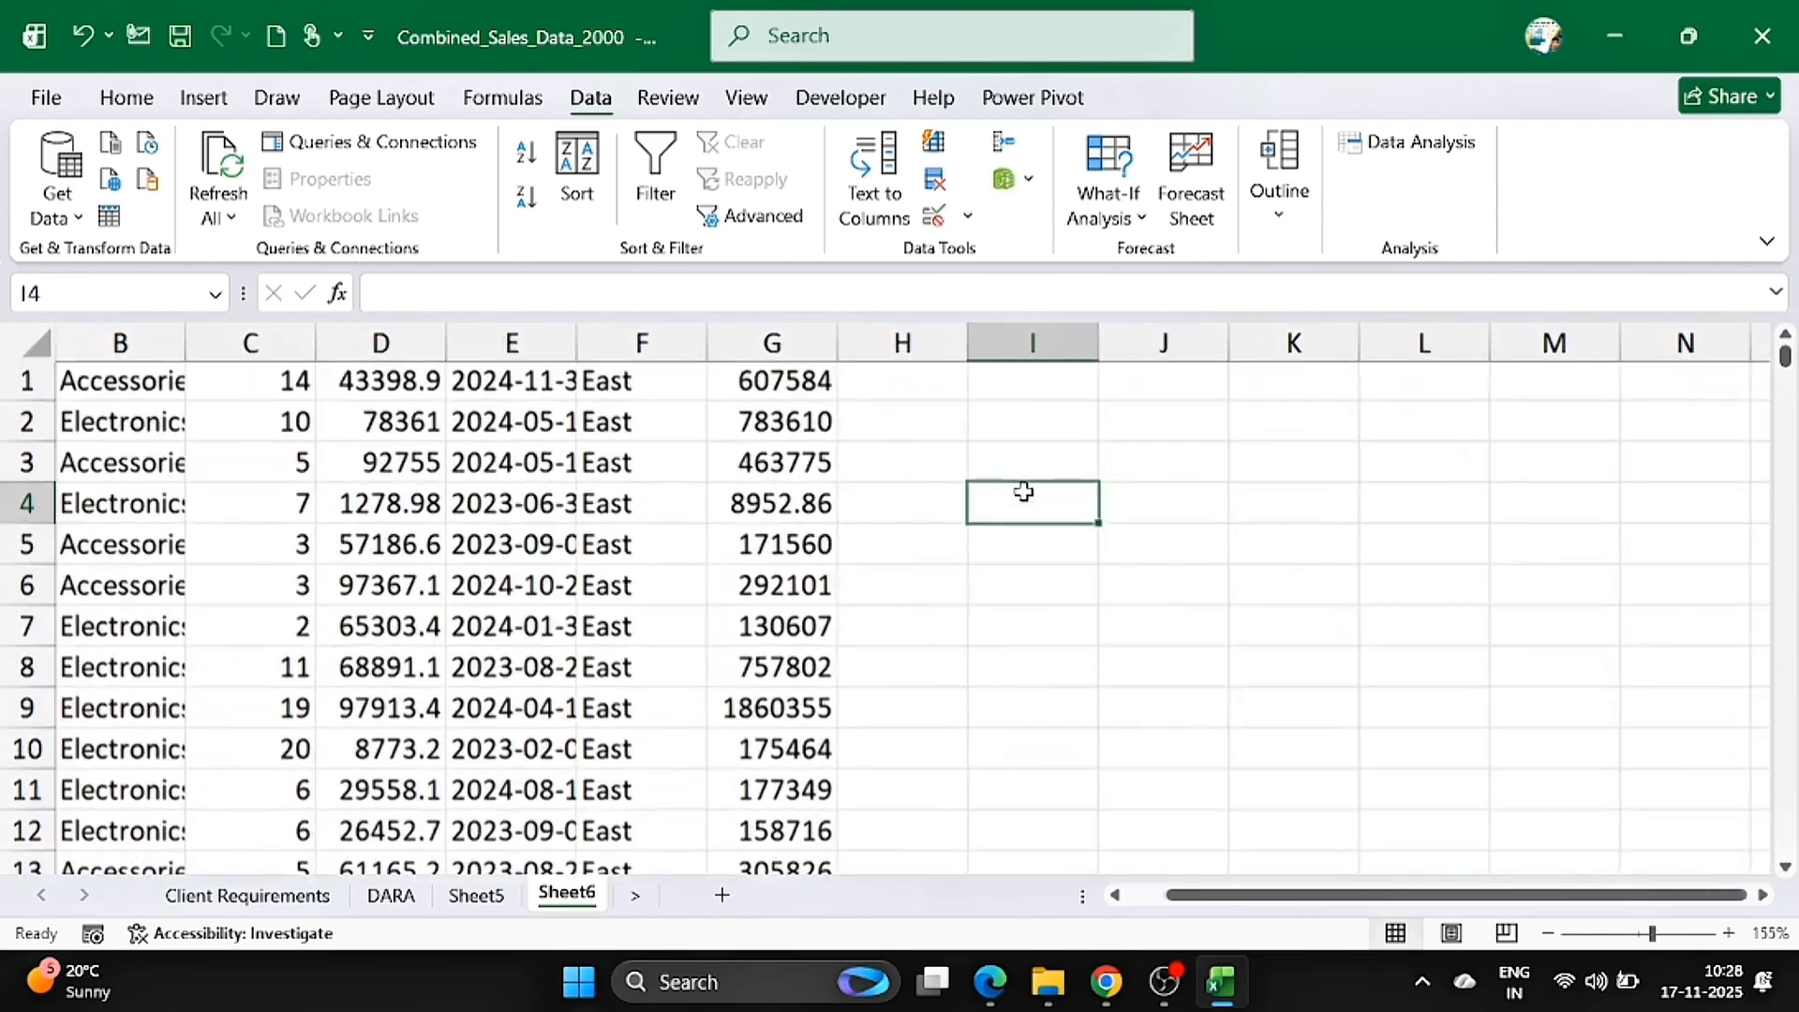
# - Return to Sheet5 and change the Region filter from East to only North
pyautogui.click(511, 898)
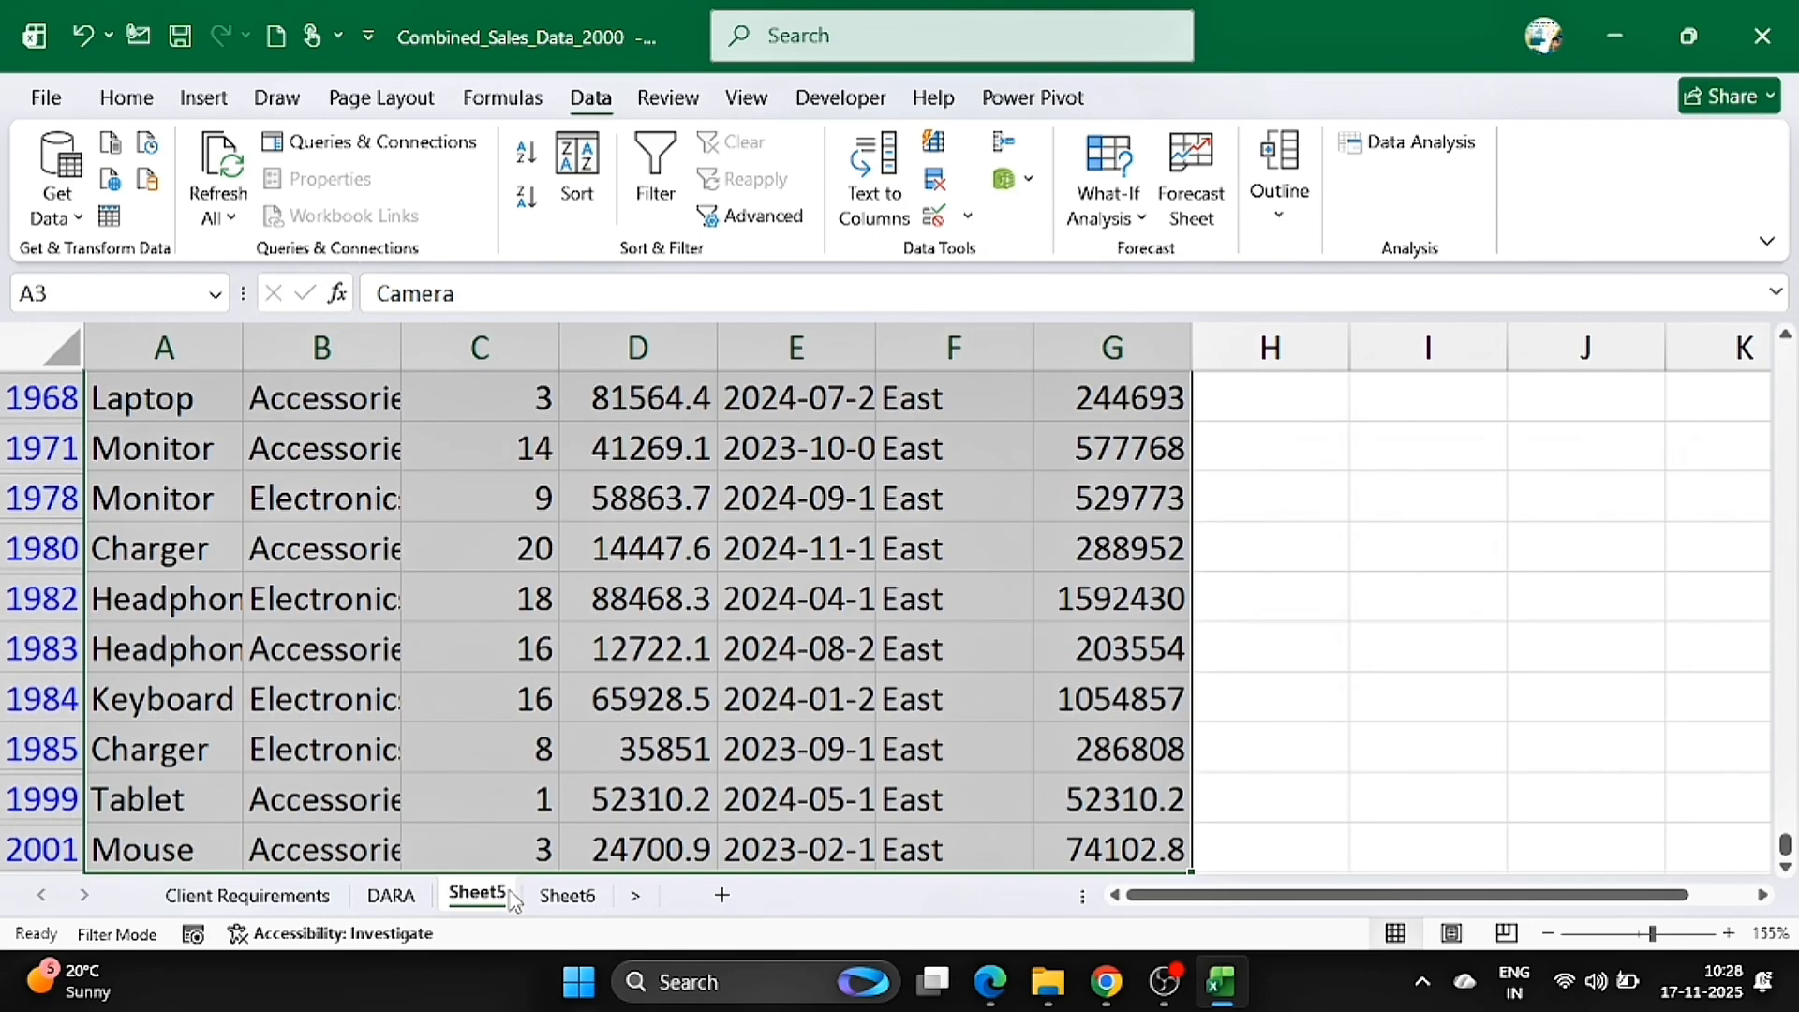
pyautogui.scroll(5, 829, 705)
pyautogui.scroll(3, 828, 704)
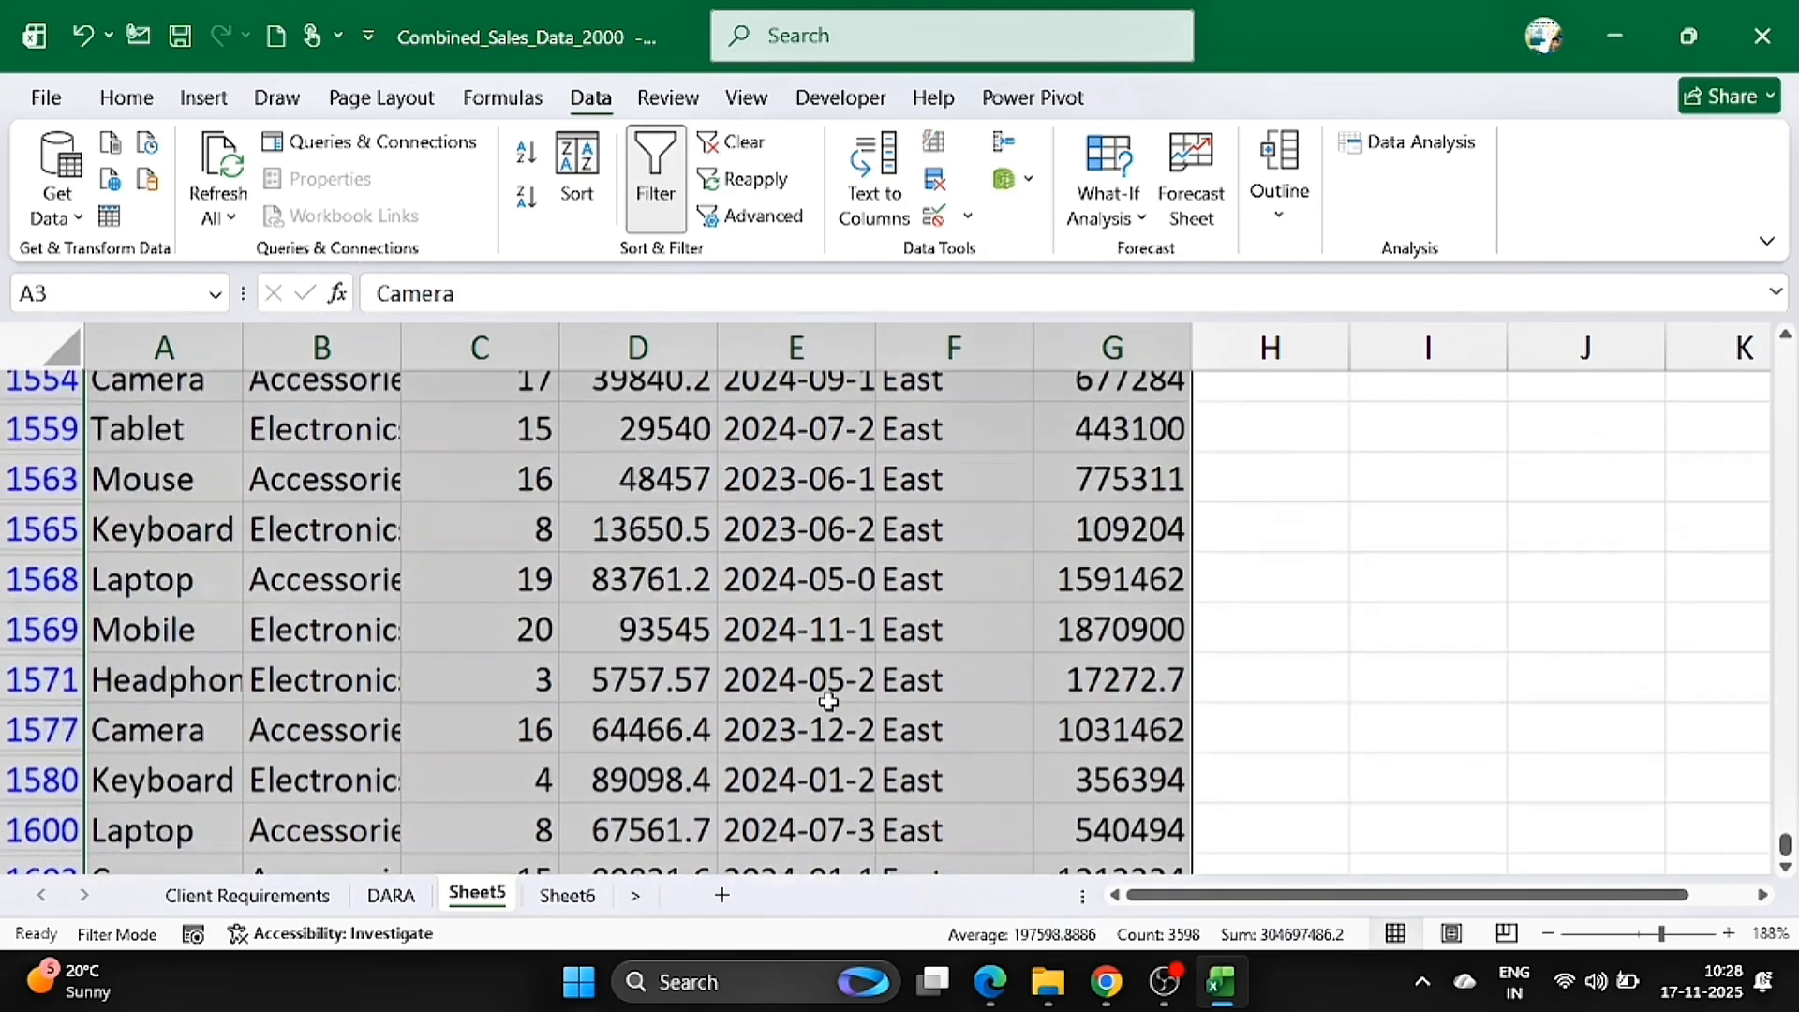
pyautogui.click(829, 701)
pyautogui.hotkey('ctrl', 'Up')
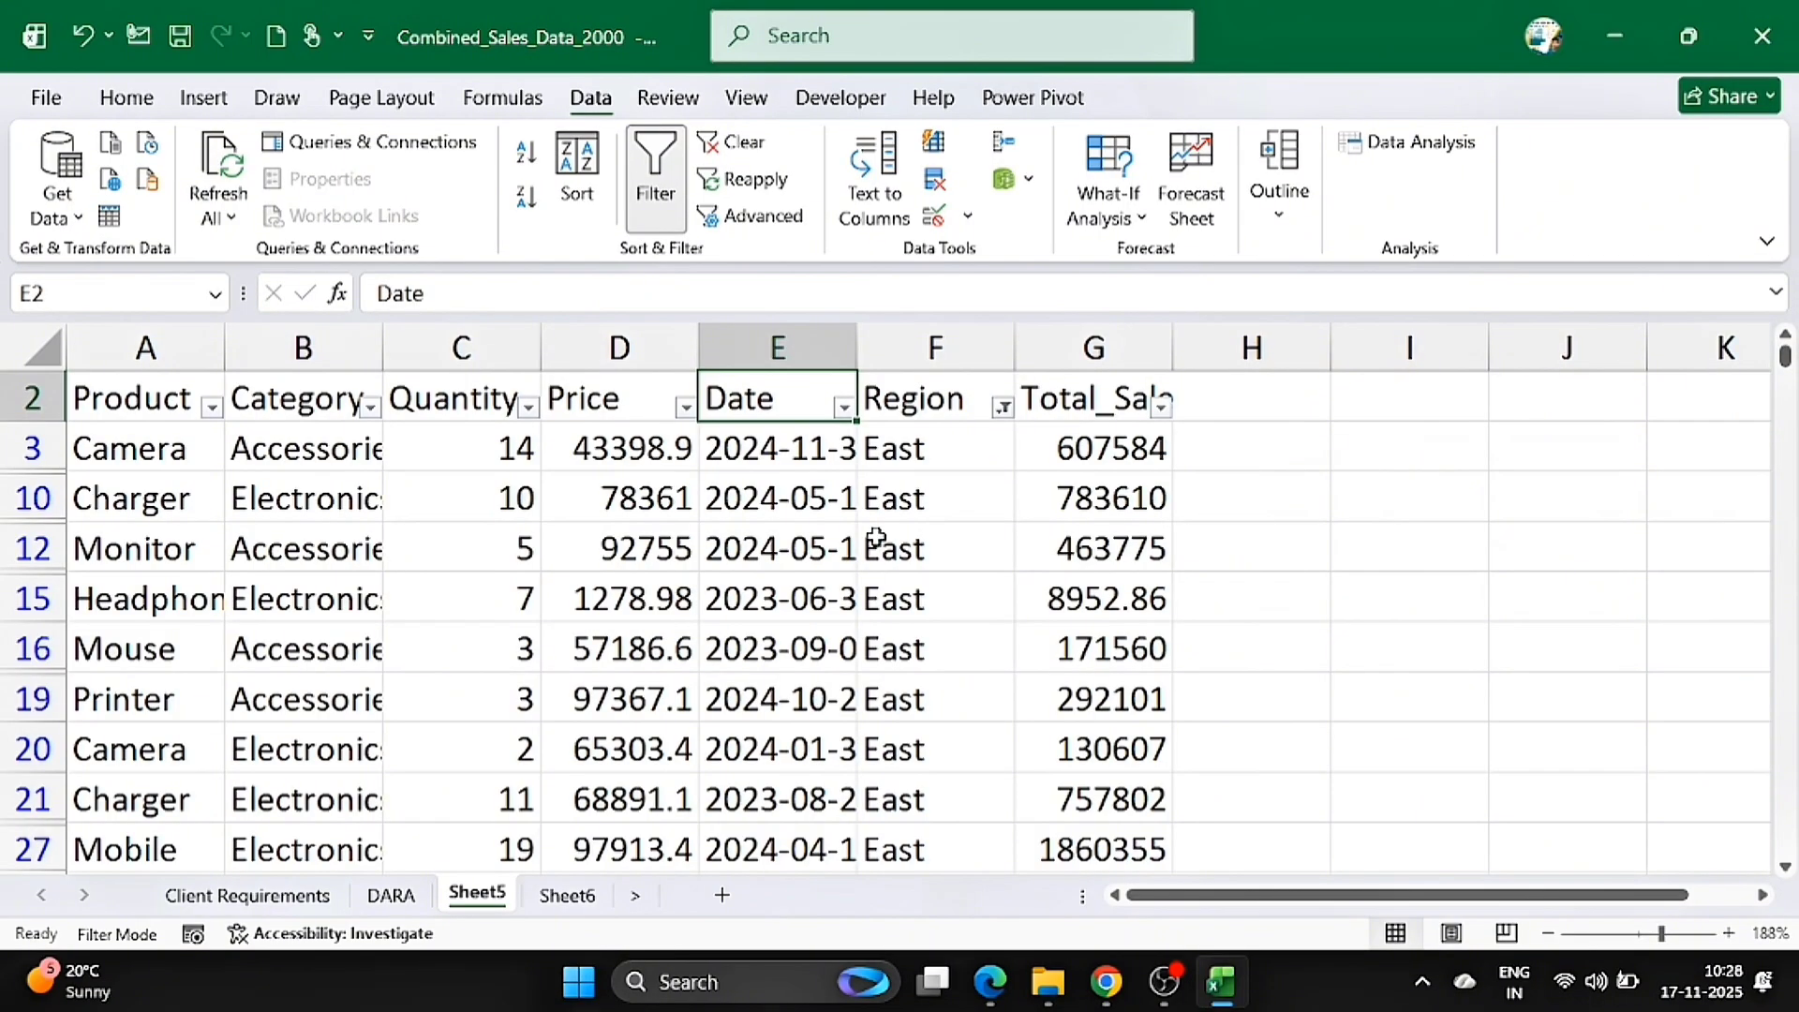
pyautogui.click(1001, 407)
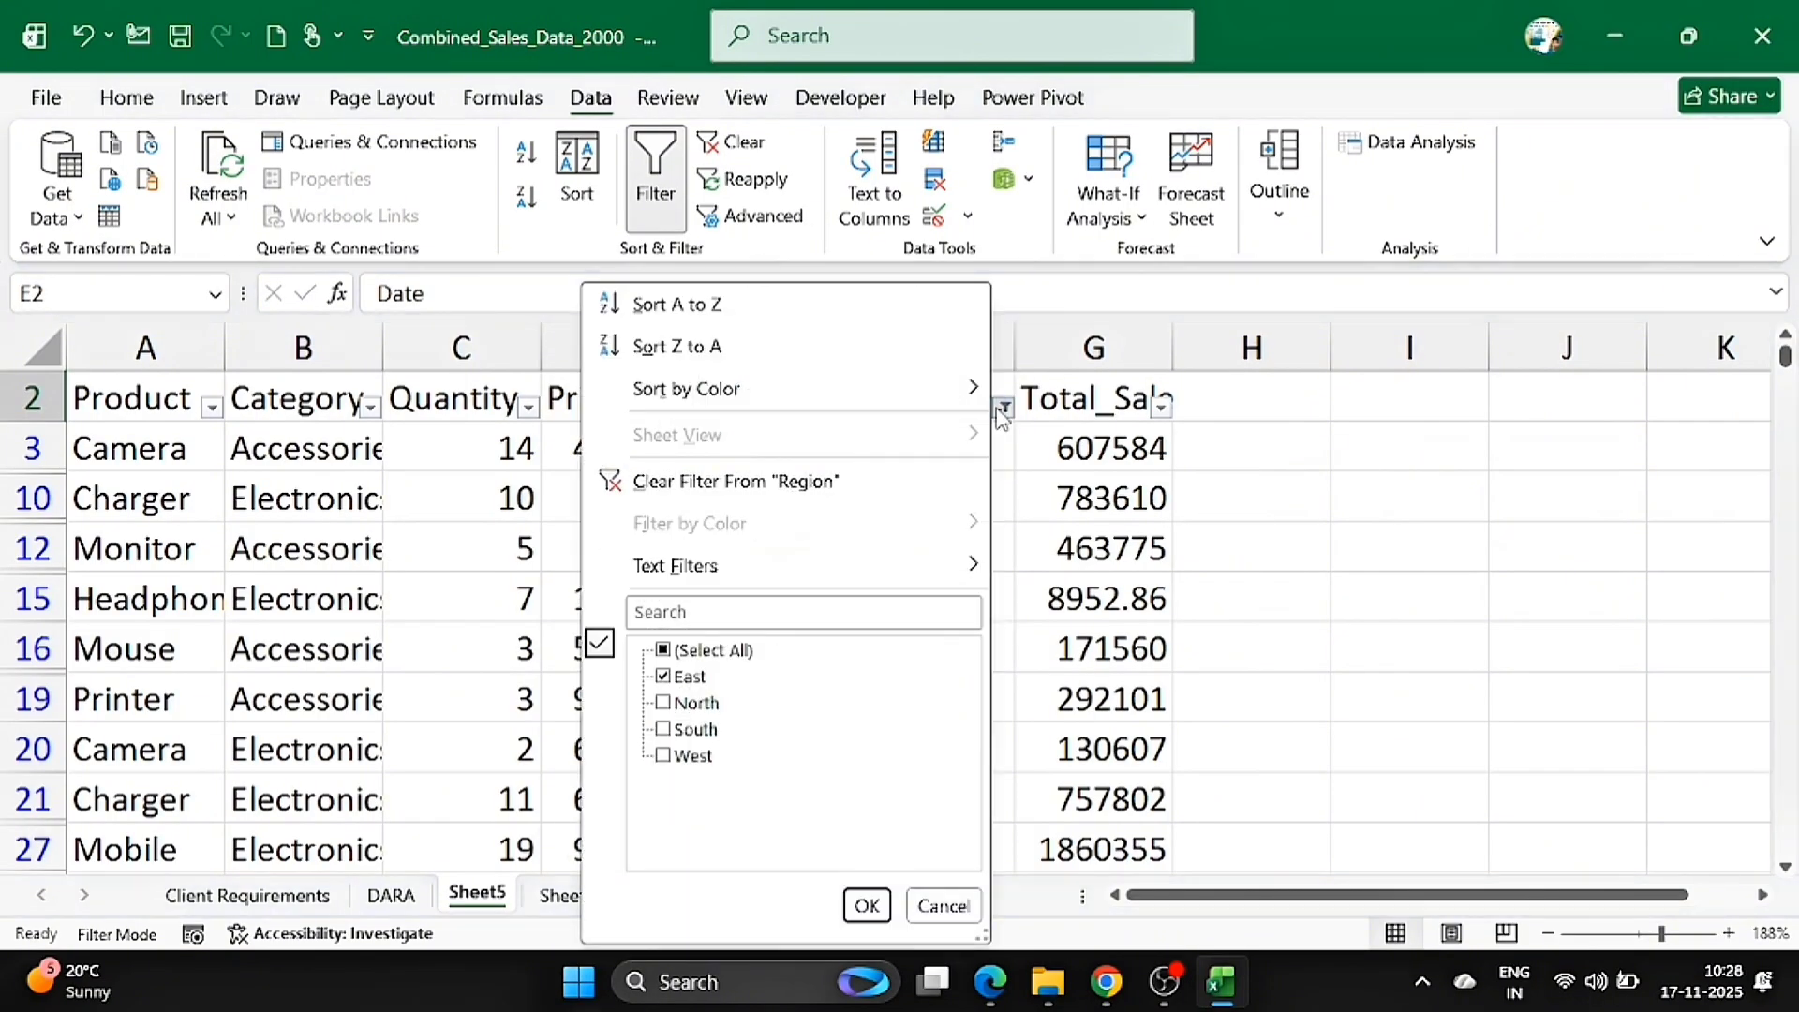
pyautogui.click(663, 679)
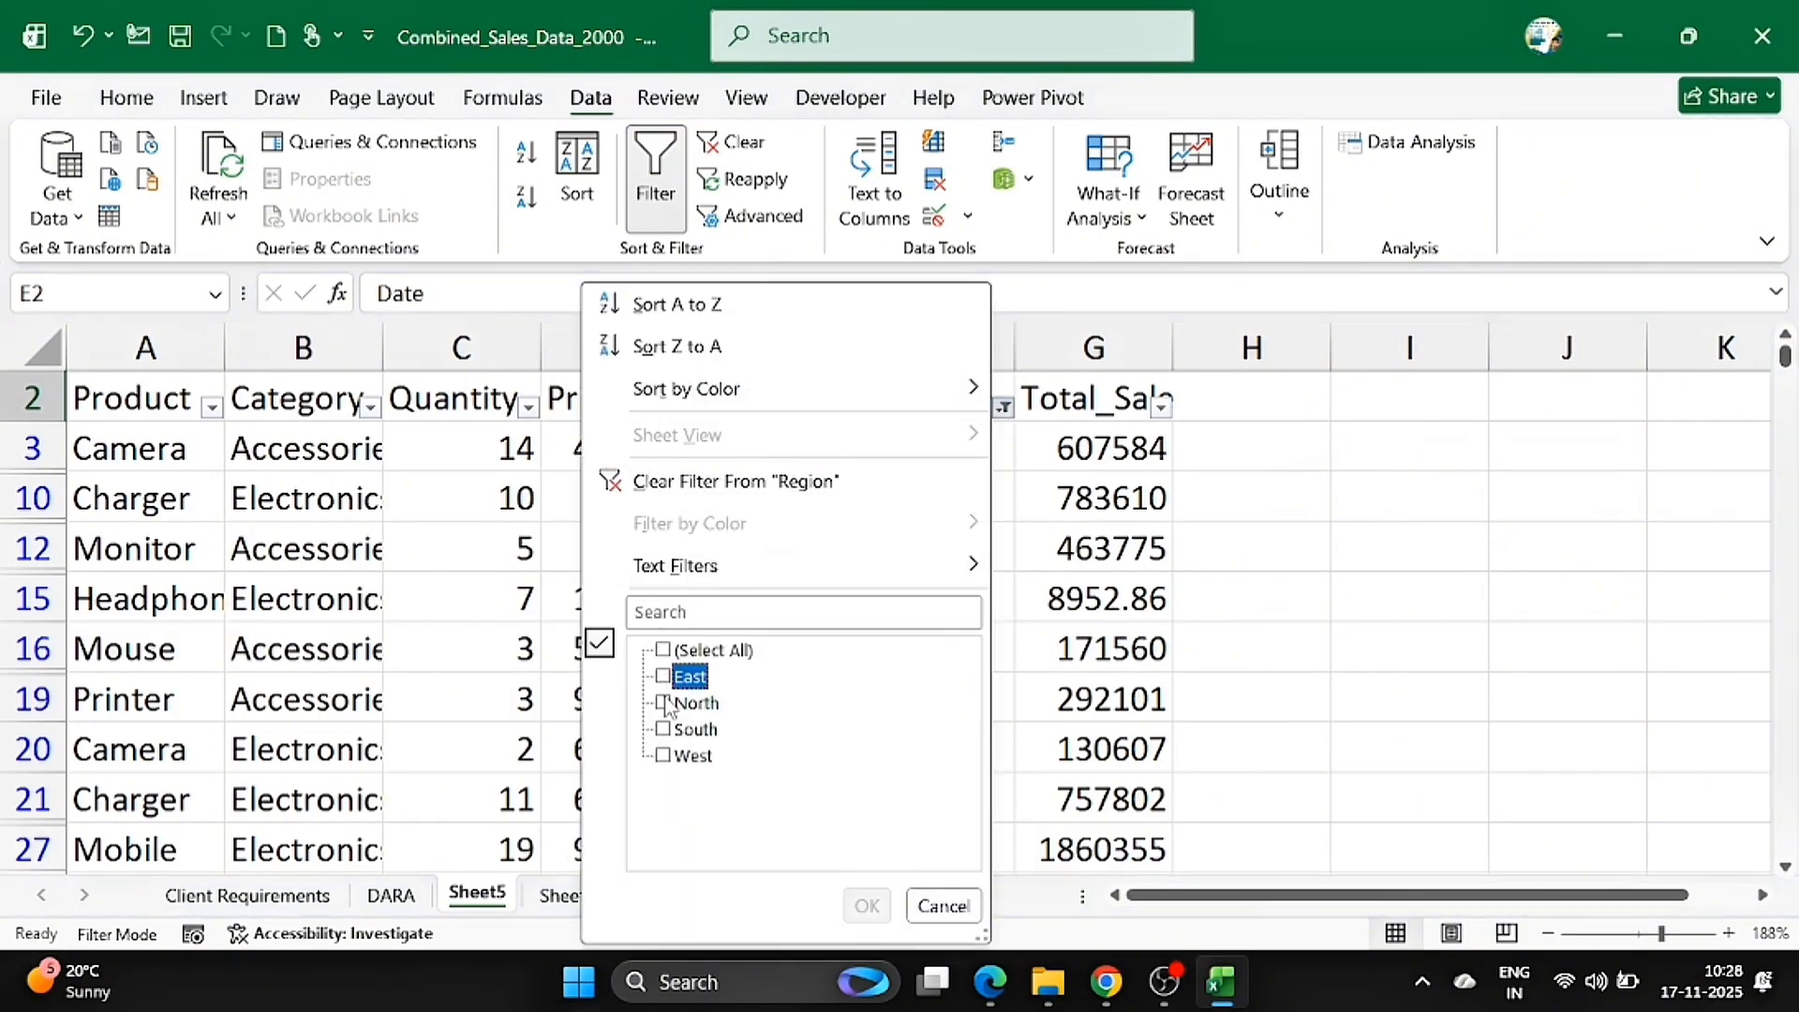
pyautogui.click(665, 705)
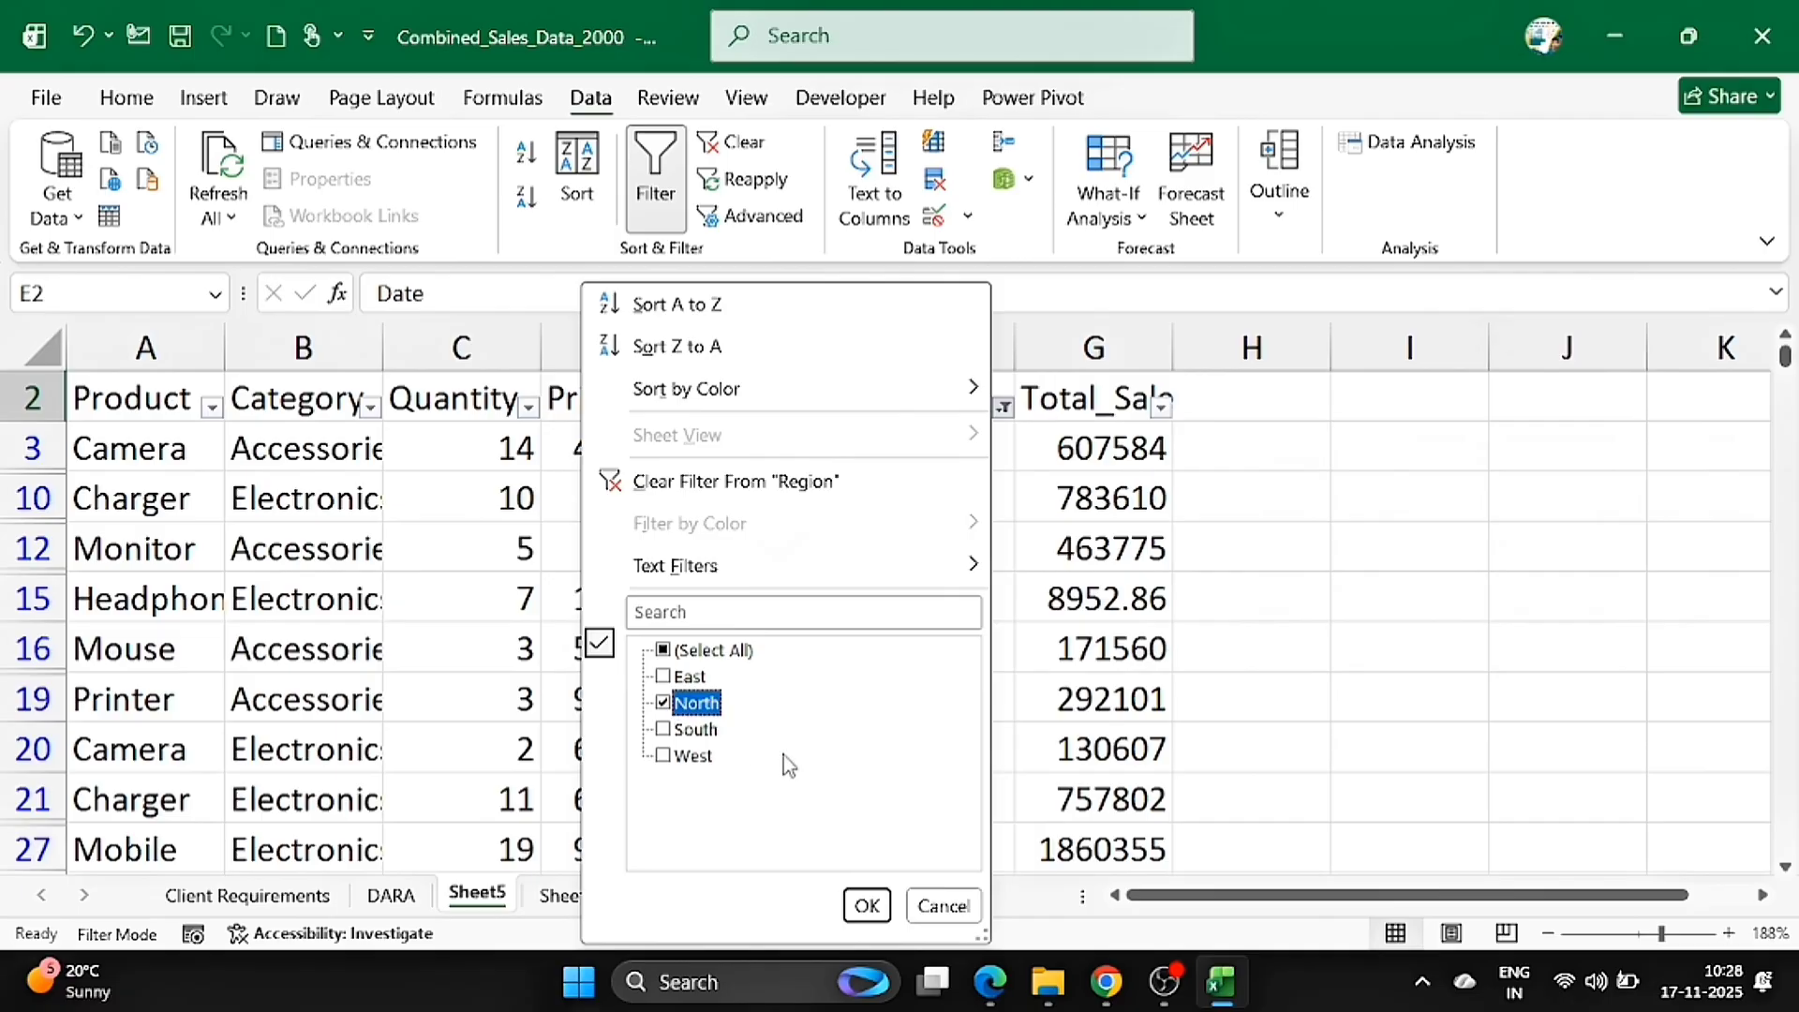
pyautogui.click(864, 906)
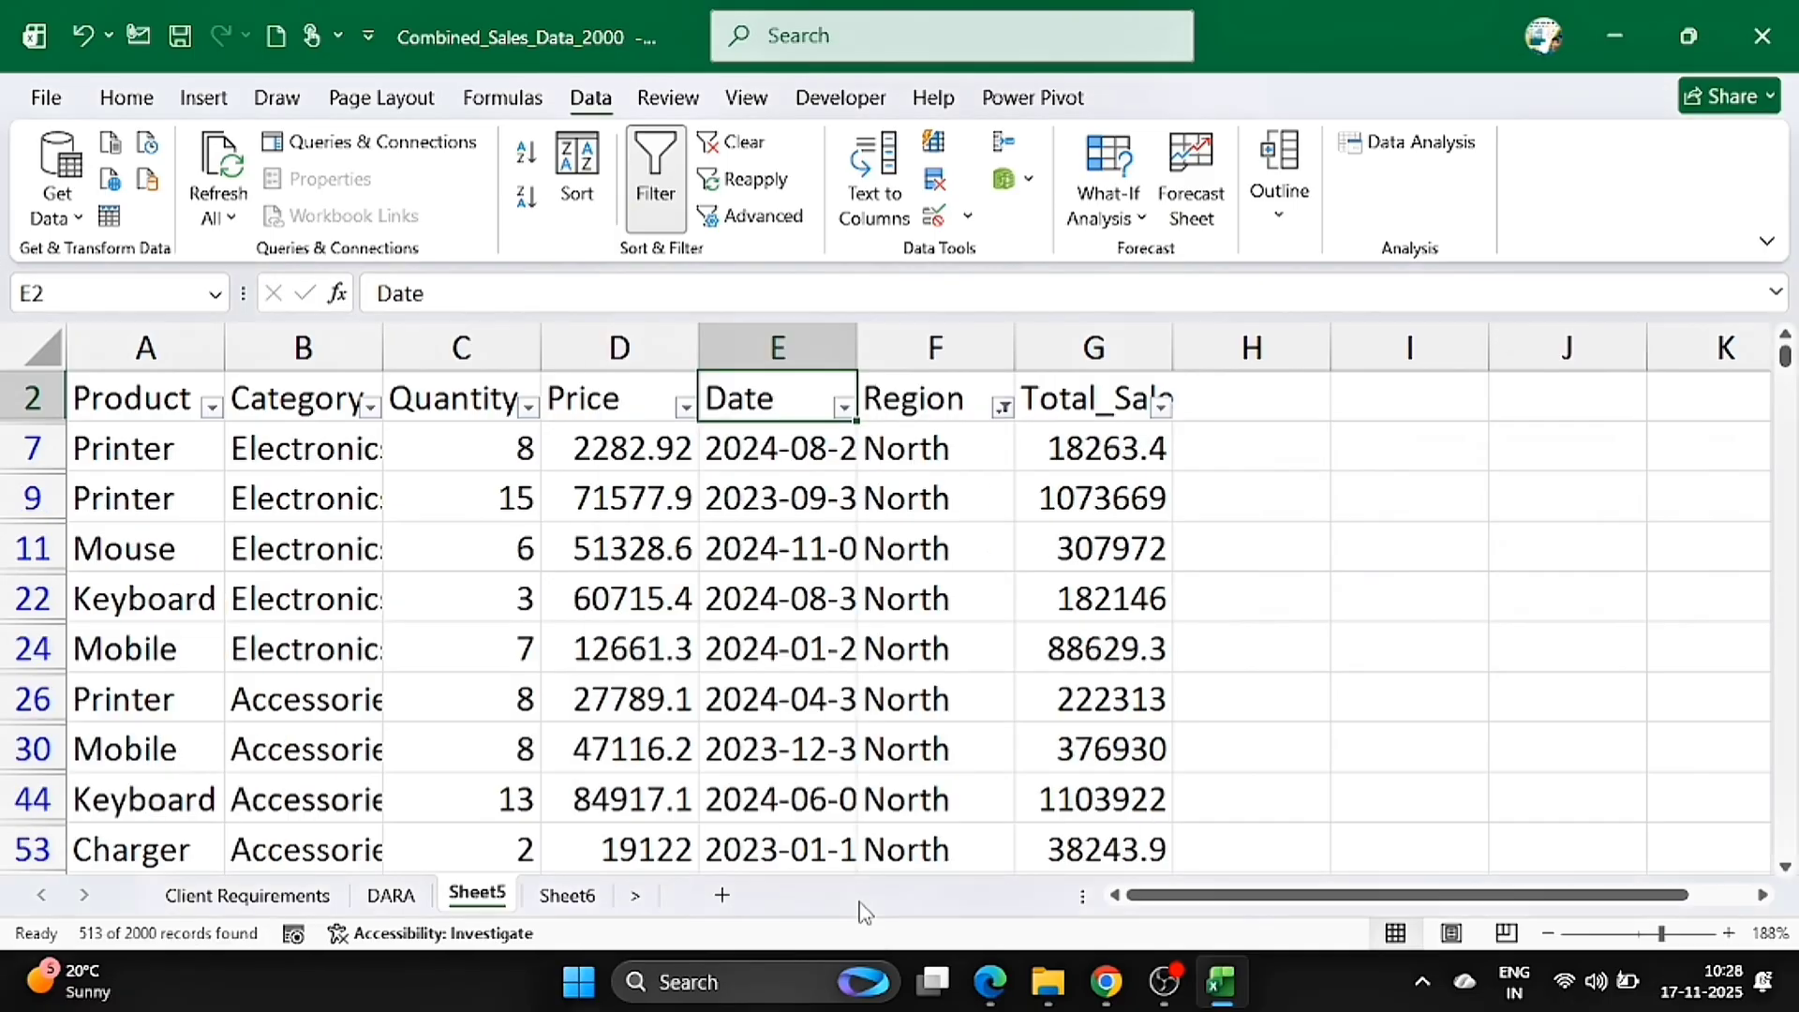
# - Copy all the filtered North rows, without the header, into another new worksheet starting at cell A1
pyautogui.scroll(1, 339, 510)
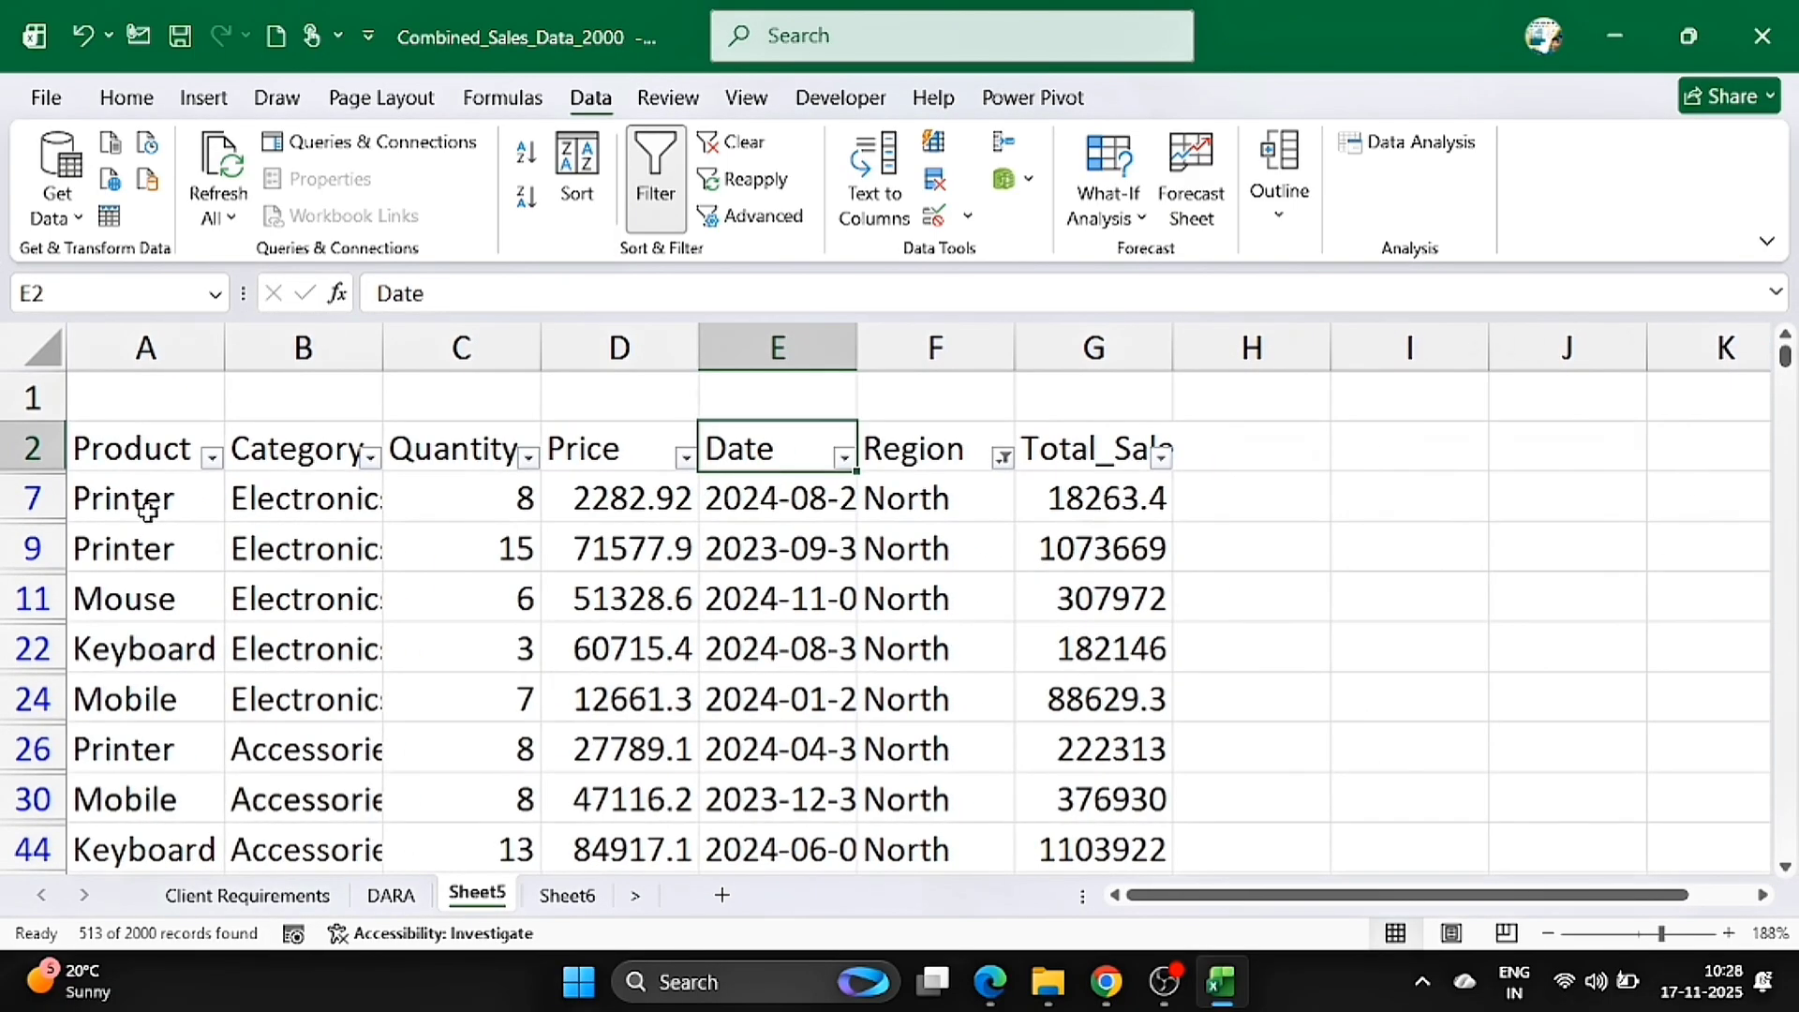
pyautogui.doubleClick(129, 506)
pyautogui.moveTo(131, 498); pyautogui.dragTo(1079, 630)
pyautogui.click(281, 611)
pyautogui.click(154, 498)
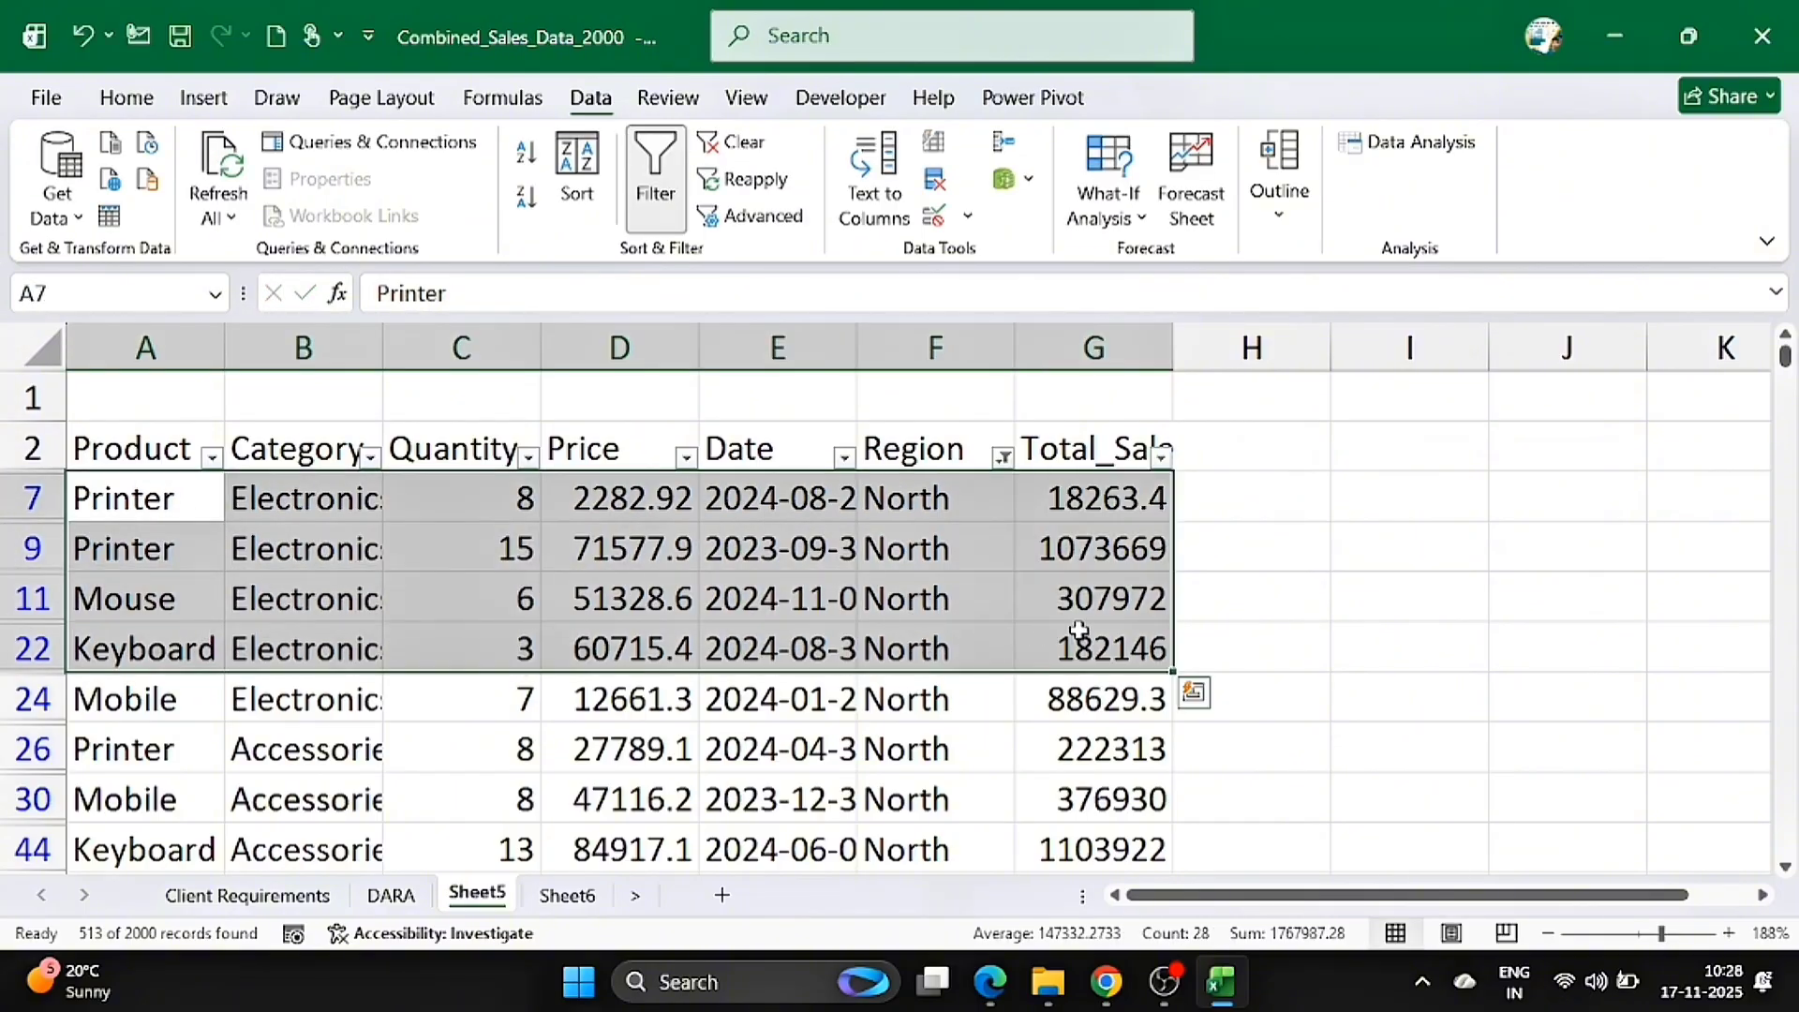
pyautogui.hotkey('ctrl', 'shift', 'Down')
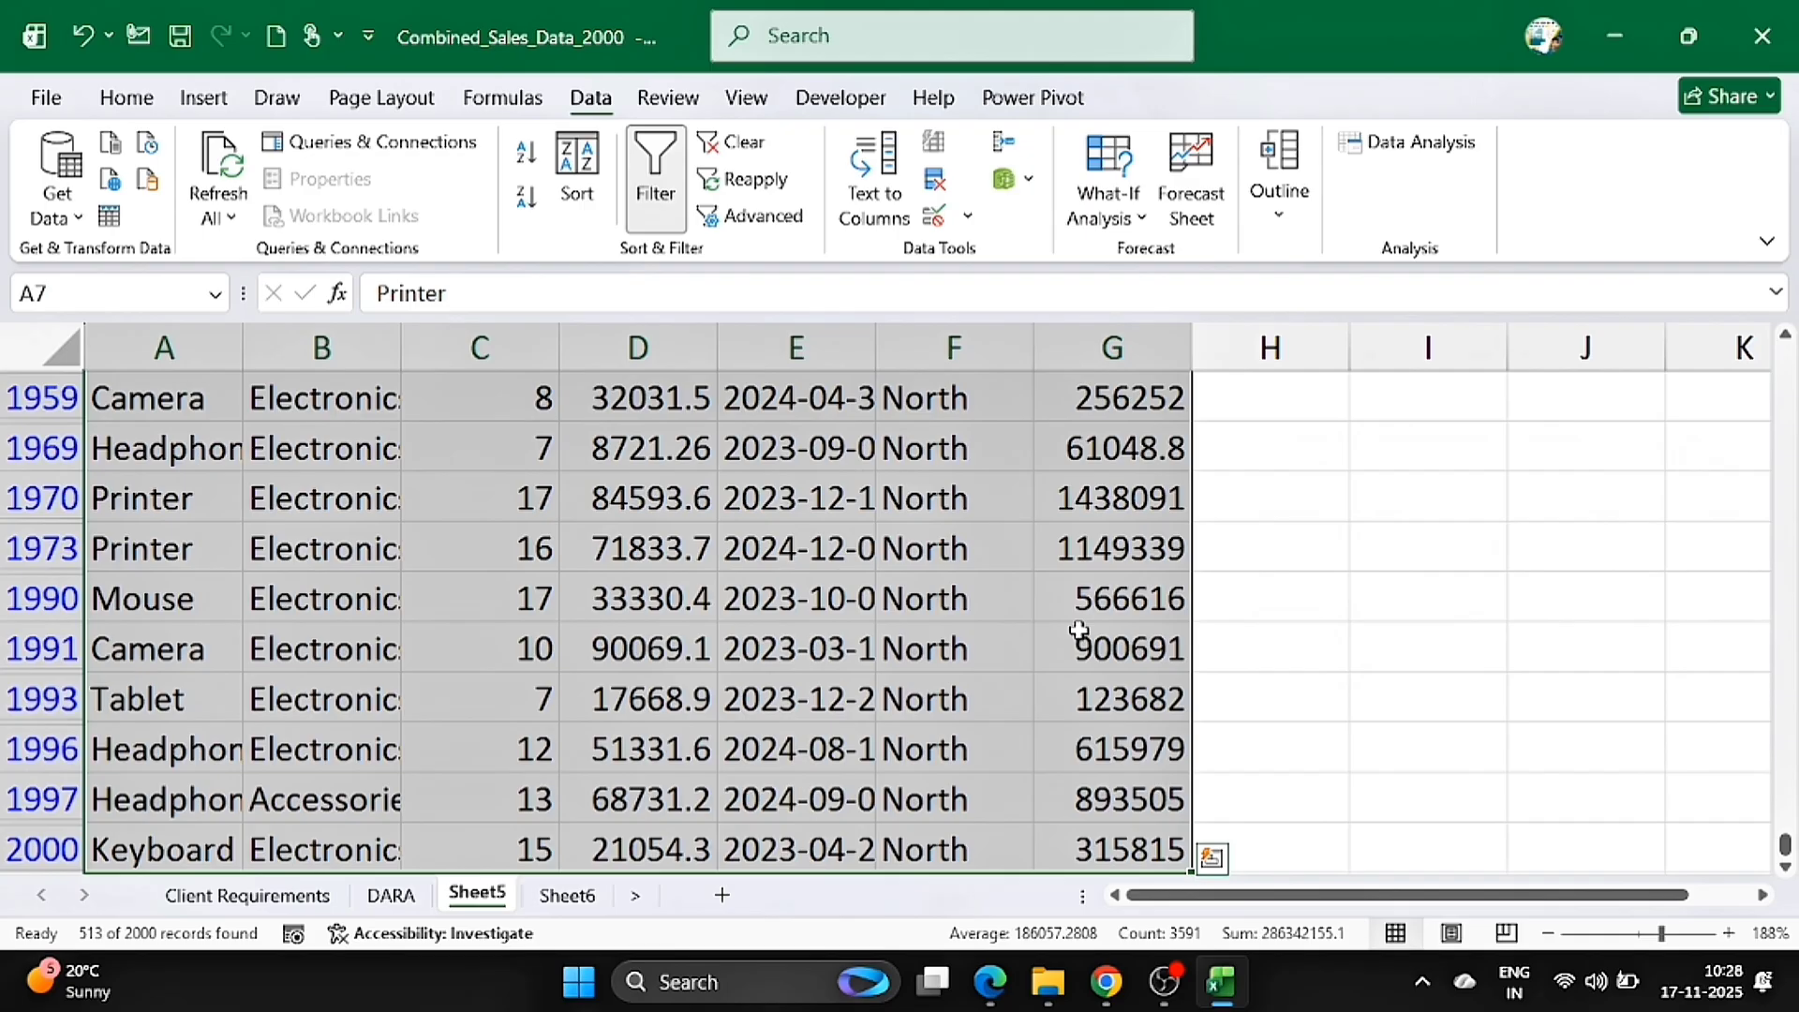
pyautogui.hotkey('ctrl', 'c')
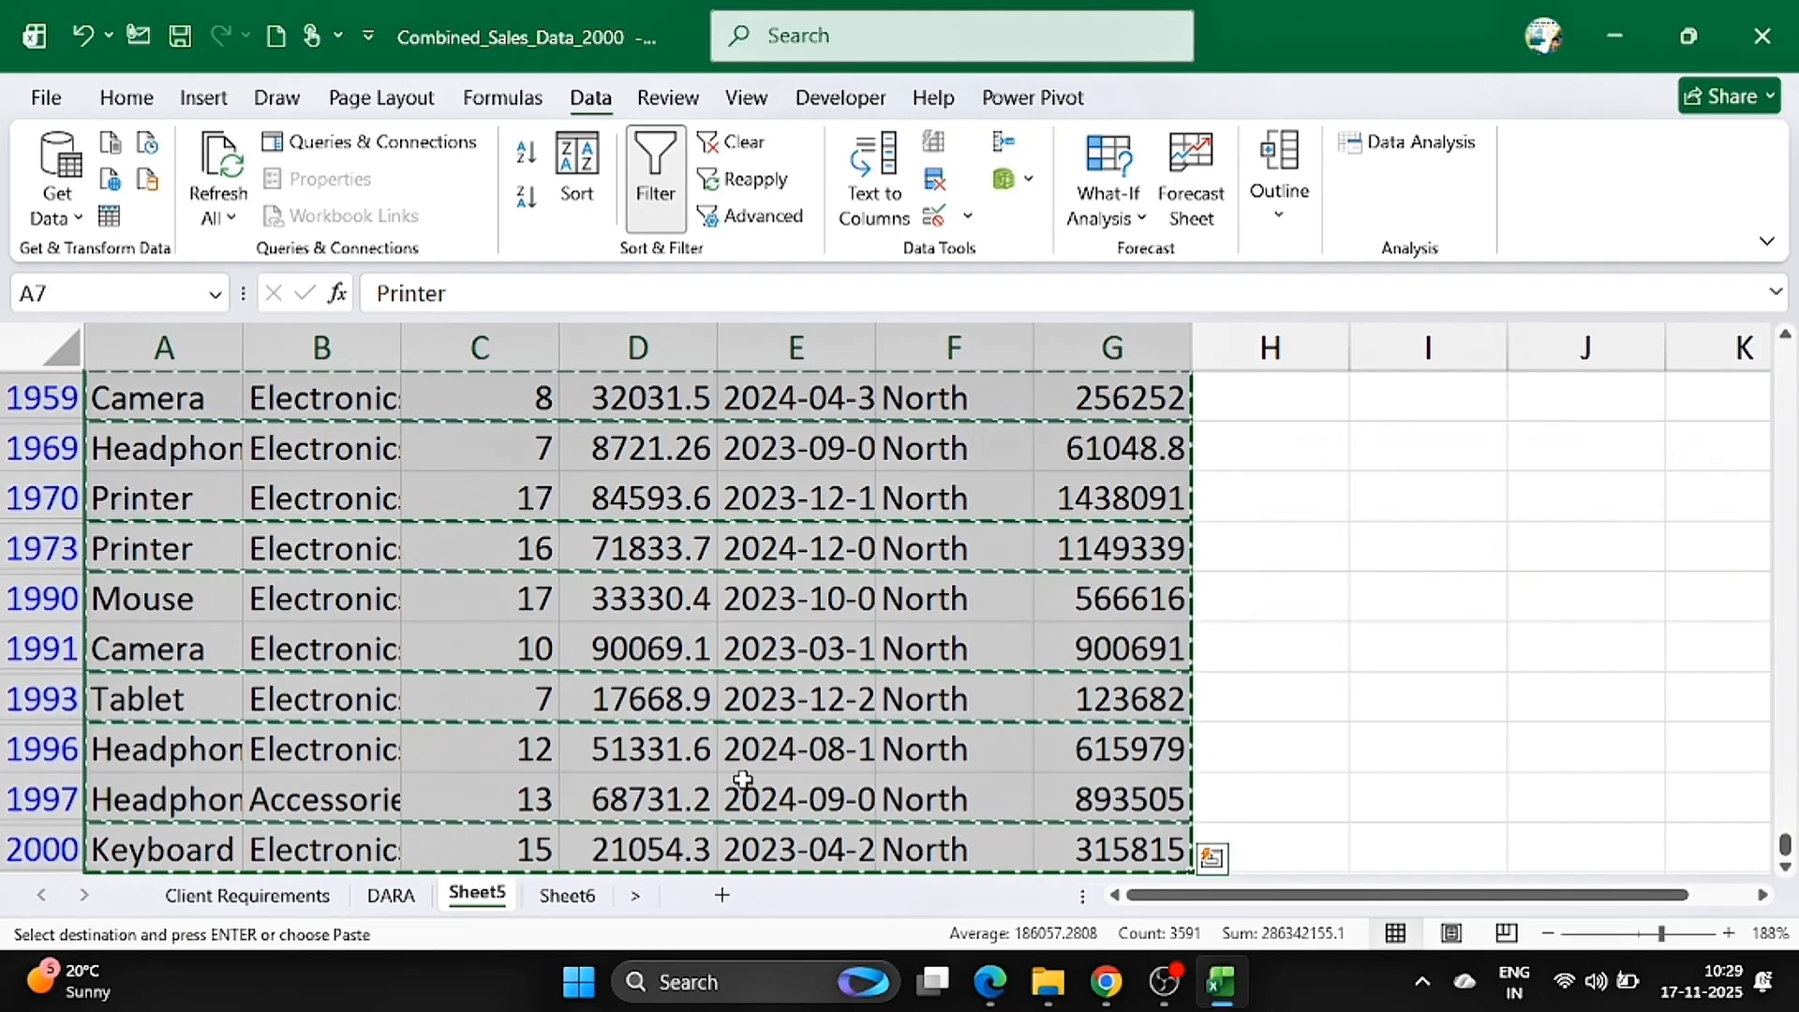
pyautogui.click(721, 895)
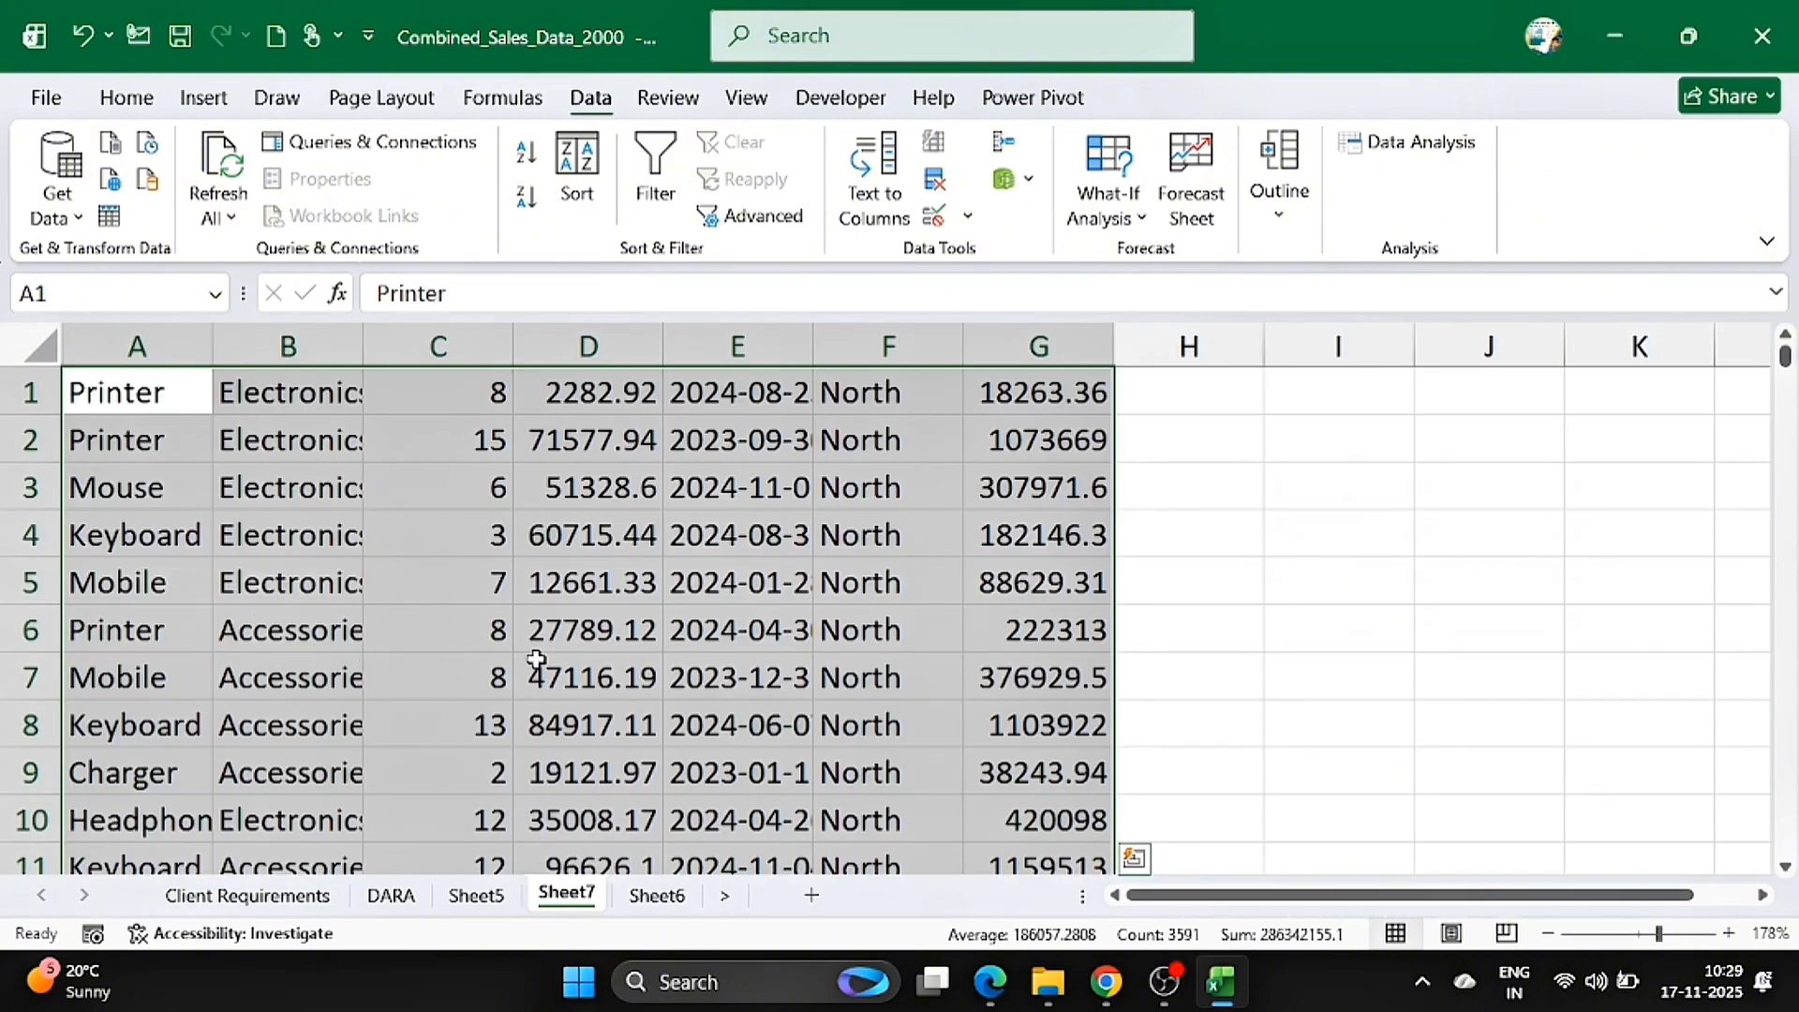
# - Go back to Sheet5 and change the Region filter from North to only South
pyautogui.click(459, 895)
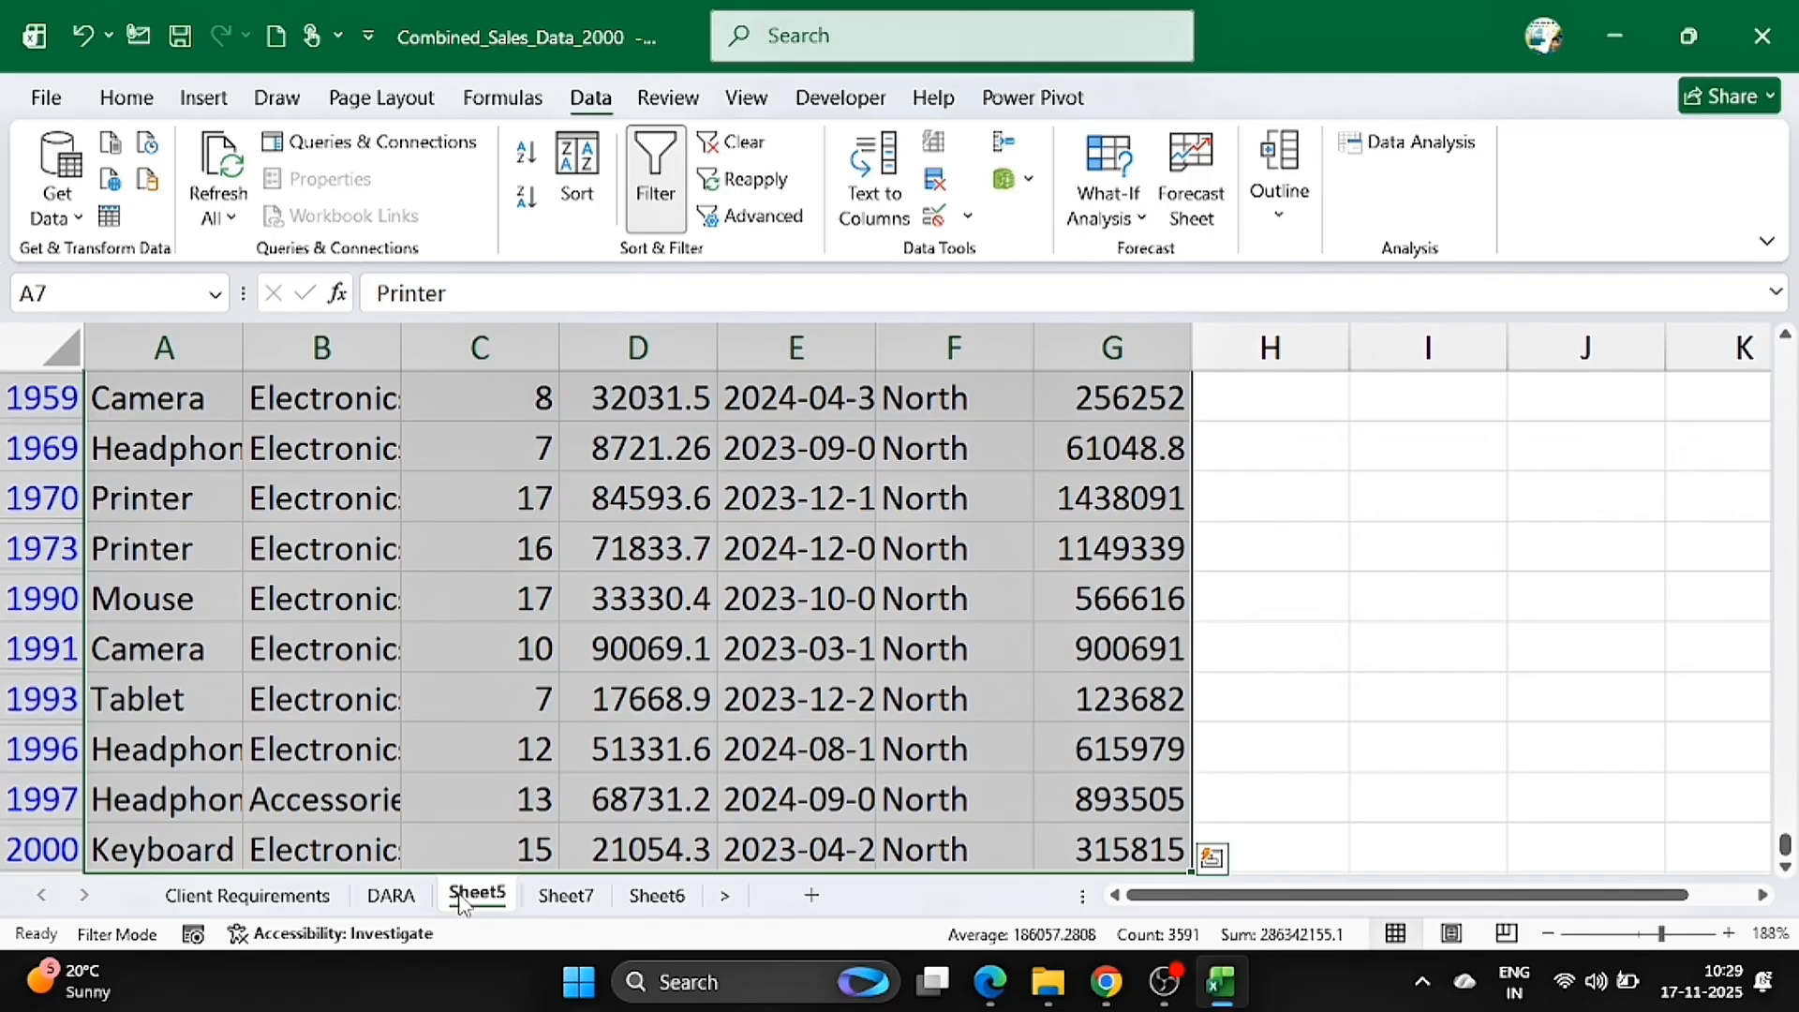
pyautogui.click(765, 586)
pyautogui.scroll(5, 766, 576)
pyautogui.scroll(20, 766, 576)
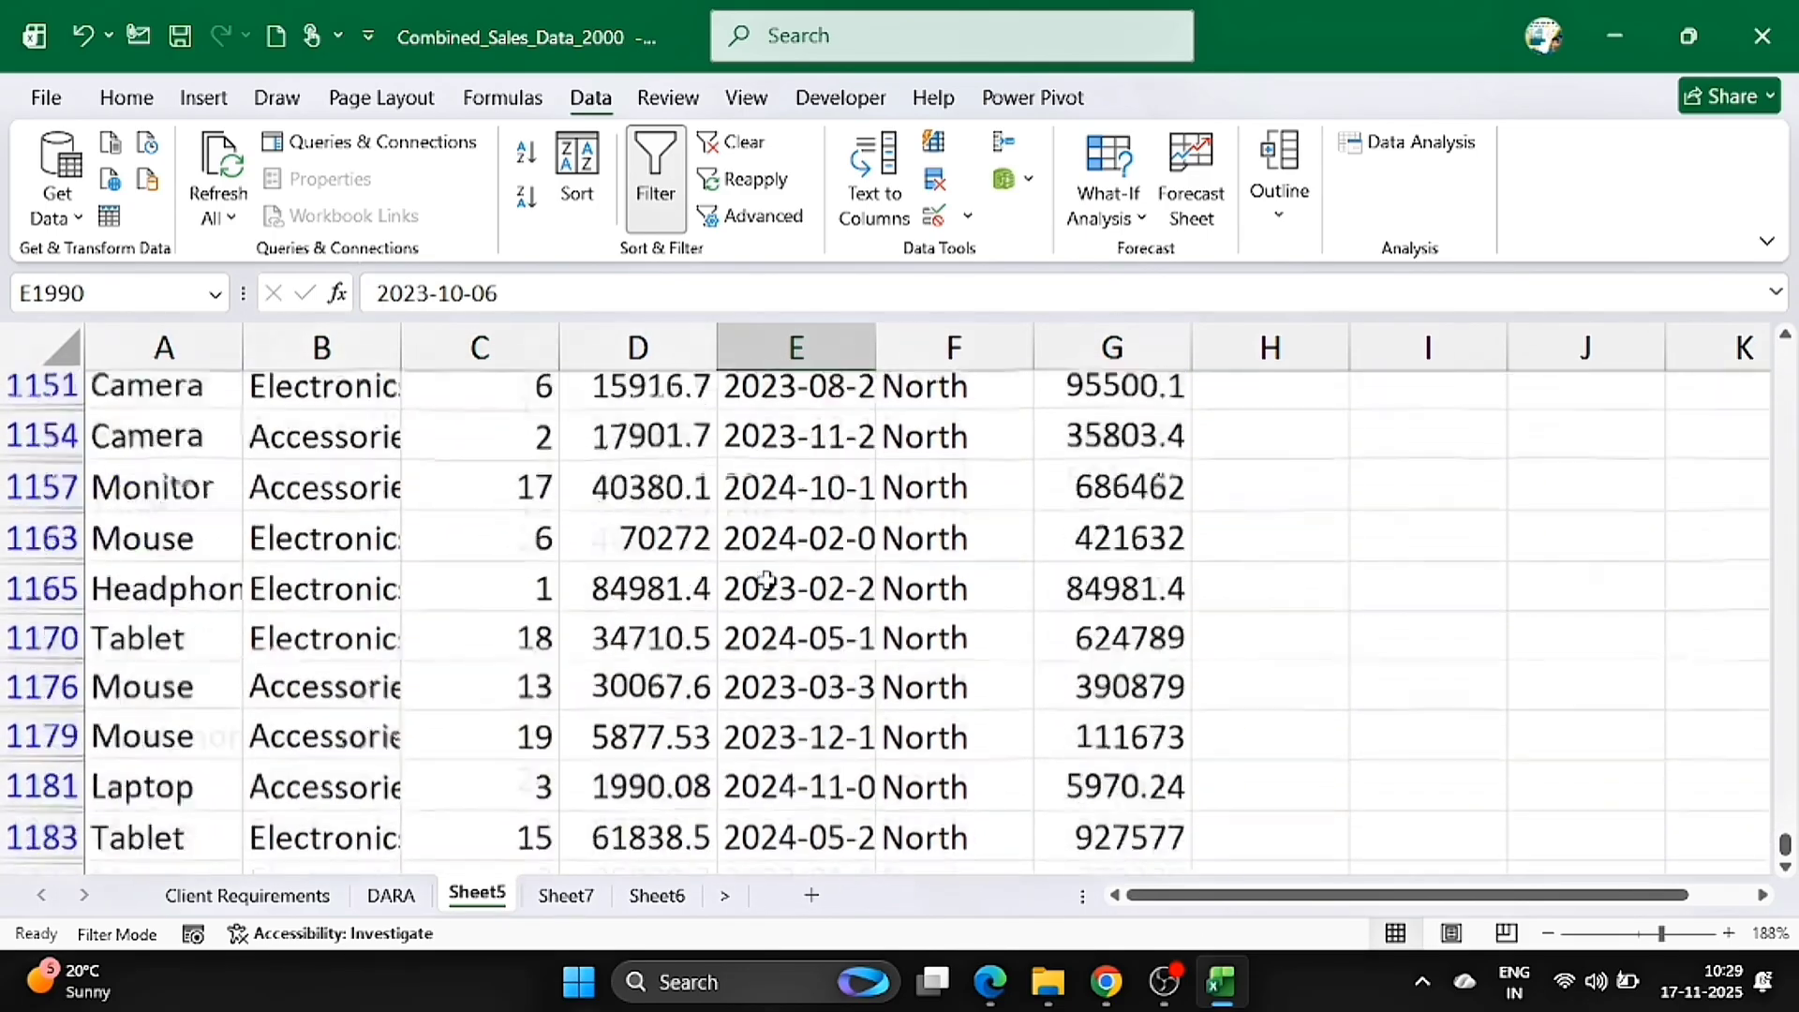
pyautogui.click(766, 580)
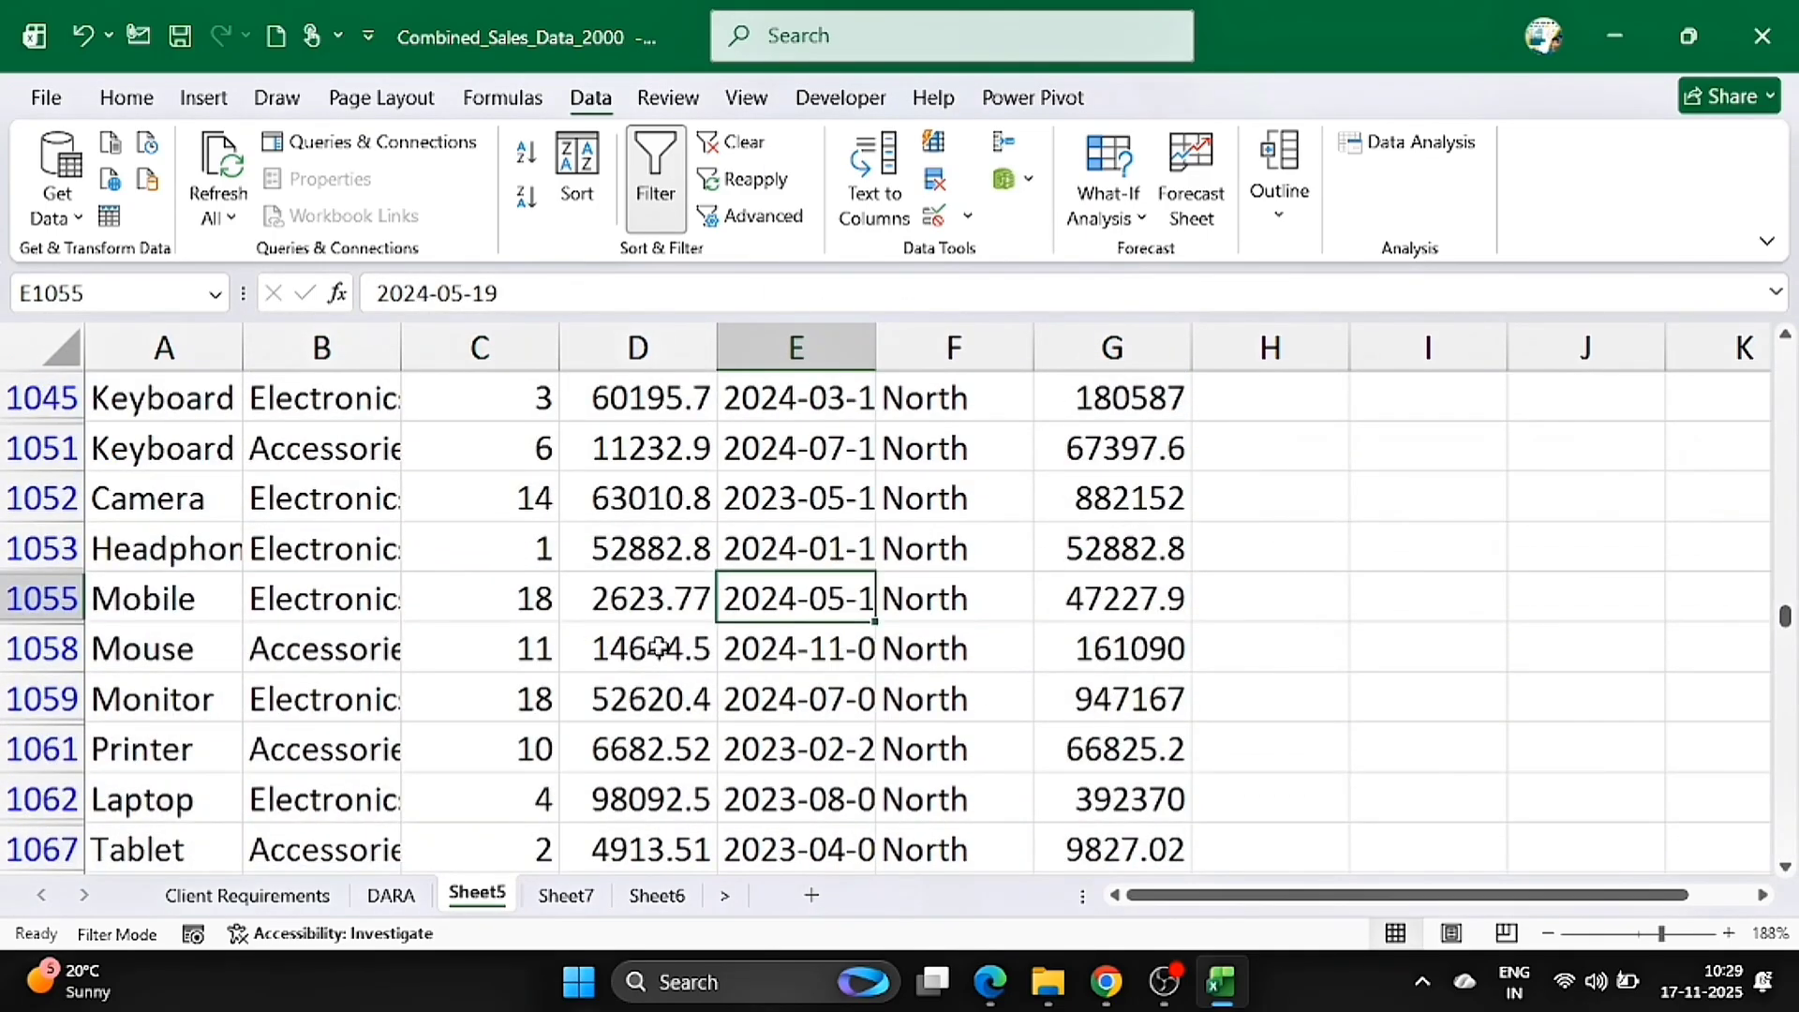
pyautogui.hotkey('ctrl', 'Up')
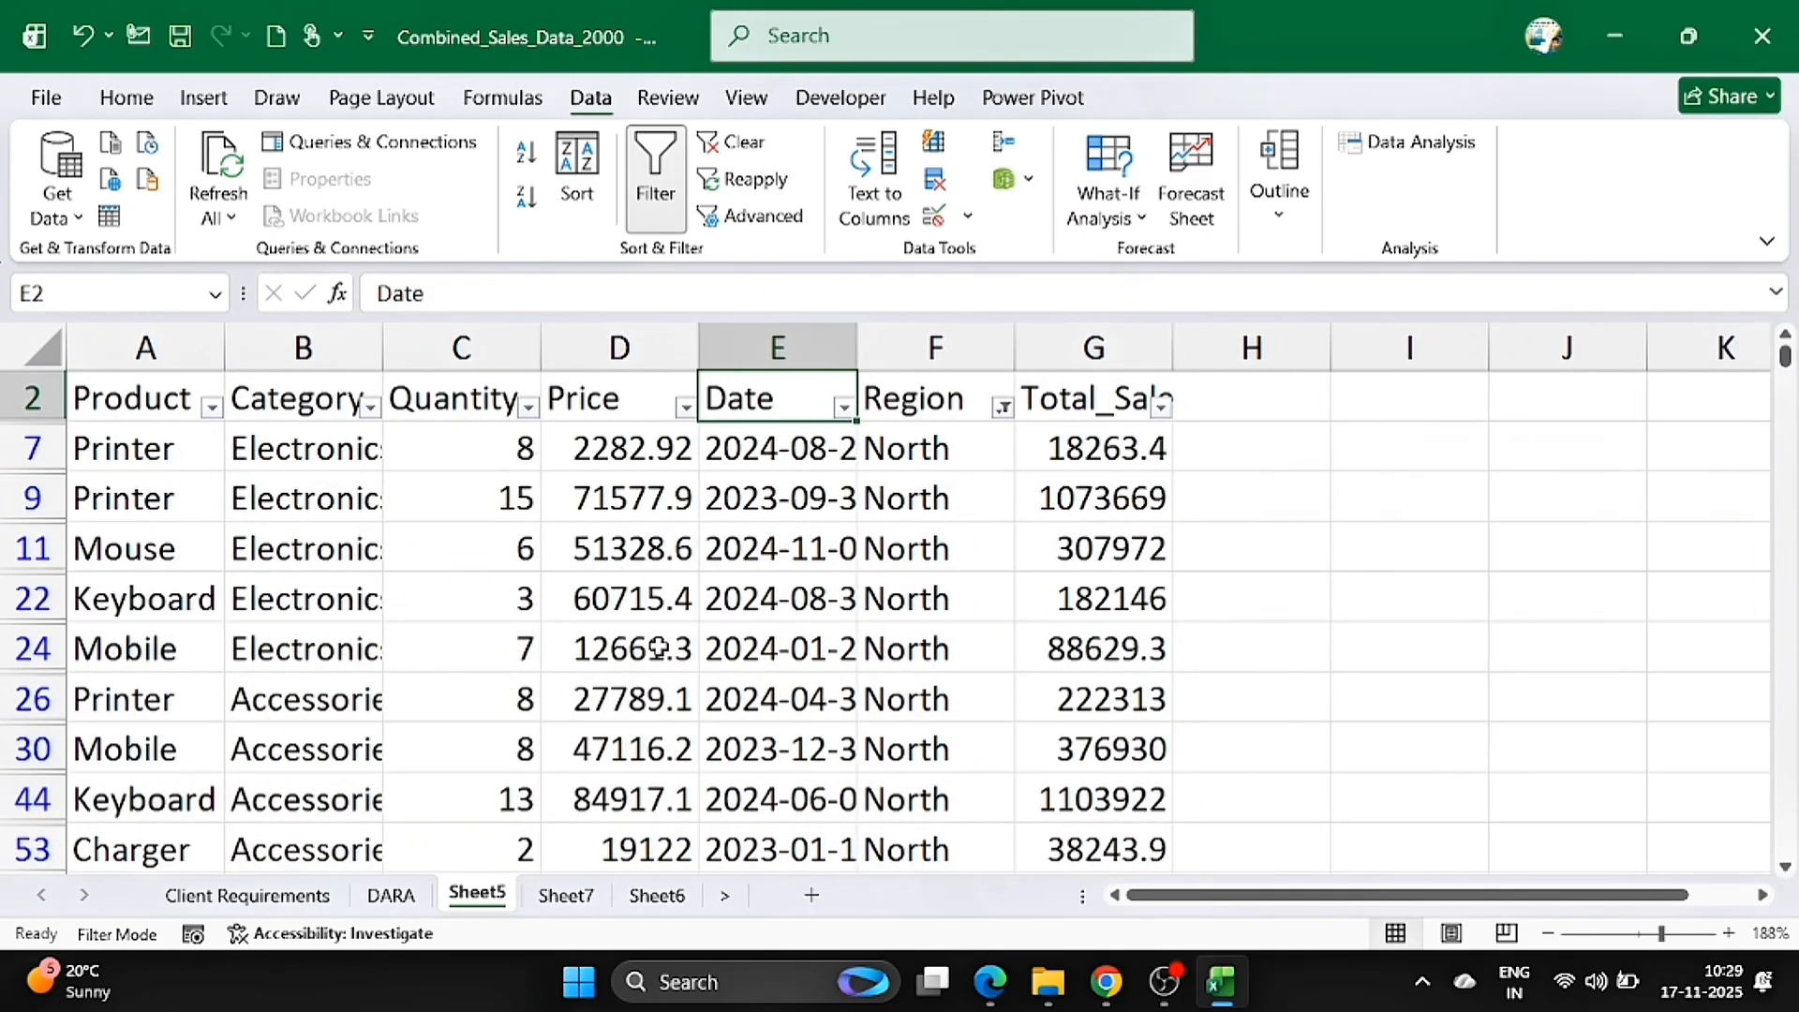
pyautogui.click(1005, 410)
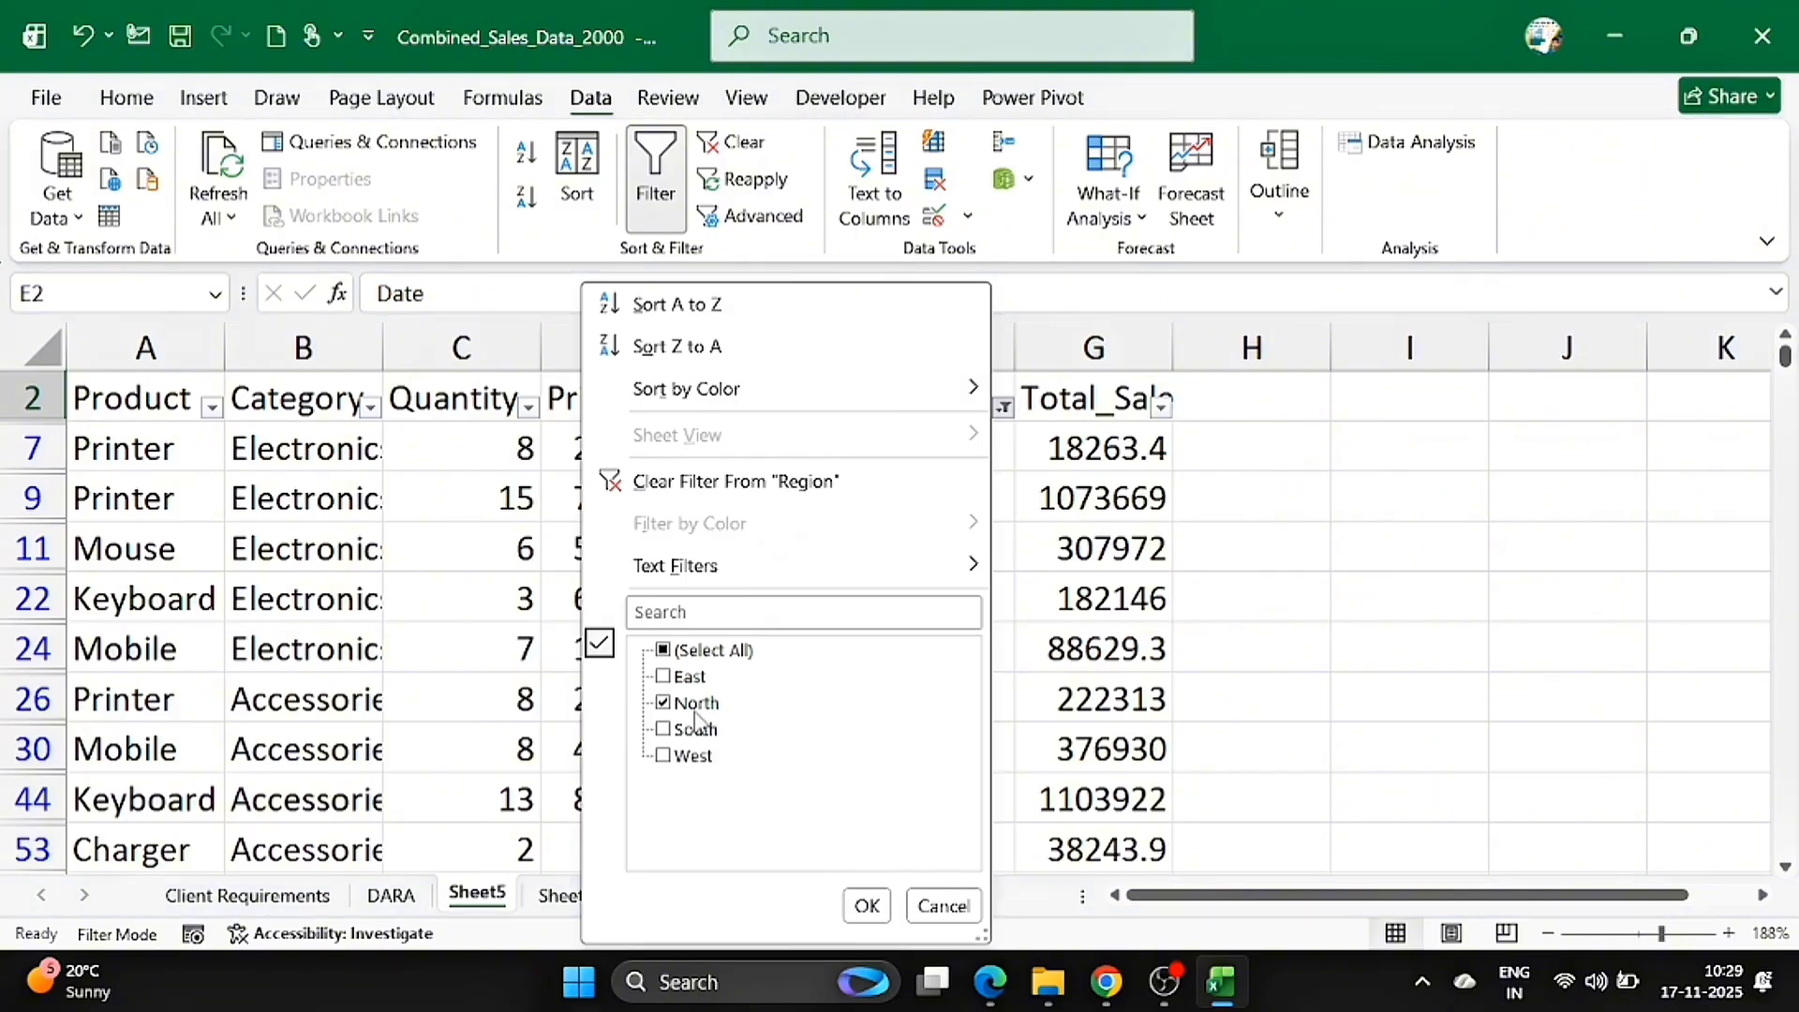
pyautogui.click(666, 705)
pyautogui.click(664, 731)
pyautogui.click(865, 906)
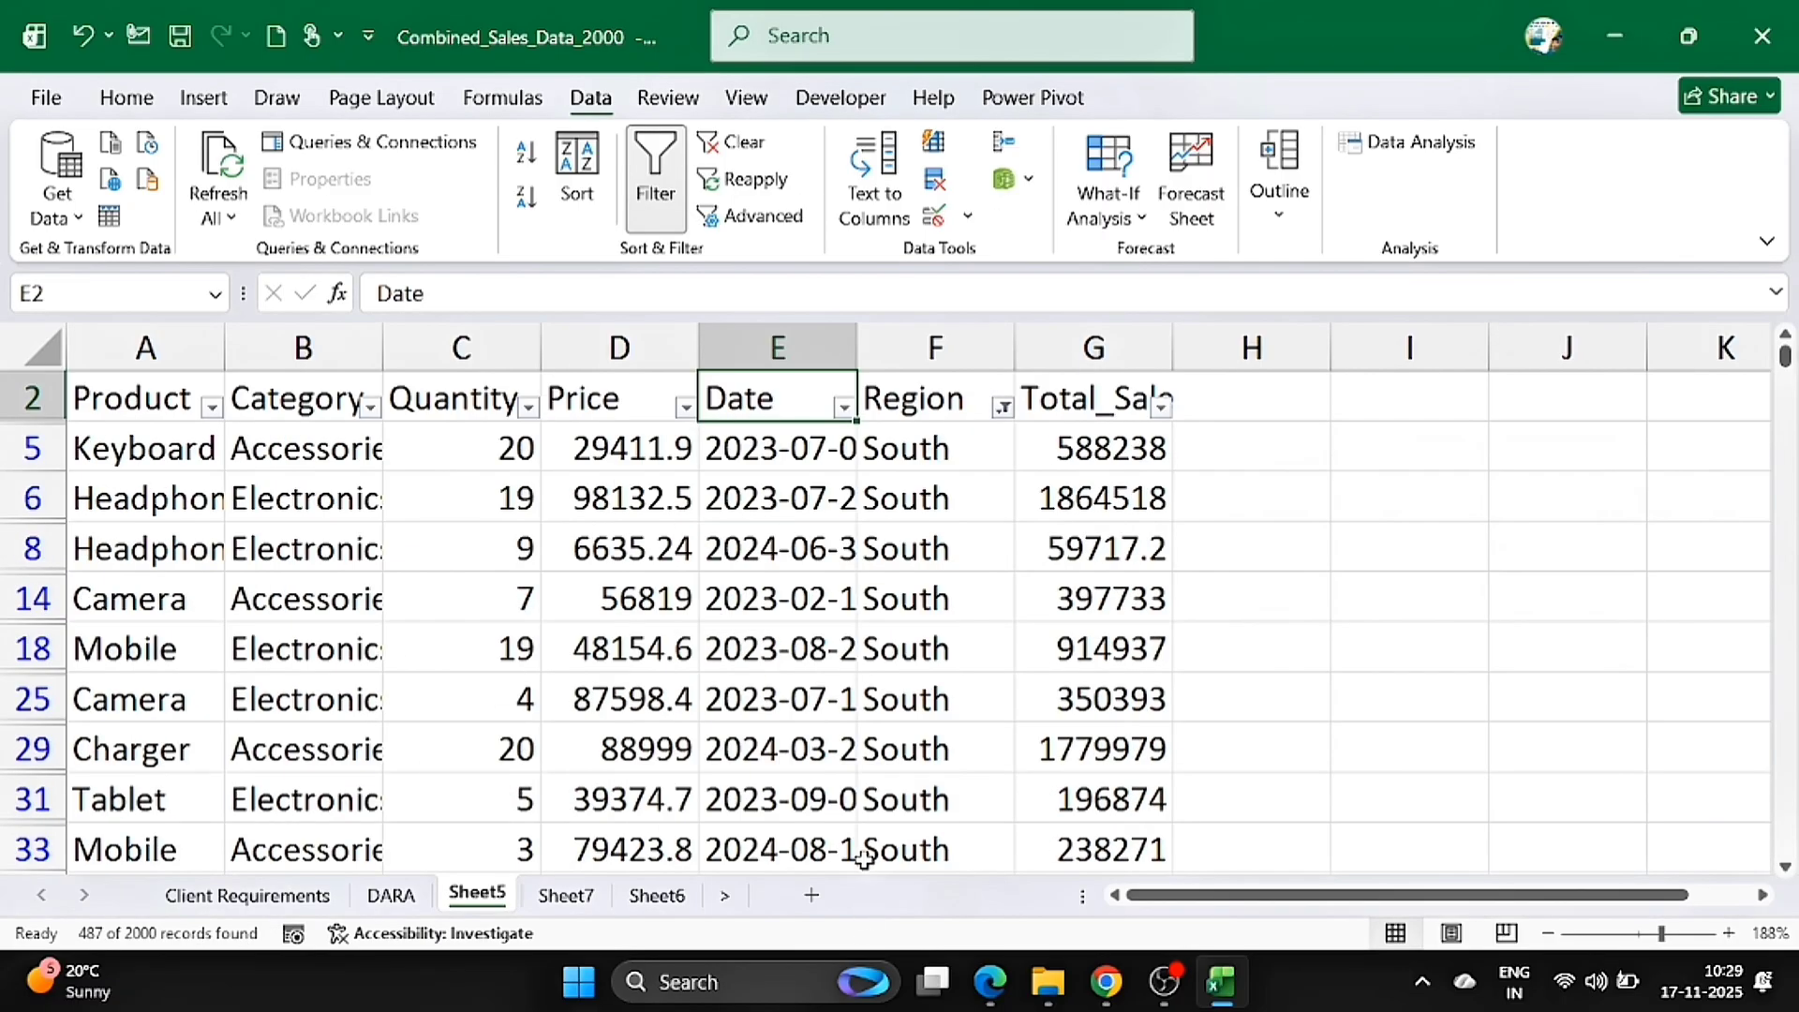
# - Copy all the filtered South rows on Sheet5, without the header, into a new worksheet starting at cell A1
pyautogui.scroll(1, 904, 418)
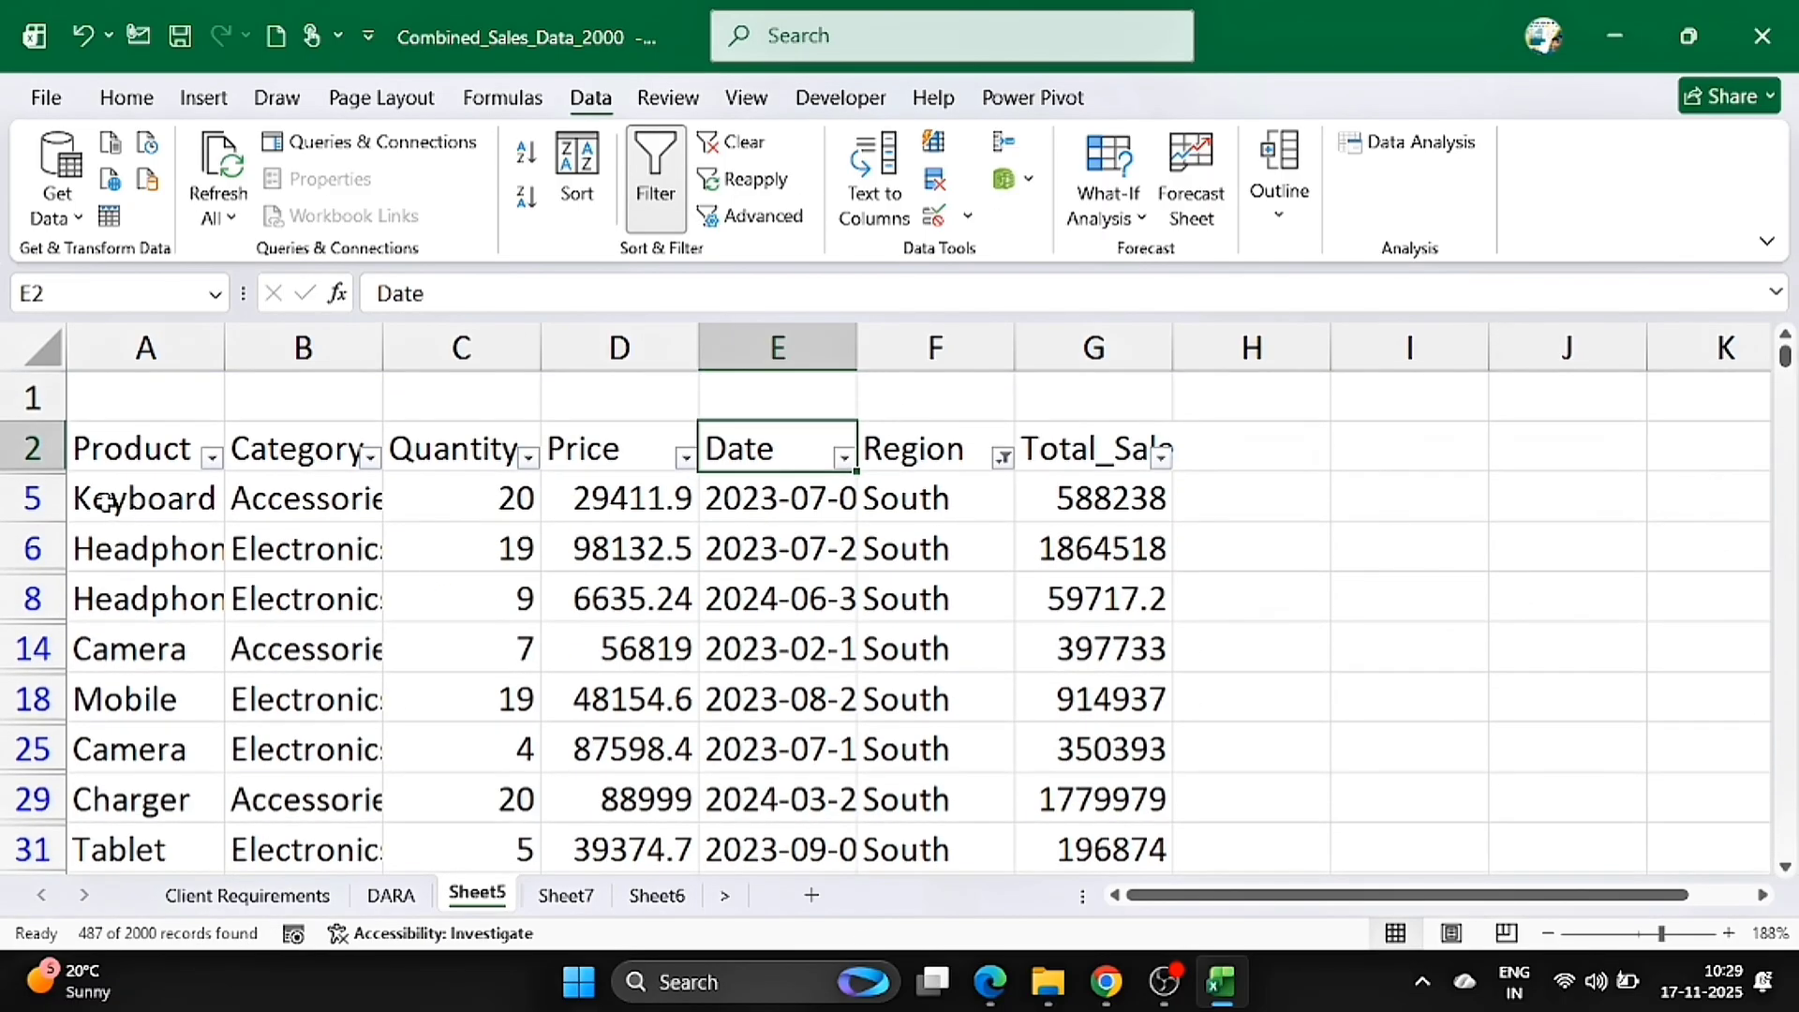
pyautogui.moveTo(65, 503); pyautogui.dragTo(1085, 598)
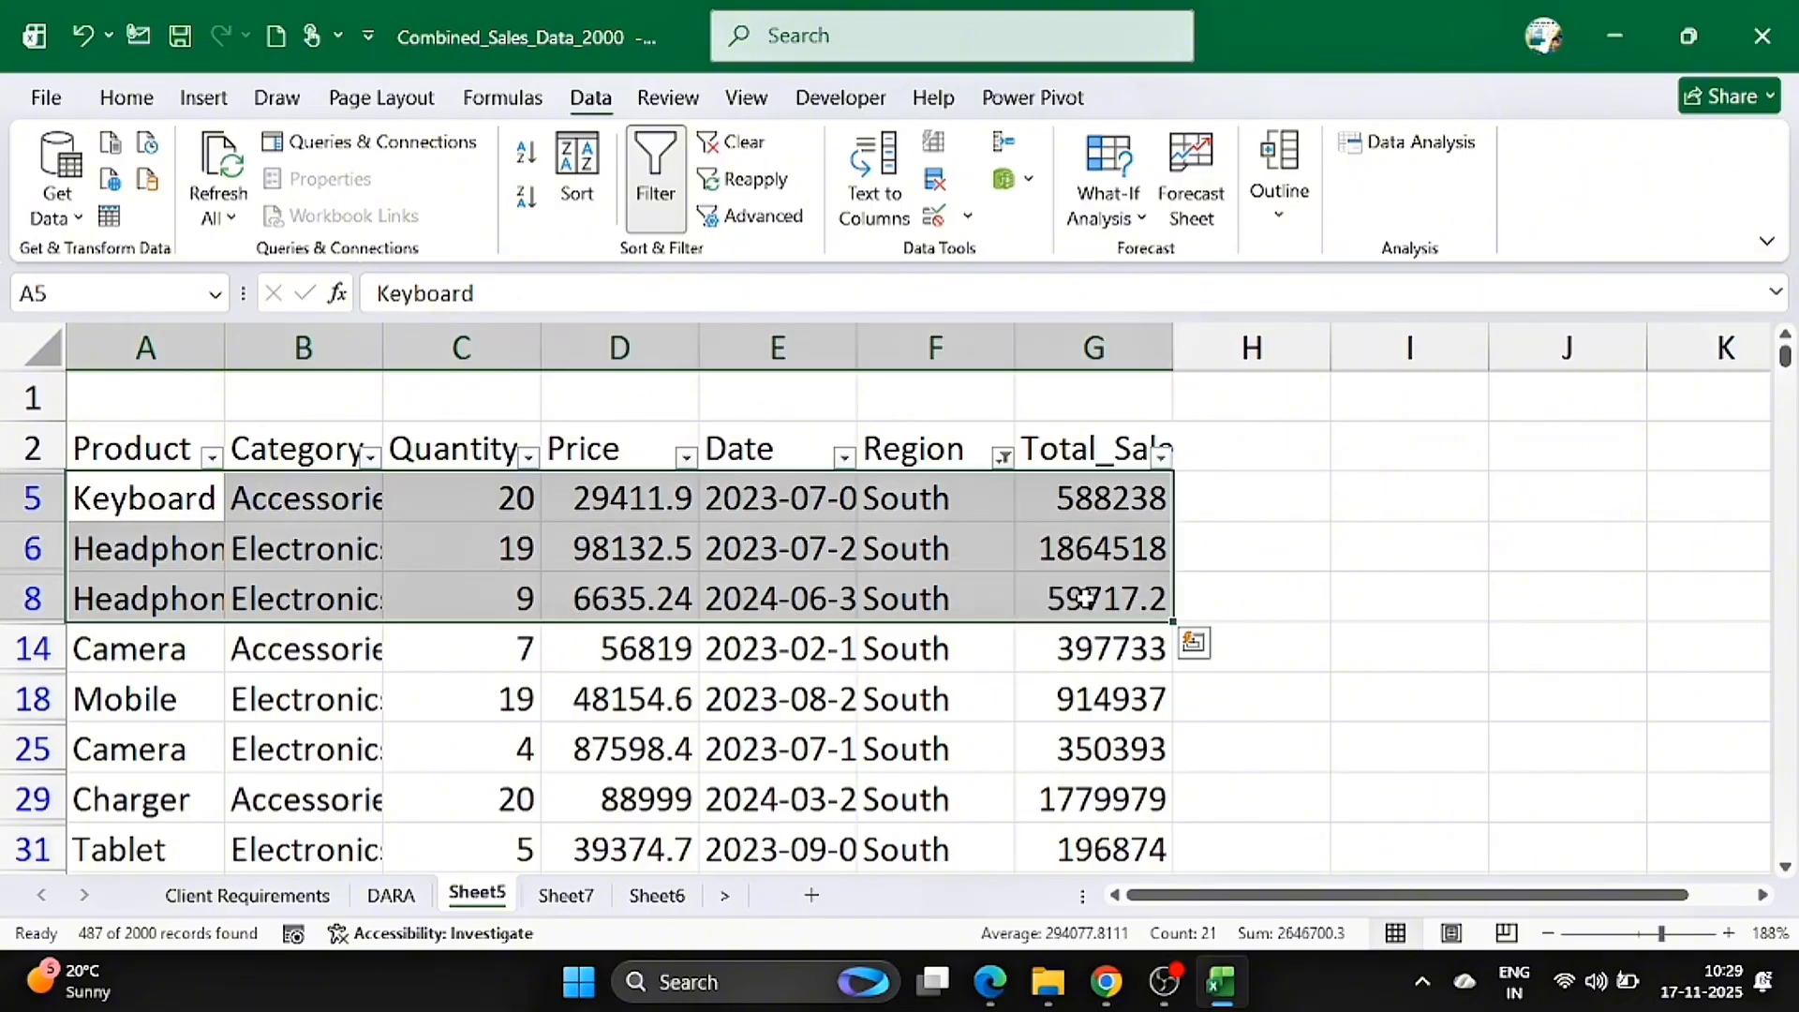
pyautogui.hotkey('ctrl', 'shift', 'Down')
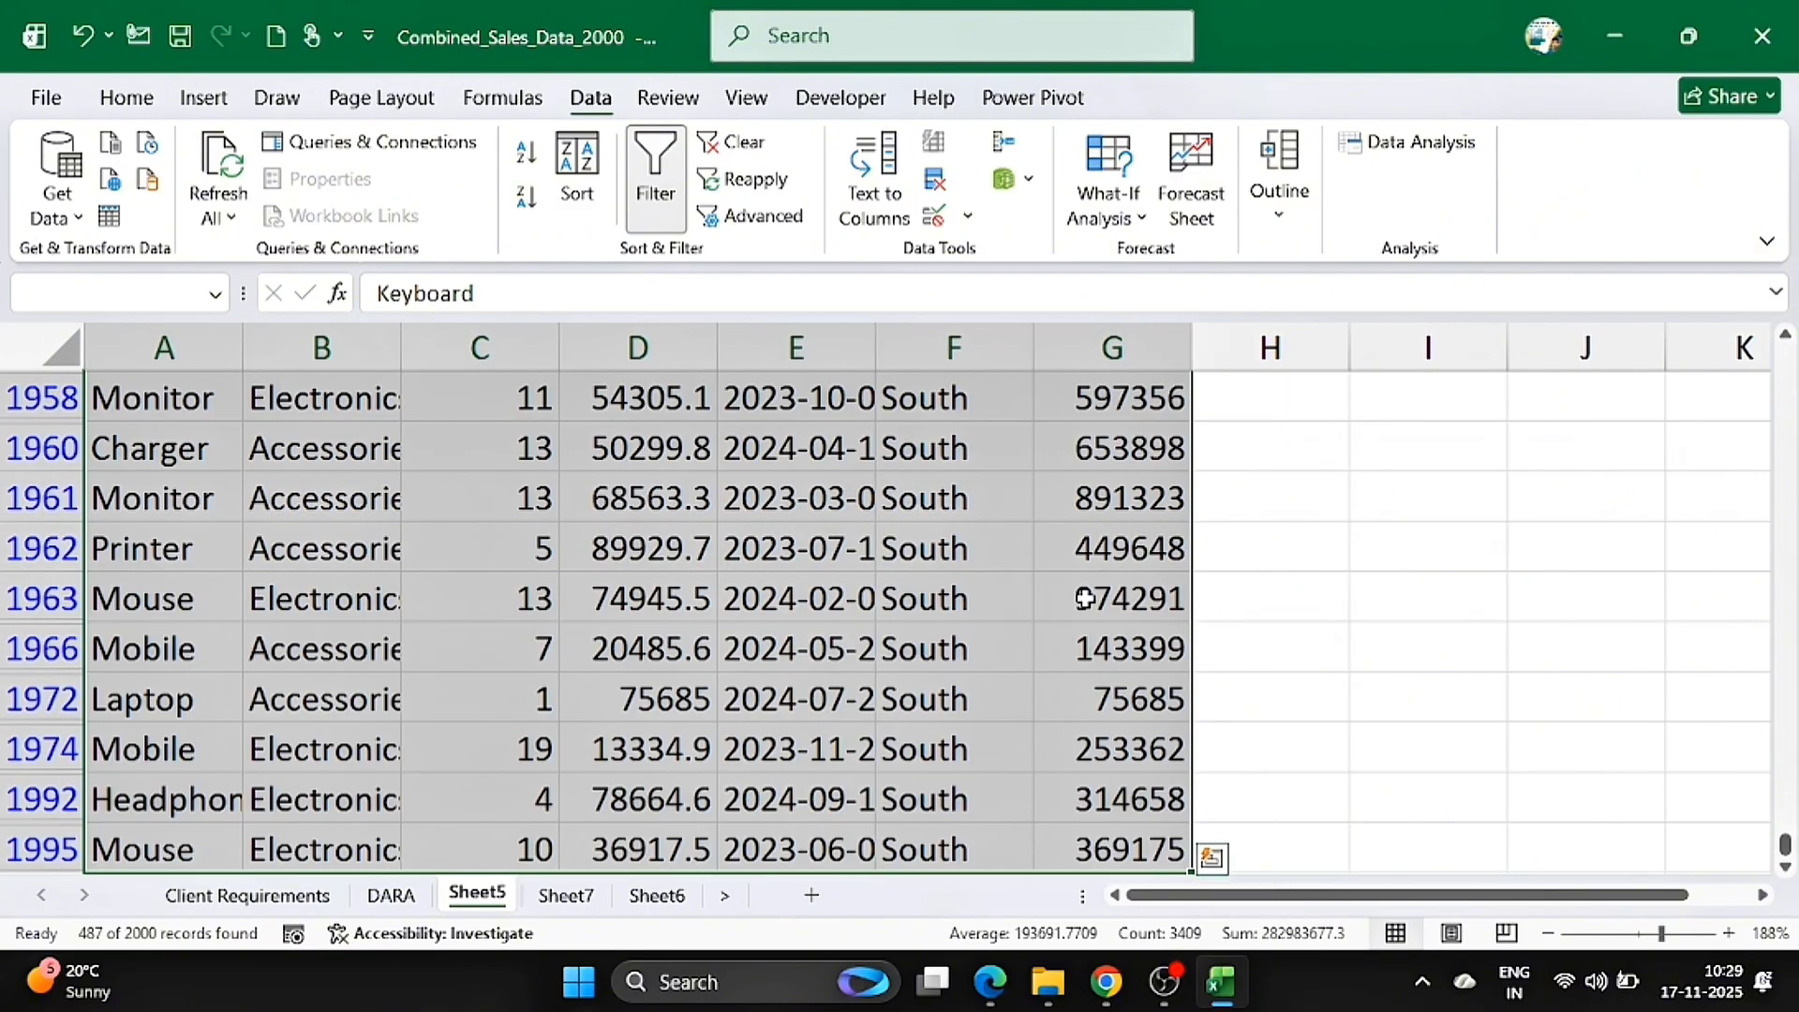
pyautogui.hotkey('ctrl', 'c')
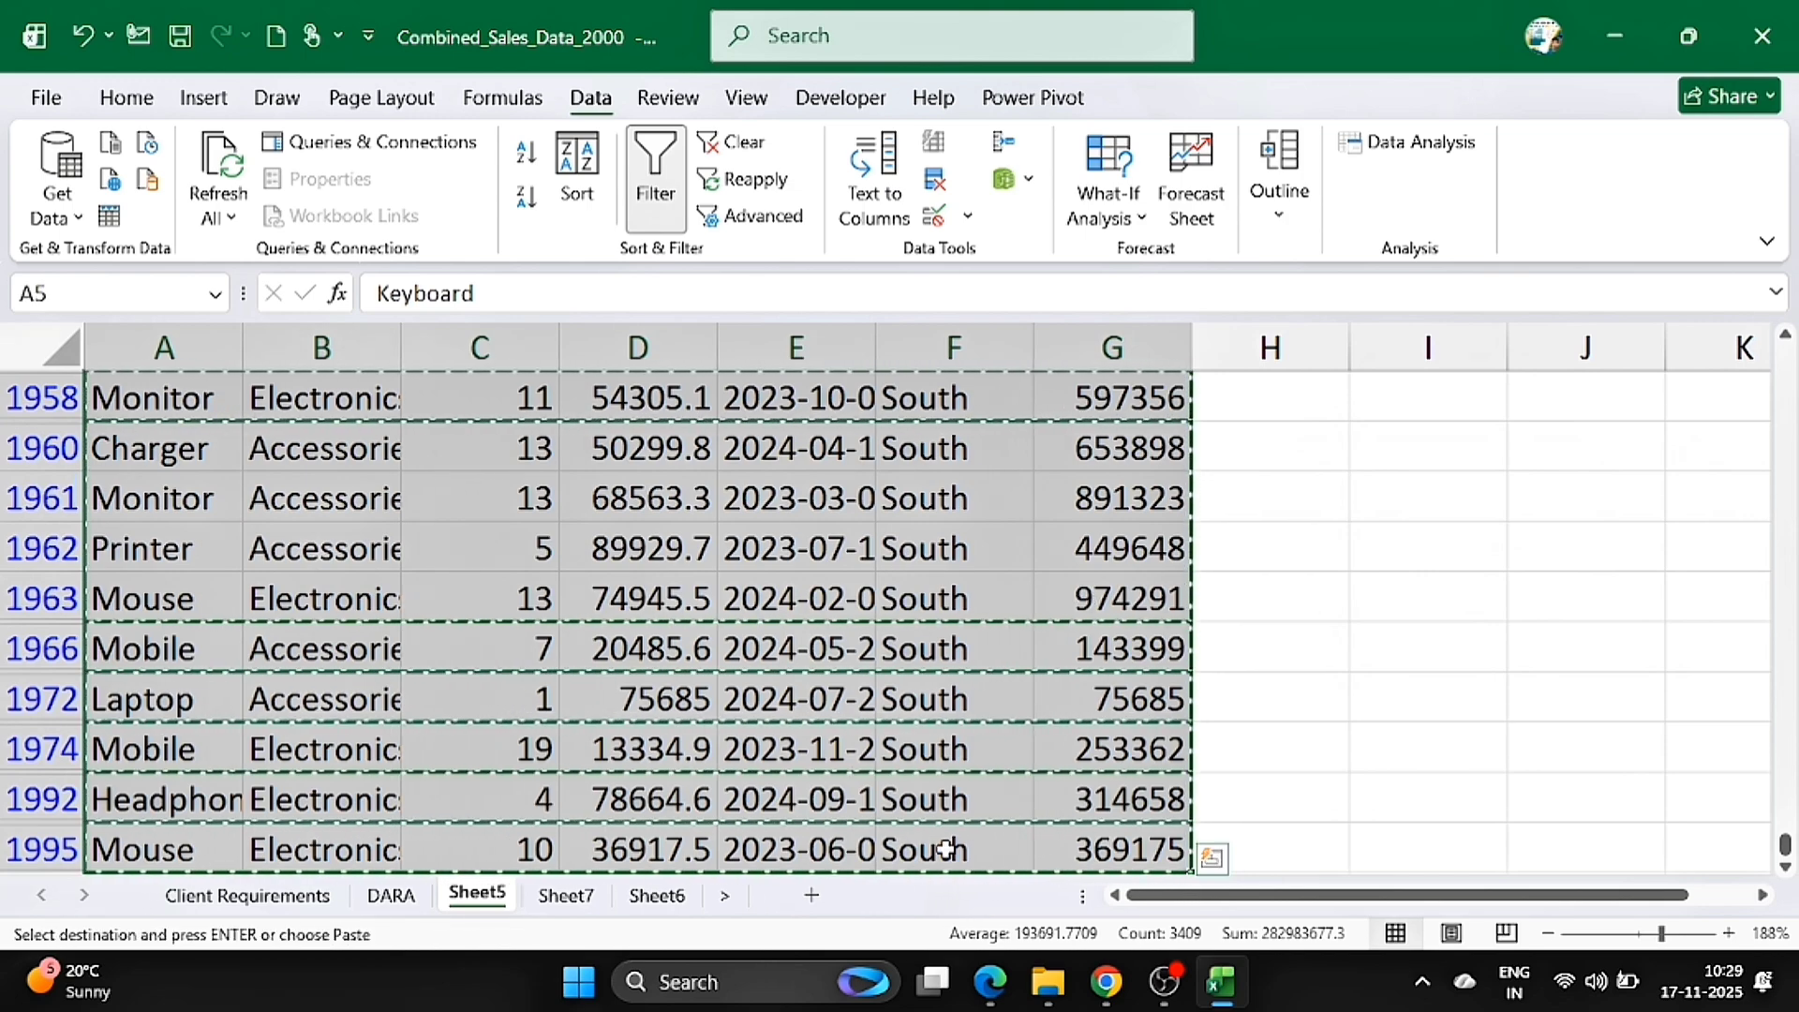
pyautogui.click(812, 895)
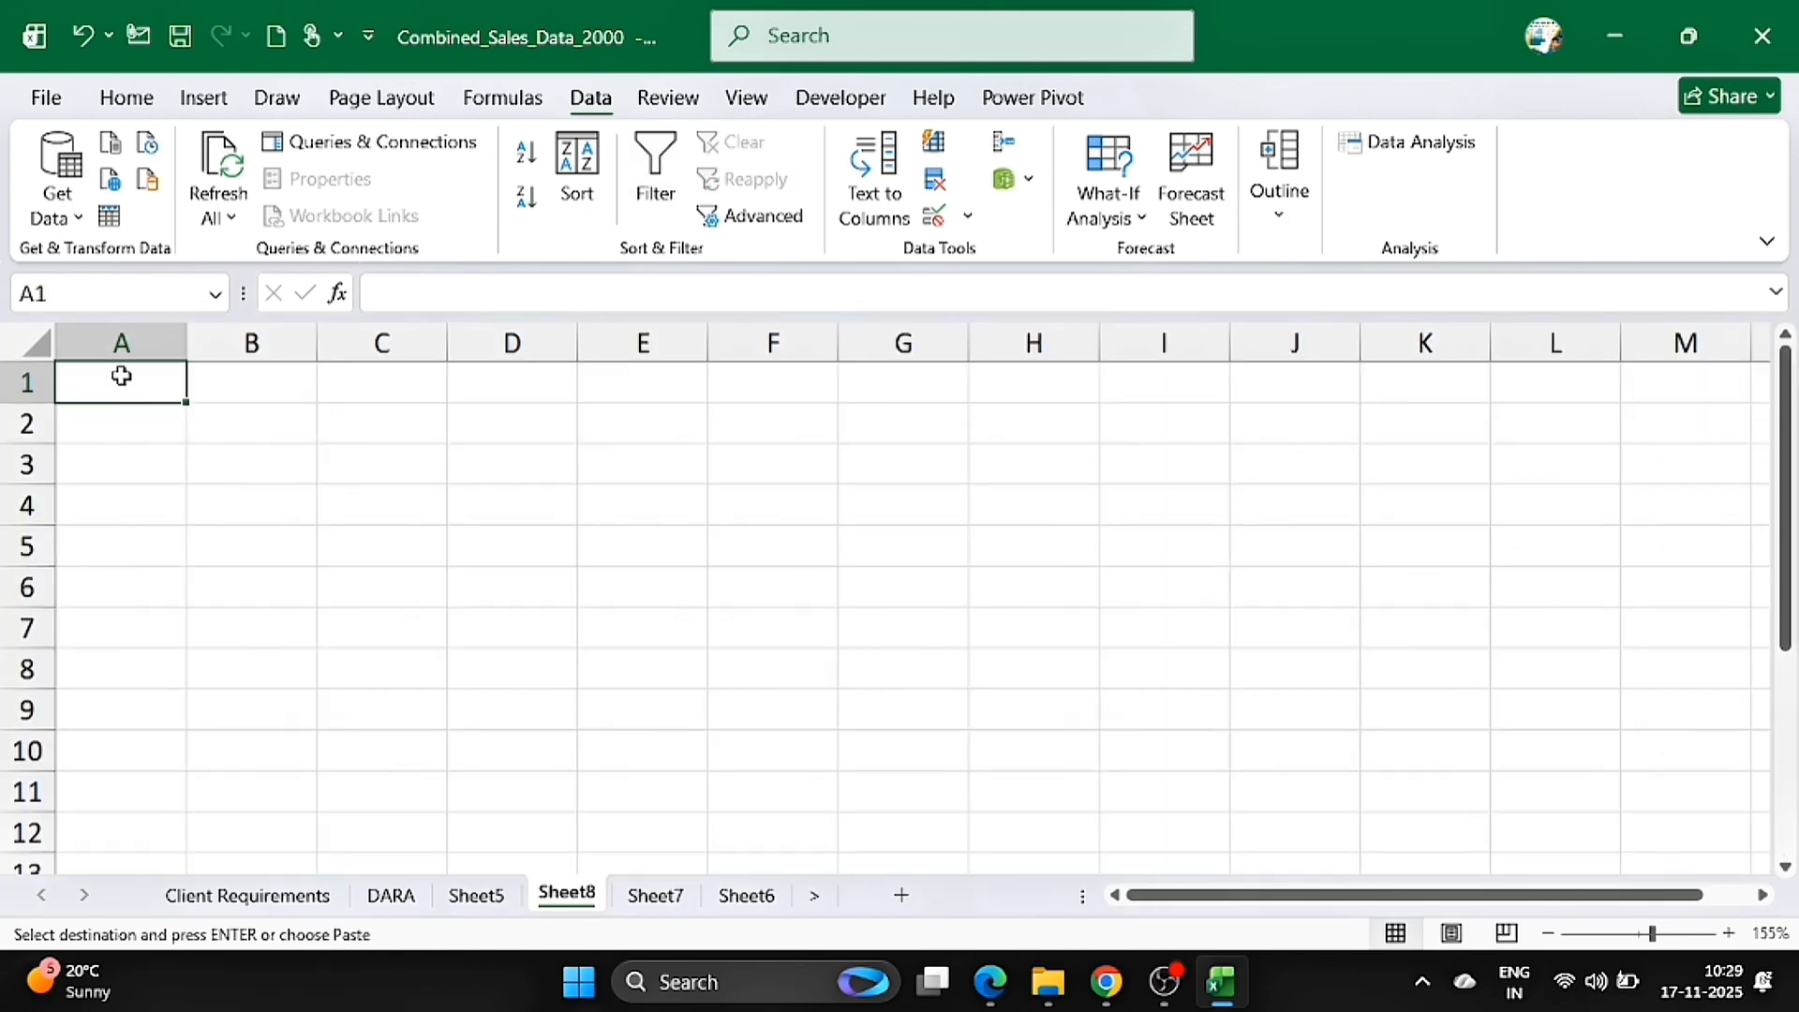
pyautogui.hotkey('ctrl', 'v')
pyautogui.click(747, 534)
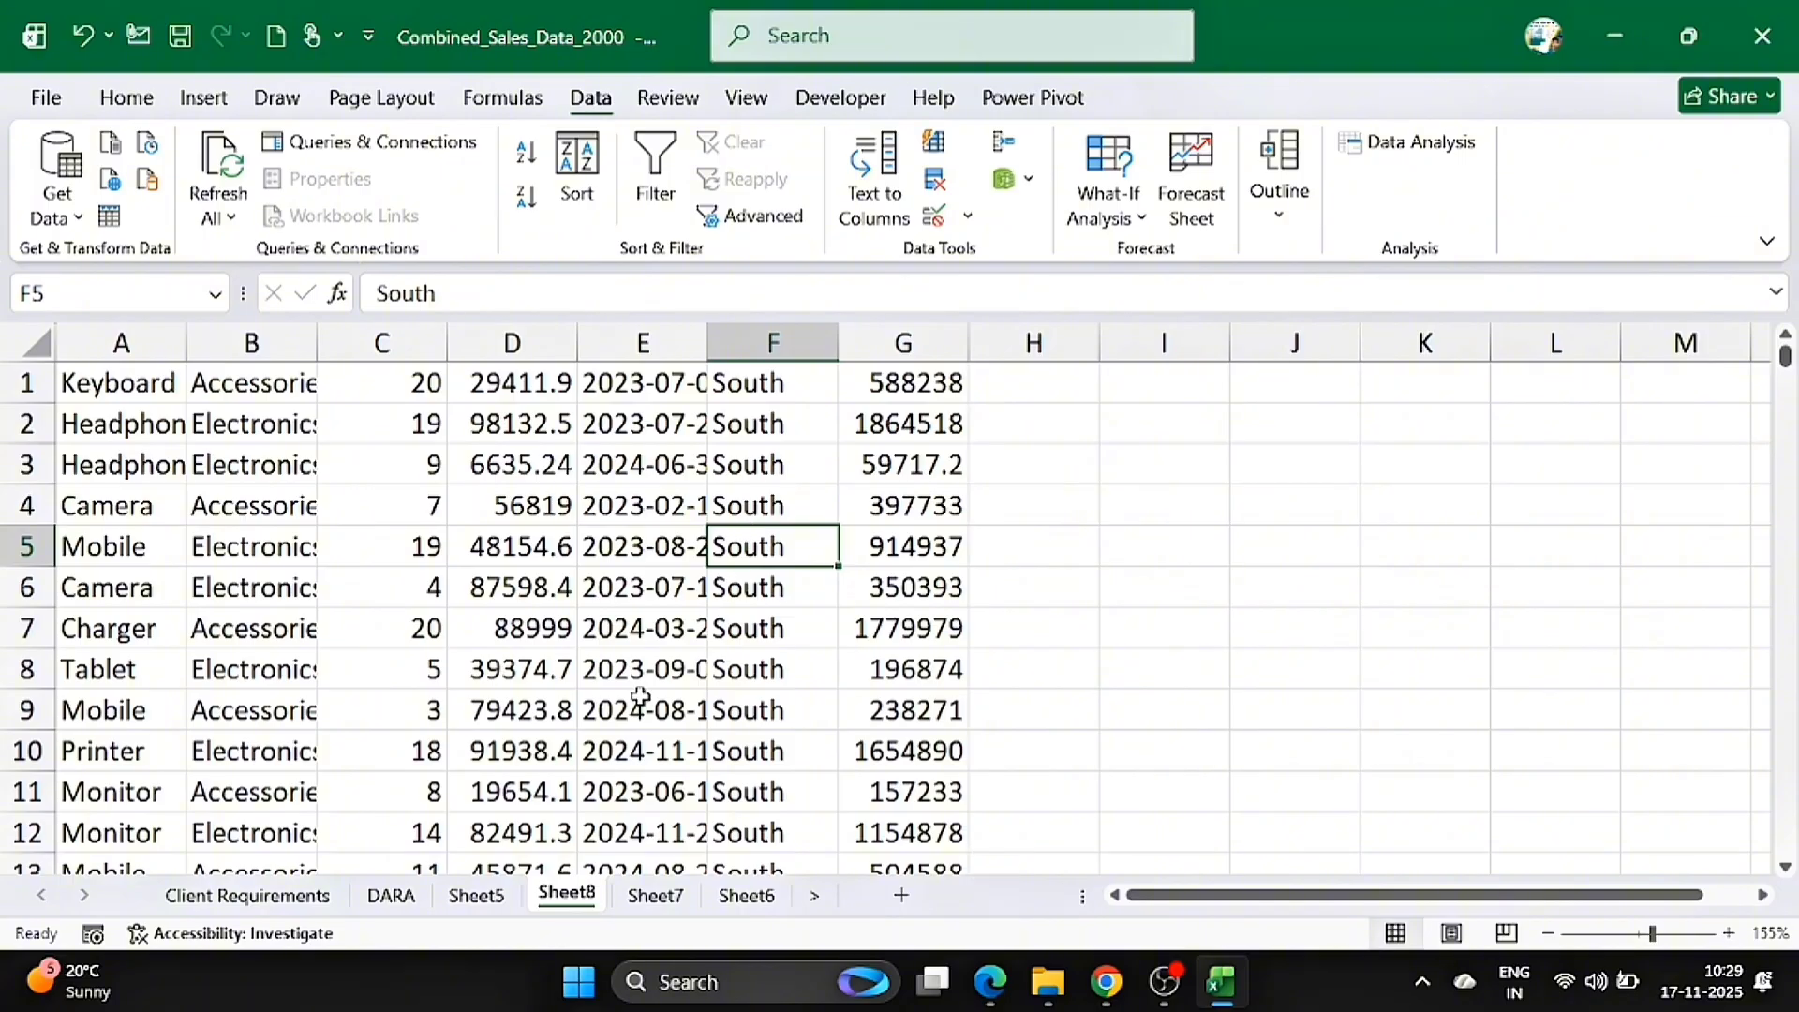
# - Return to Sheet5 and change the Region filter from South to only West
pyautogui.click(459, 898)
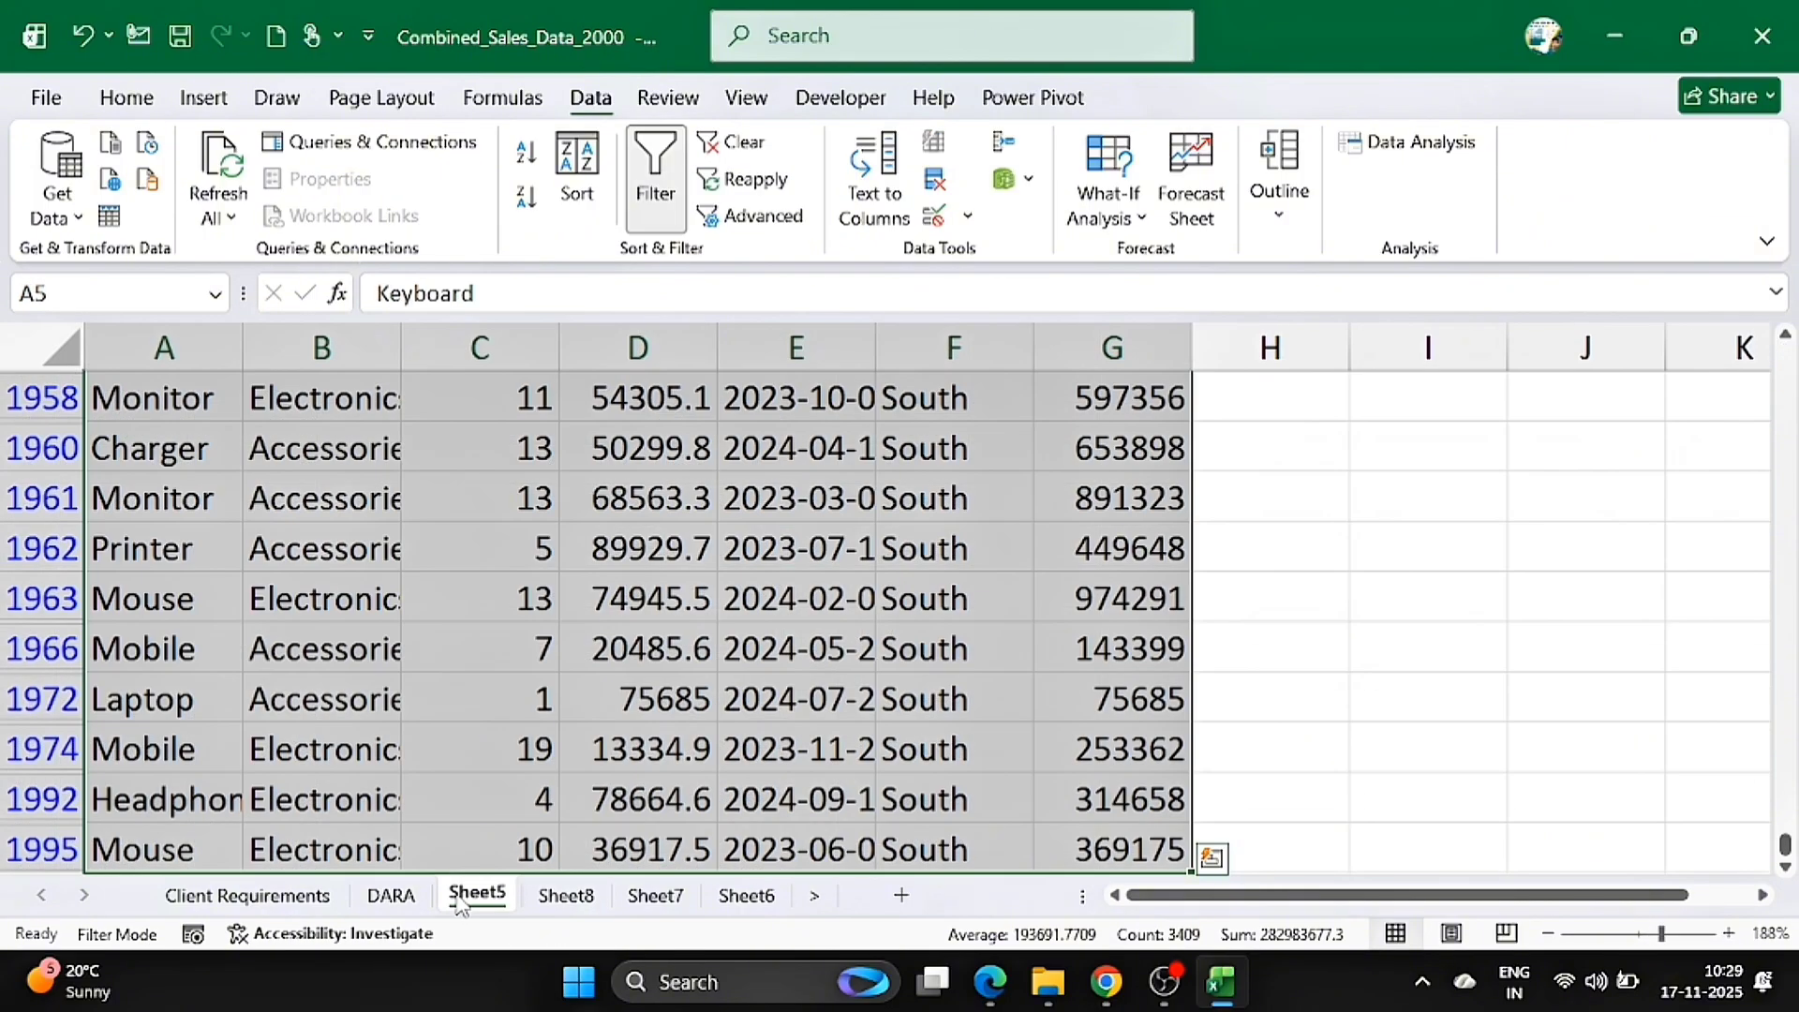
pyautogui.click(609, 848)
pyautogui.hotkey('ctrl', 'Up')
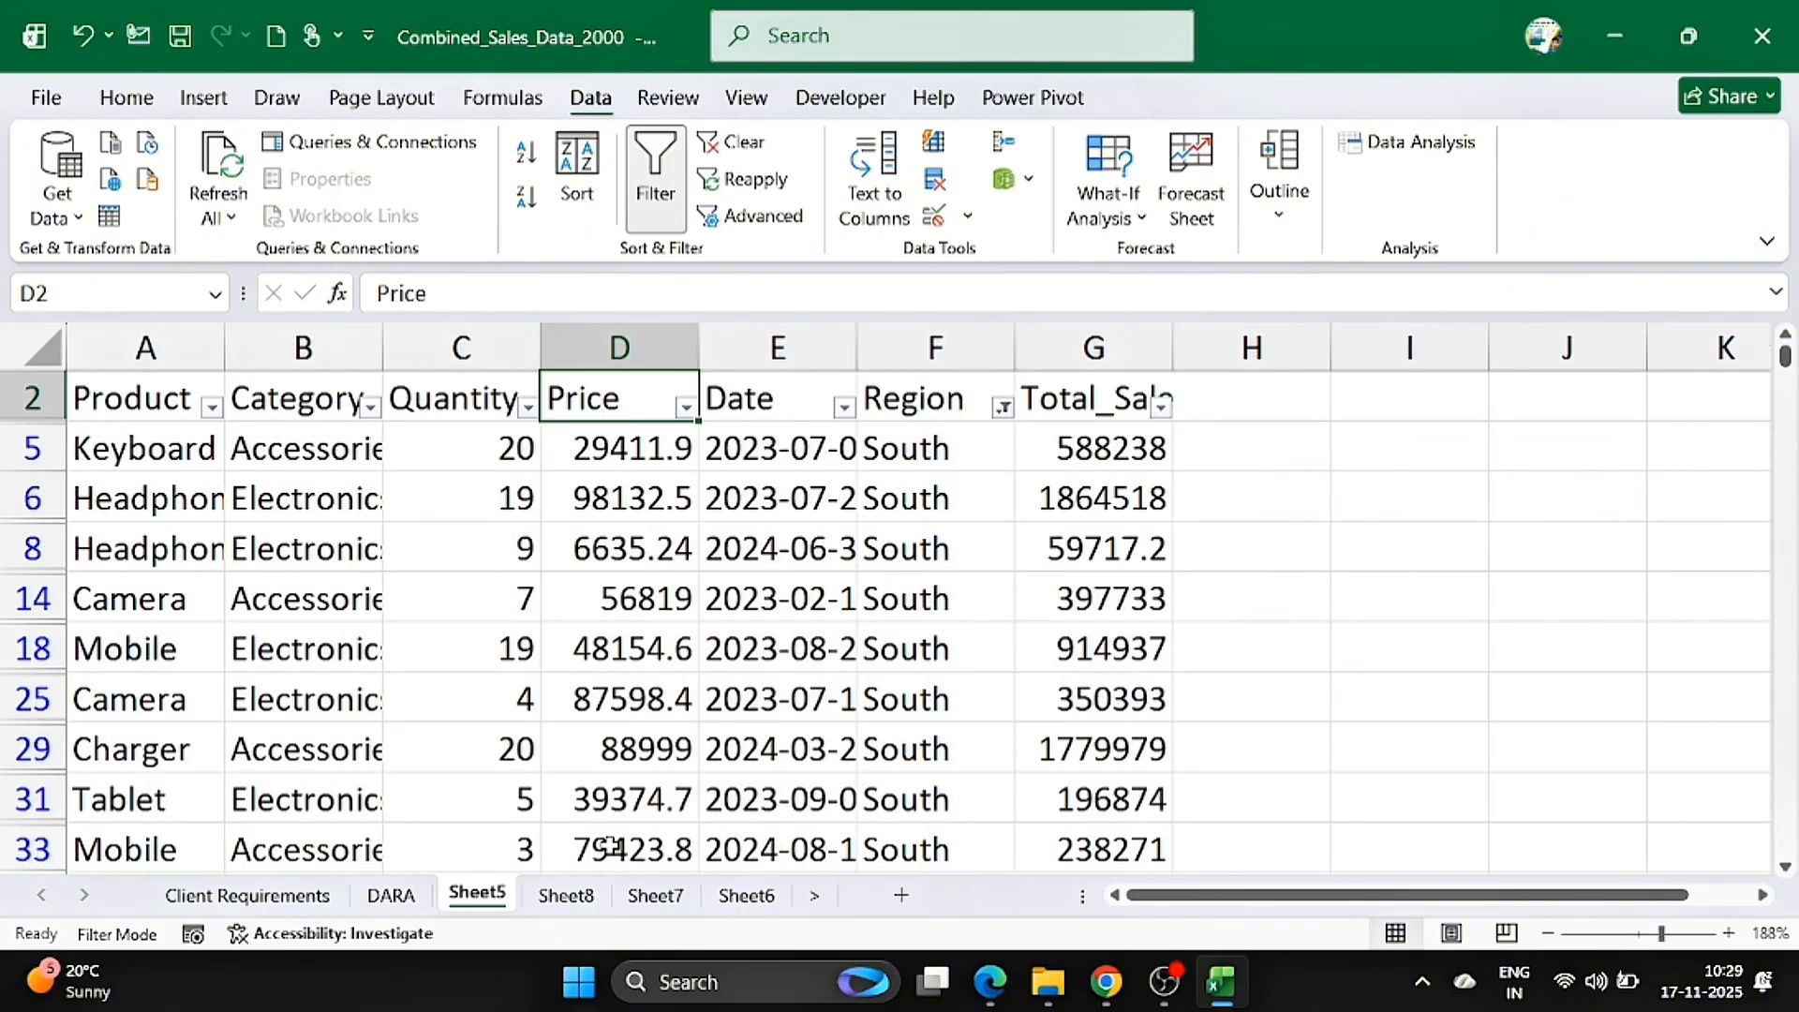
pyautogui.click(1003, 406)
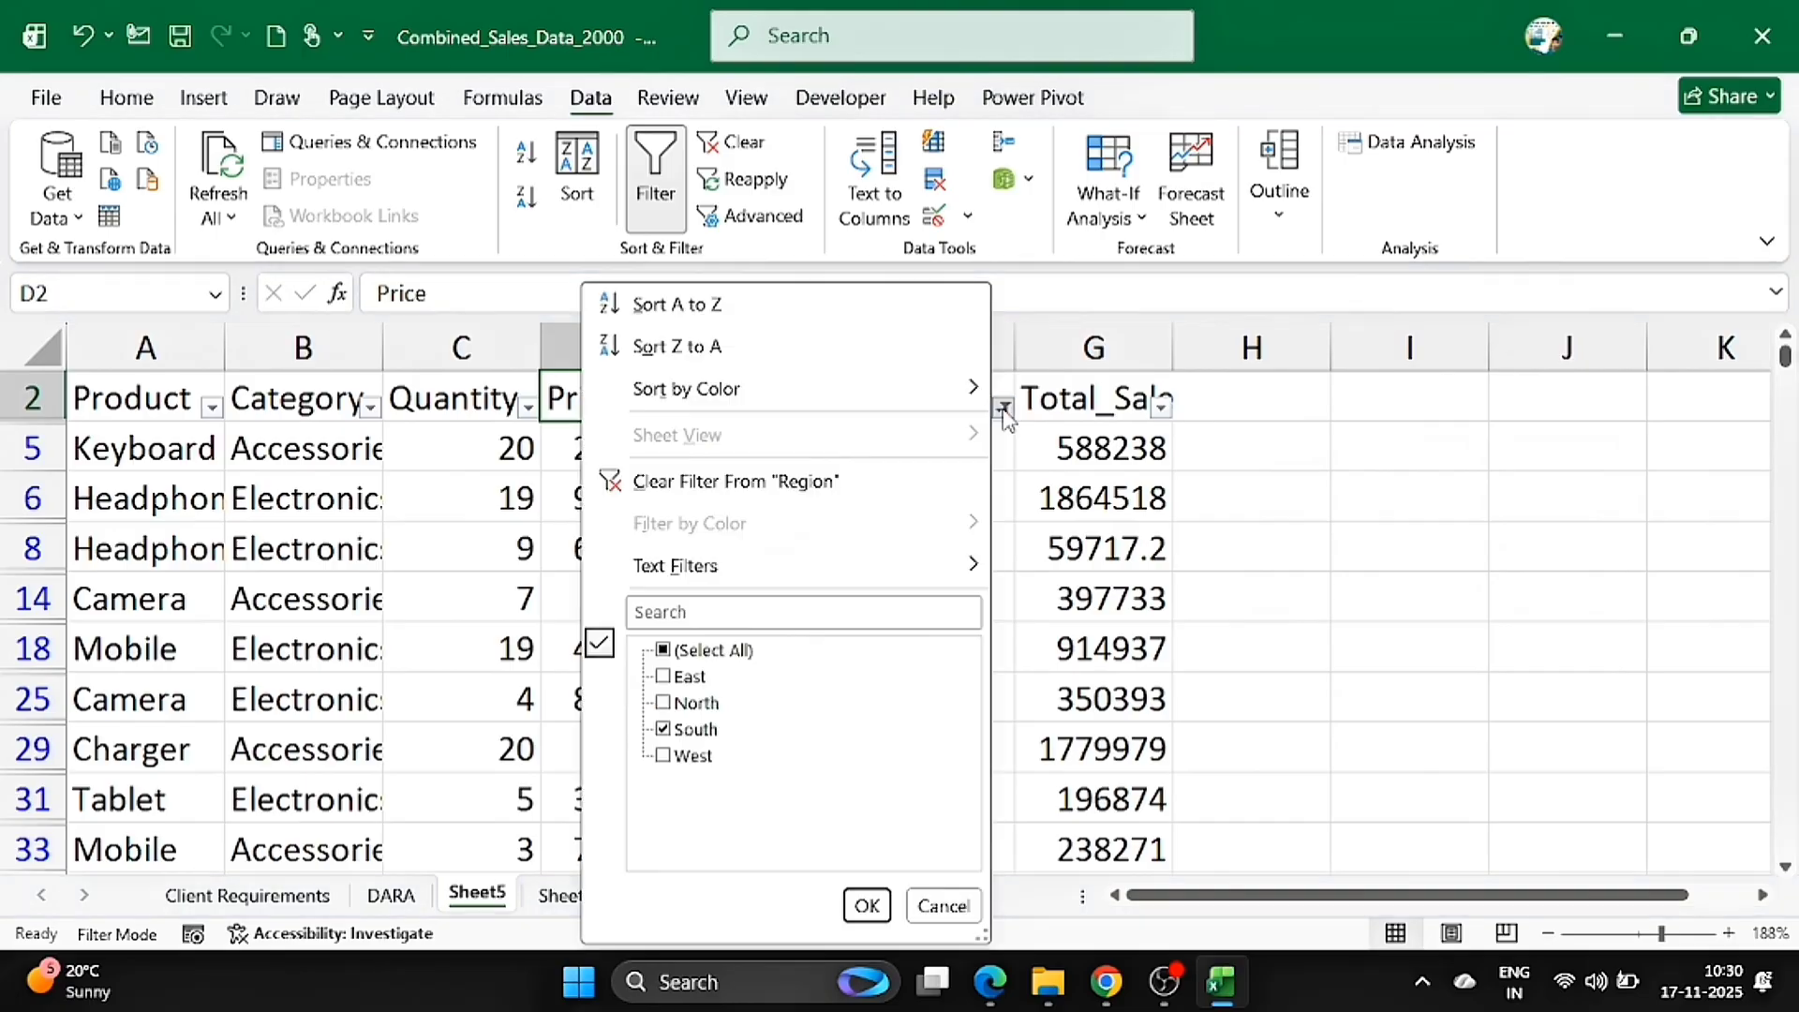
pyautogui.click(664, 730)
pyautogui.click(665, 756)
pyautogui.click(867, 905)
pyautogui.click(799, 680)
# - Copy all the filtered West rows, without the header, into another new worksheet starting at cell A1
pyautogui.scroll(1, 798, 677)
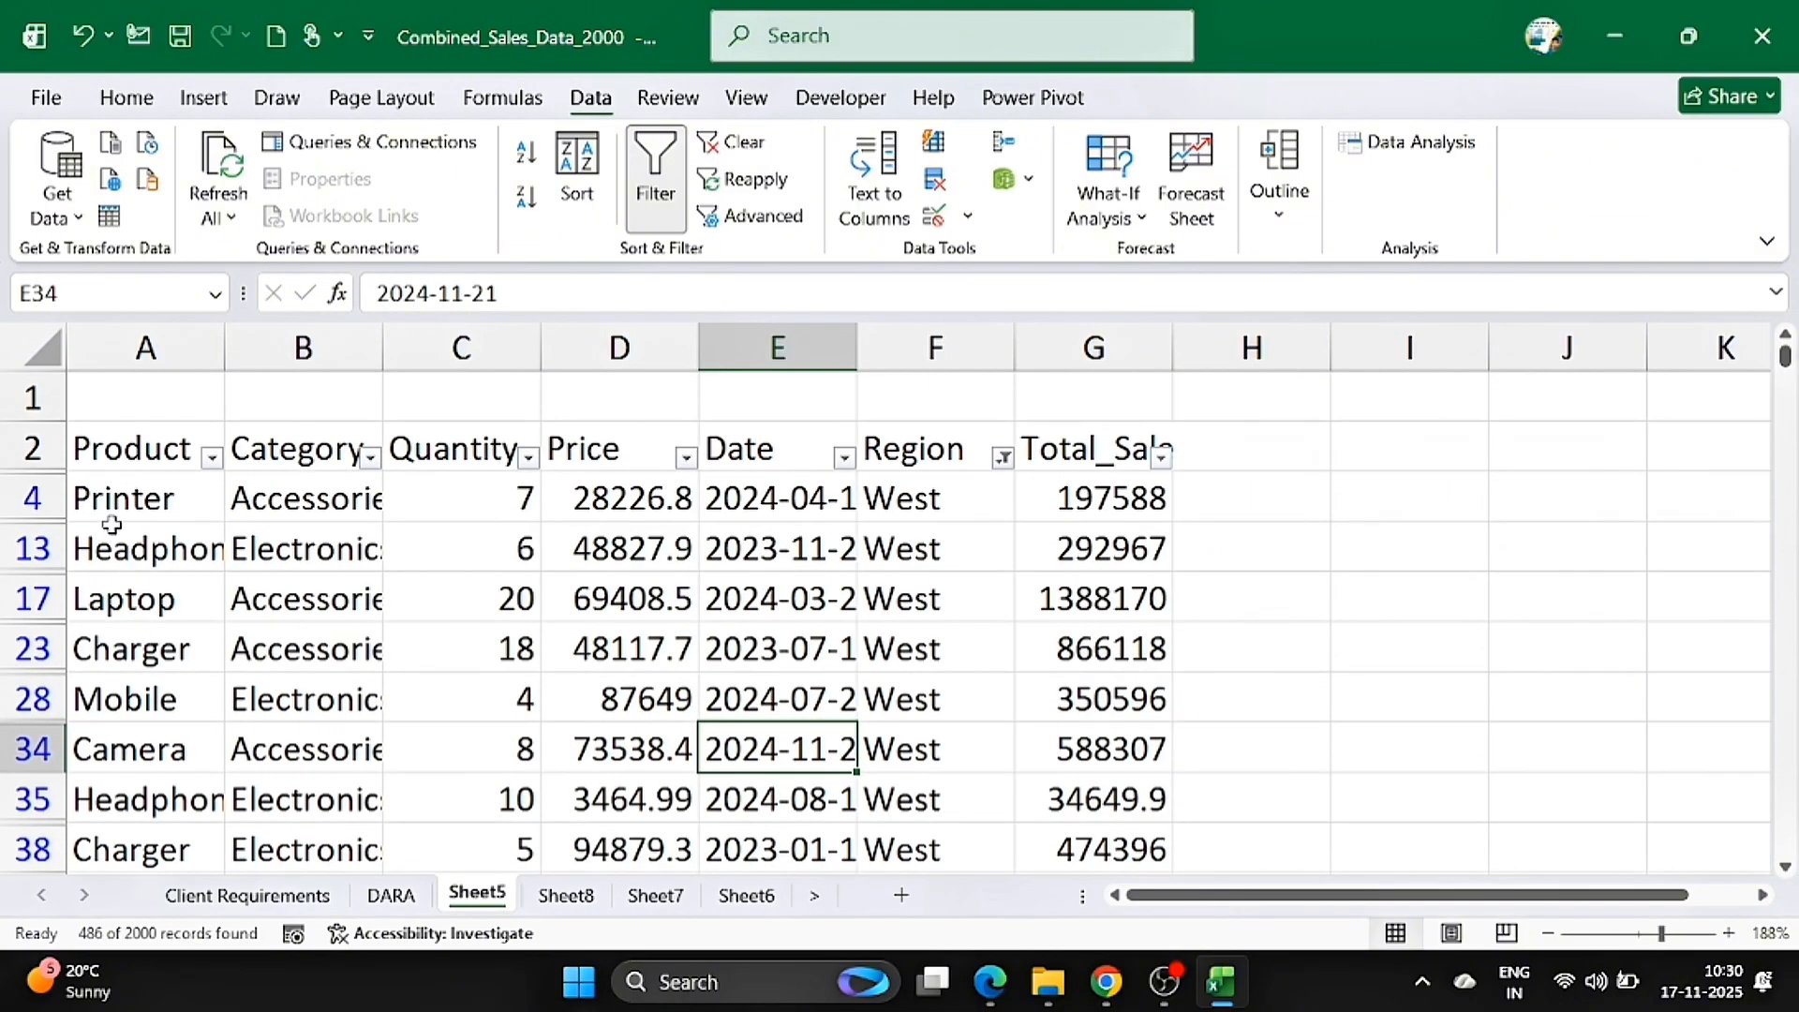
pyautogui.moveTo(109, 519); pyautogui.dragTo(1073, 656)
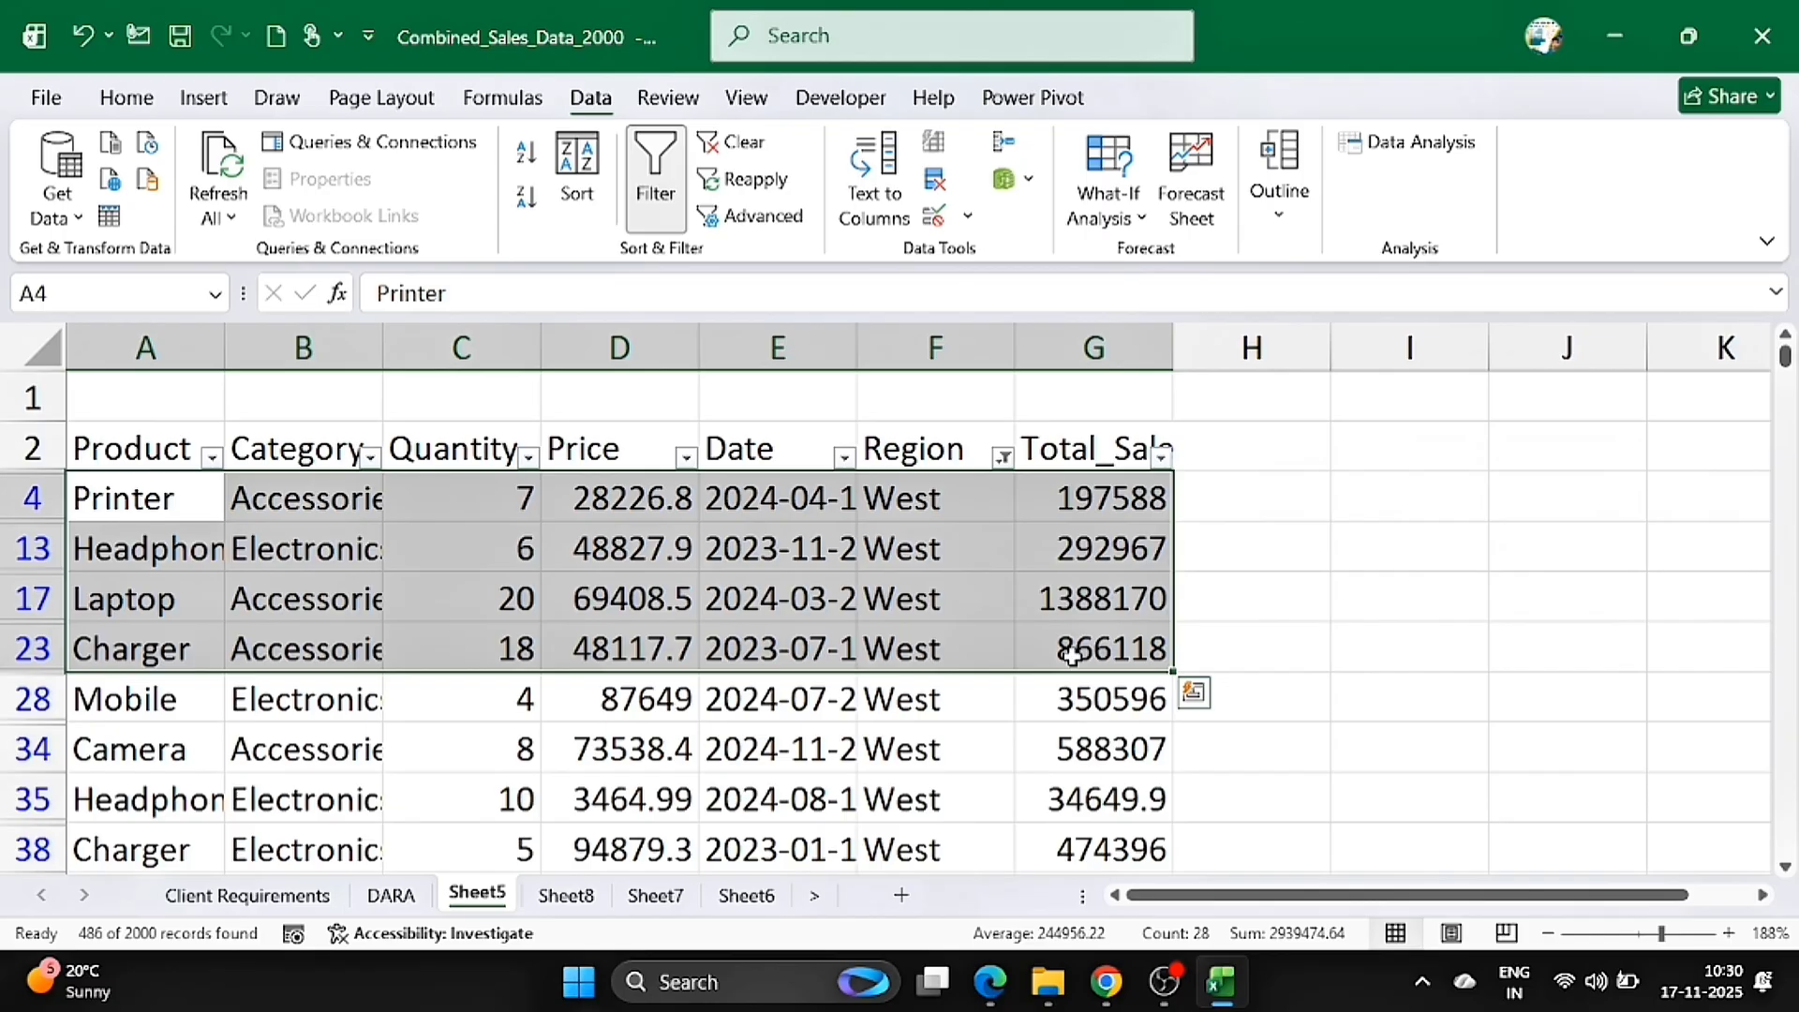
pyautogui.hotkey('ctrl', 'shift', 'Down')
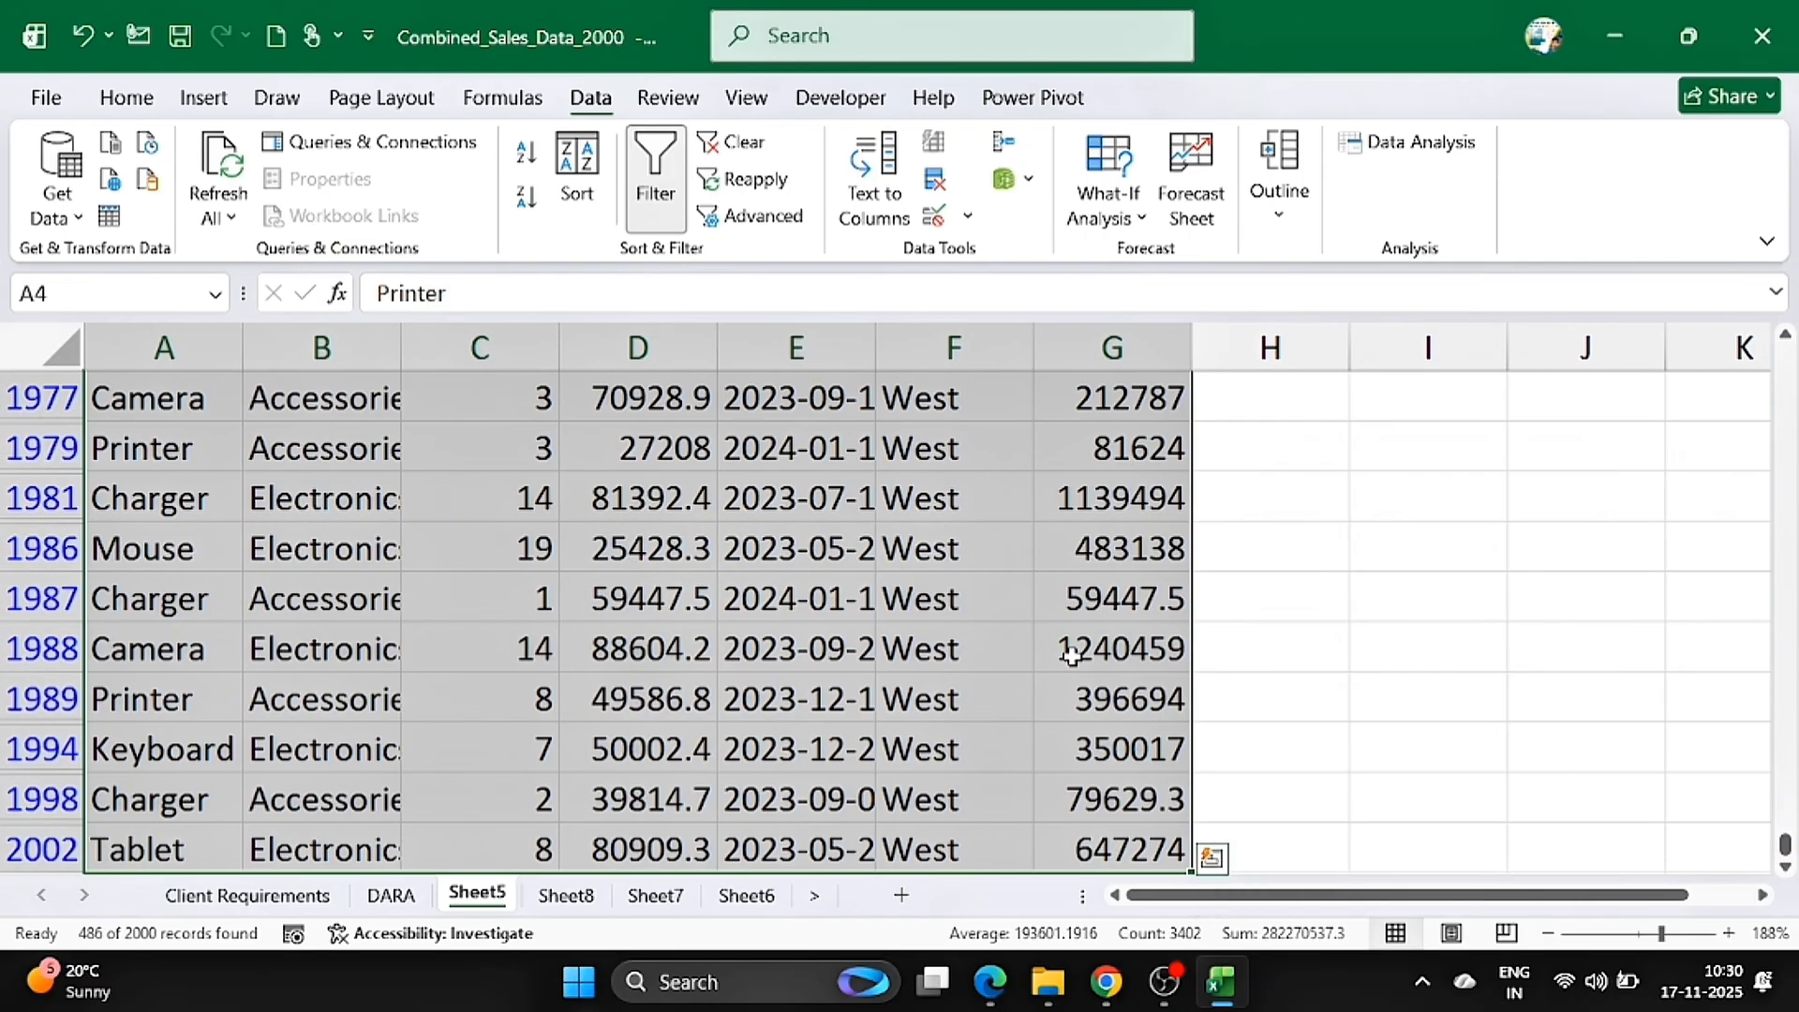
pyautogui.hotkey('ctrl', 'c')
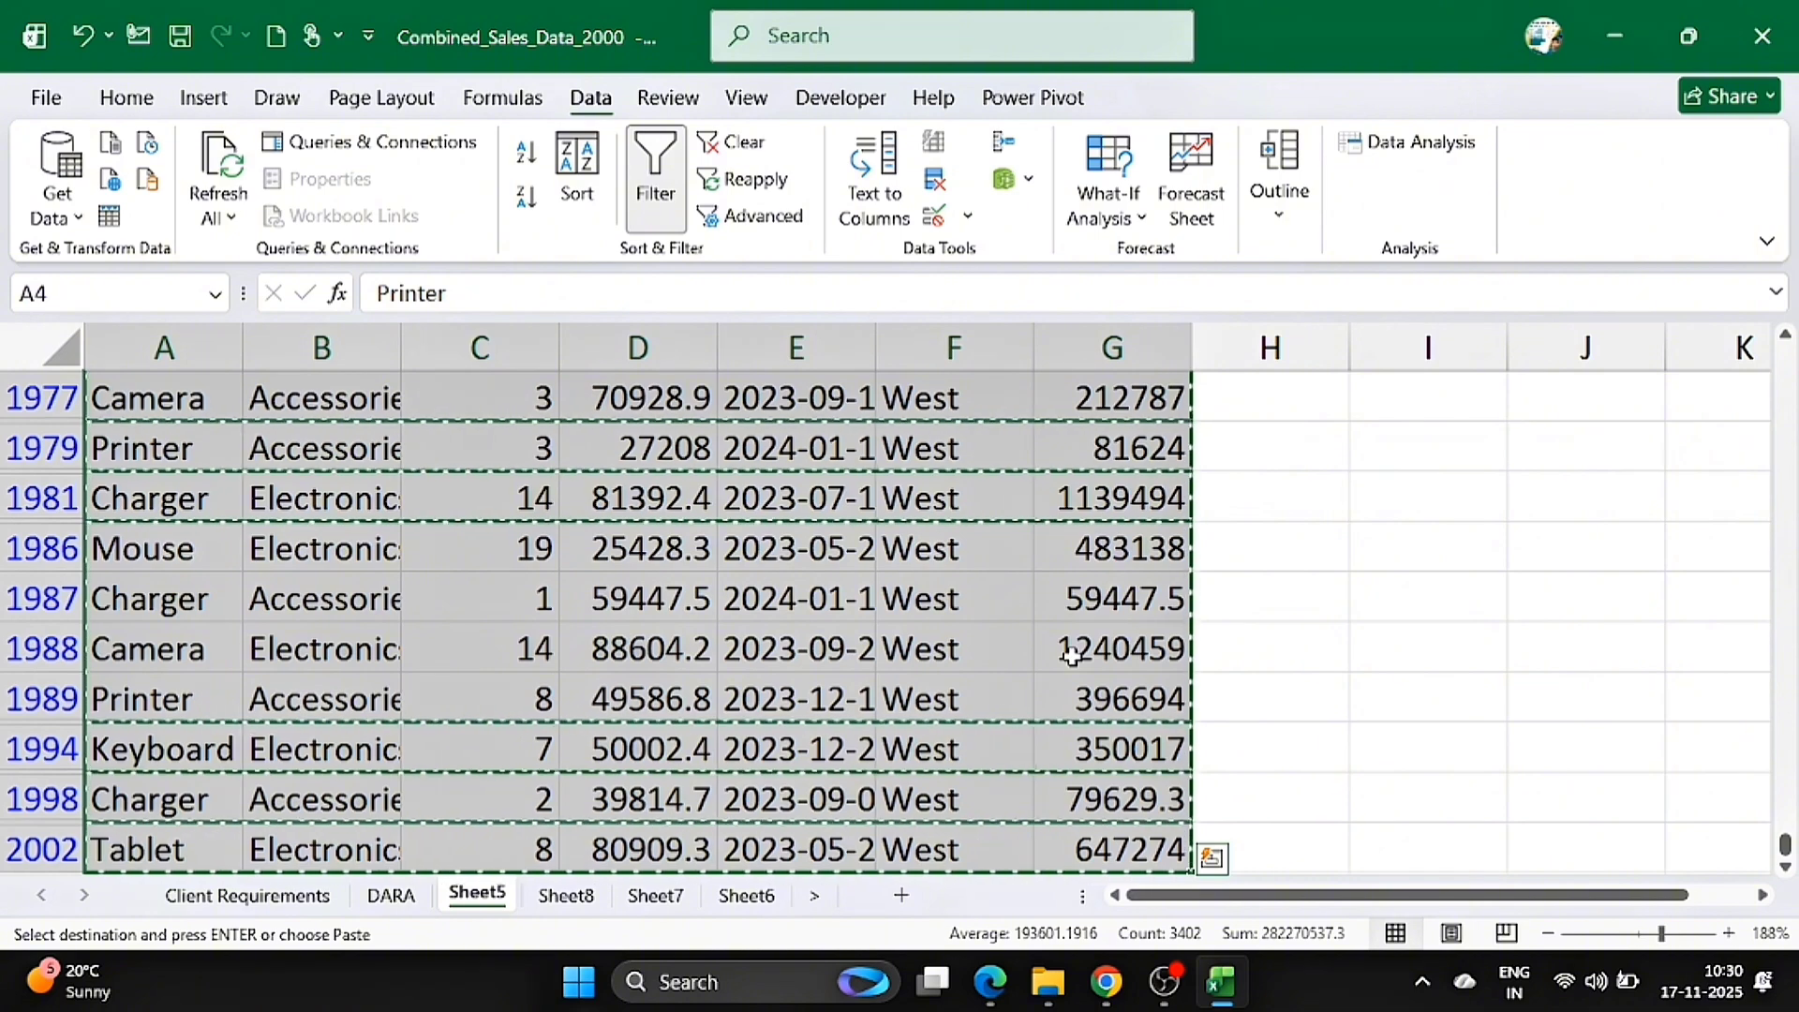
pyautogui.click(900, 895)
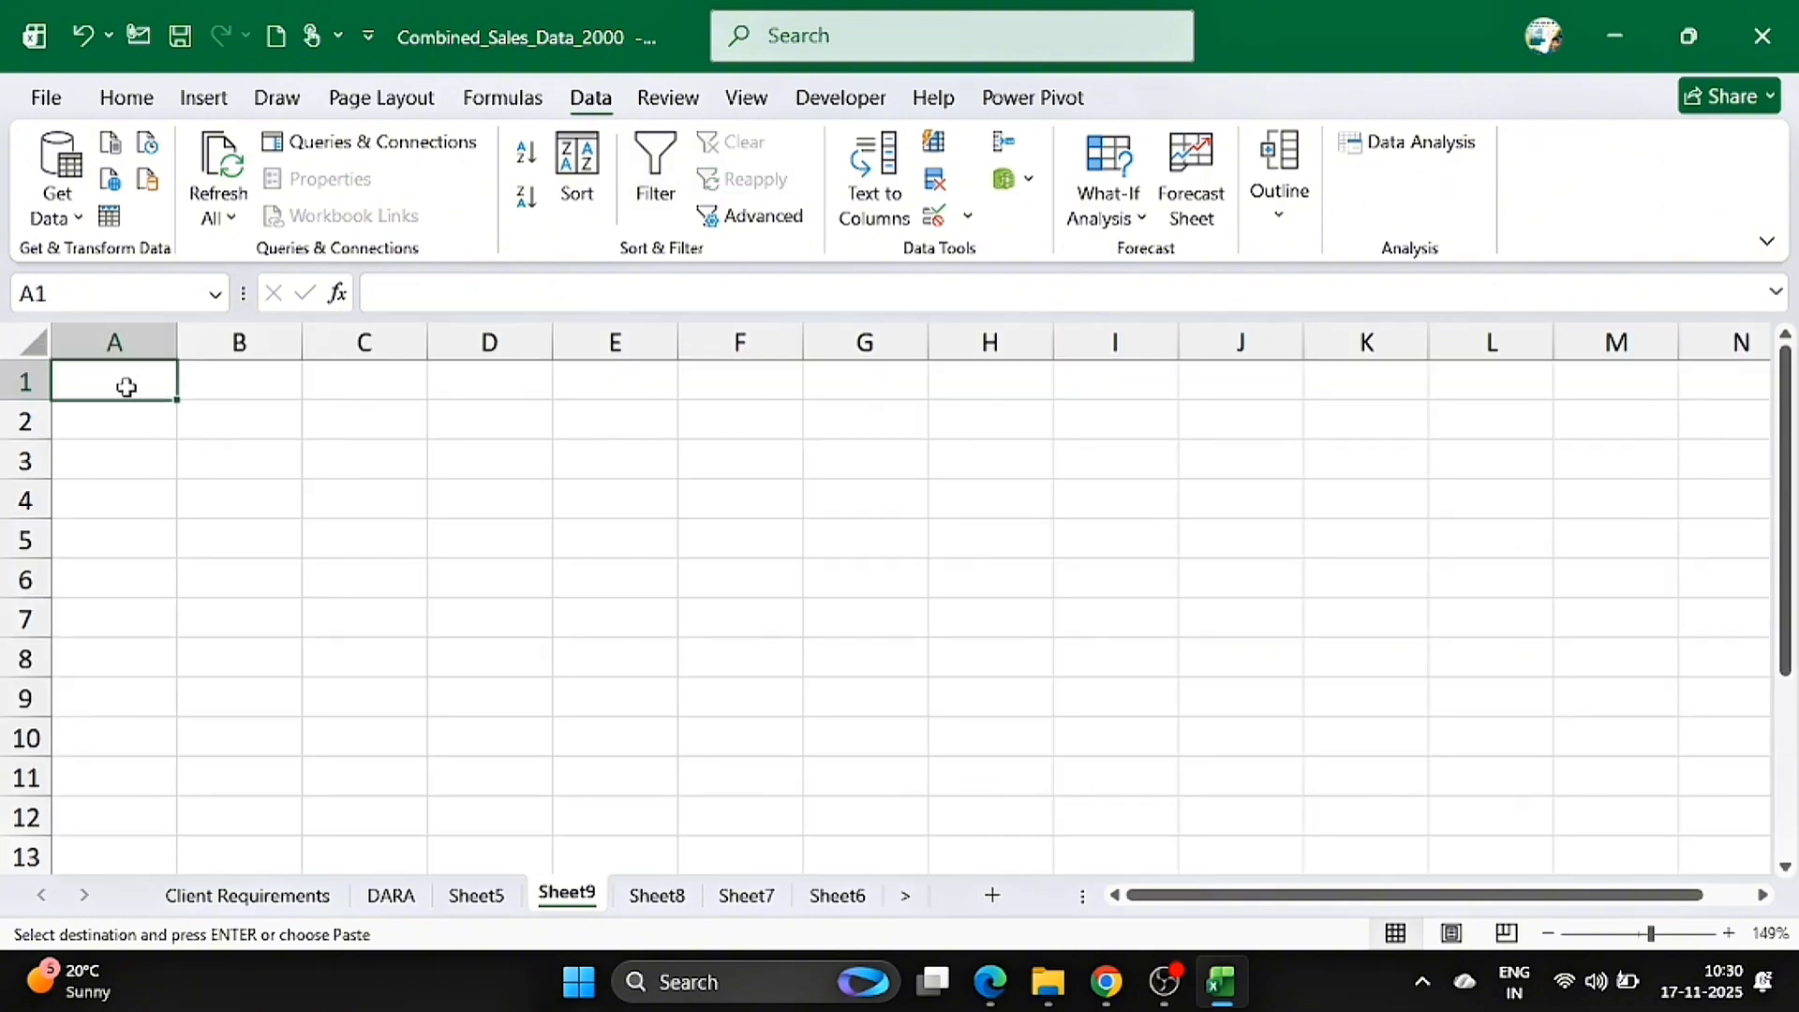
pyautogui.hotkey('ctrl', 'v')
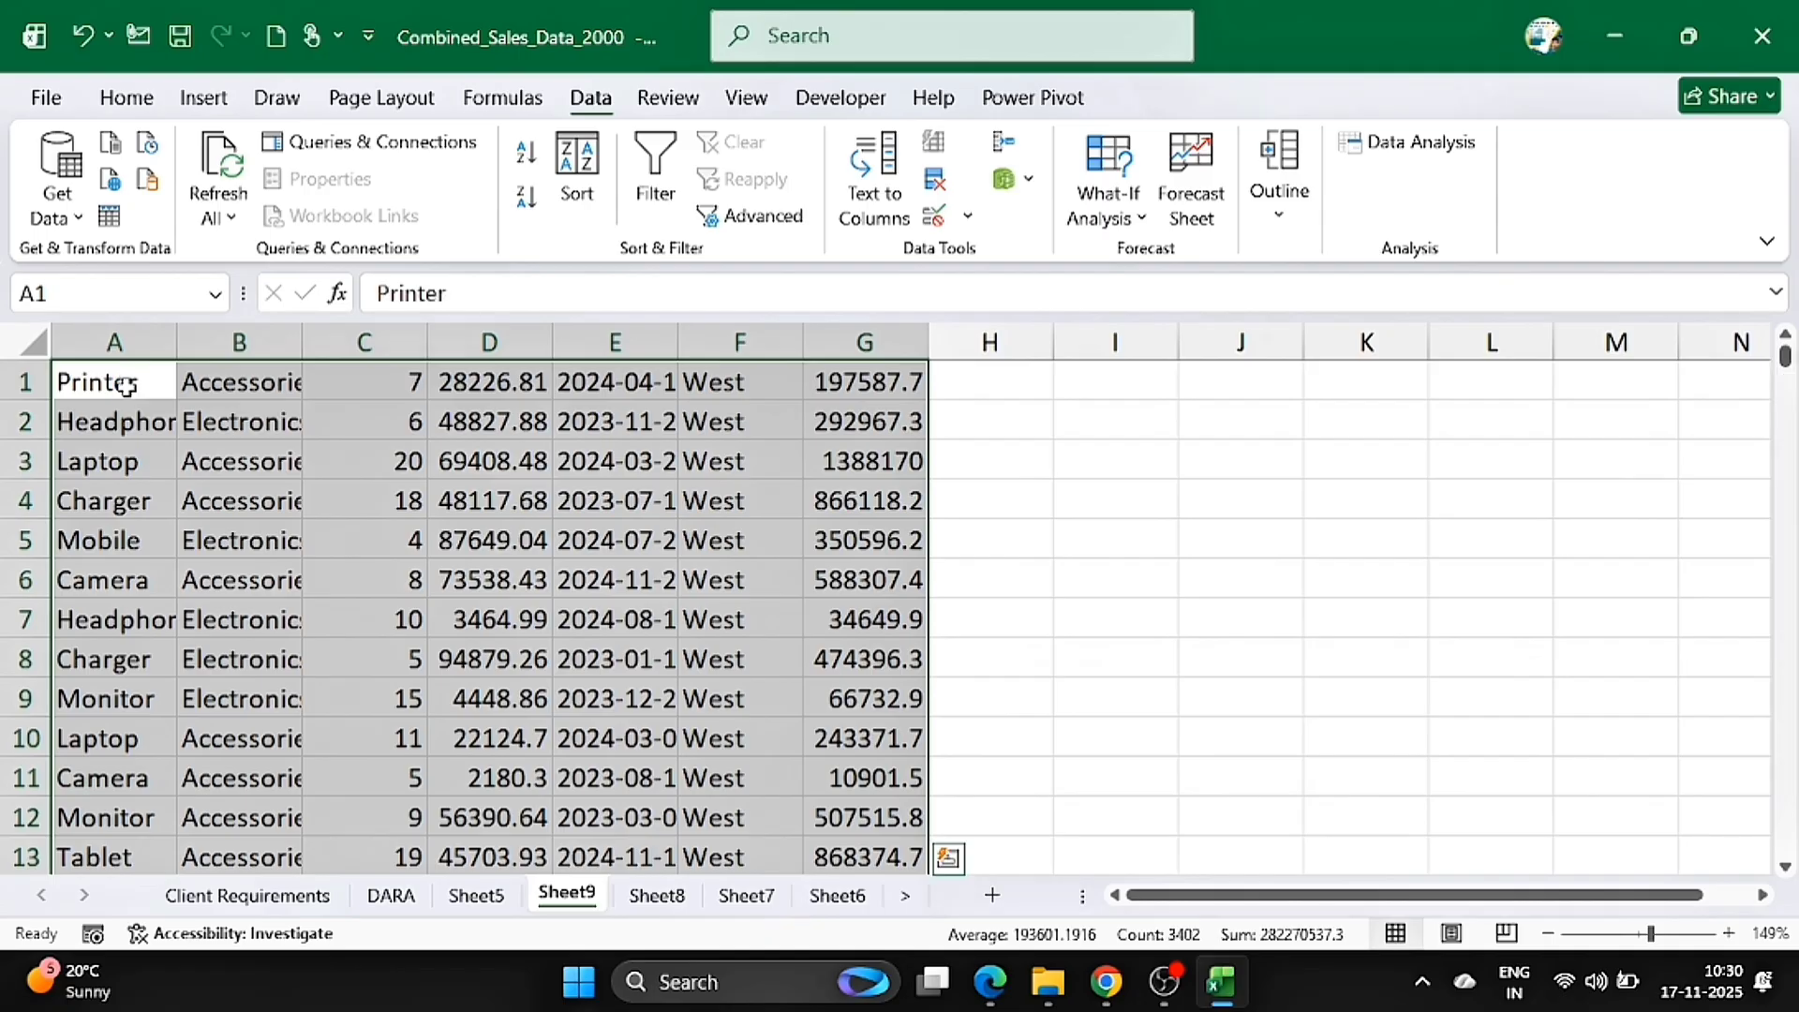
pyautogui.click(1061, 551)
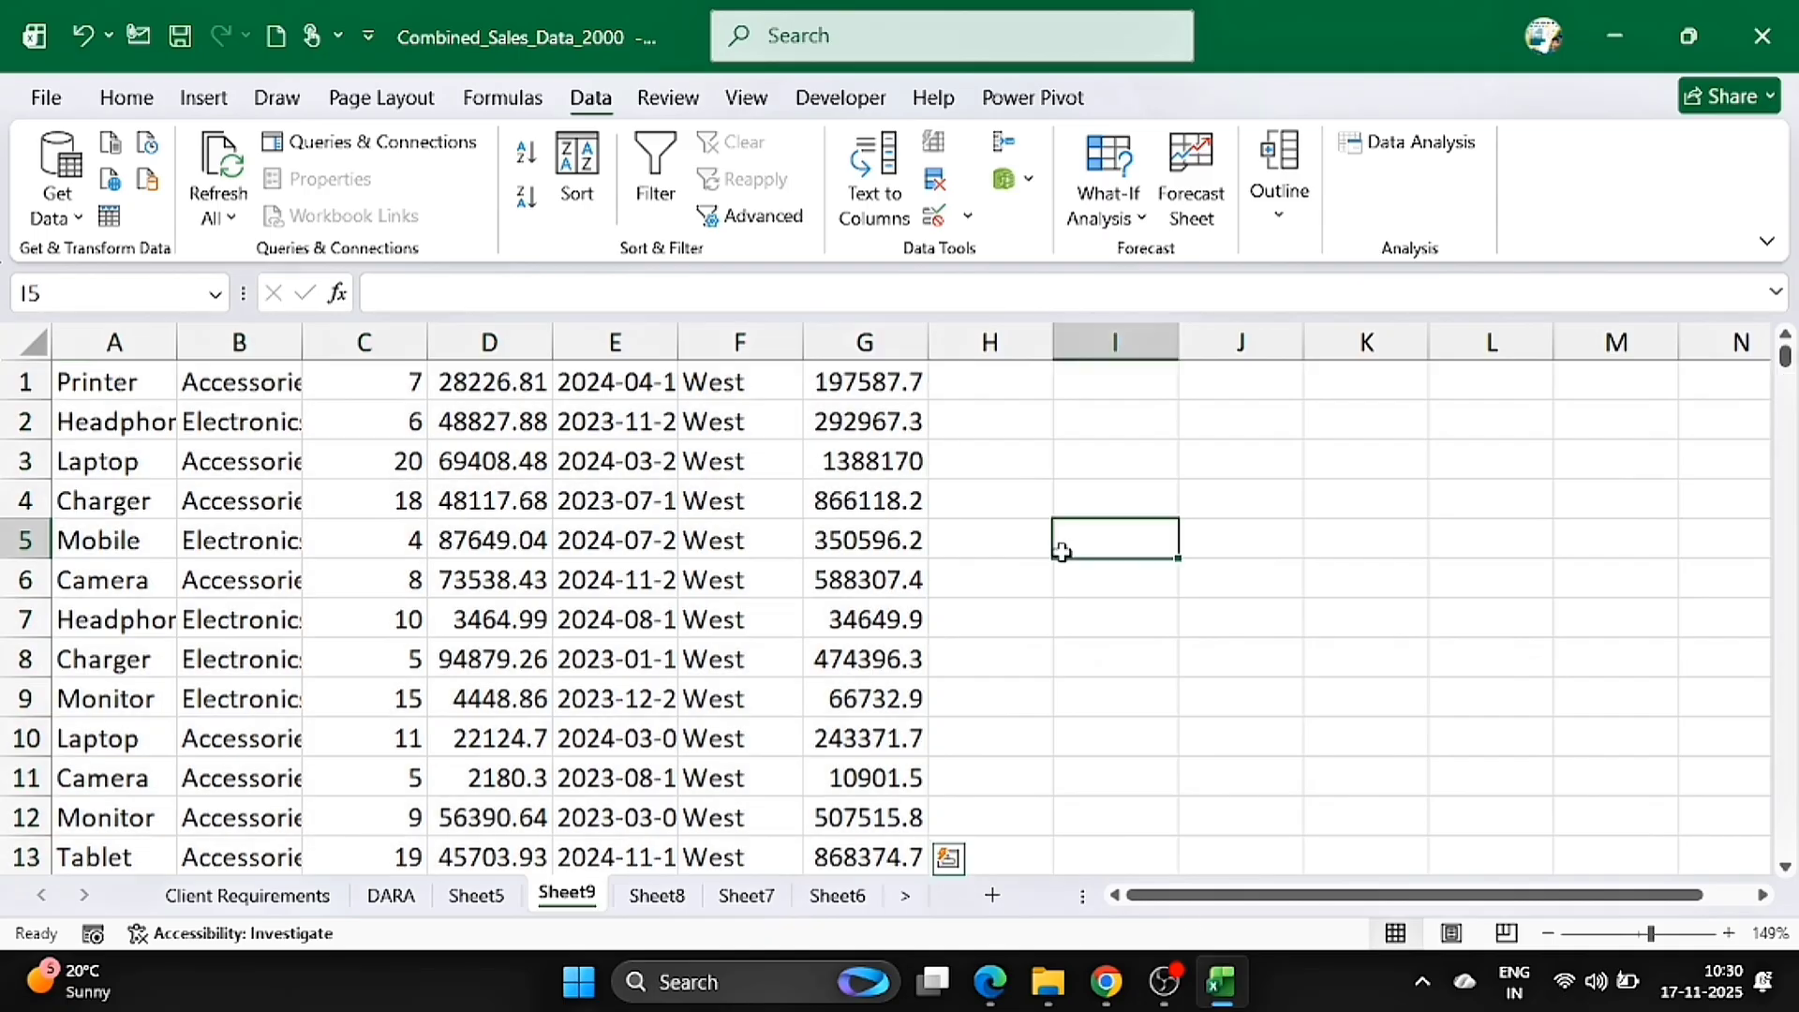
# - Go back to Sheet5 and return to the header row of the filtered data
pyautogui.click(506, 895)
pyautogui.click(478, 694)
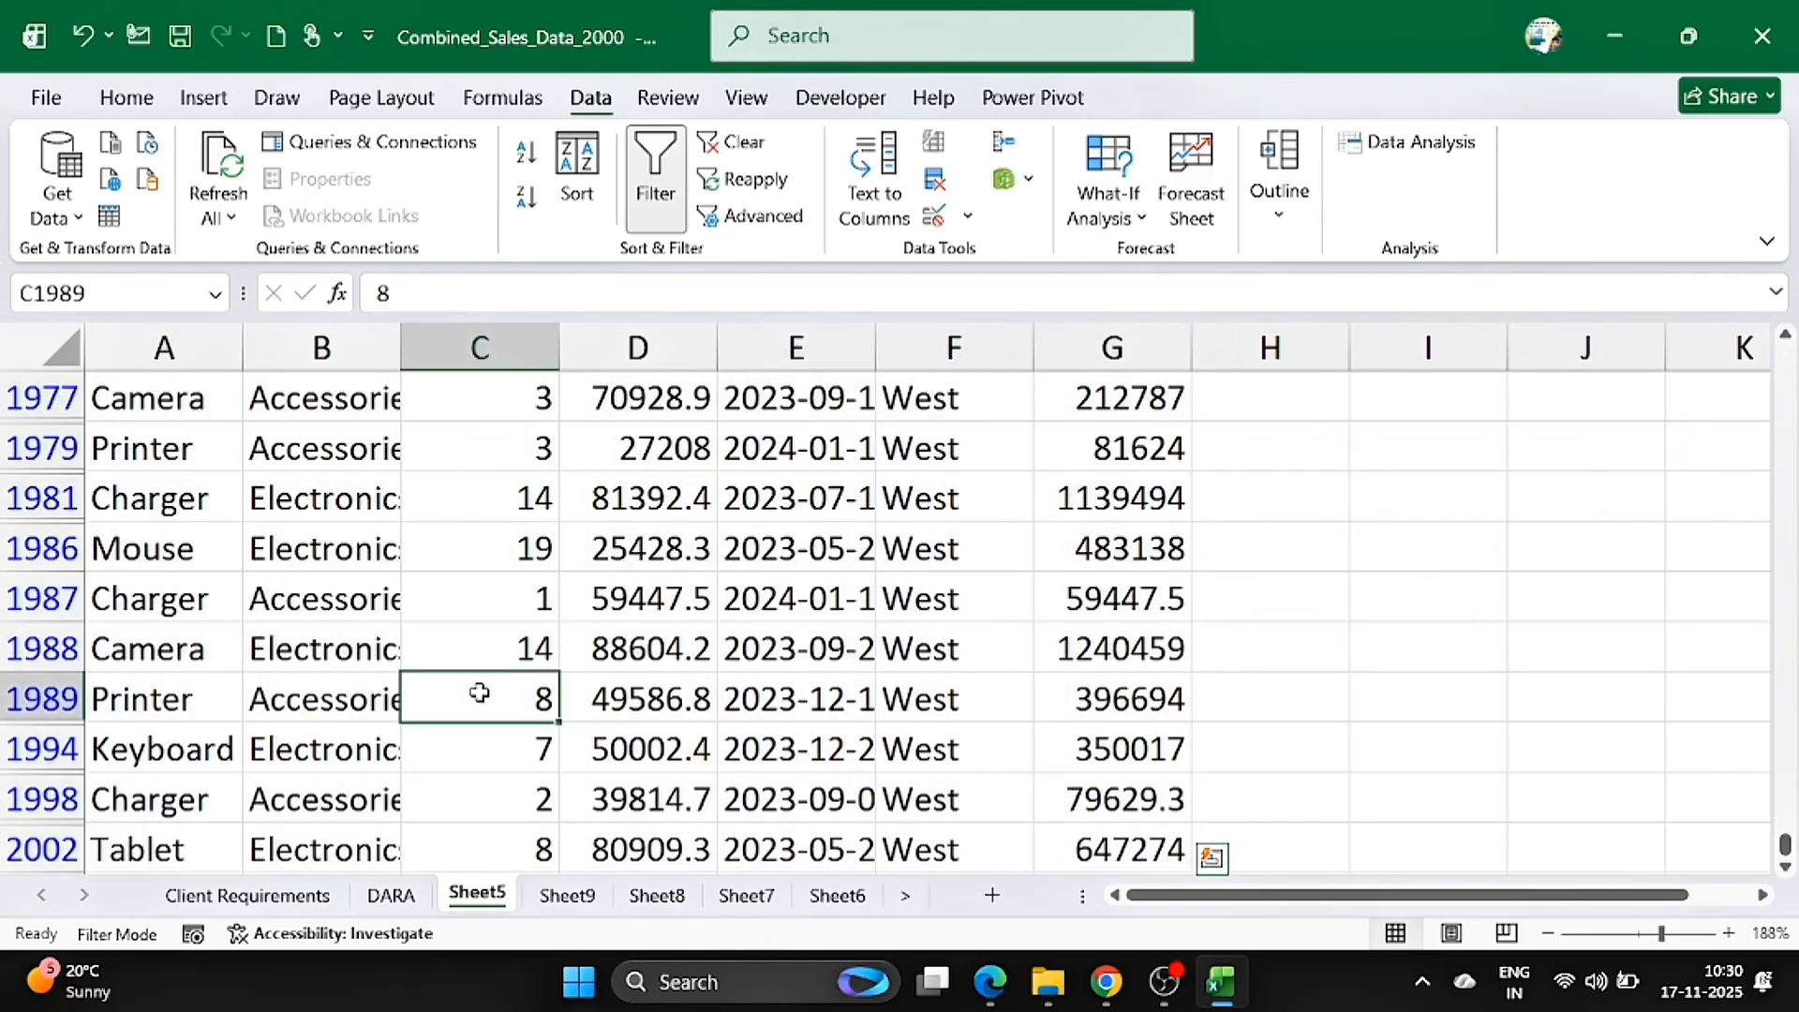
pyautogui.scroll(7, 479, 692)
pyautogui.scroll(3, 479, 692)
pyautogui.press('F2')
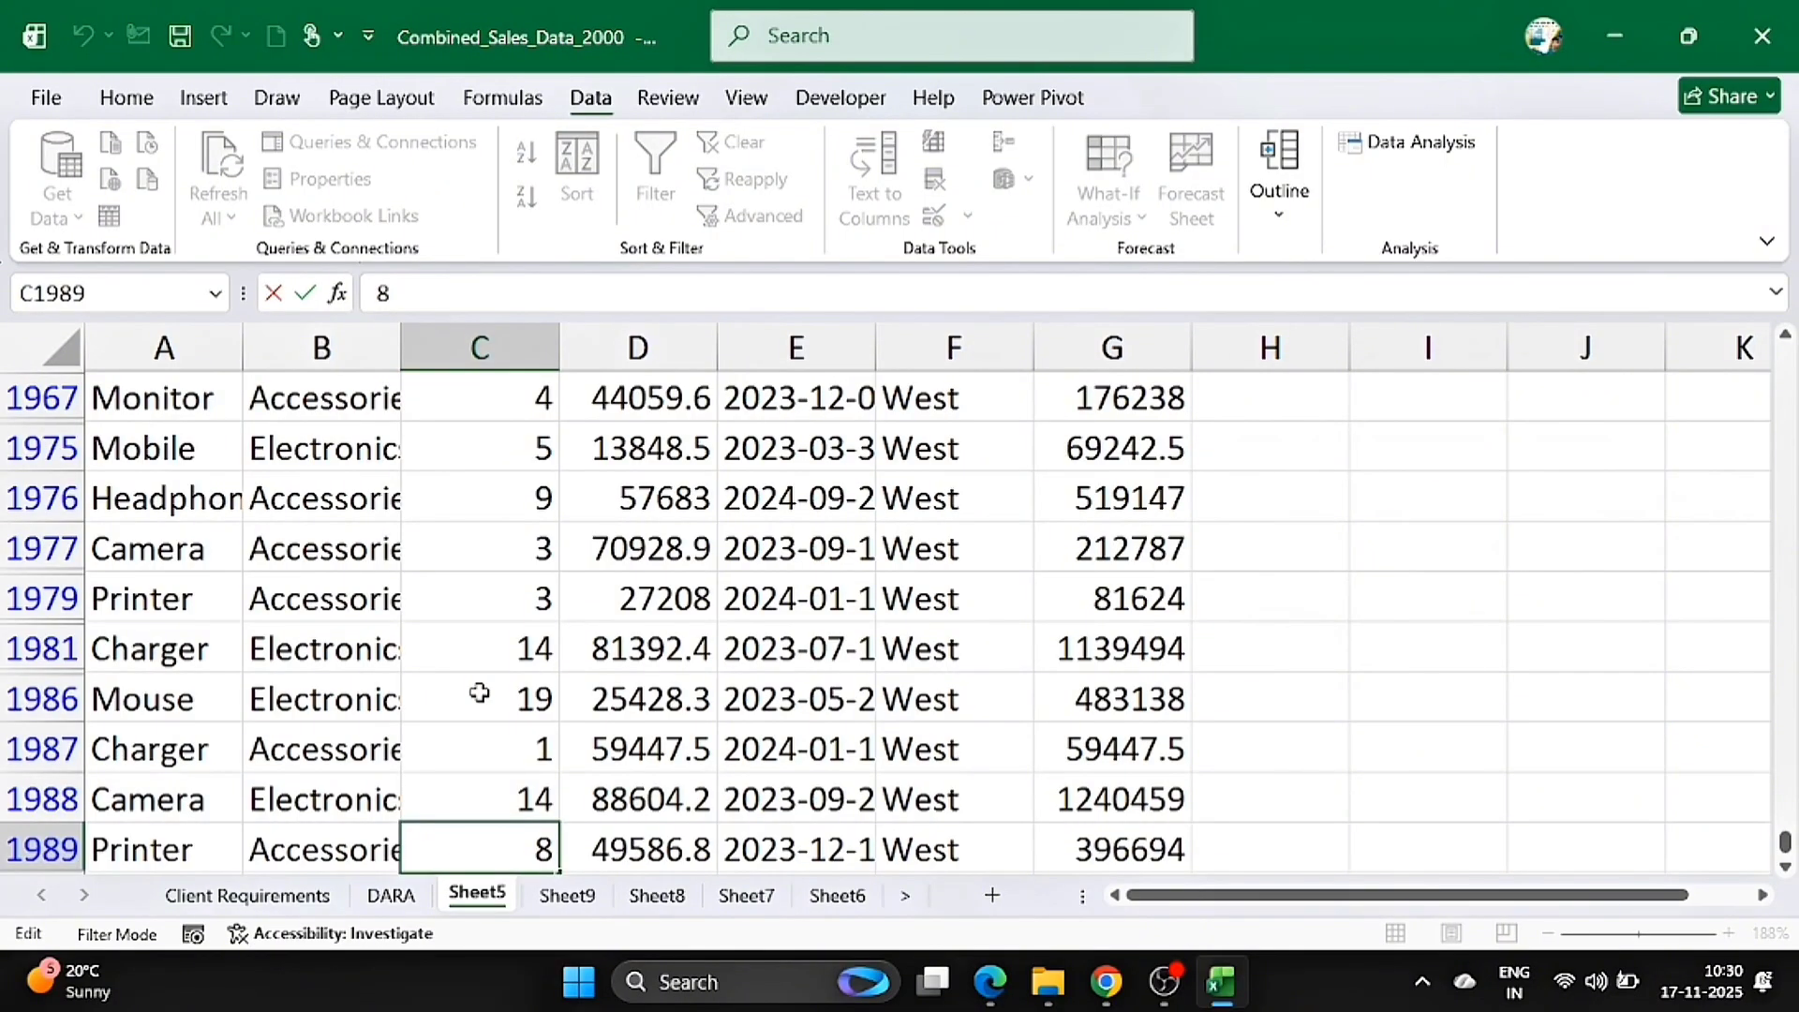
pyautogui.click(480, 692)
pyautogui.hotkey('ctrl', 'Up')
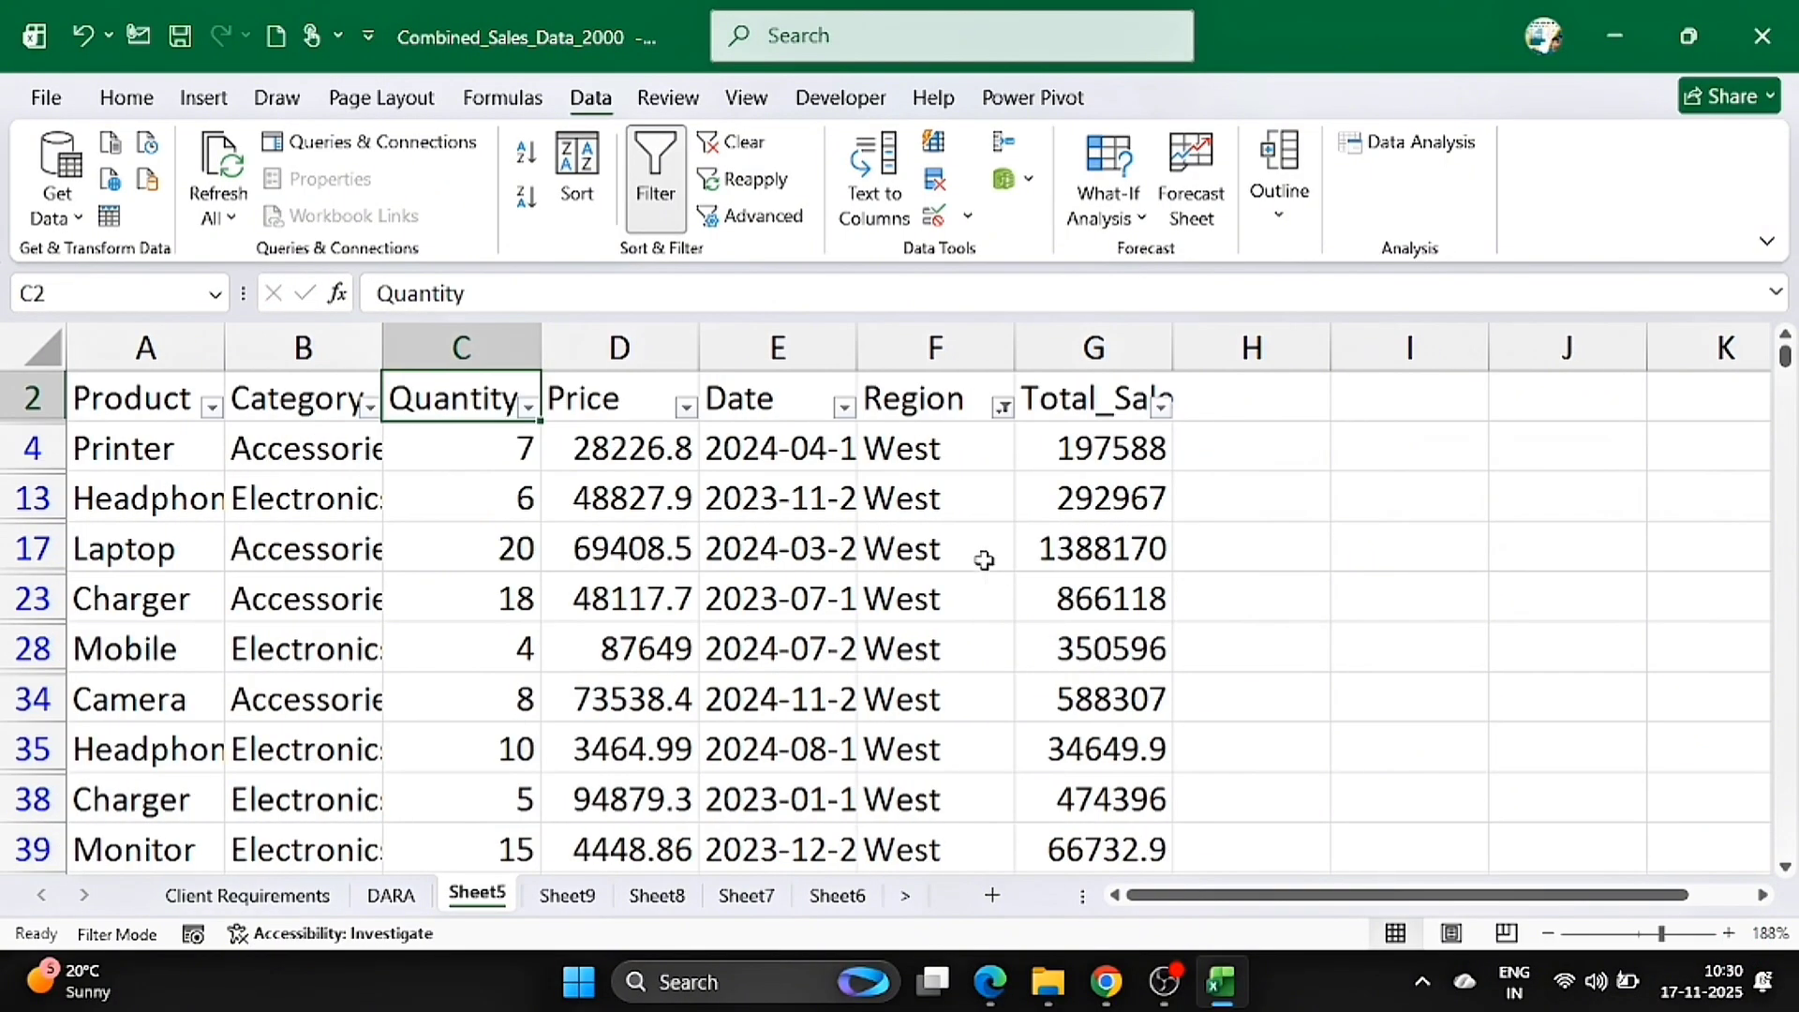
# - Check the copied region rows on Sheet9, Sheet8, Sheet7 and Sheet6
pyautogui.click(566, 894)
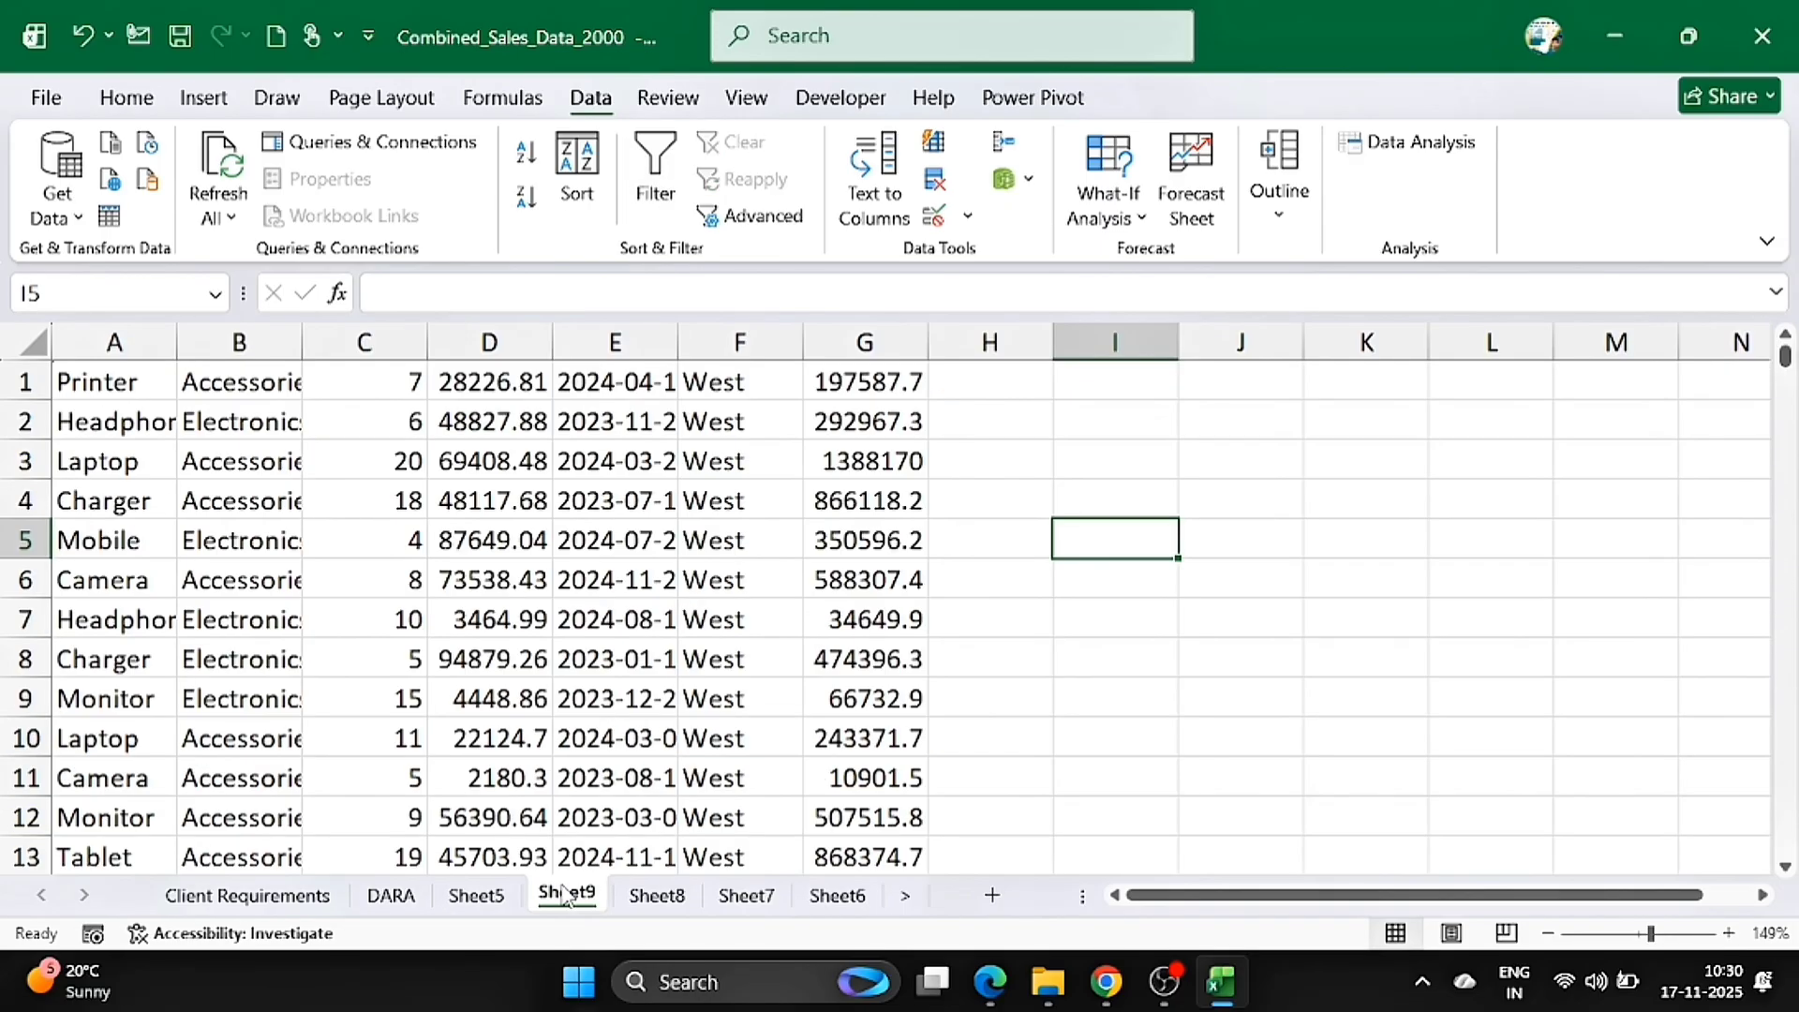
pyautogui.click(647, 900)
pyautogui.click(736, 901)
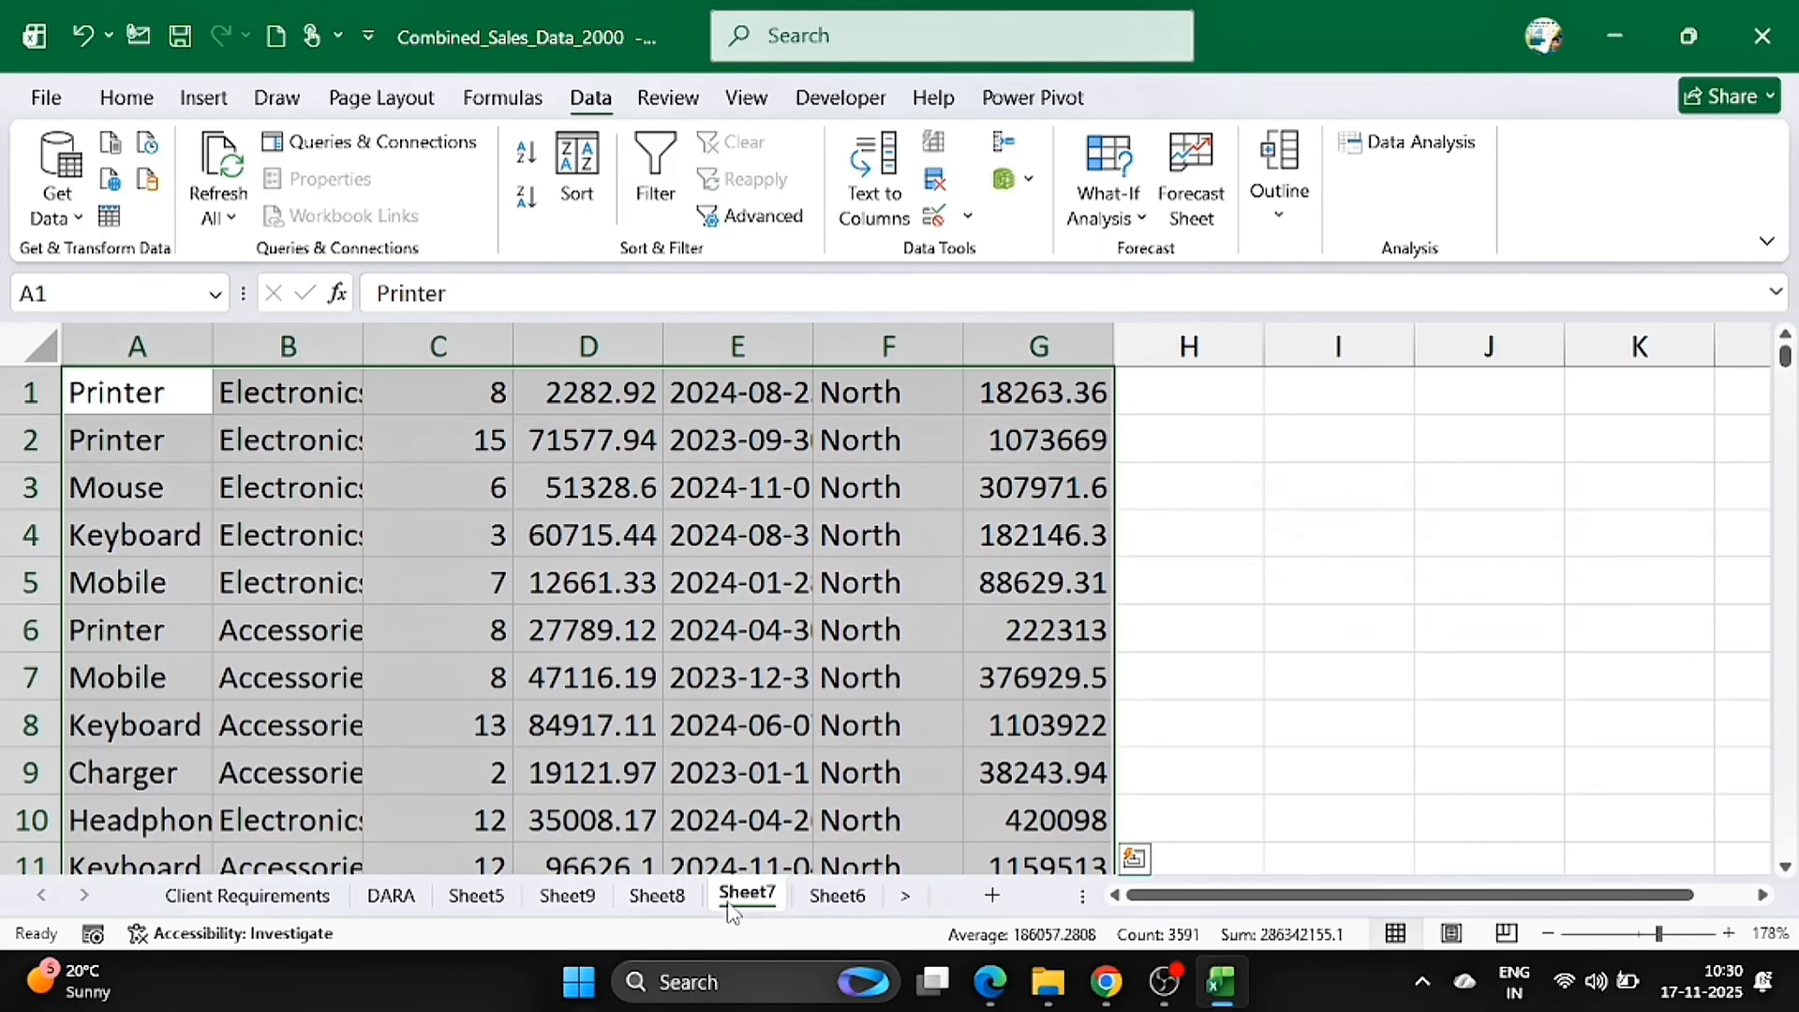
pyautogui.click(816, 902)
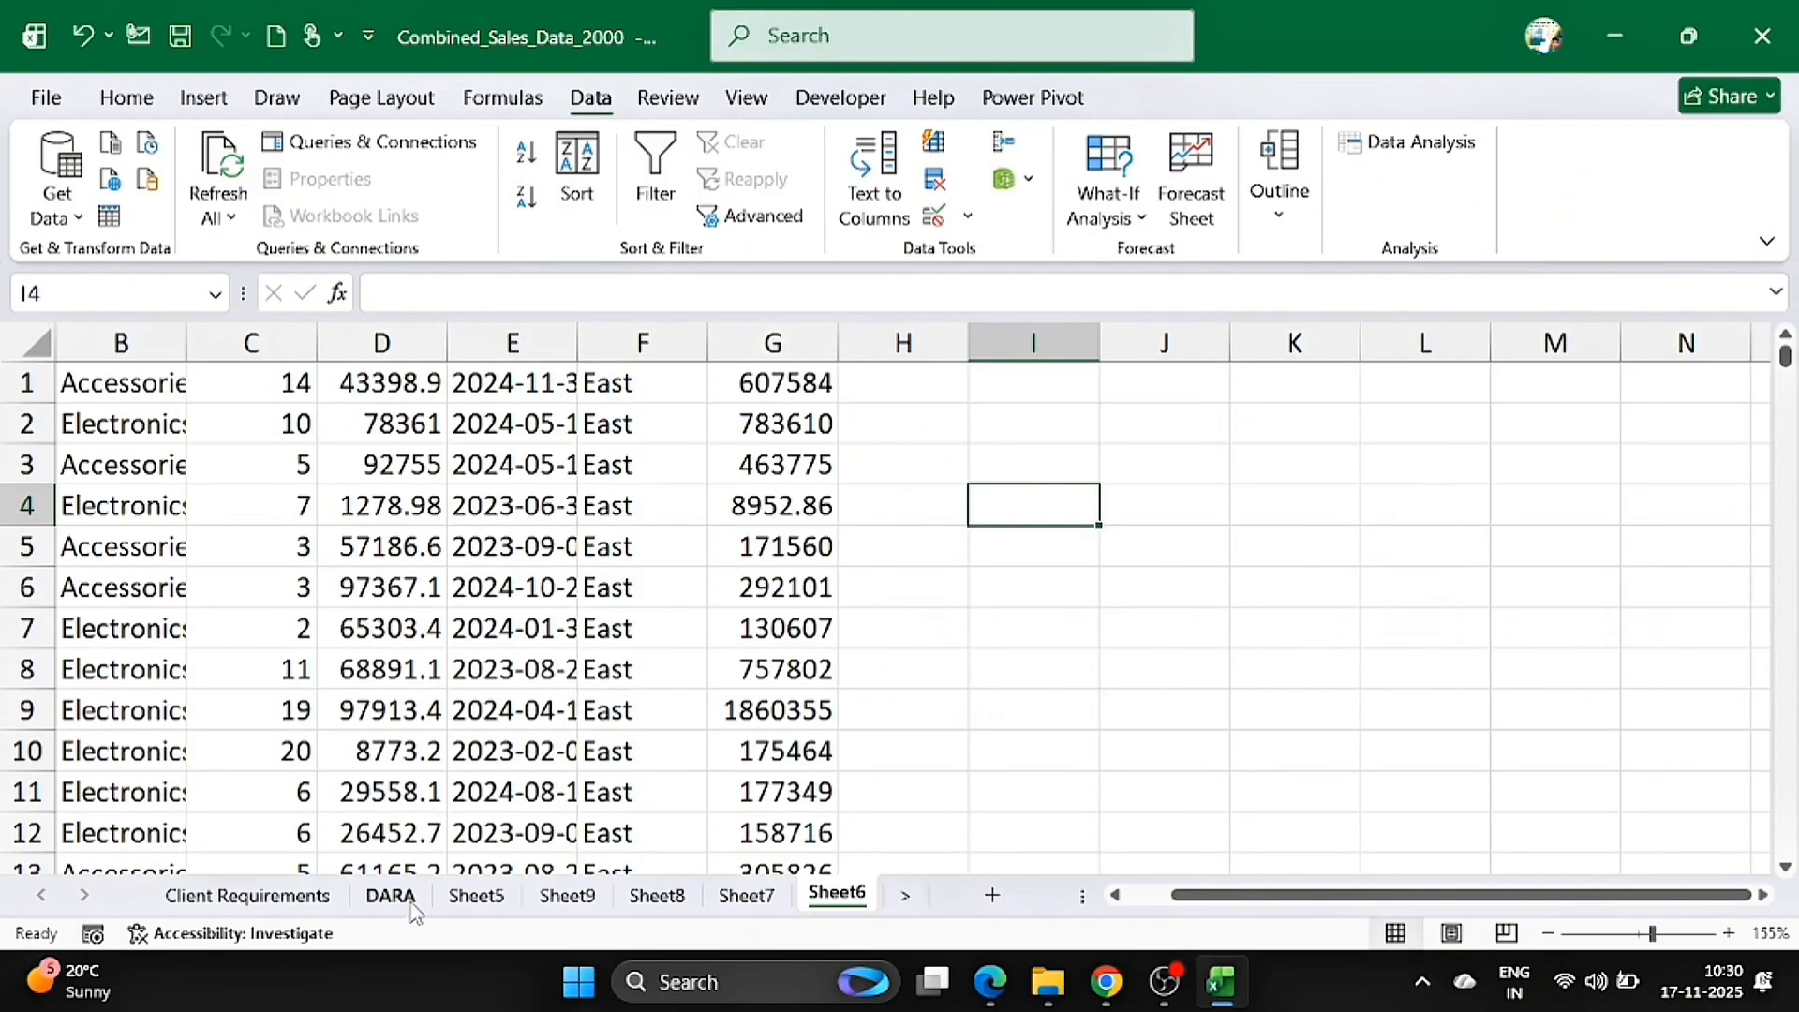
# - Delete the source worksheet Sheet5 from the workbook
pyautogui.click(470, 899)
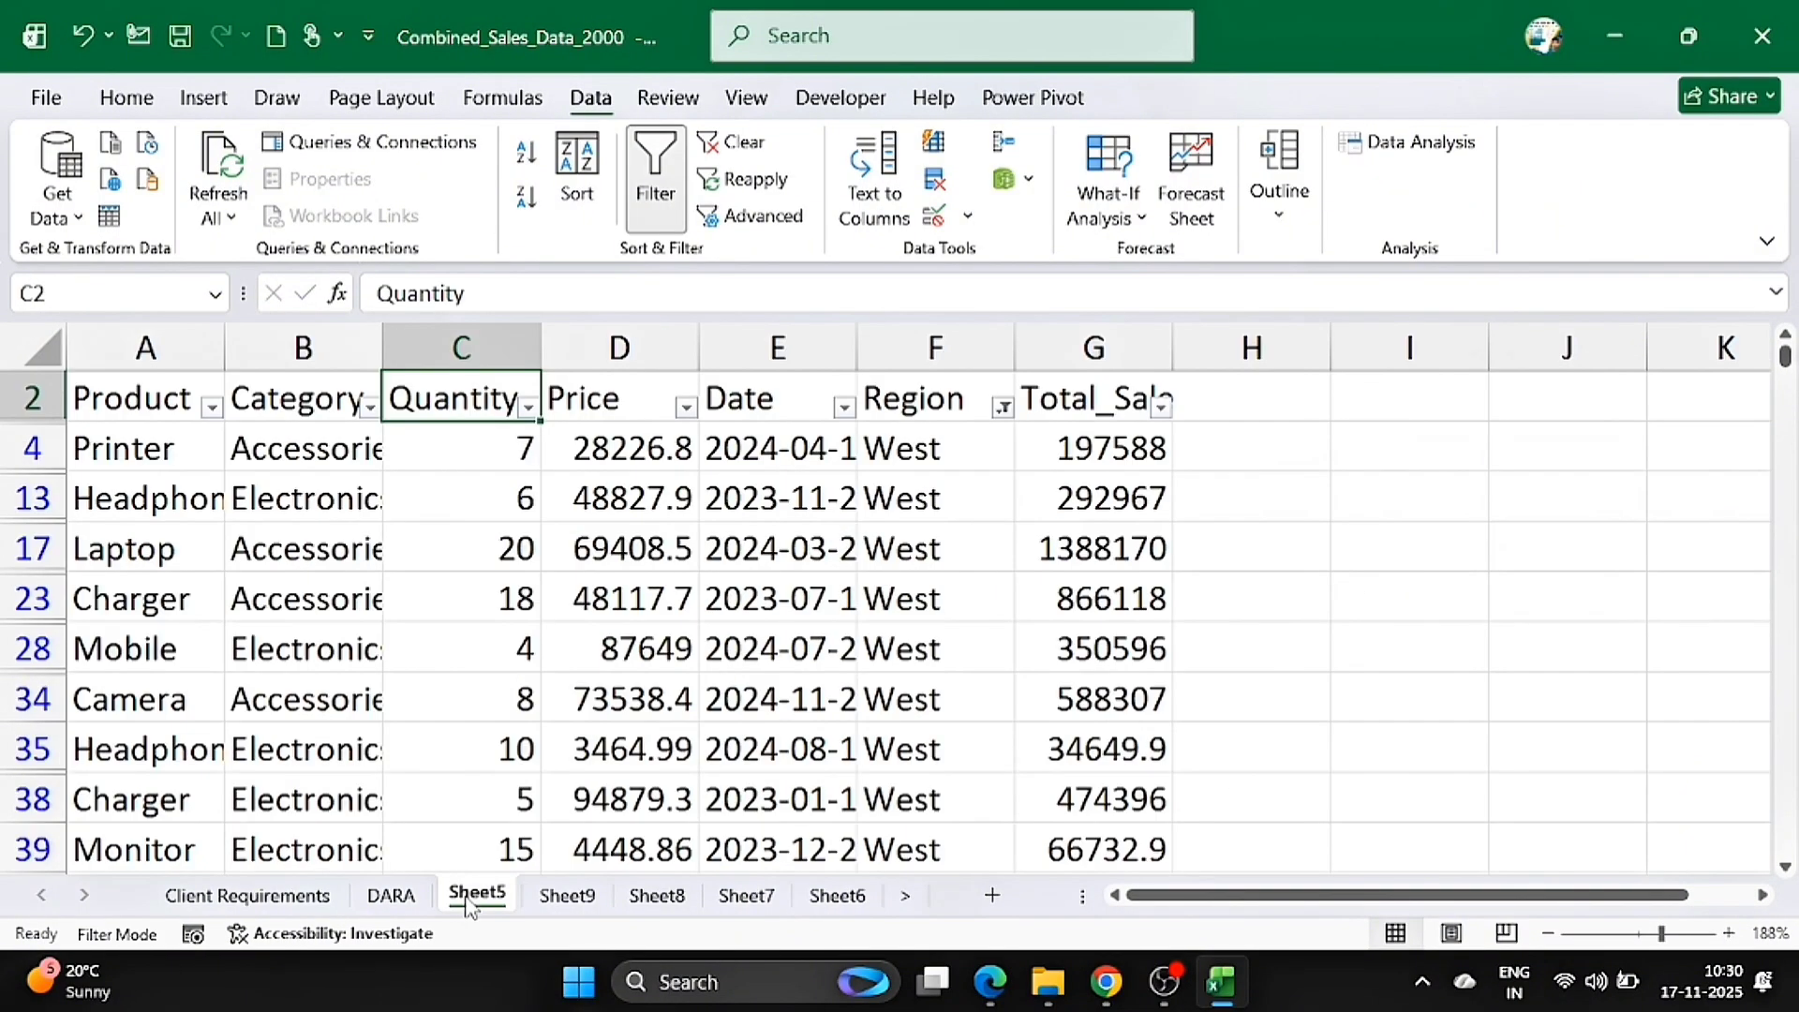
pyautogui.rightClick(467, 901)
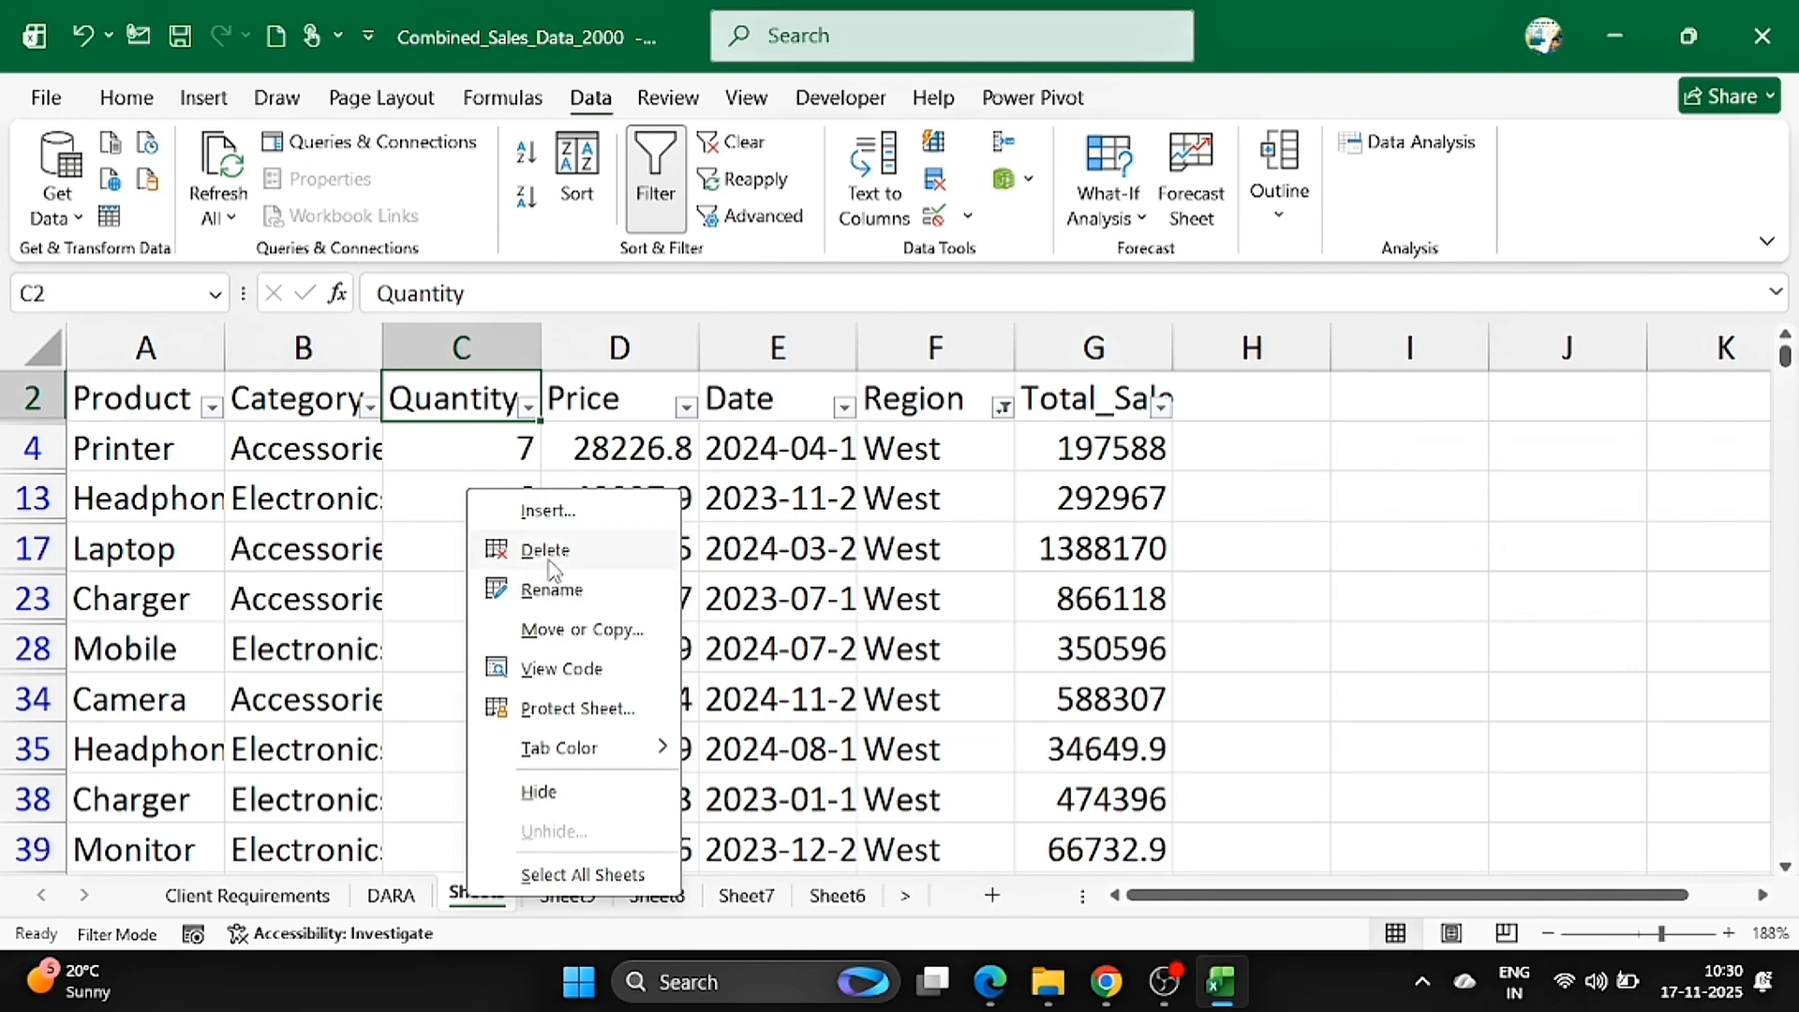
pyautogui.click(502, 550)
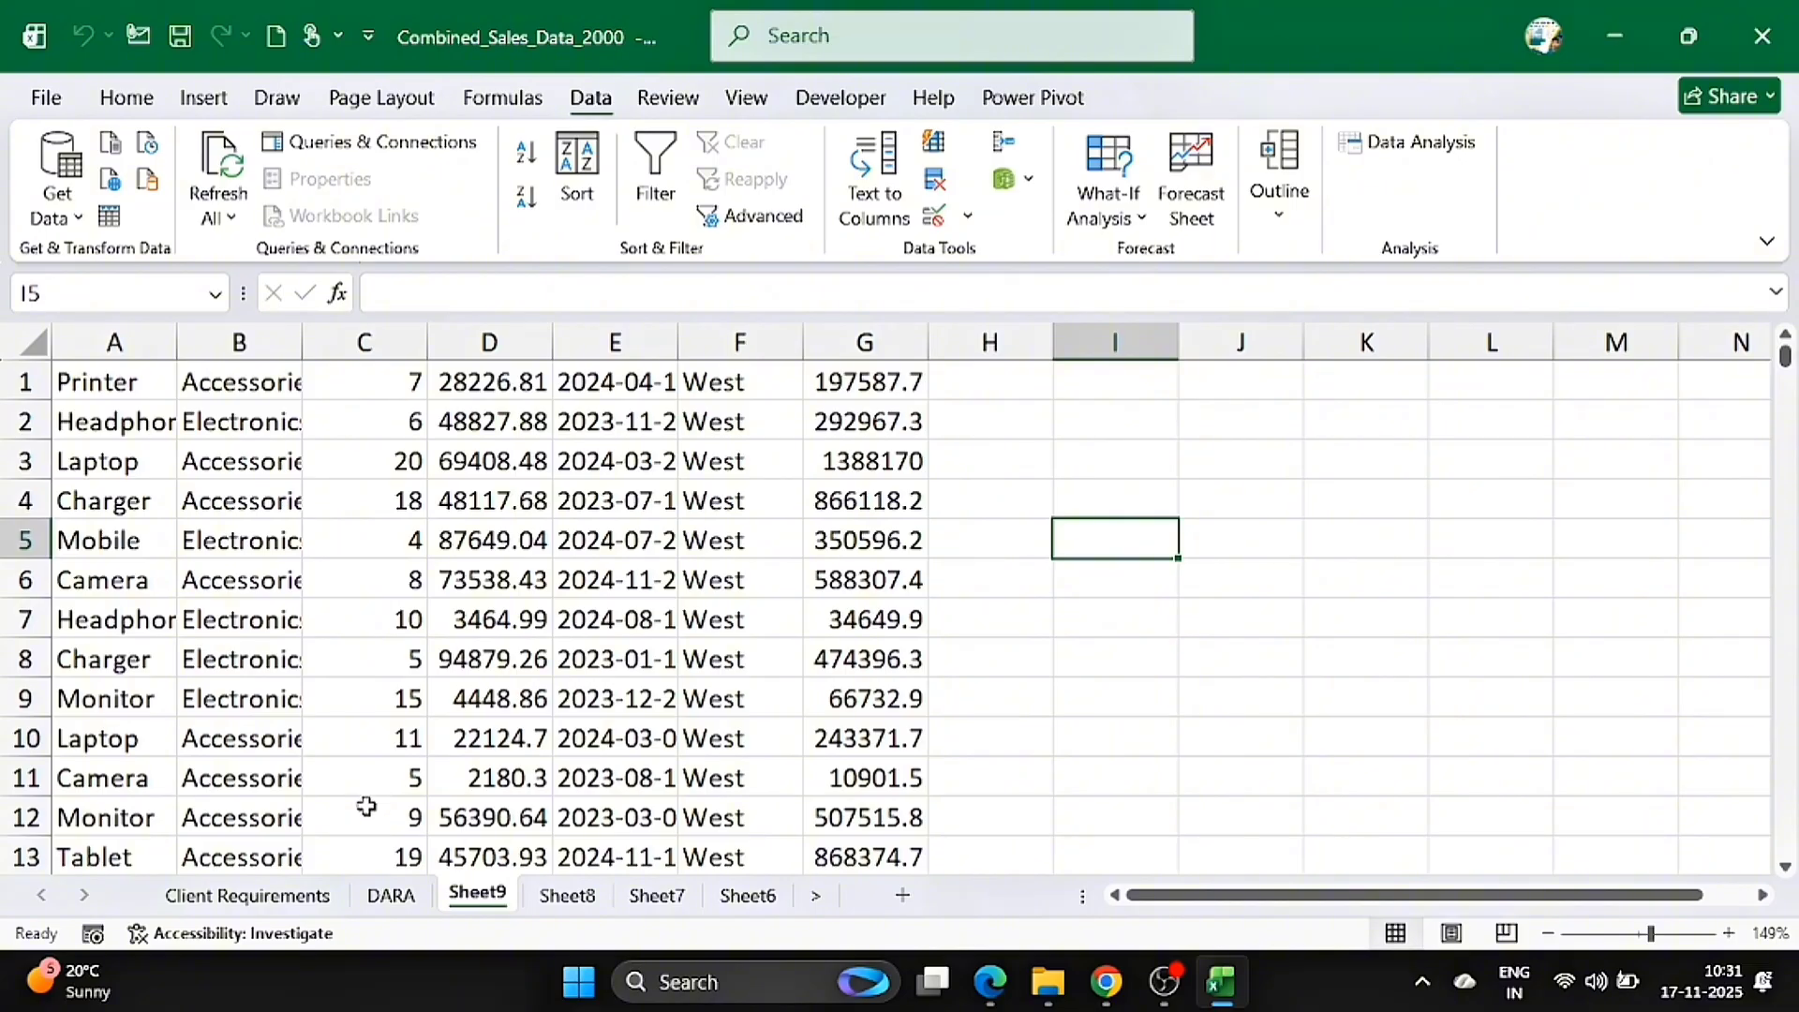
# - Turn on filtering for the West data on Sheet9 and show only the top 10 items by the total sales values in column G
pyautogui.click(565, 898)
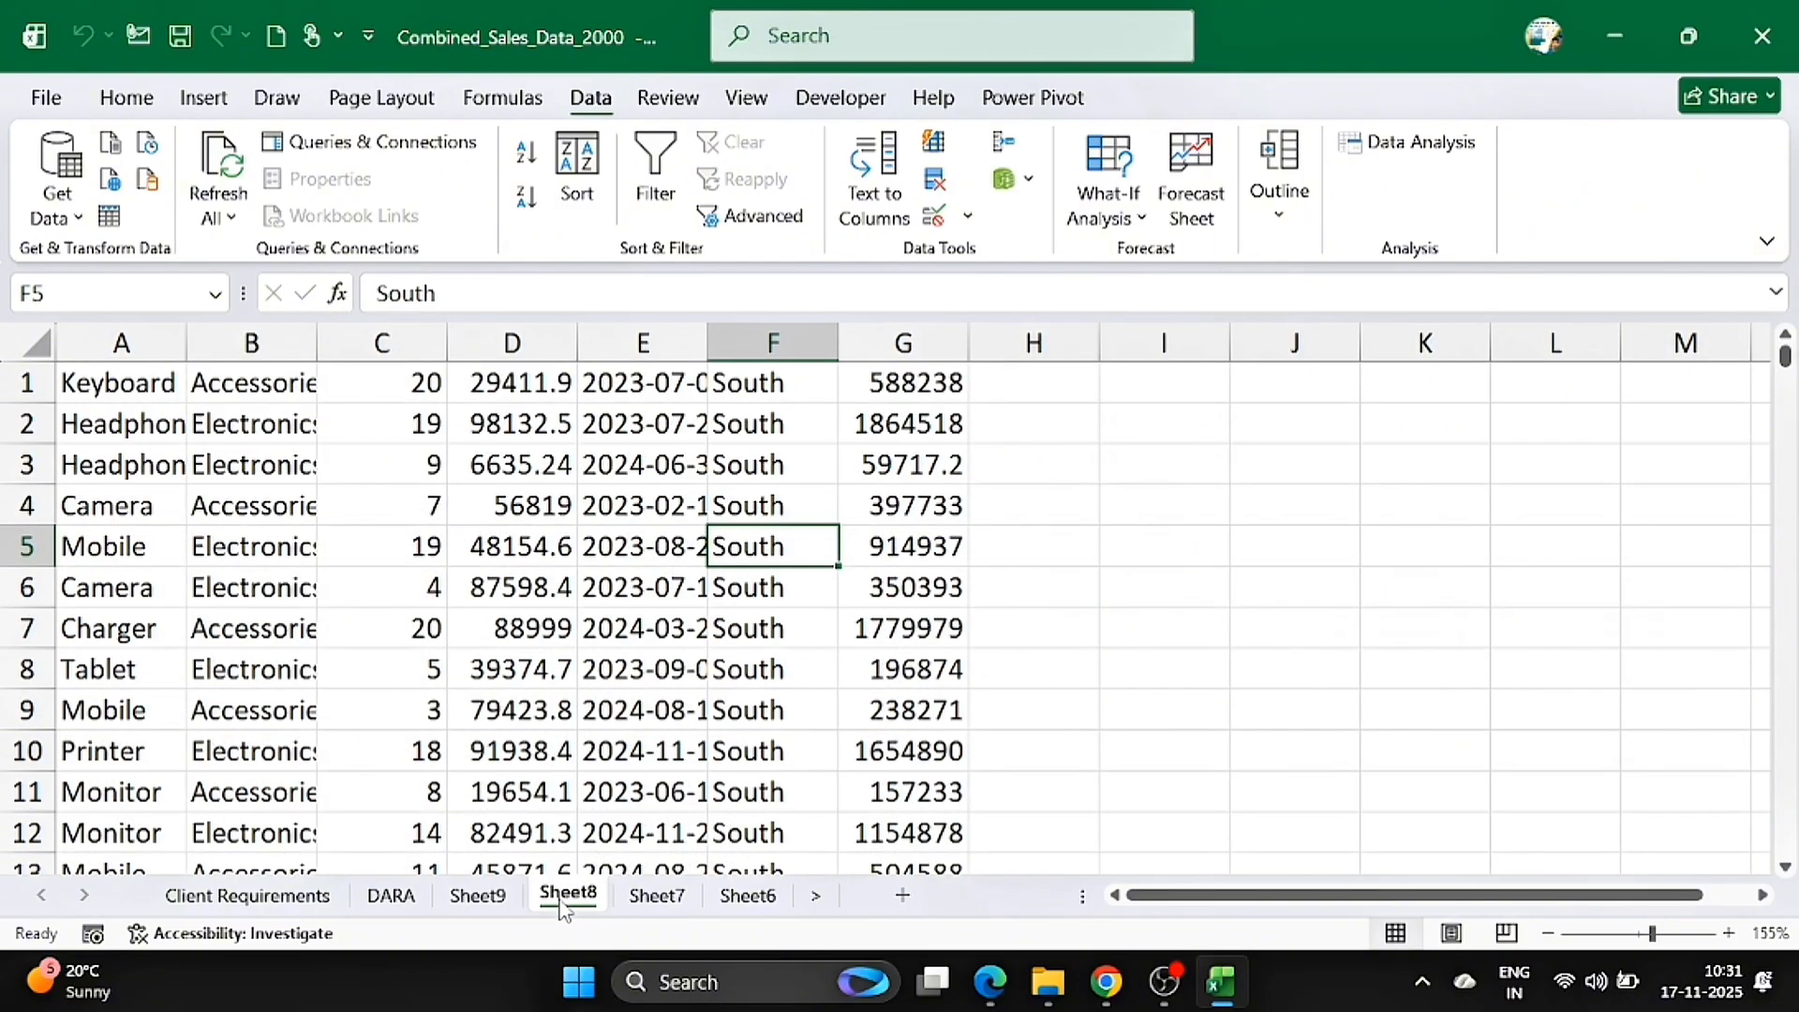
pyautogui.click(510, 902)
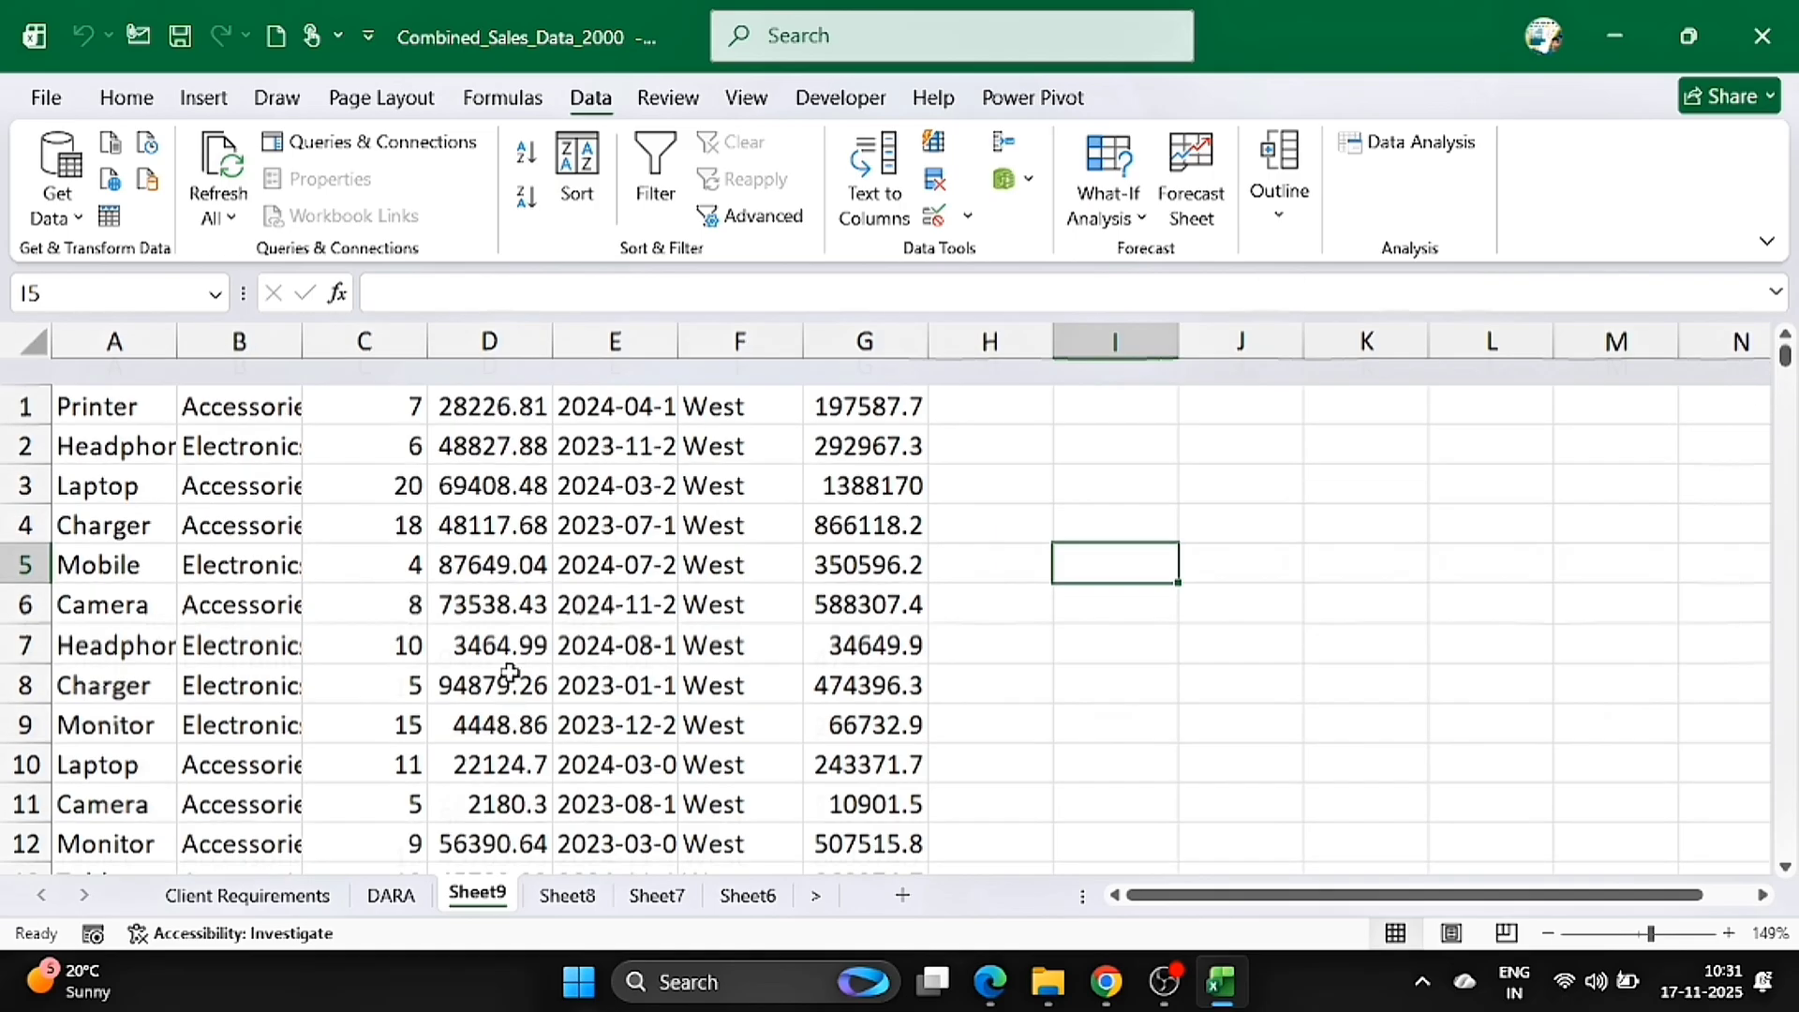
pyautogui.click(589, 566)
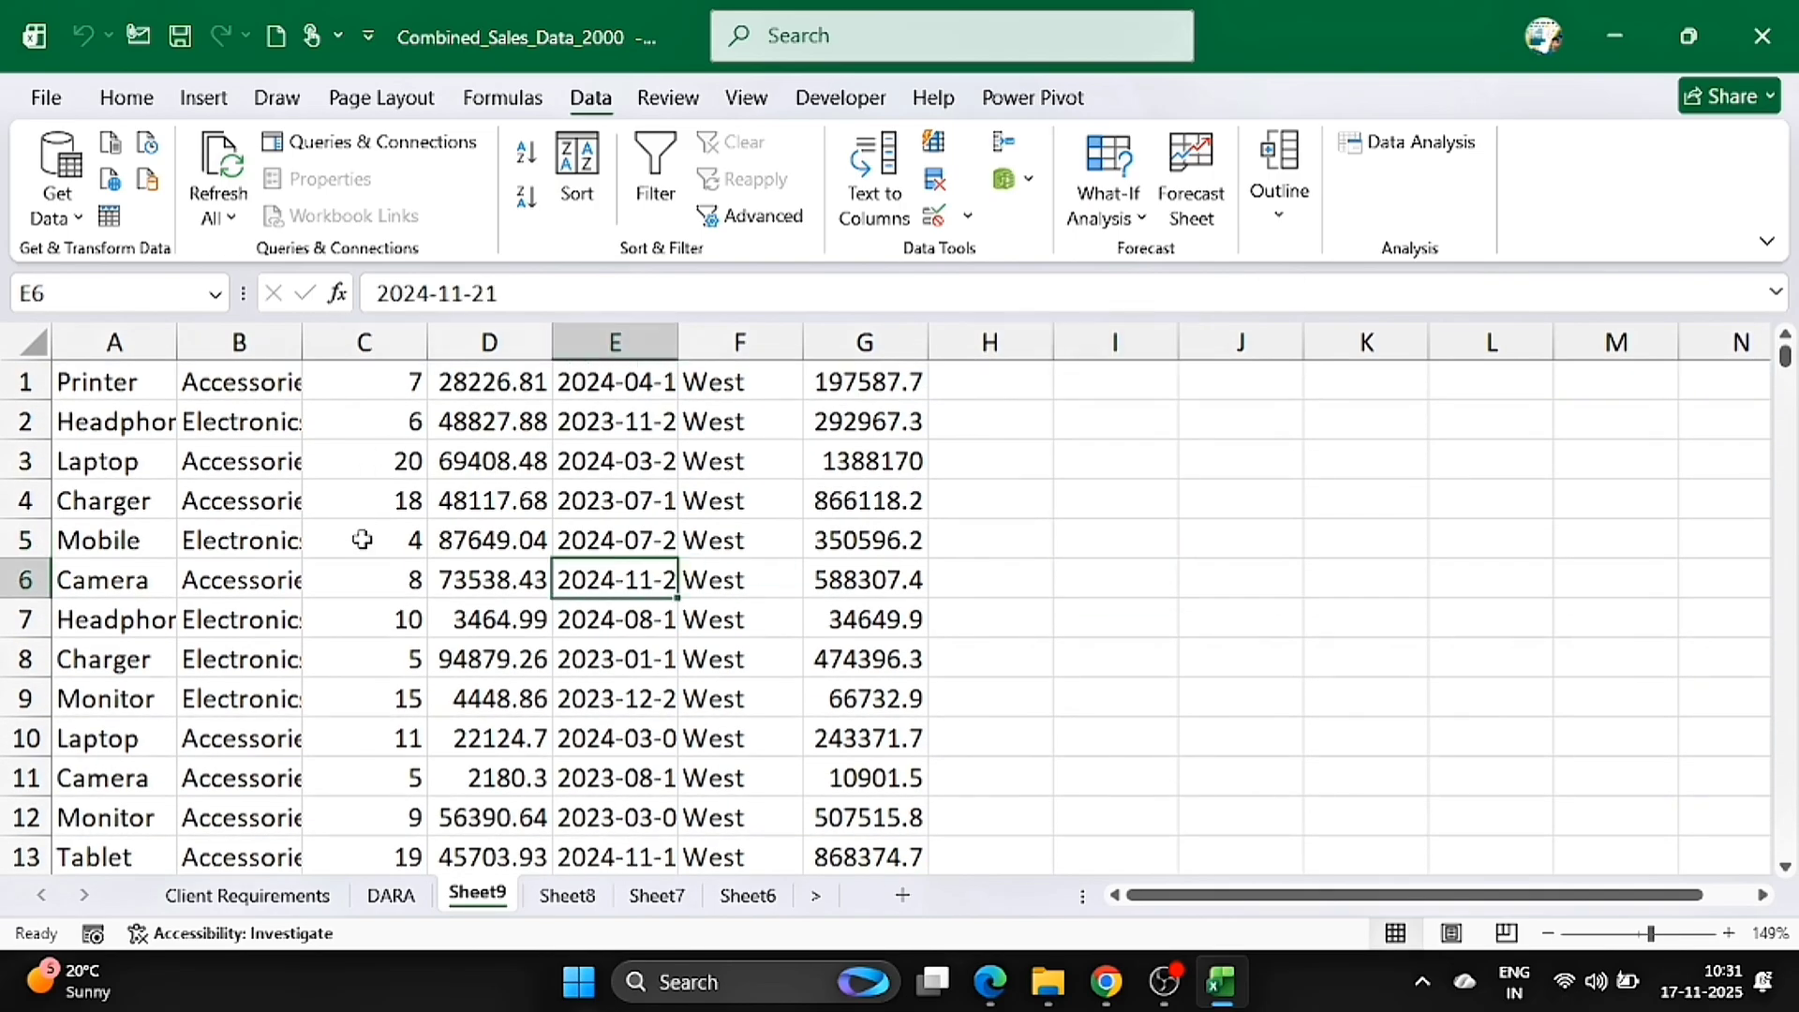
pyautogui.click(395, 617)
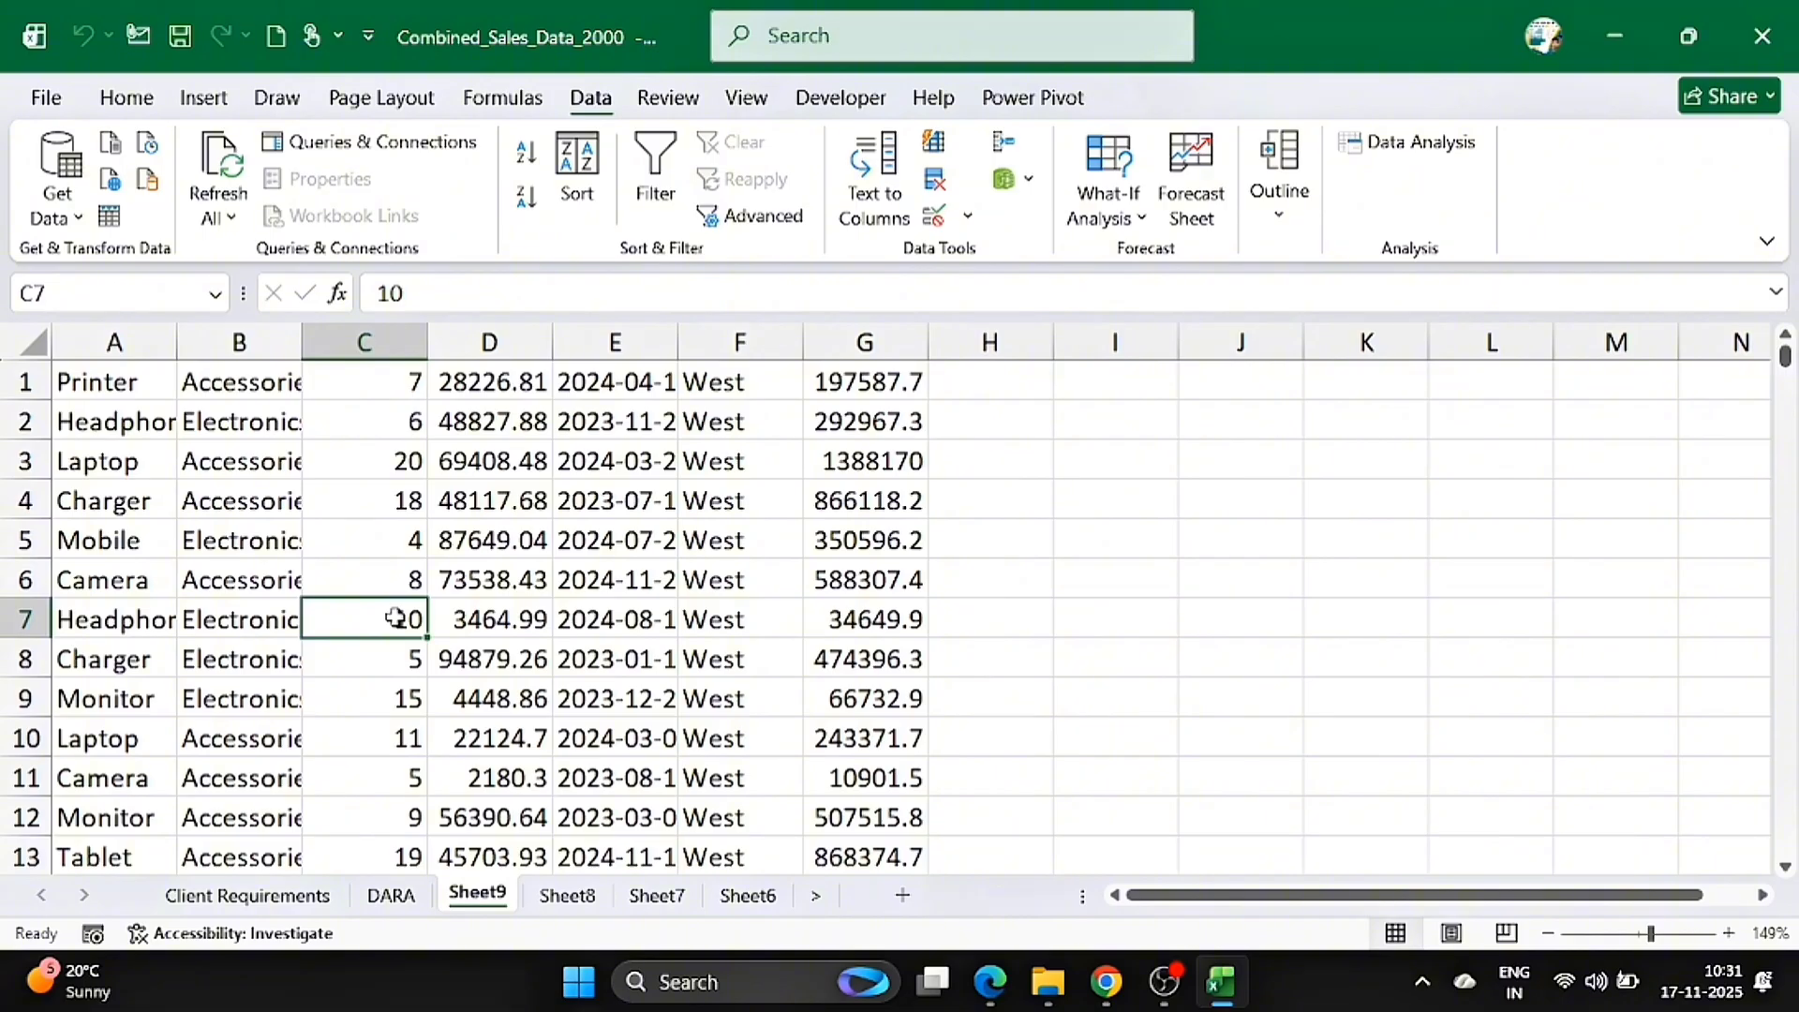
pyautogui.hotkey('ctrl', 'shift', 'l')
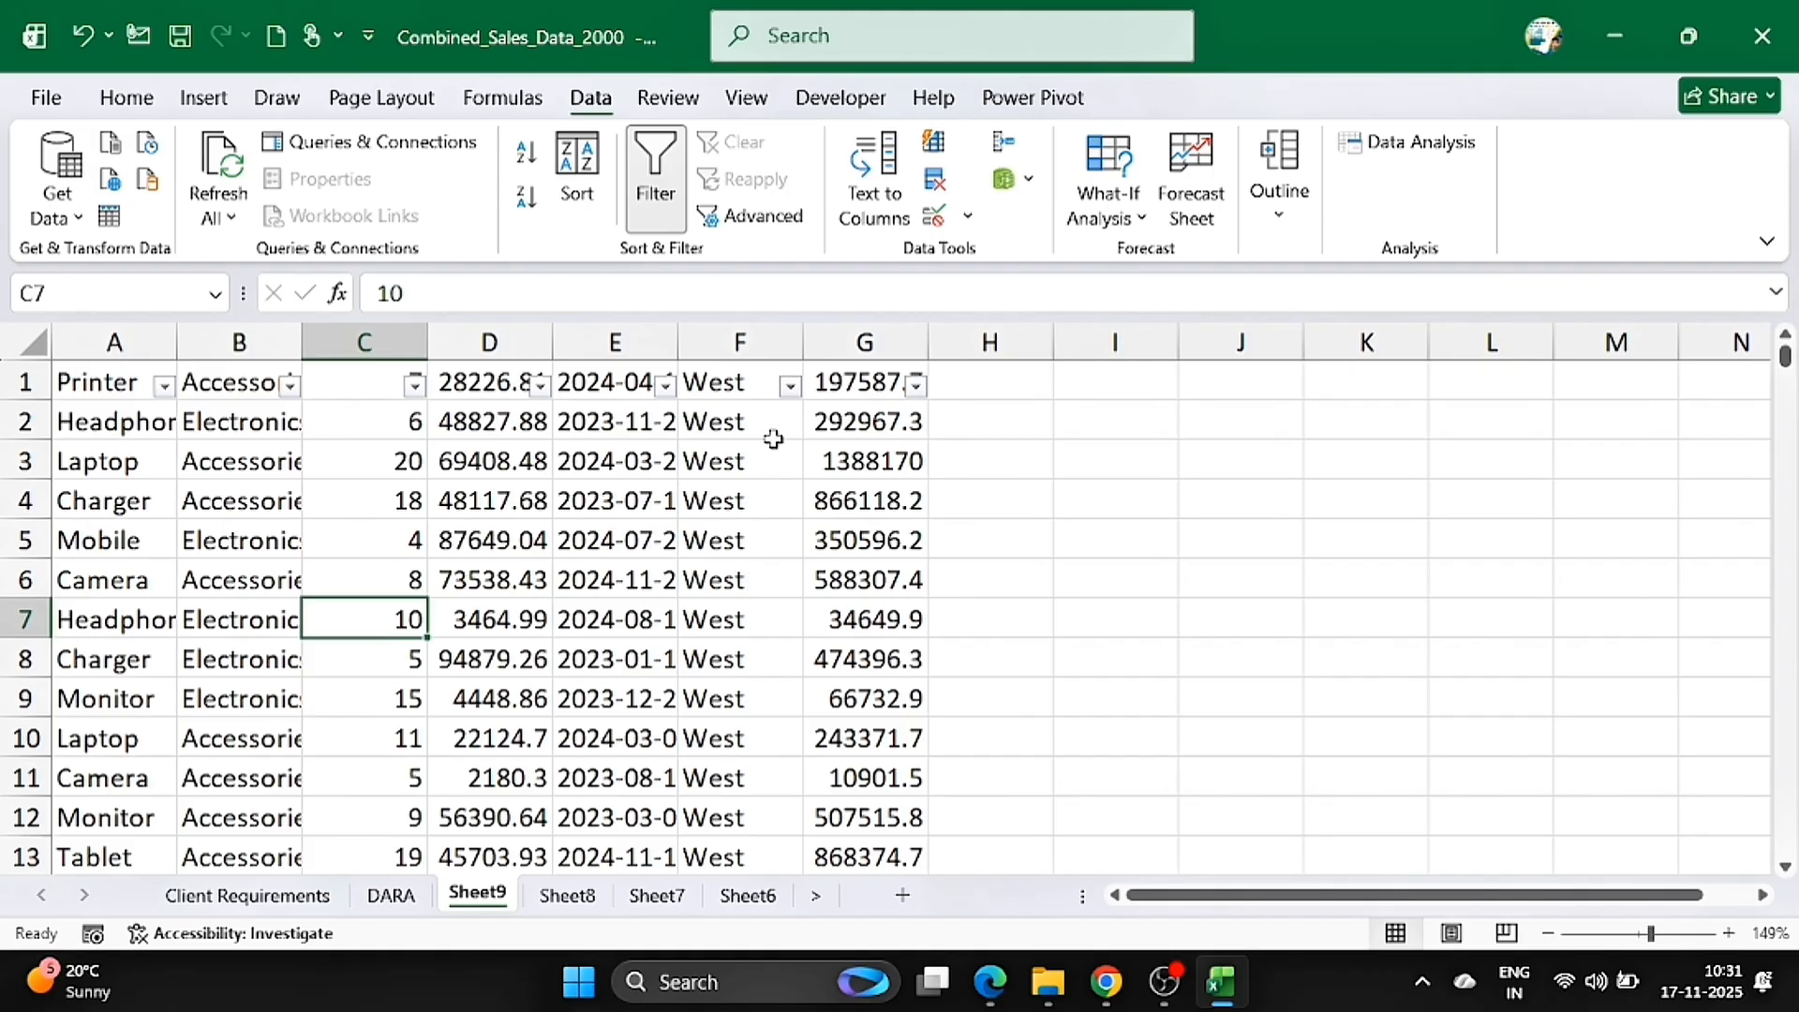
pyautogui.click(917, 384)
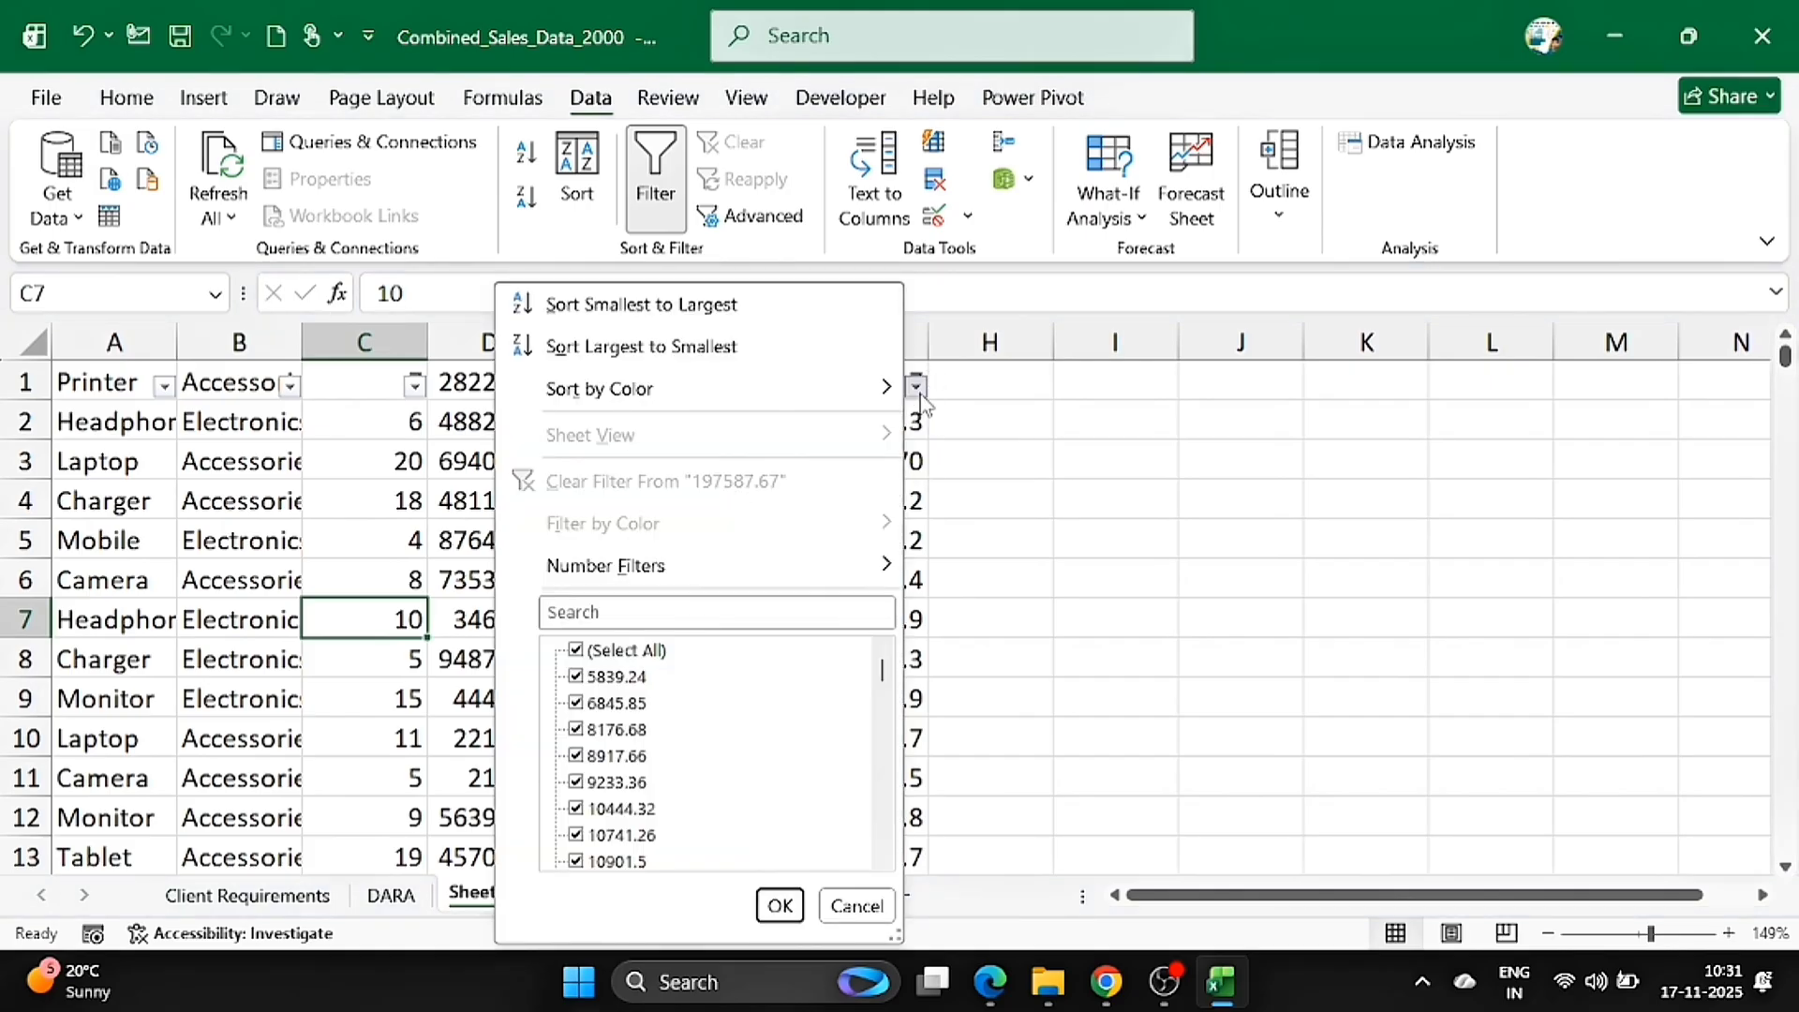
pyautogui.moveTo(743, 574)
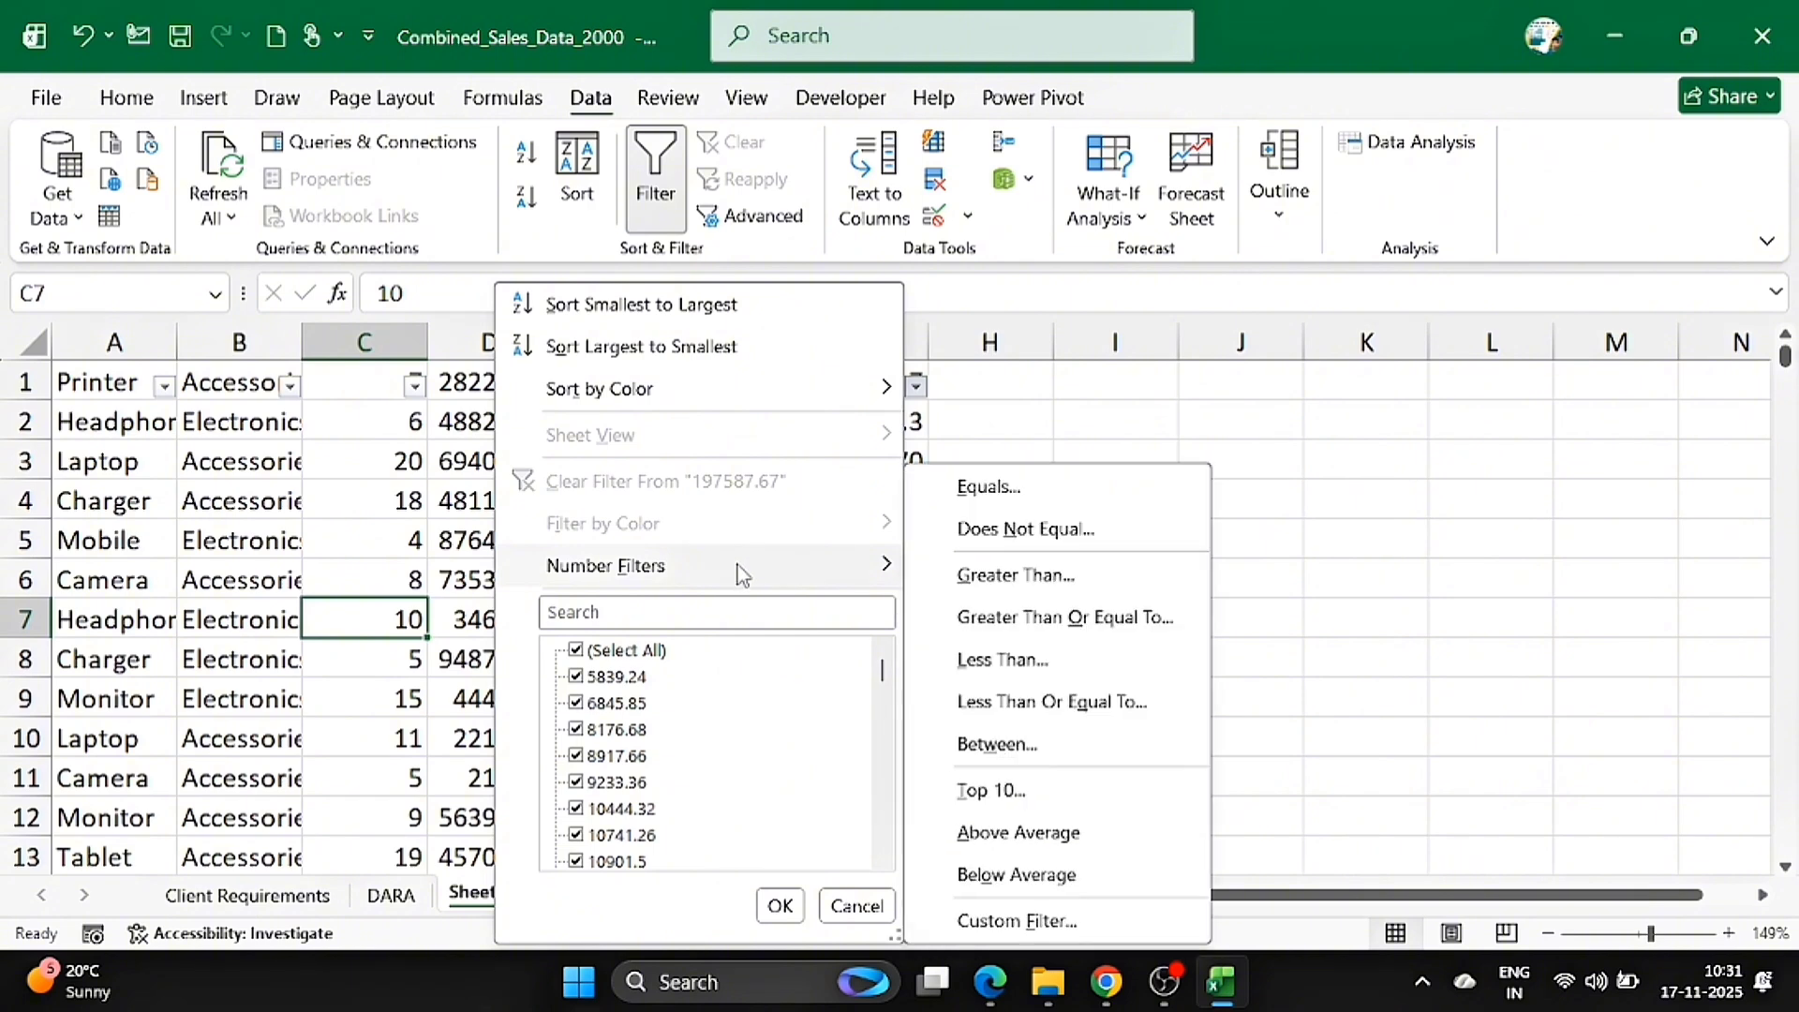
pyautogui.click(1008, 799)
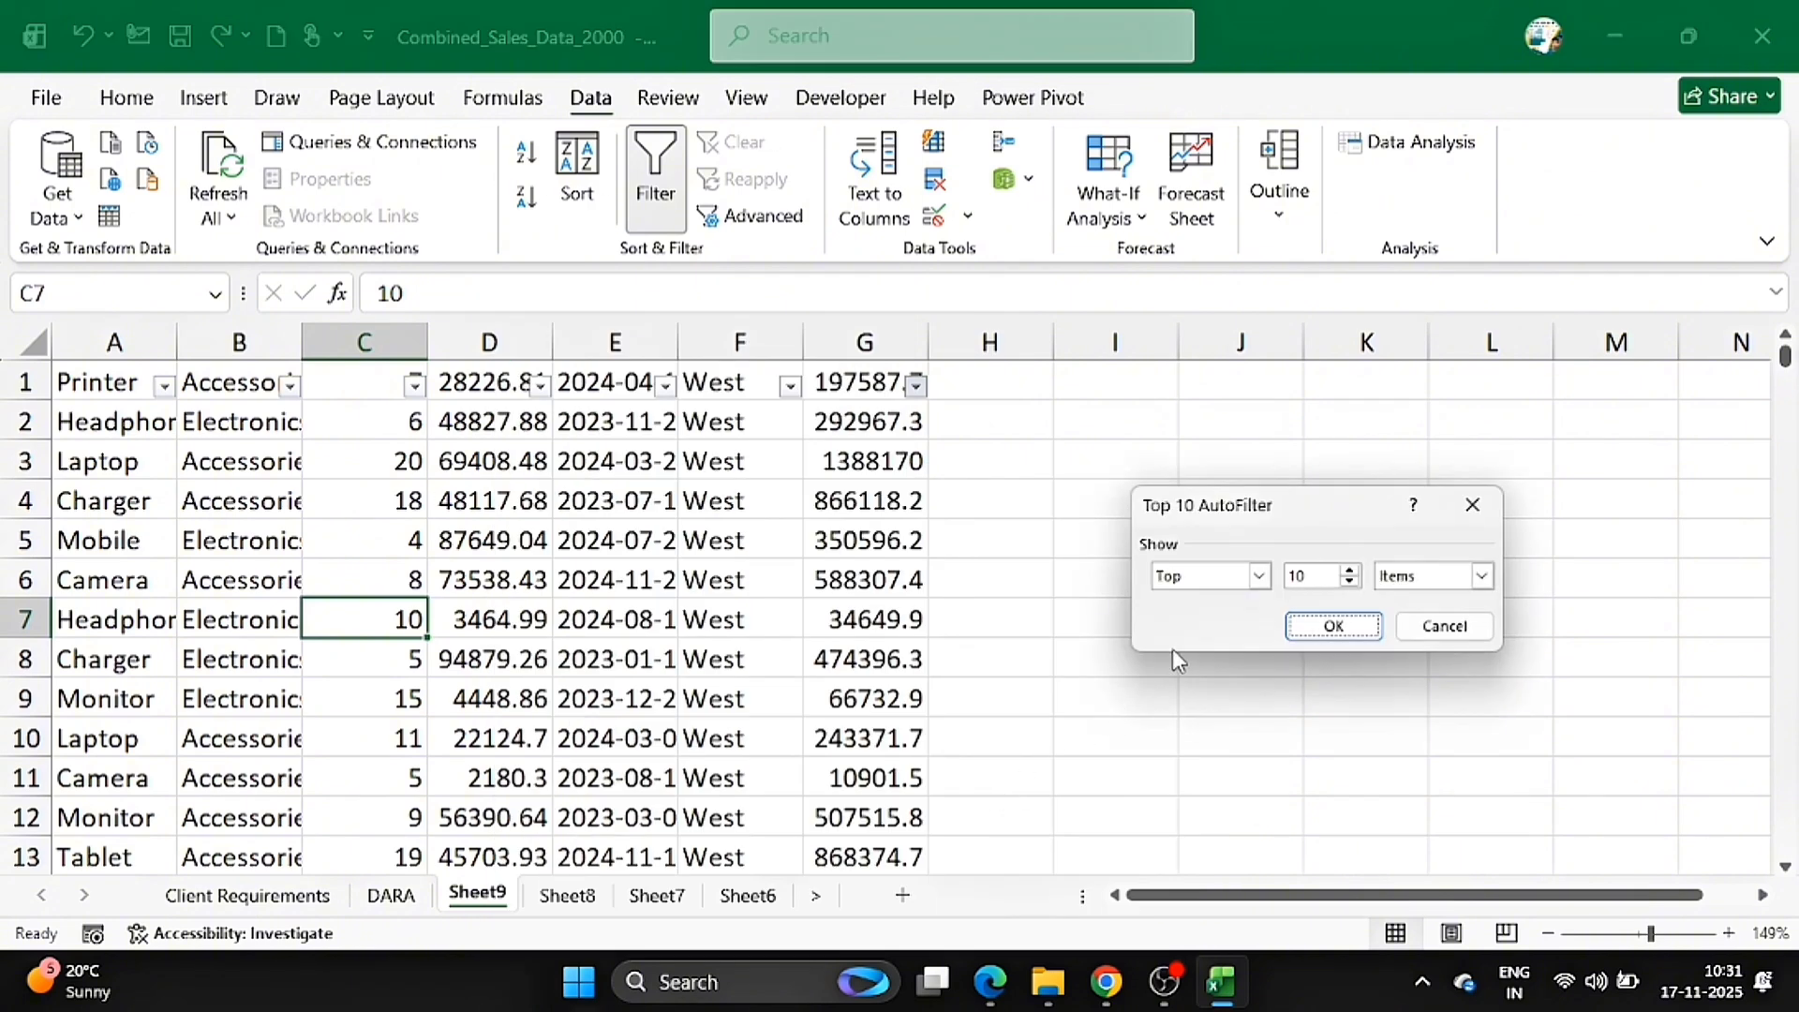
pyautogui.click(1359, 637)
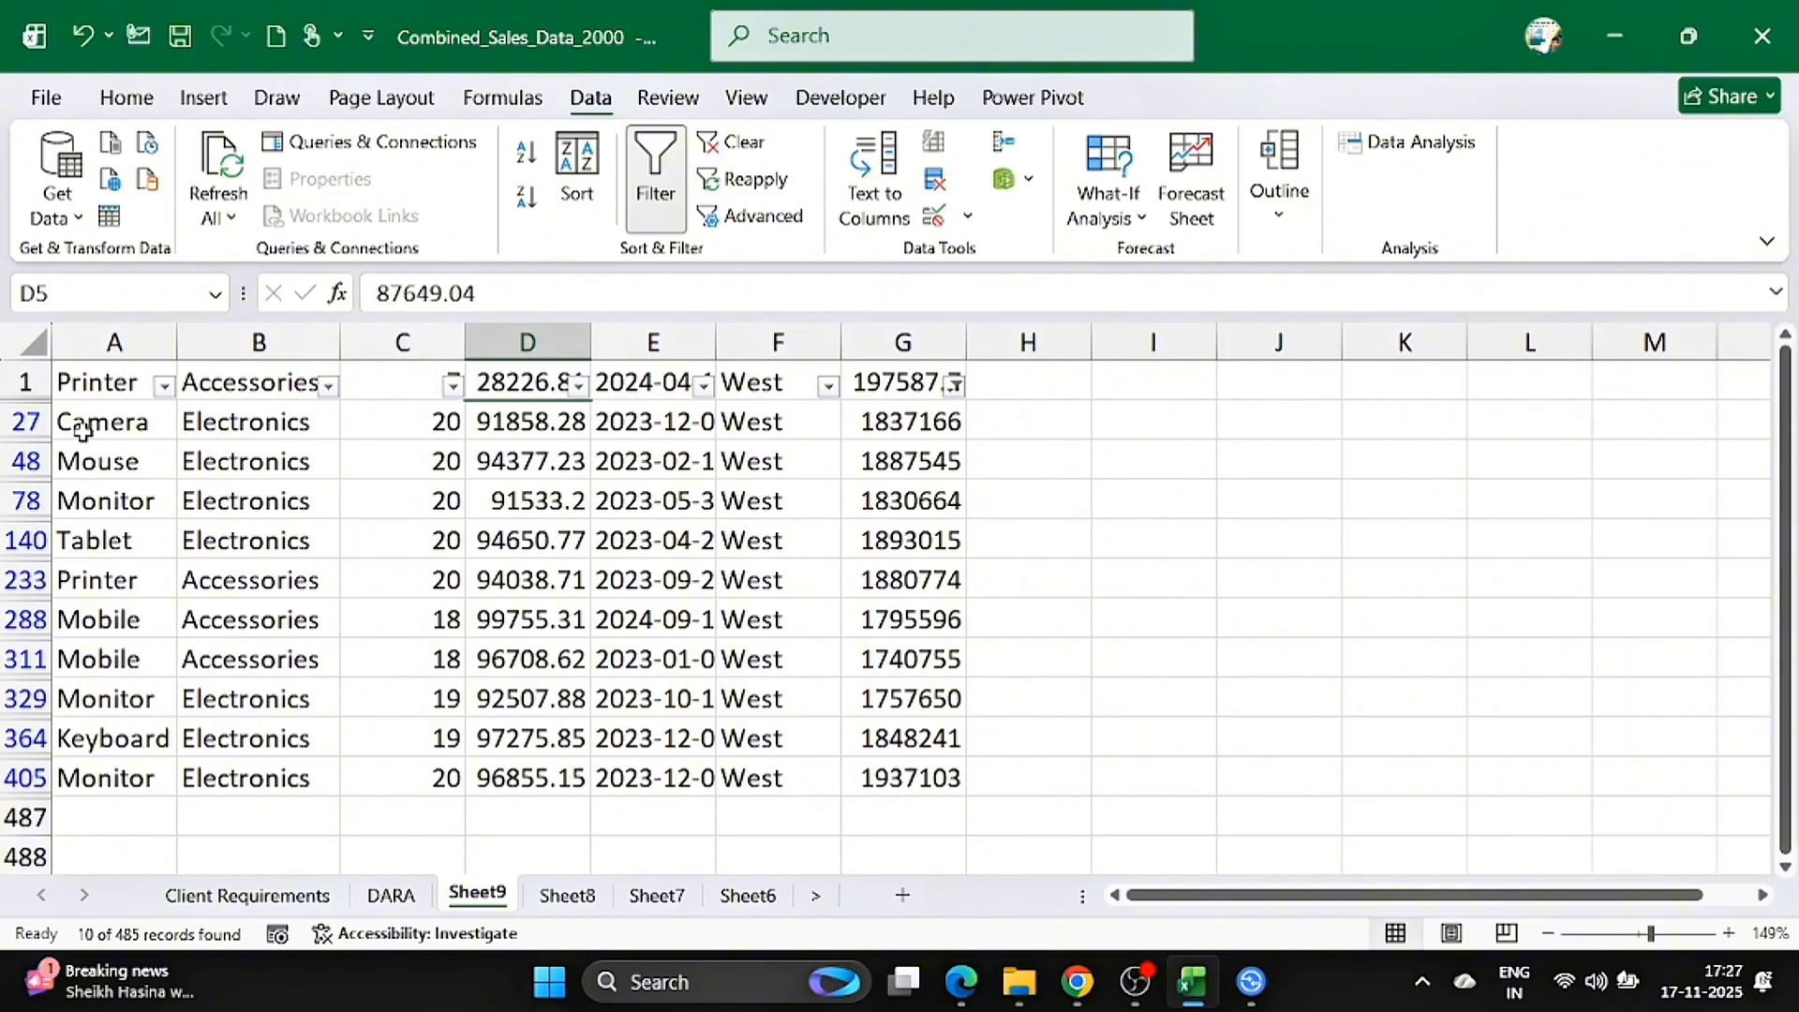
# - Copy the filtered top 10 West rows from Sheet9 into a new worksheet, starting at cell B5
pyautogui.moveTo(84, 431); pyautogui.dragTo(886, 778)
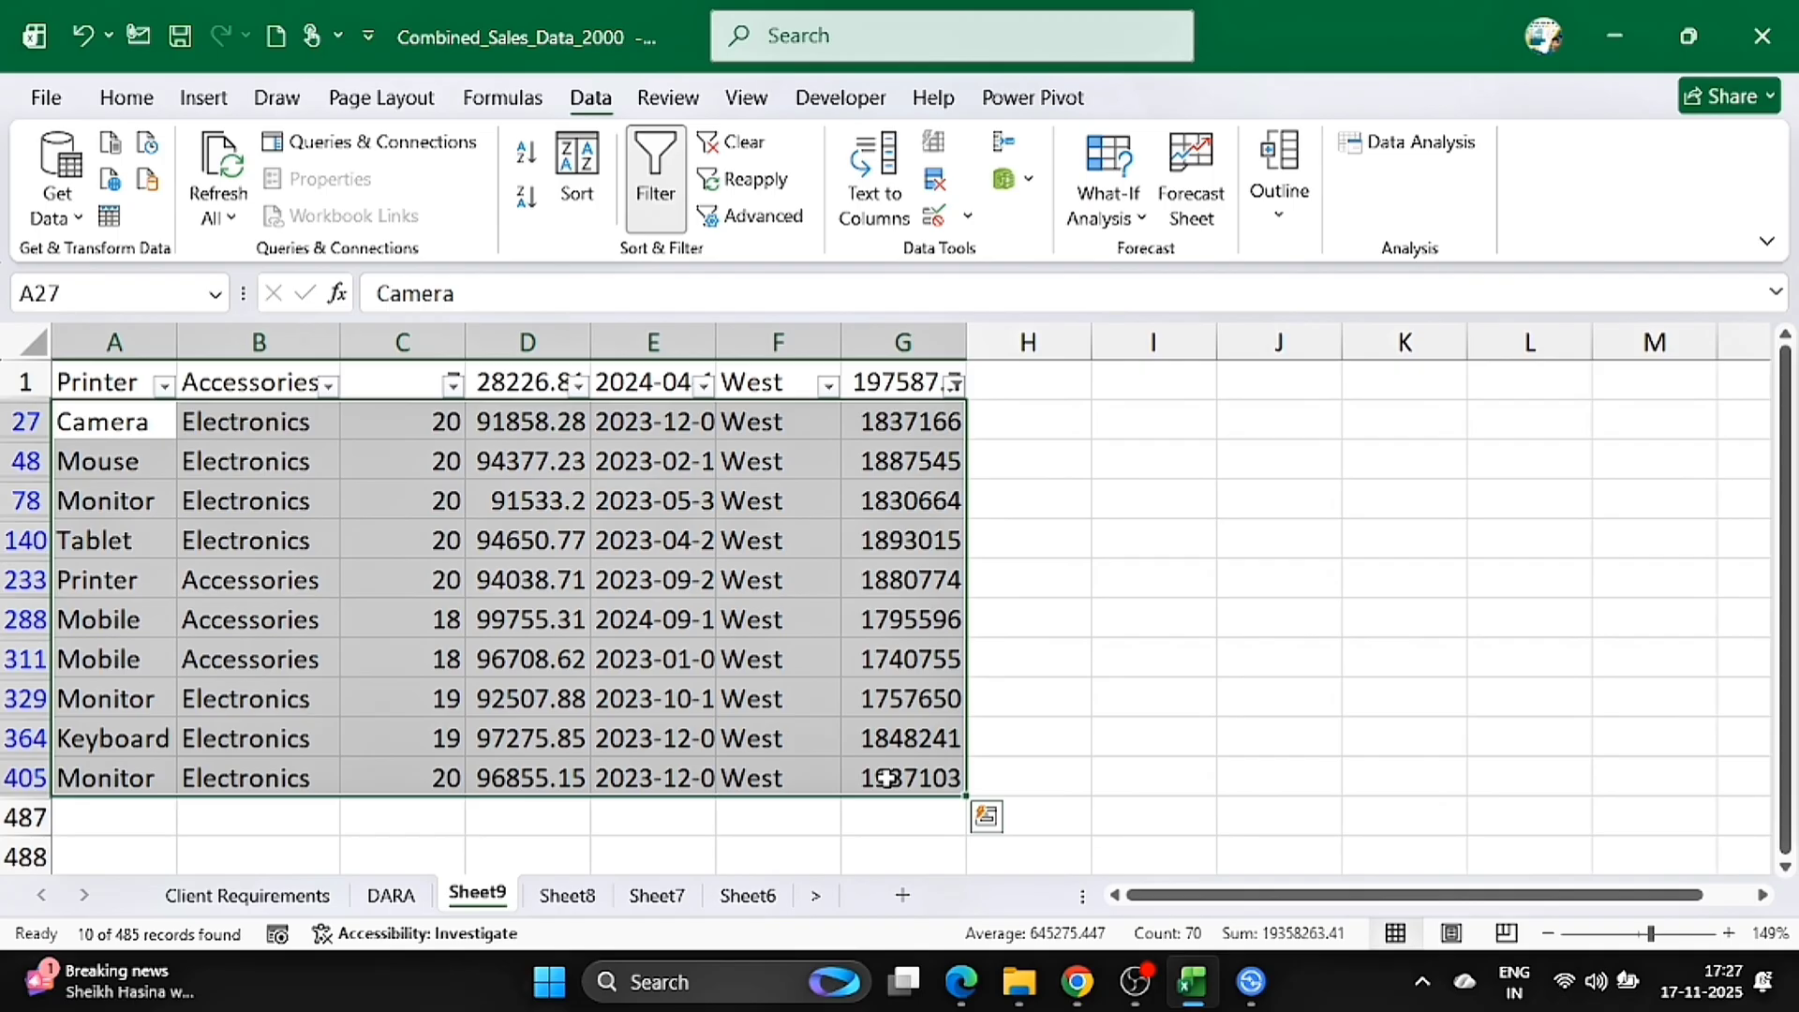
pyautogui.hotkey('ctrl', 'c')
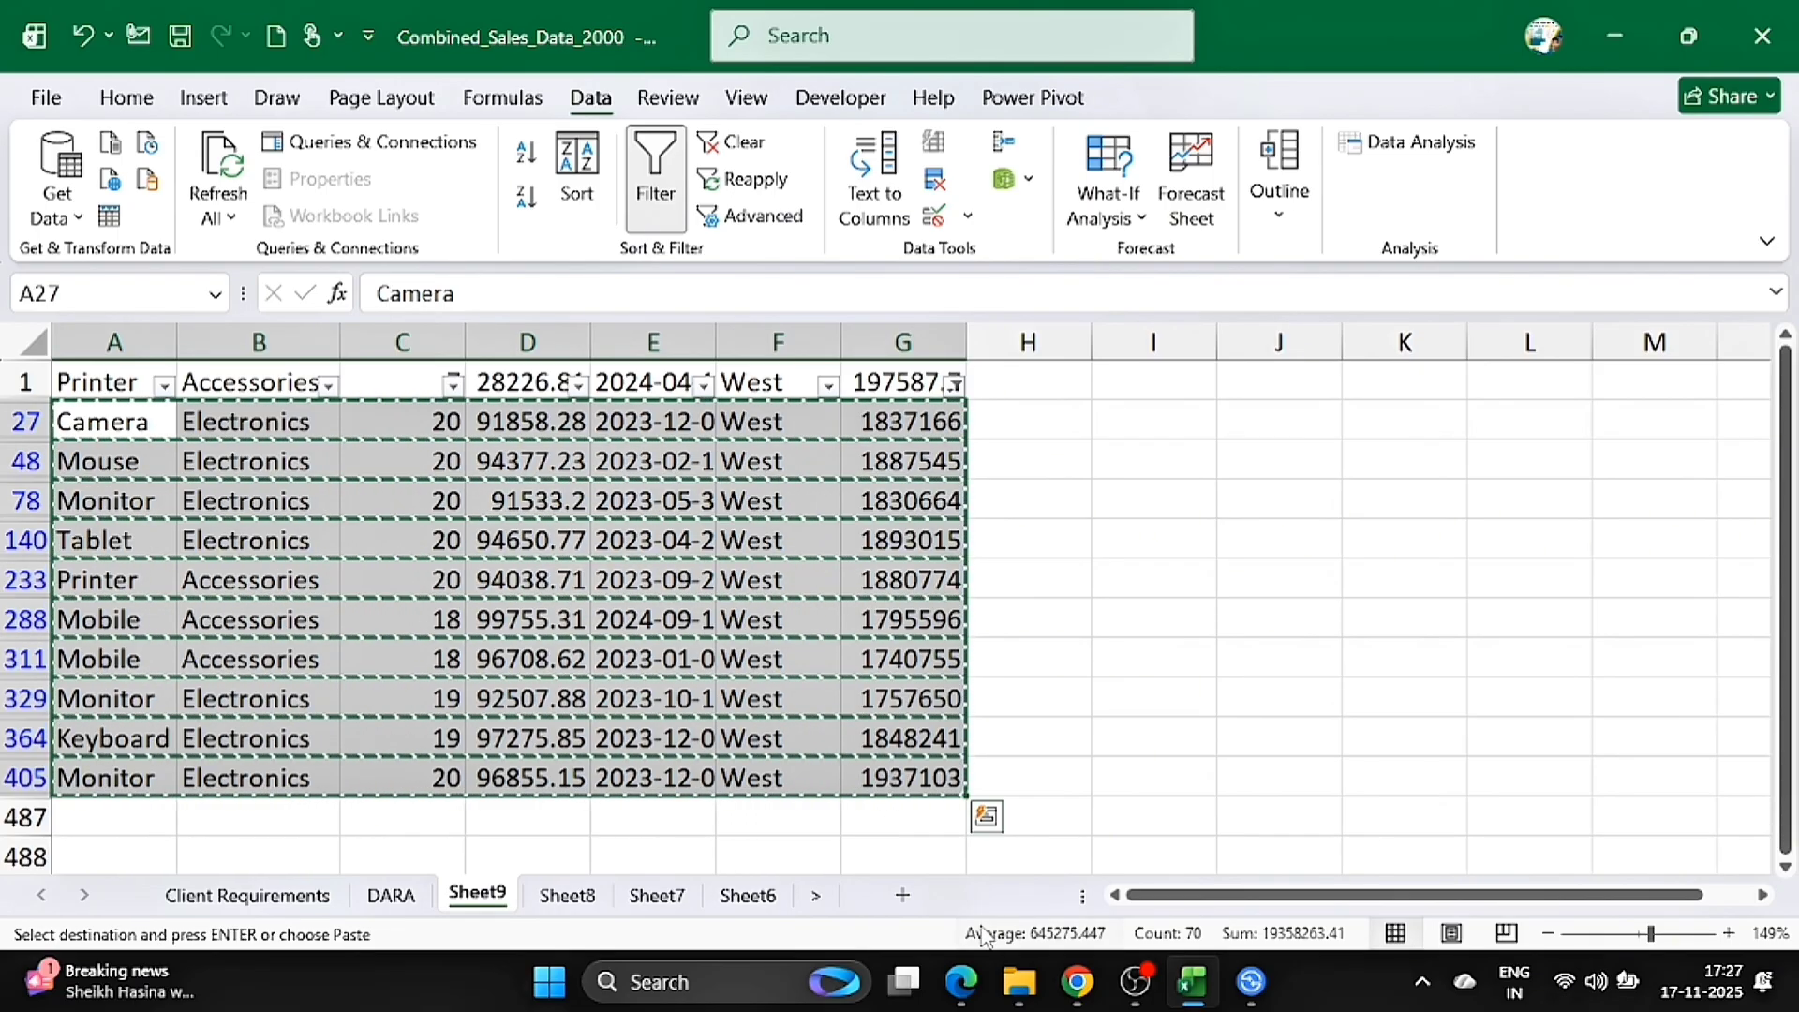
pyautogui.click(902, 895)
pyautogui.click(231, 548)
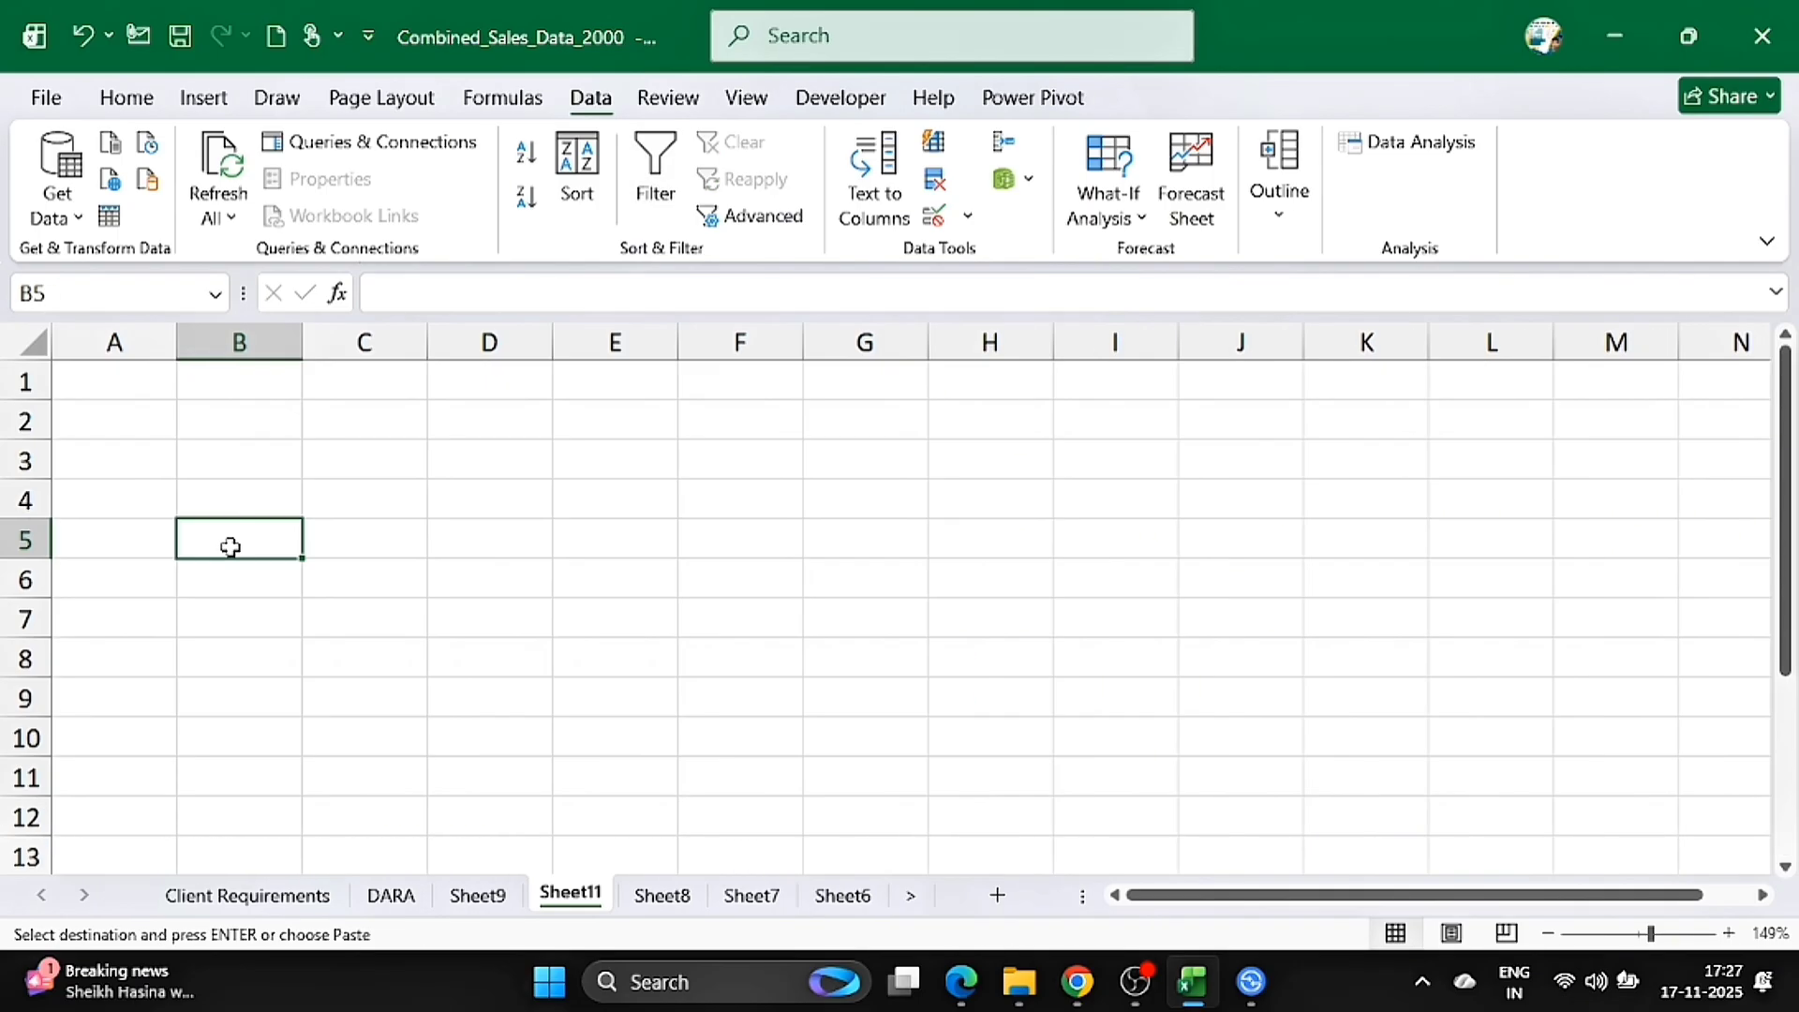
pyautogui.hotkey('ctrl', 'v')
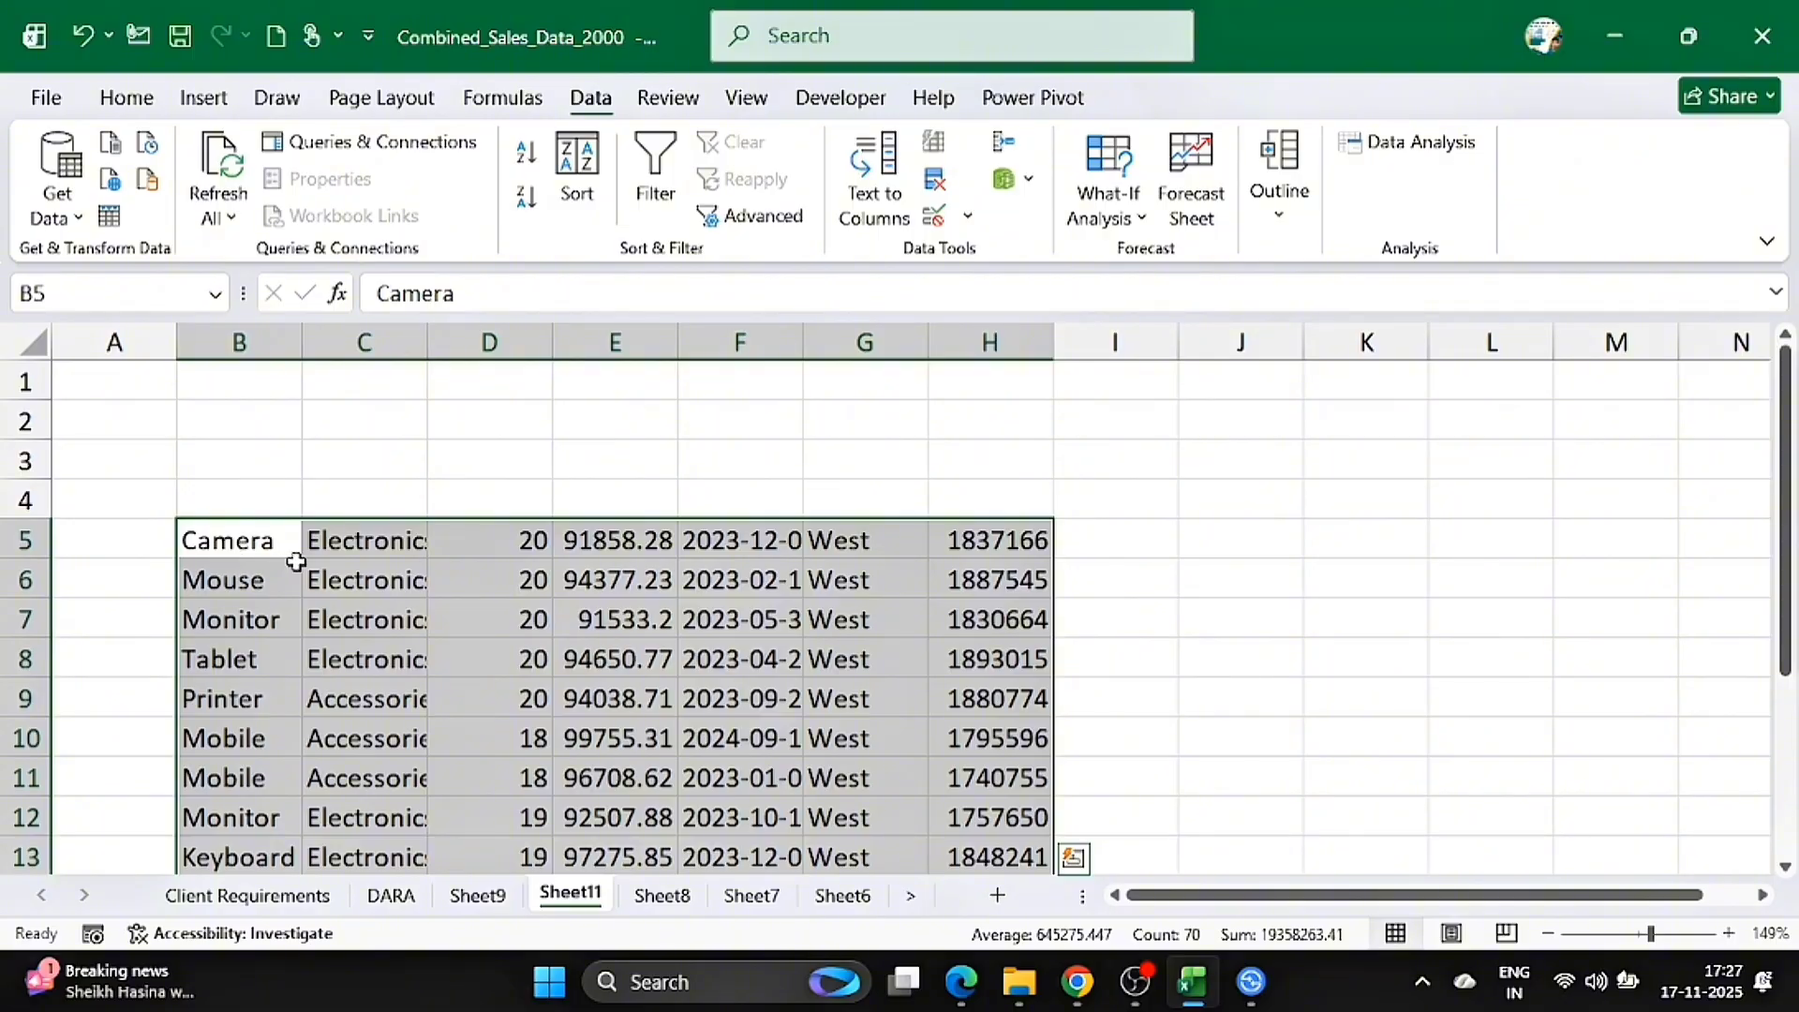
pyautogui.scroll(-1, 308, 560)
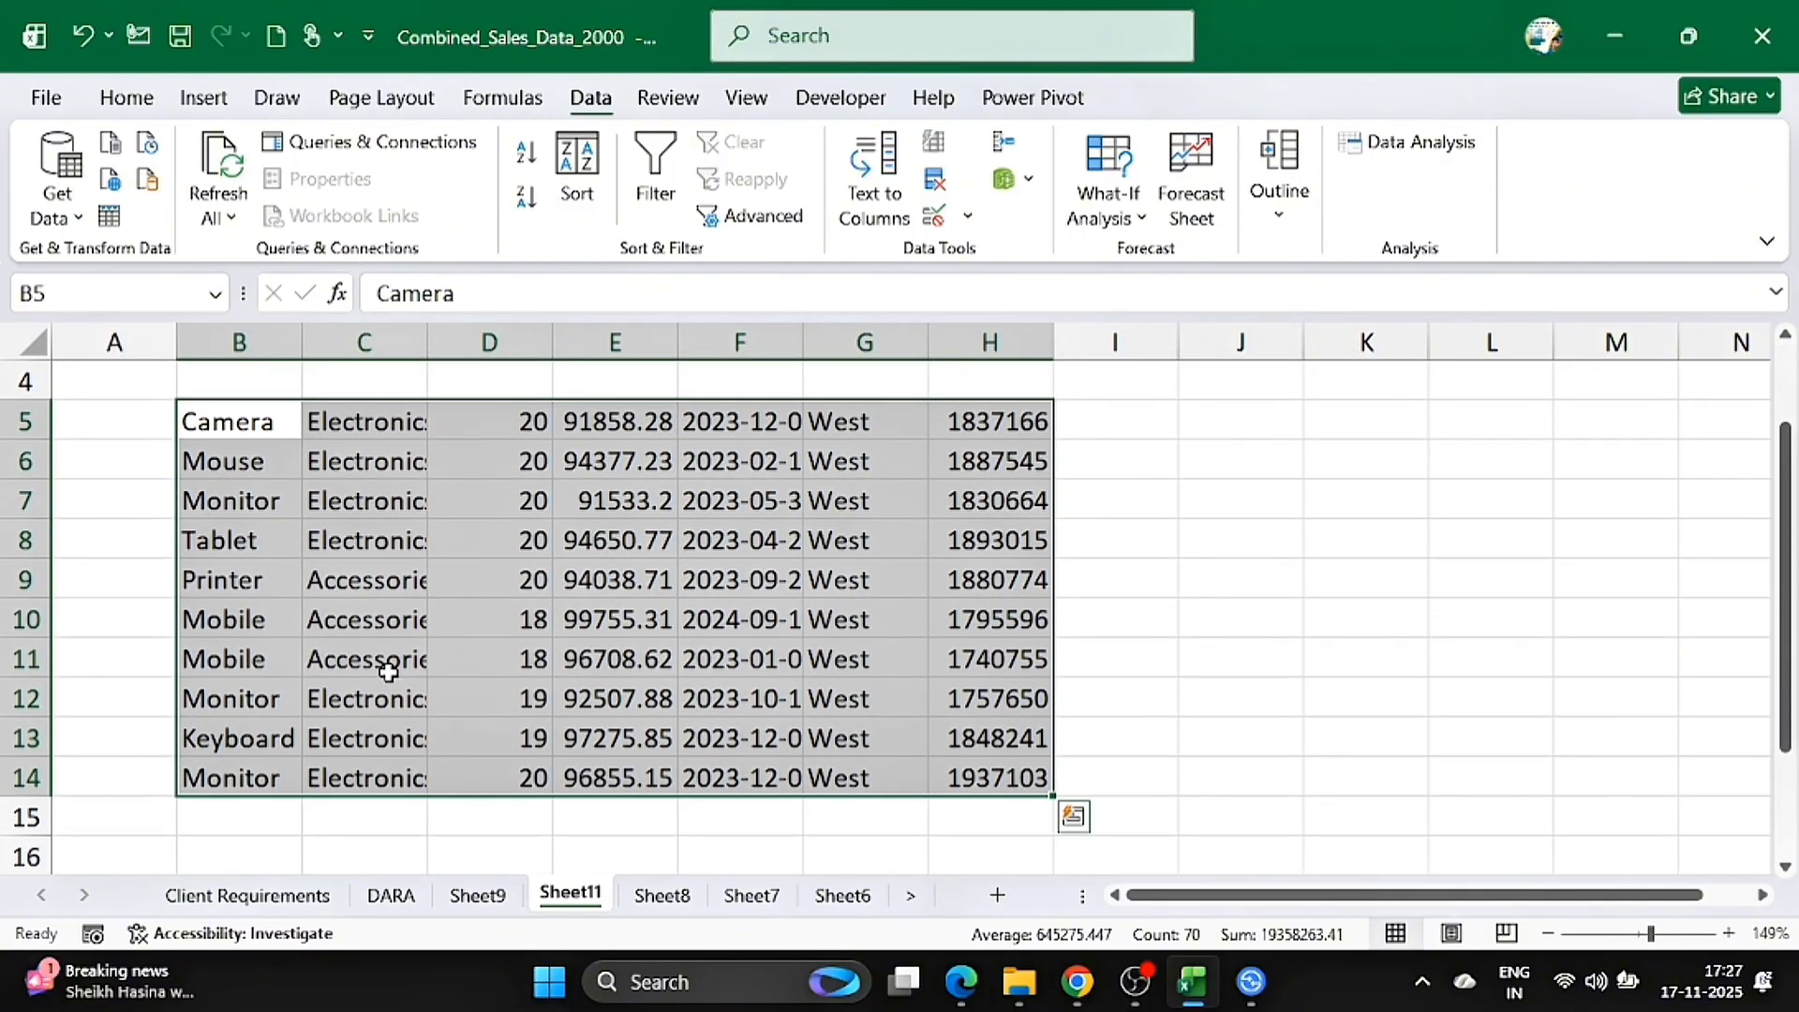
# - Delete the West source worksheet Sheet9 from the workbook
pyautogui.rightClick(477, 895)
pyautogui.click(566, 552)
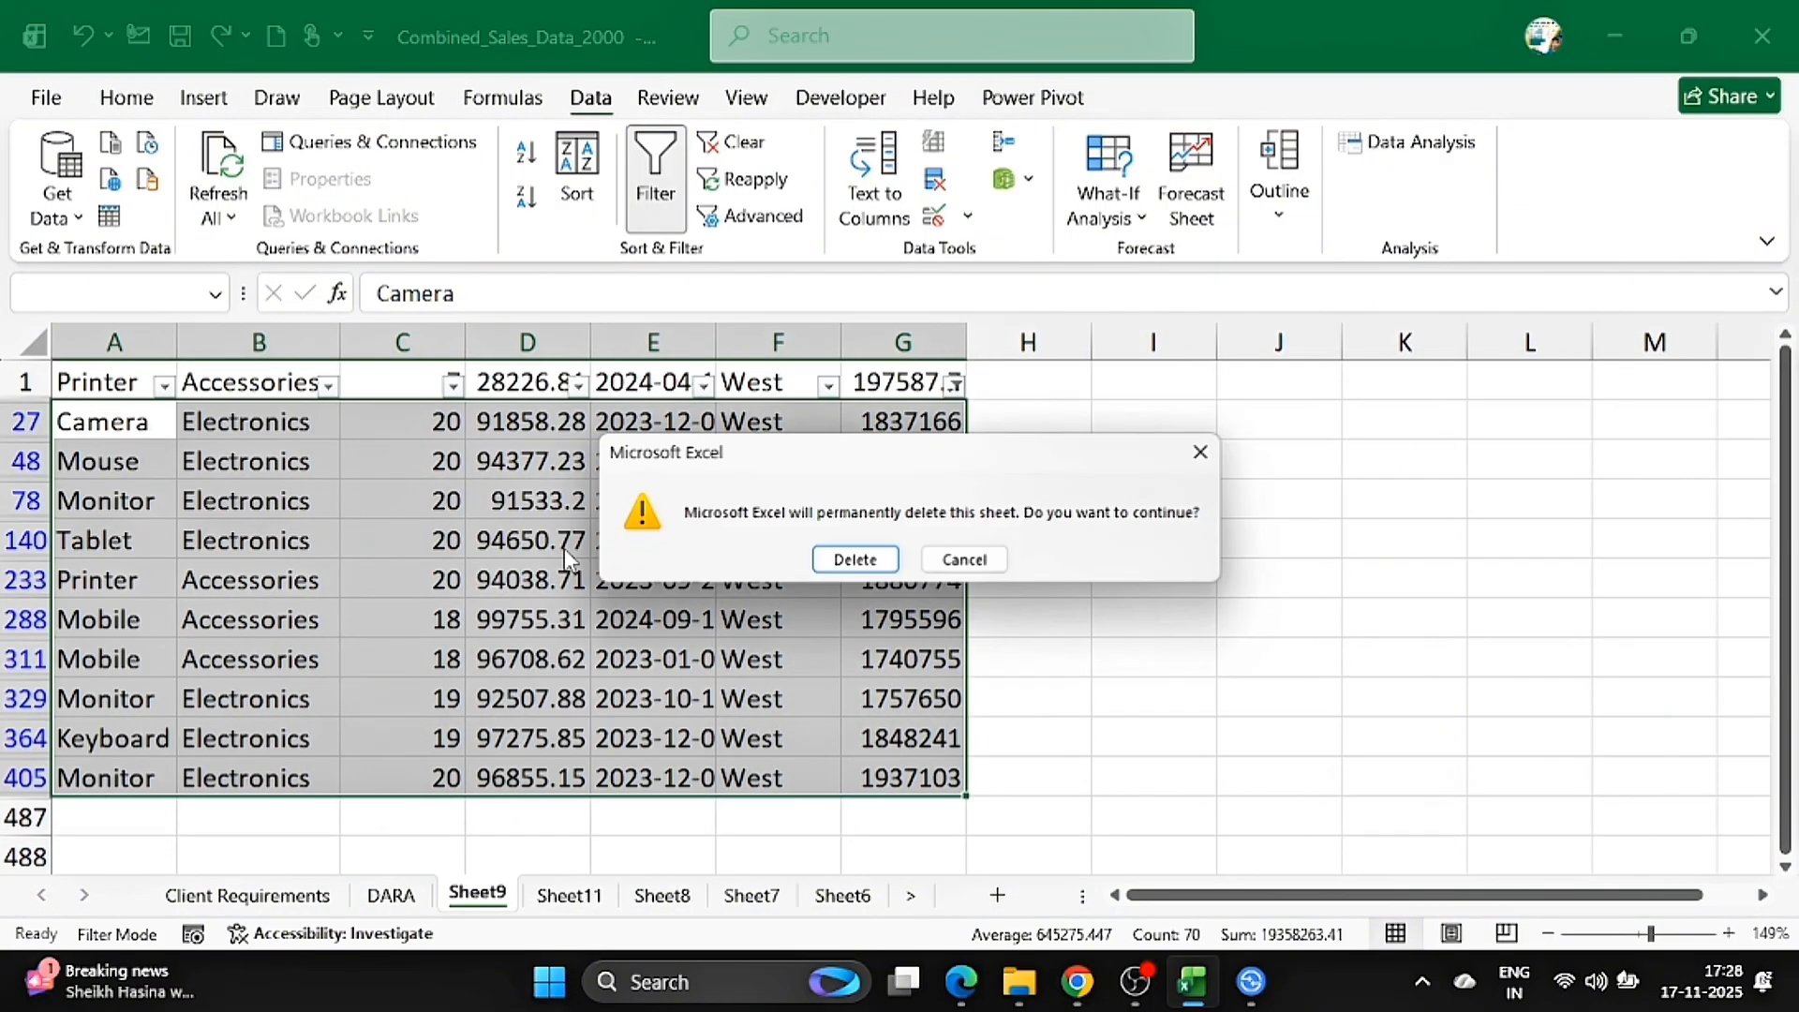
pyautogui.click(854, 556)
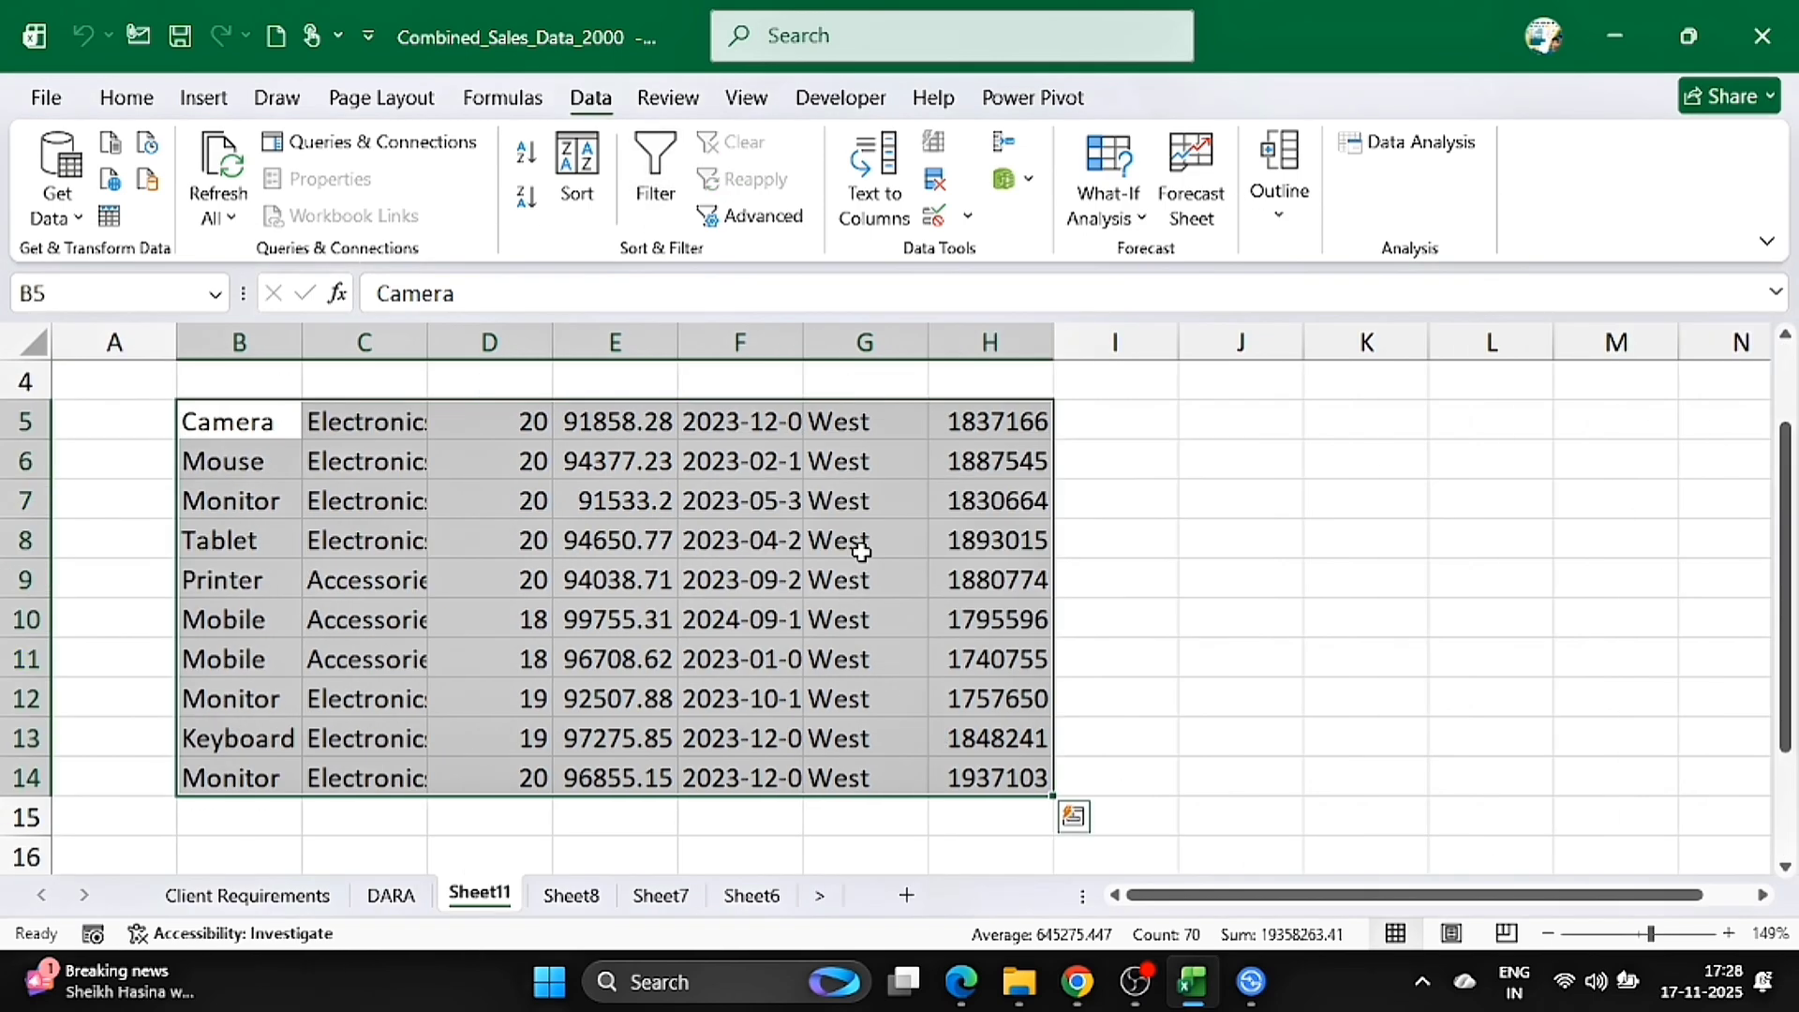
# - Turn on filtering for the South data on Sheet8 and show only the top 10 items by the values in column G
pyautogui.click(564, 895)
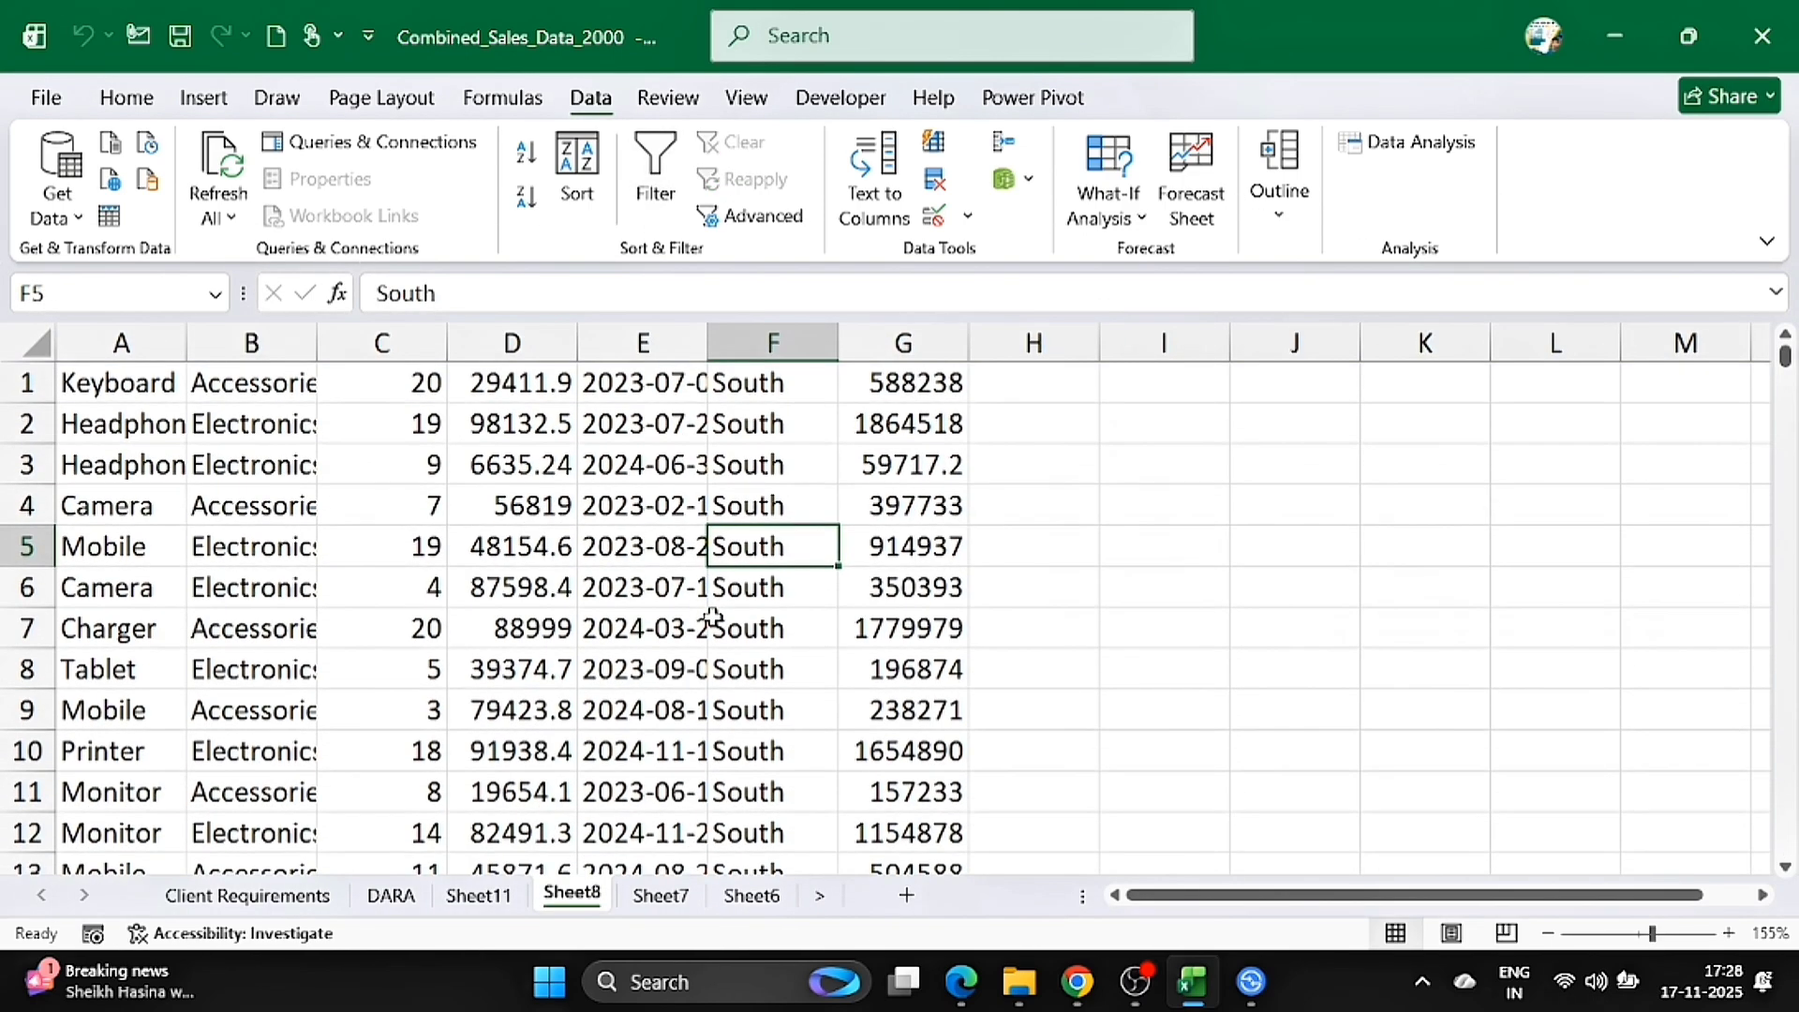
pyautogui.click(653, 505)
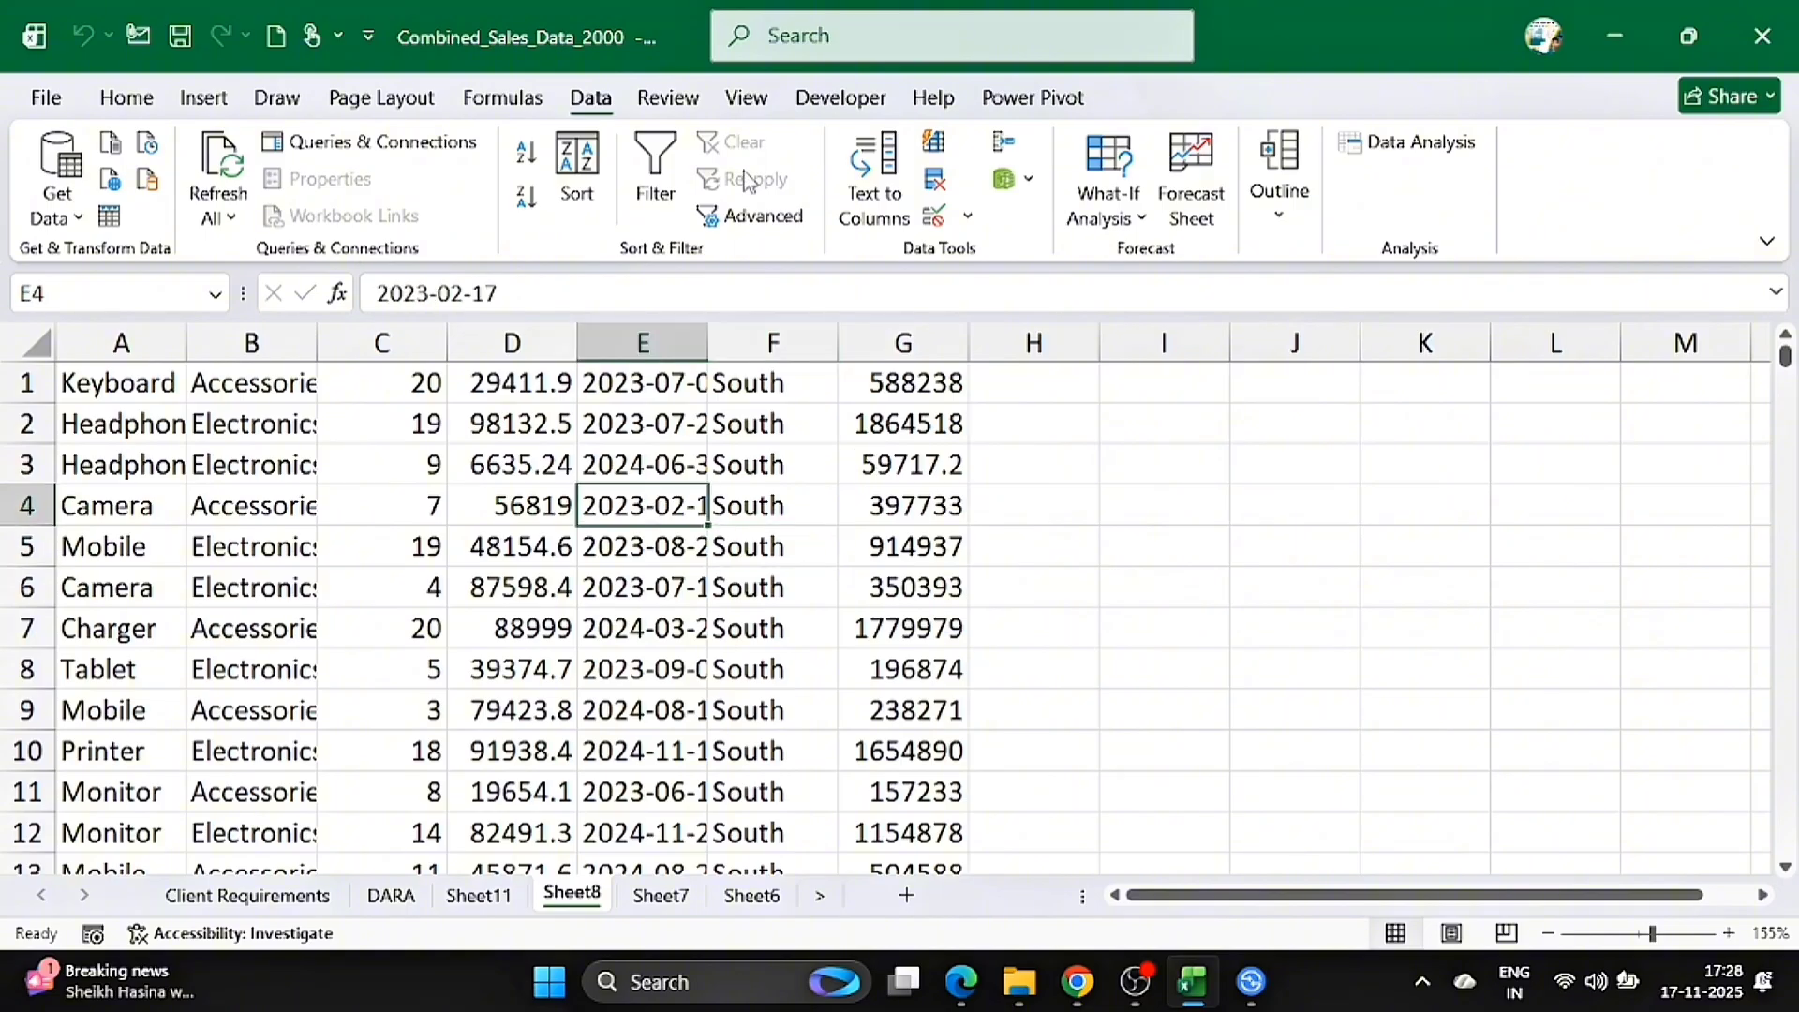
pyautogui.click(655, 178)
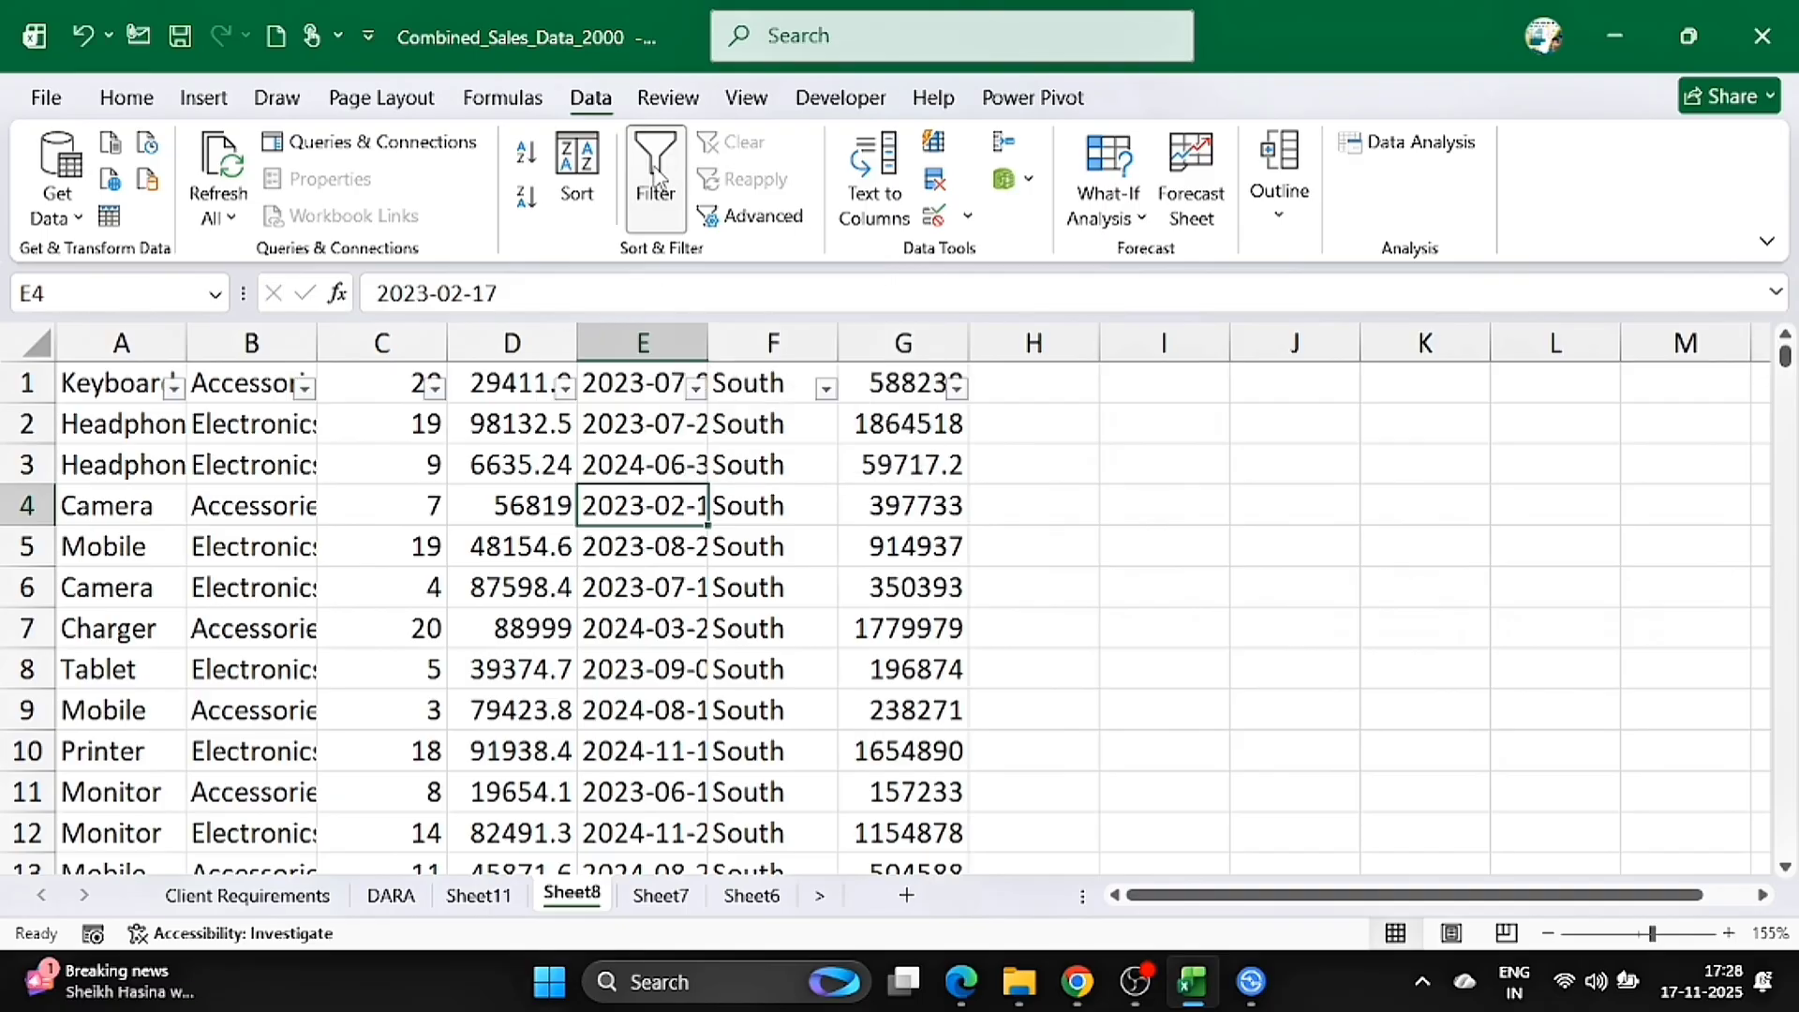
pyautogui.click(957, 387)
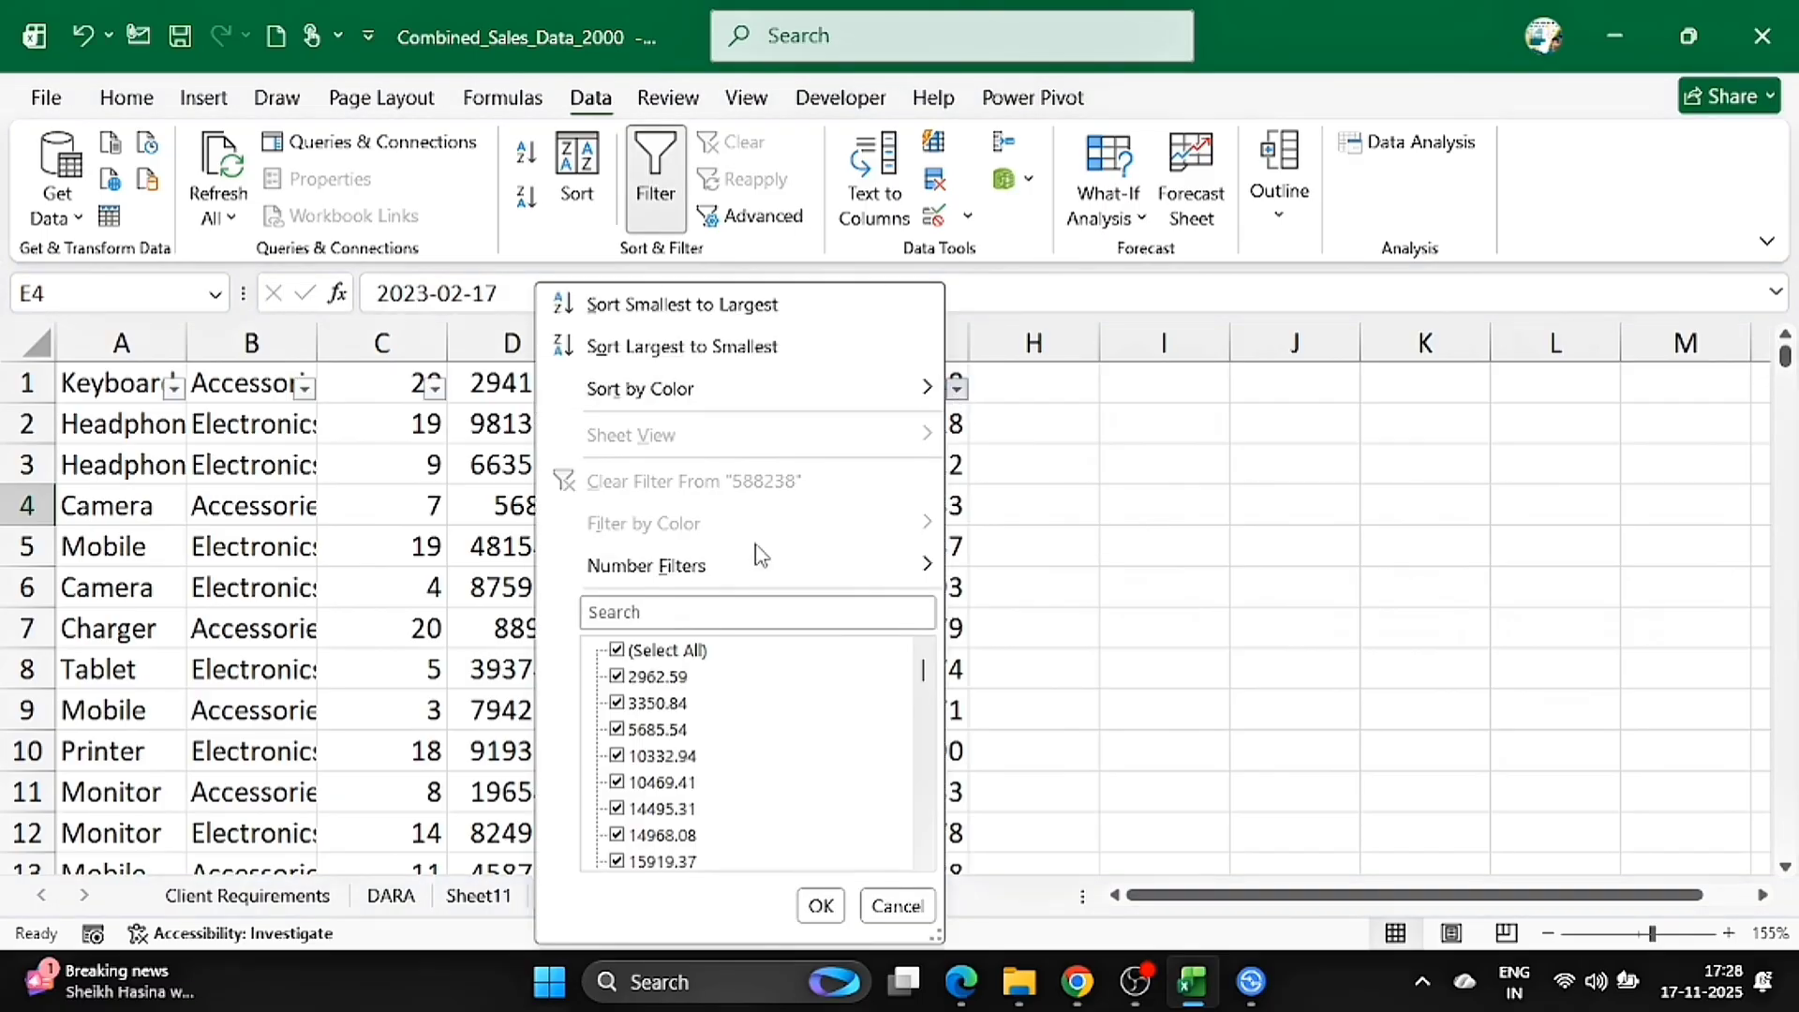
pyautogui.moveTo(760, 568)
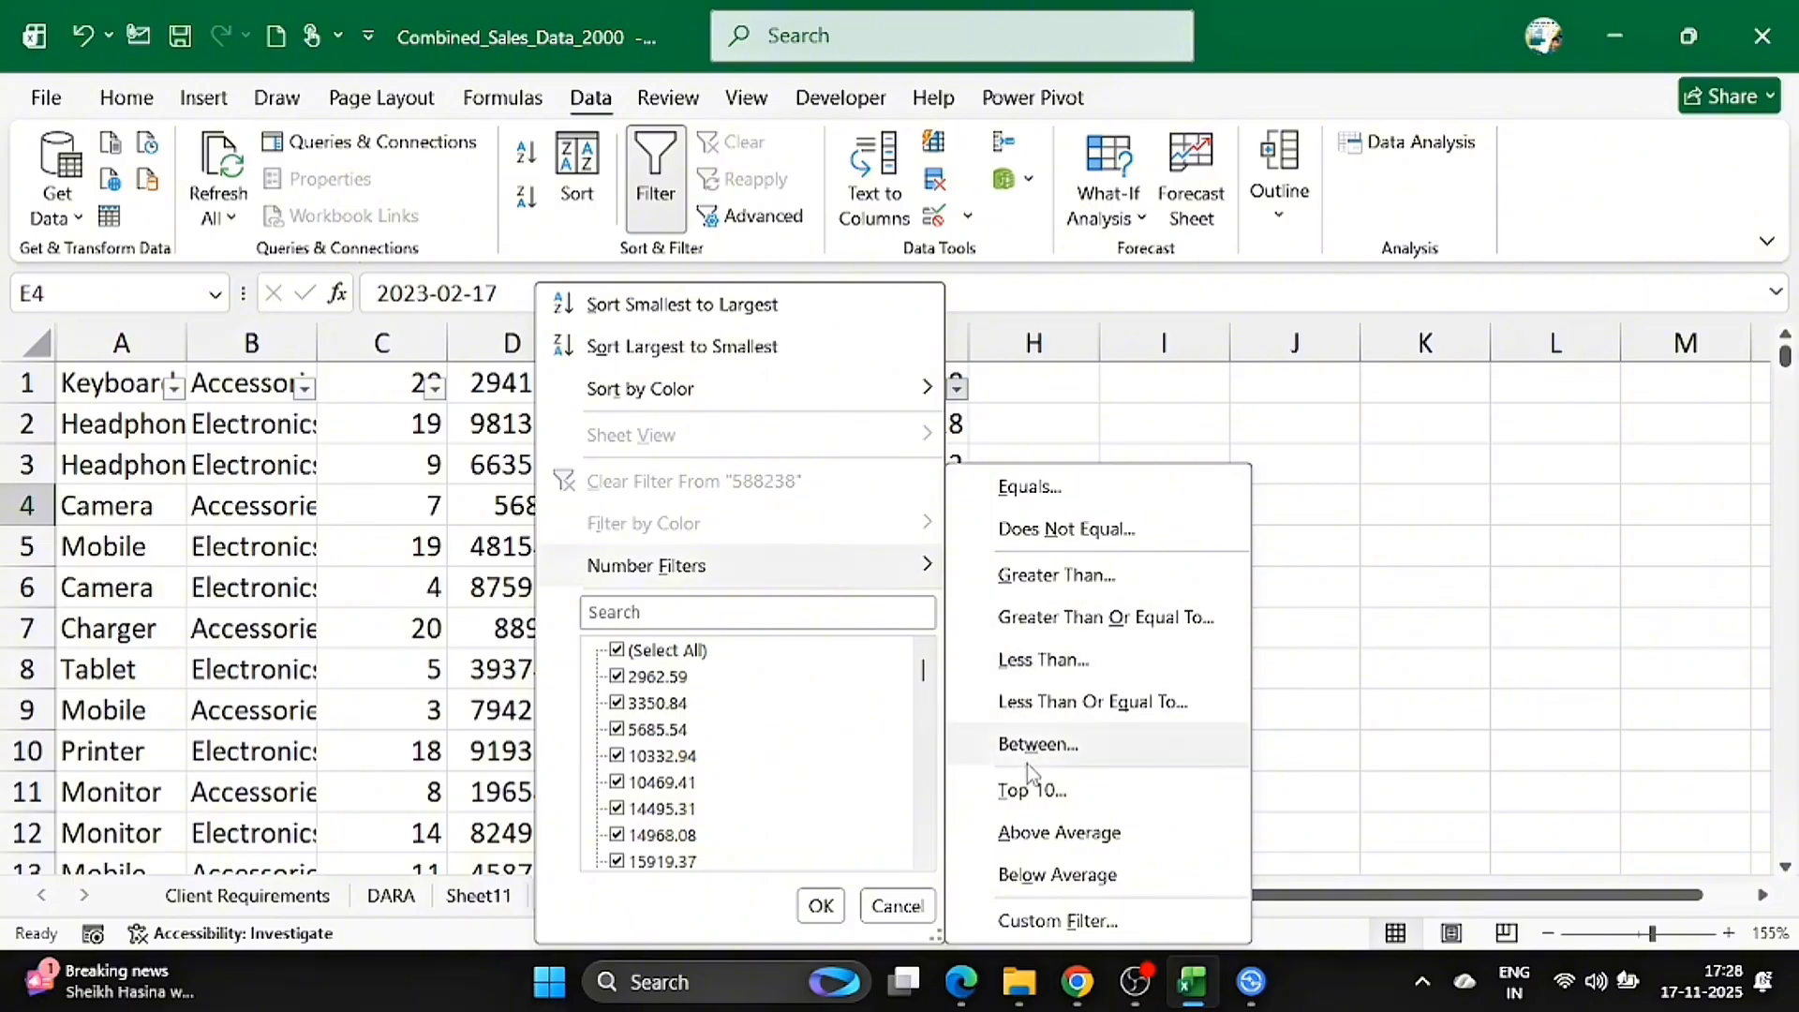
pyautogui.click(1031, 790)
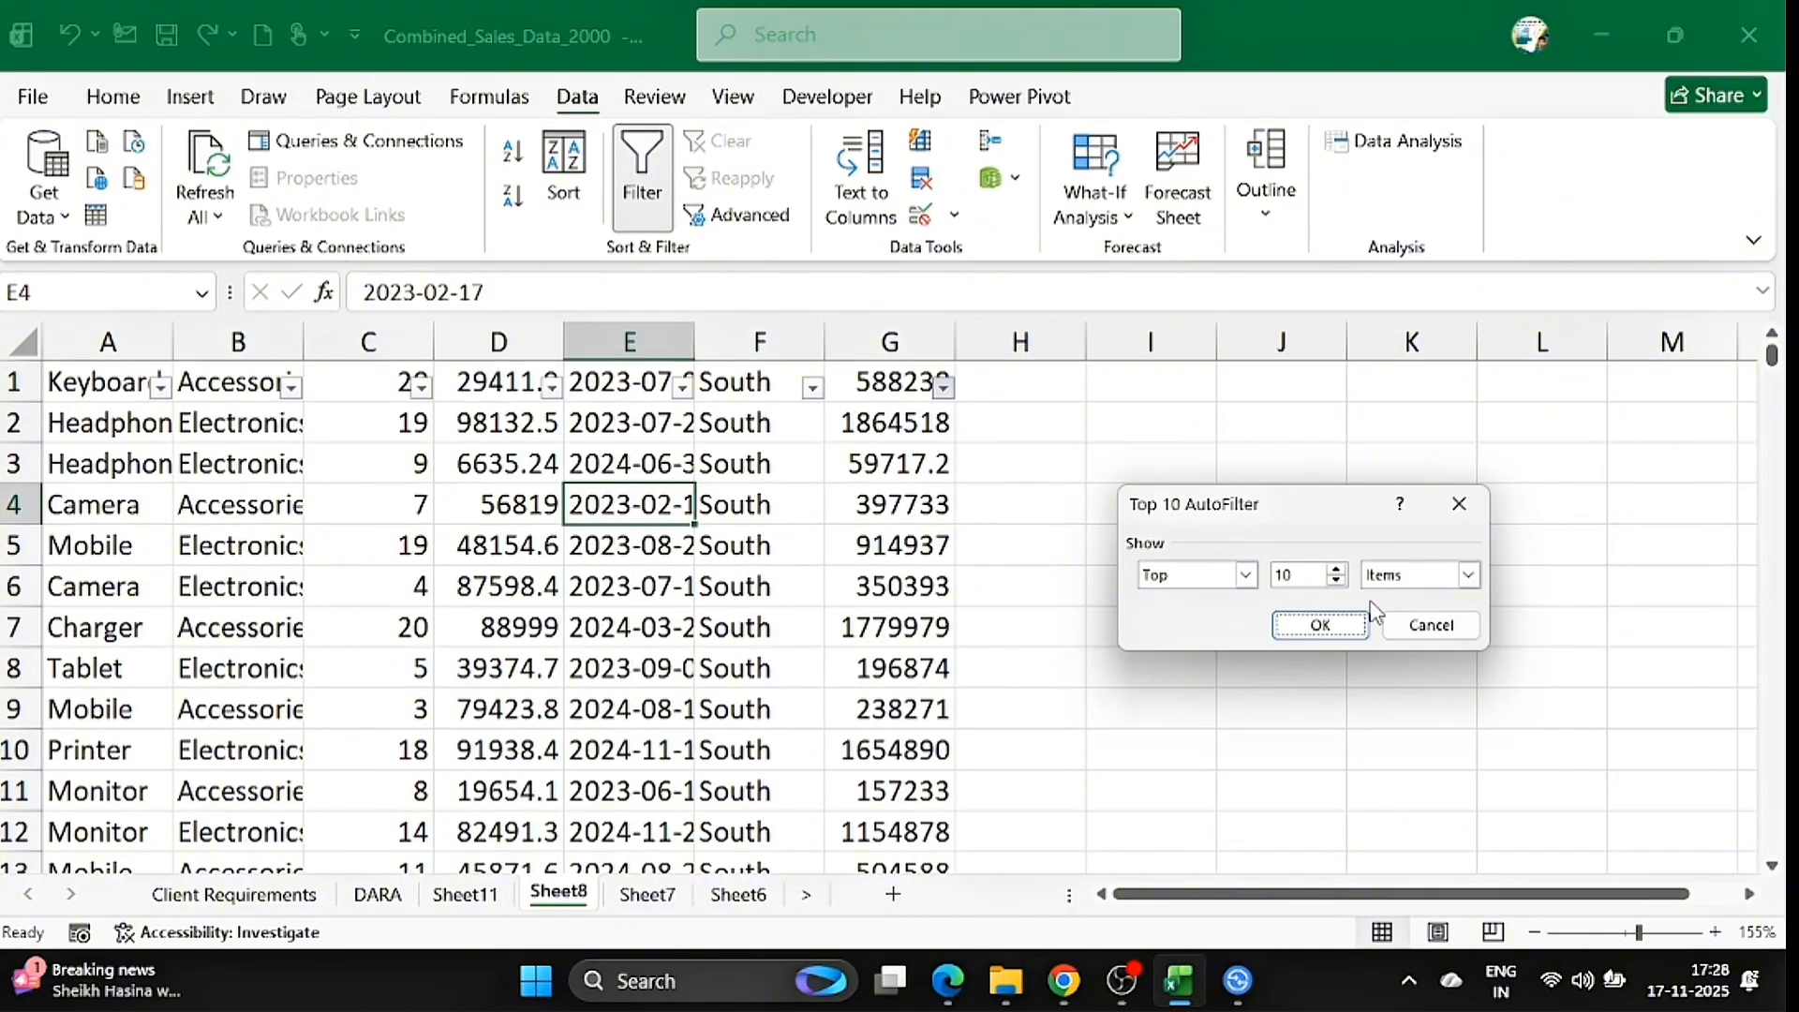
pyautogui.click(1321, 626)
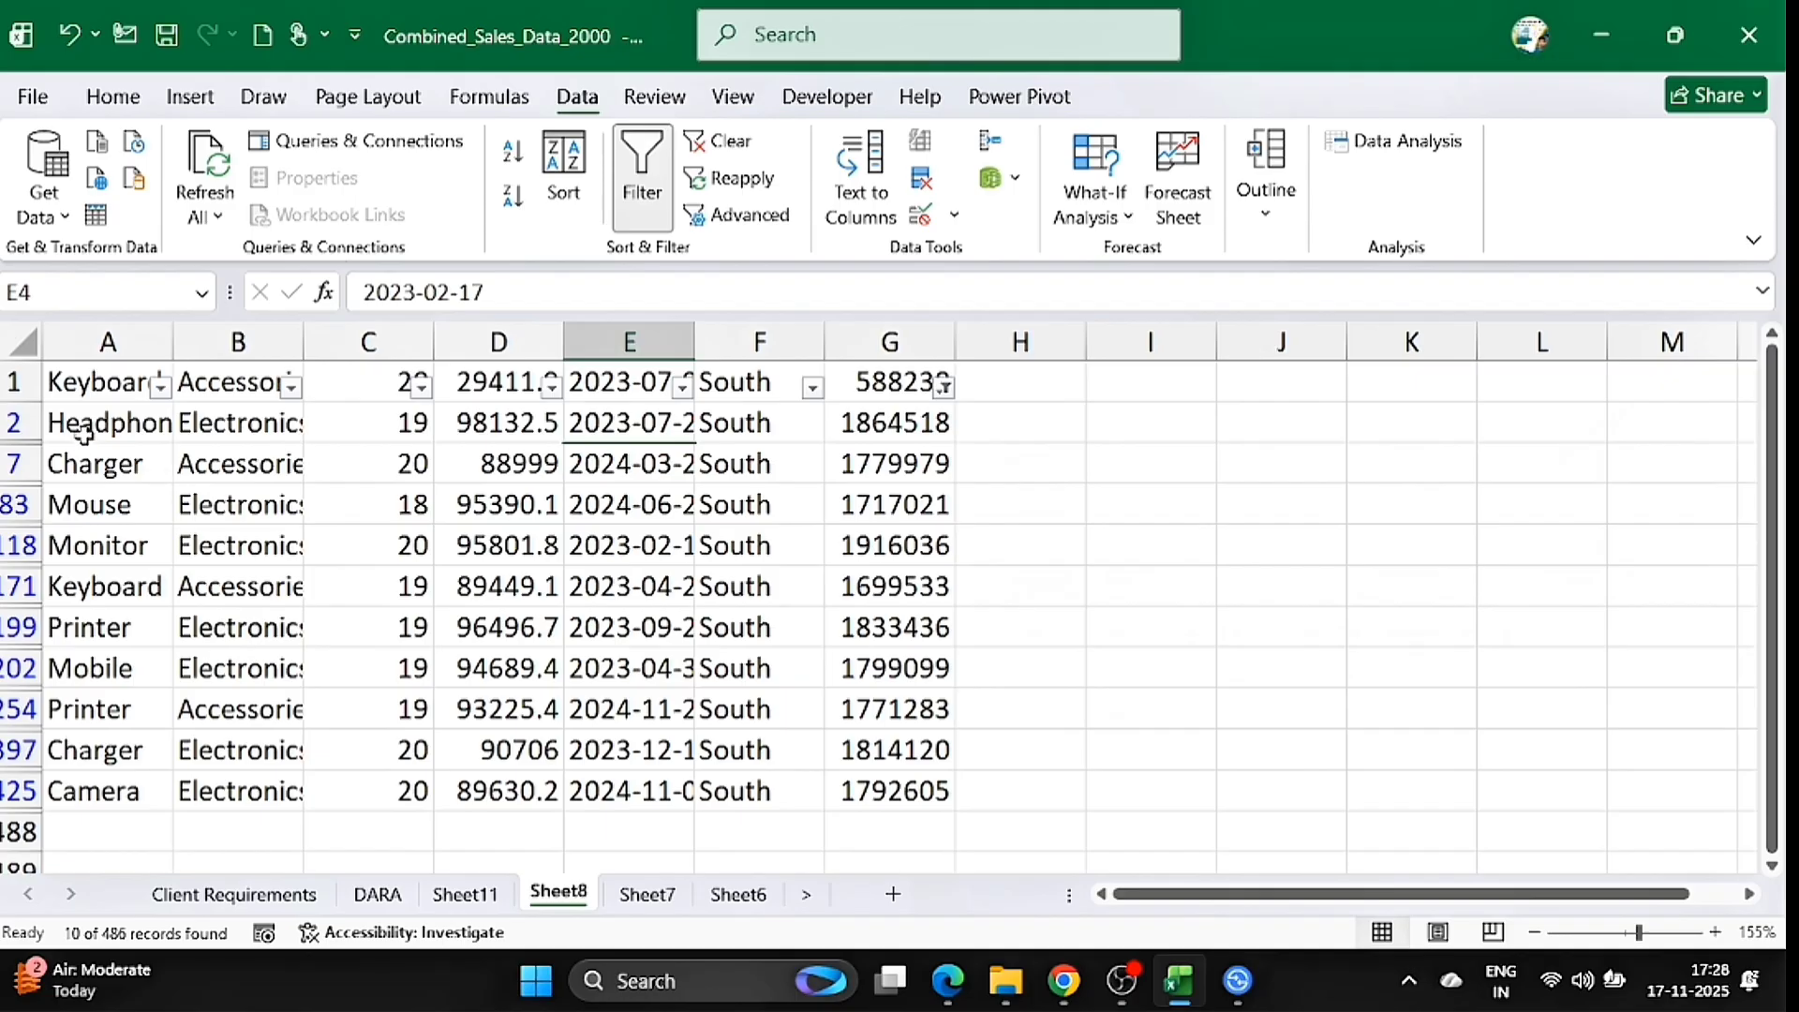
# - Copy the filtered top 10 South rows from Sheet8 into a new worksheet, starting at cell B4
pyautogui.moveTo(83, 432); pyautogui.dragTo(876, 799)
pyautogui.hotkey('ctrl', 'c')
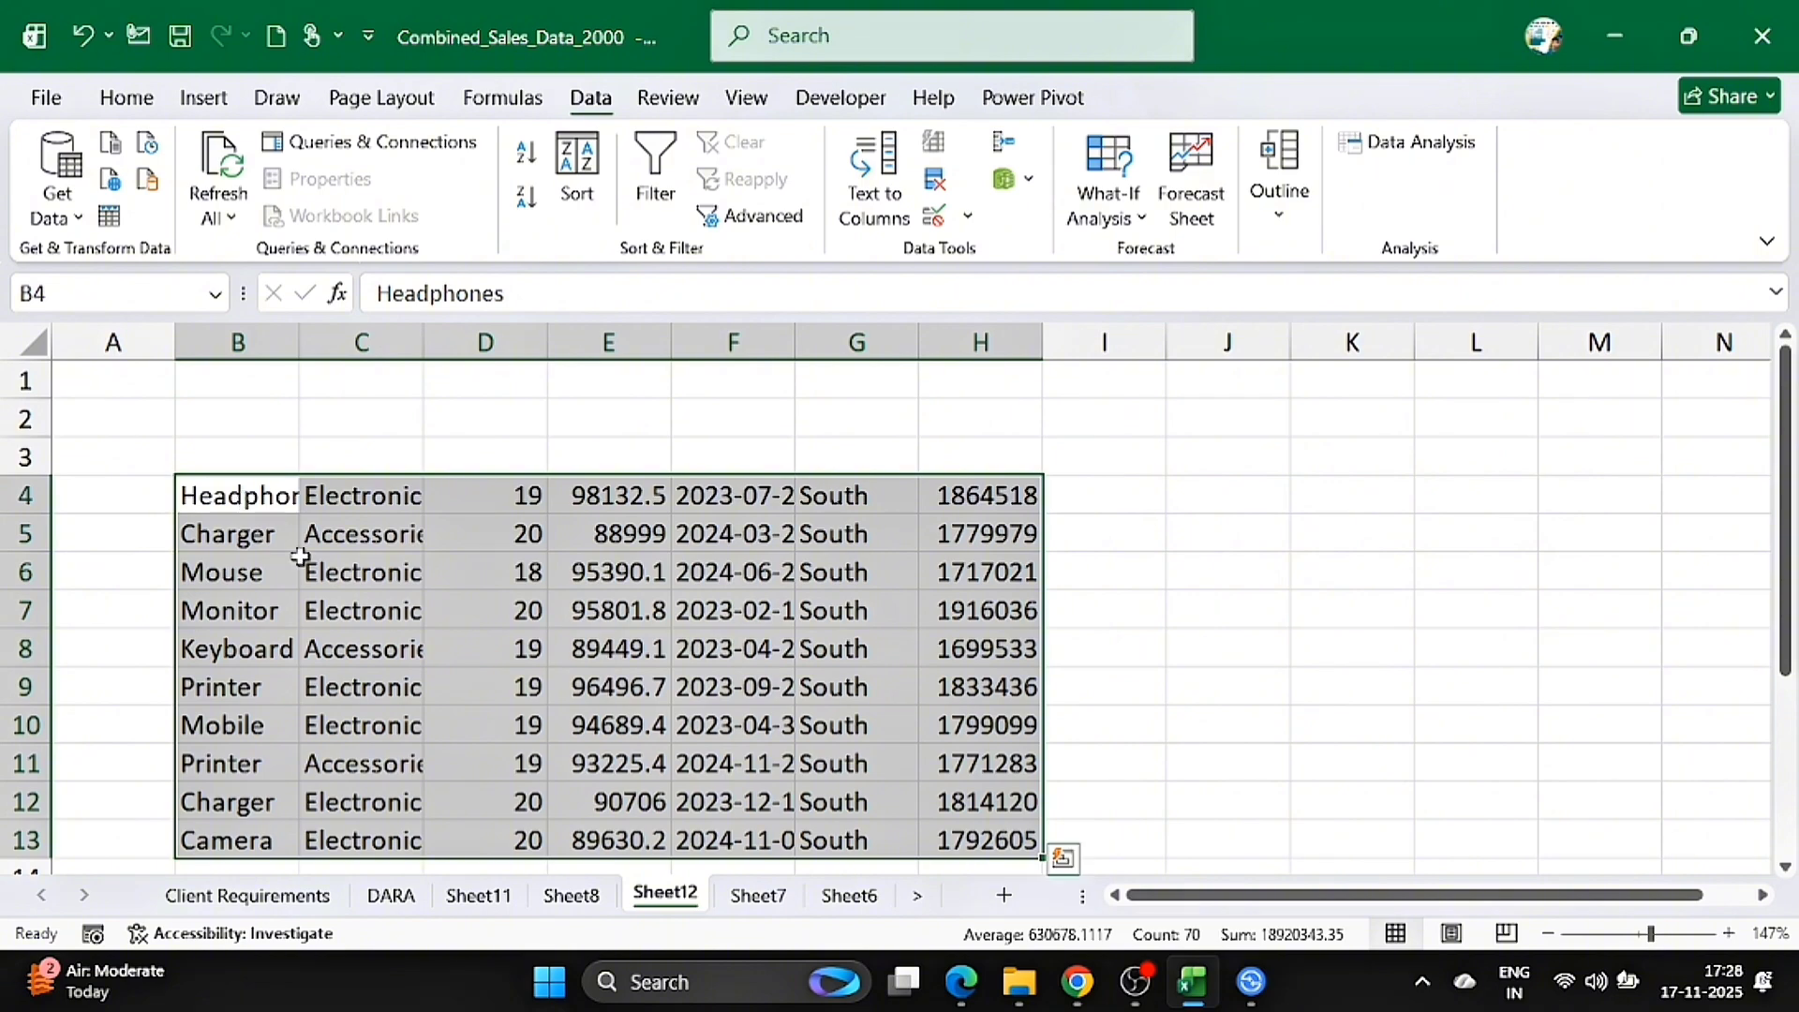
# - Delete the South source worksheet Sheet8 from the workbook
pyautogui.click(567, 892)
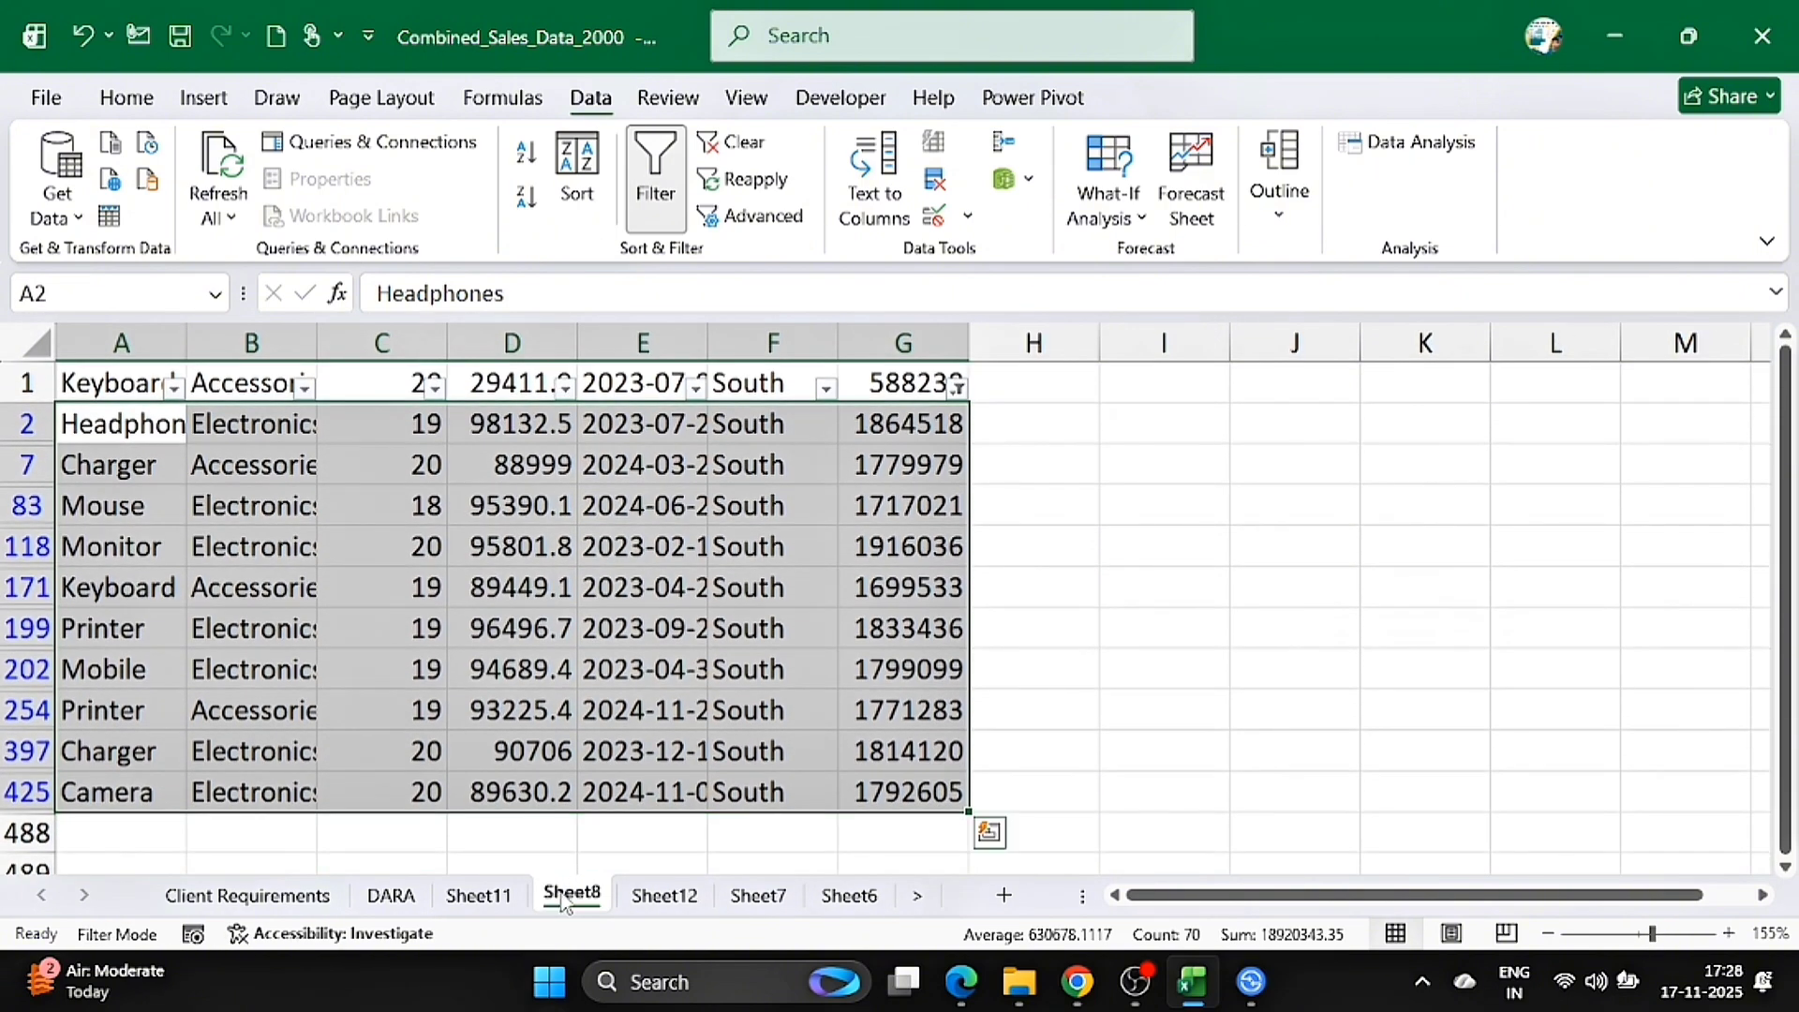
pyautogui.rightClick(563, 898)
pyautogui.click(630, 538)
pyautogui.click(855, 671)
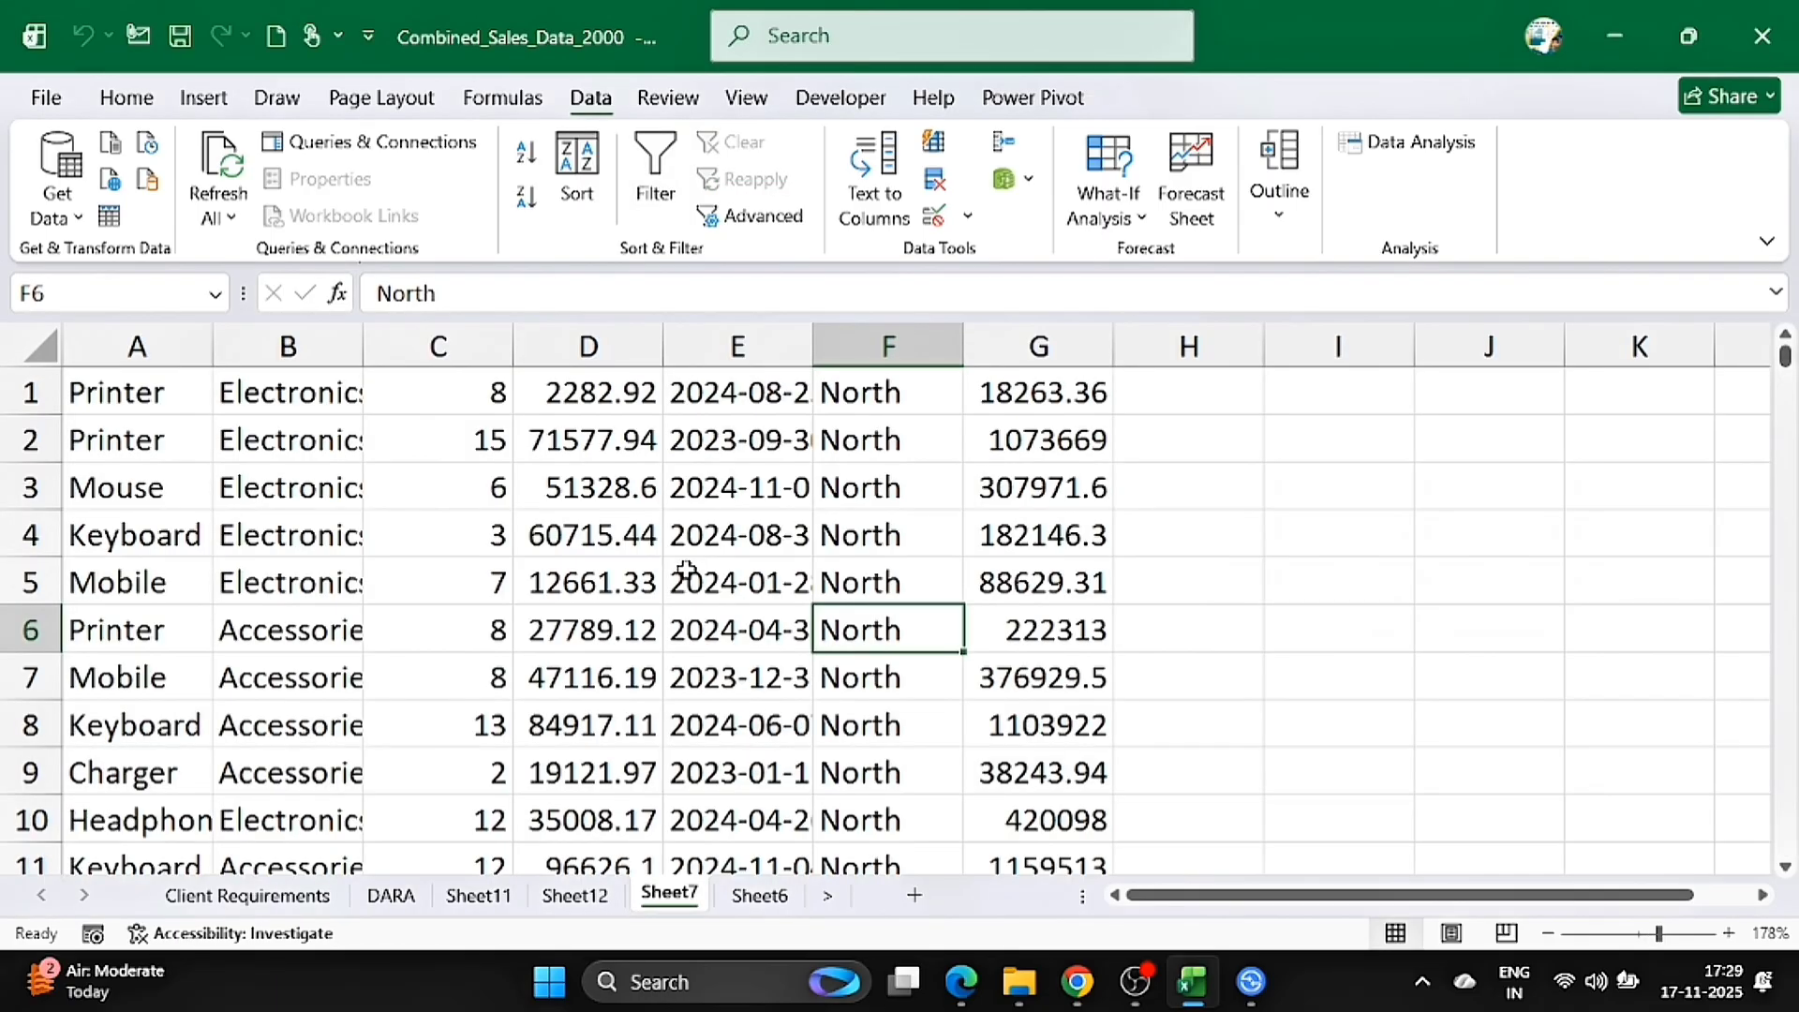
# - Turn on filtering for the North data on Sheet7 and show only the top 10 items by the values in column G
pyautogui.click(733, 535)
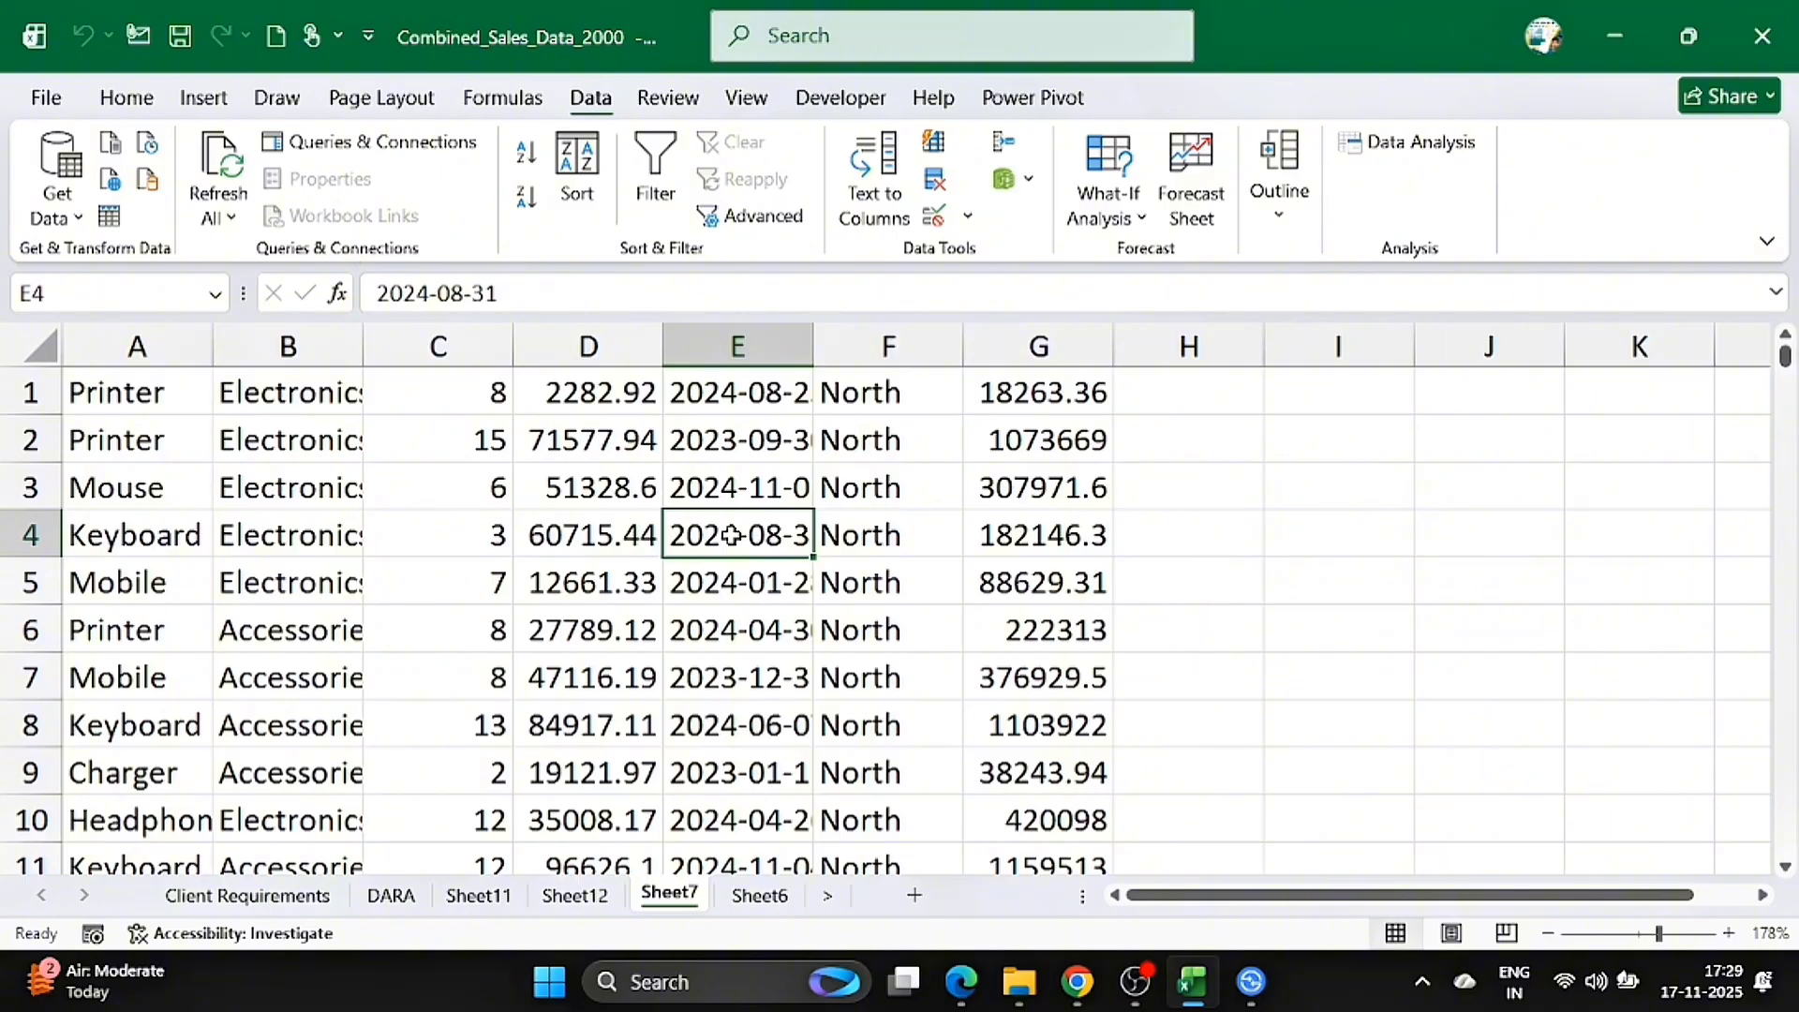
pyautogui.hotkey('ctrl', 'shift', 'l')
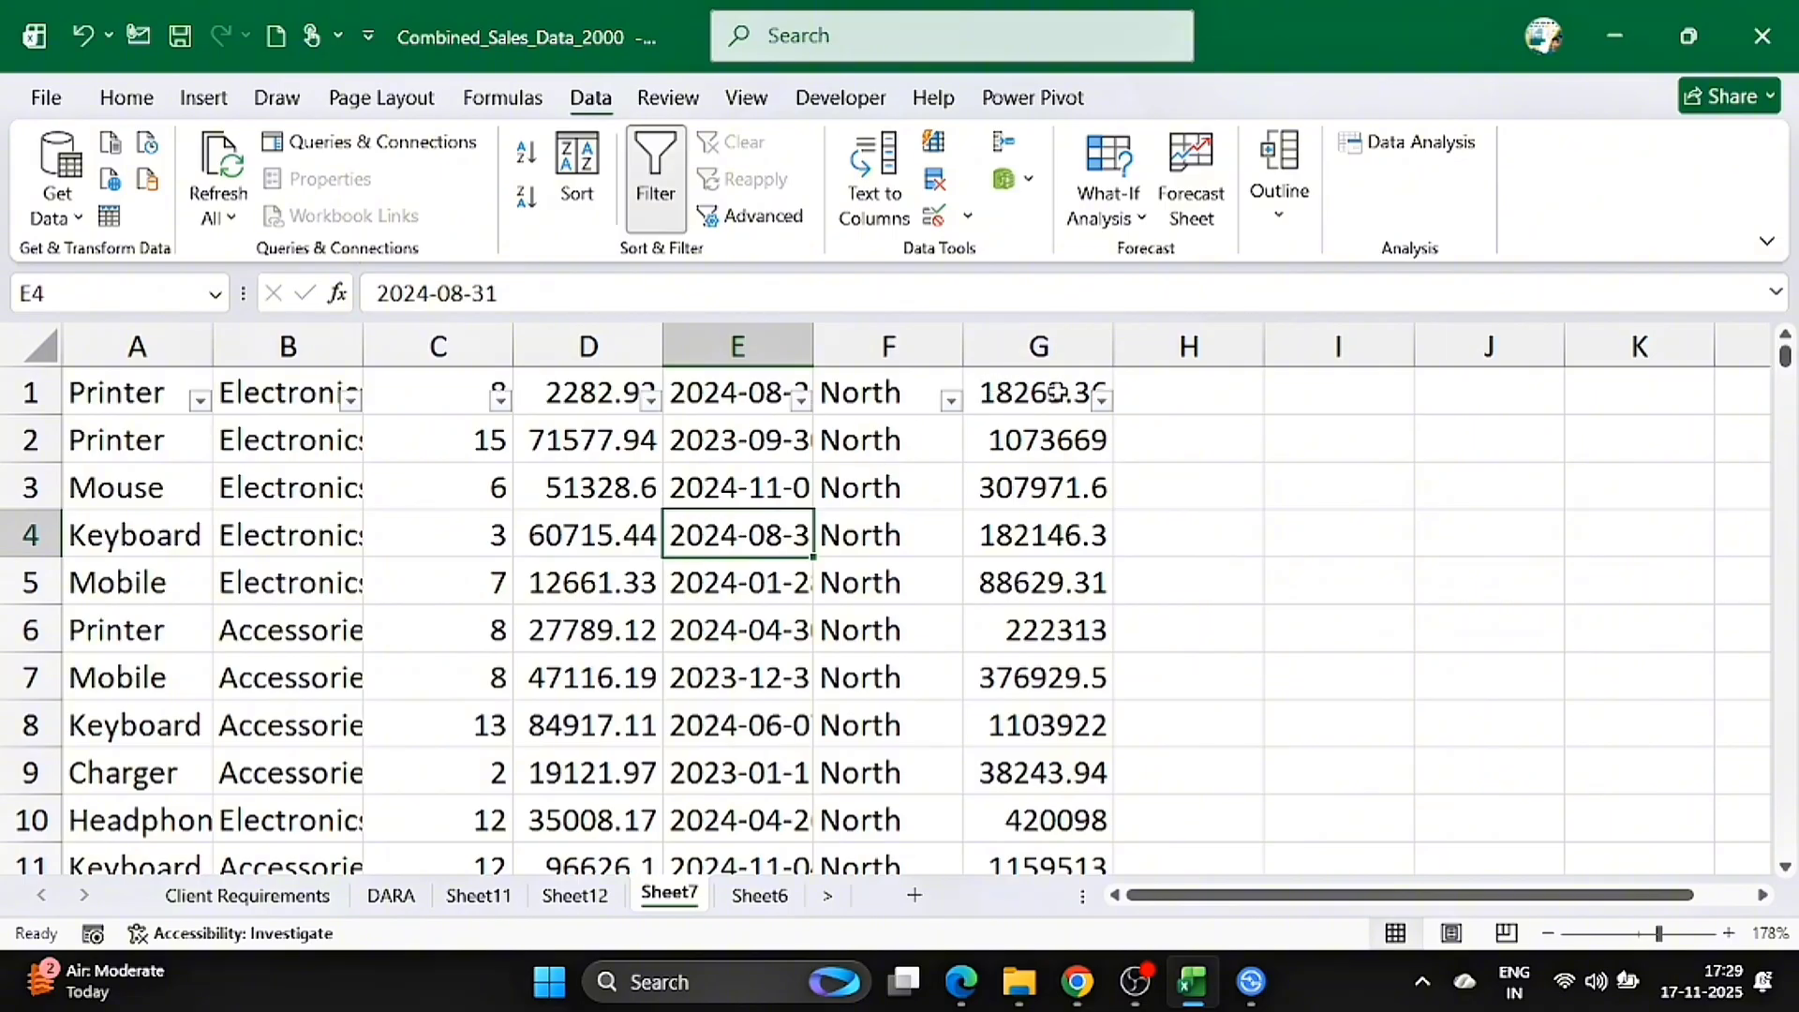
pyautogui.click(1103, 400)
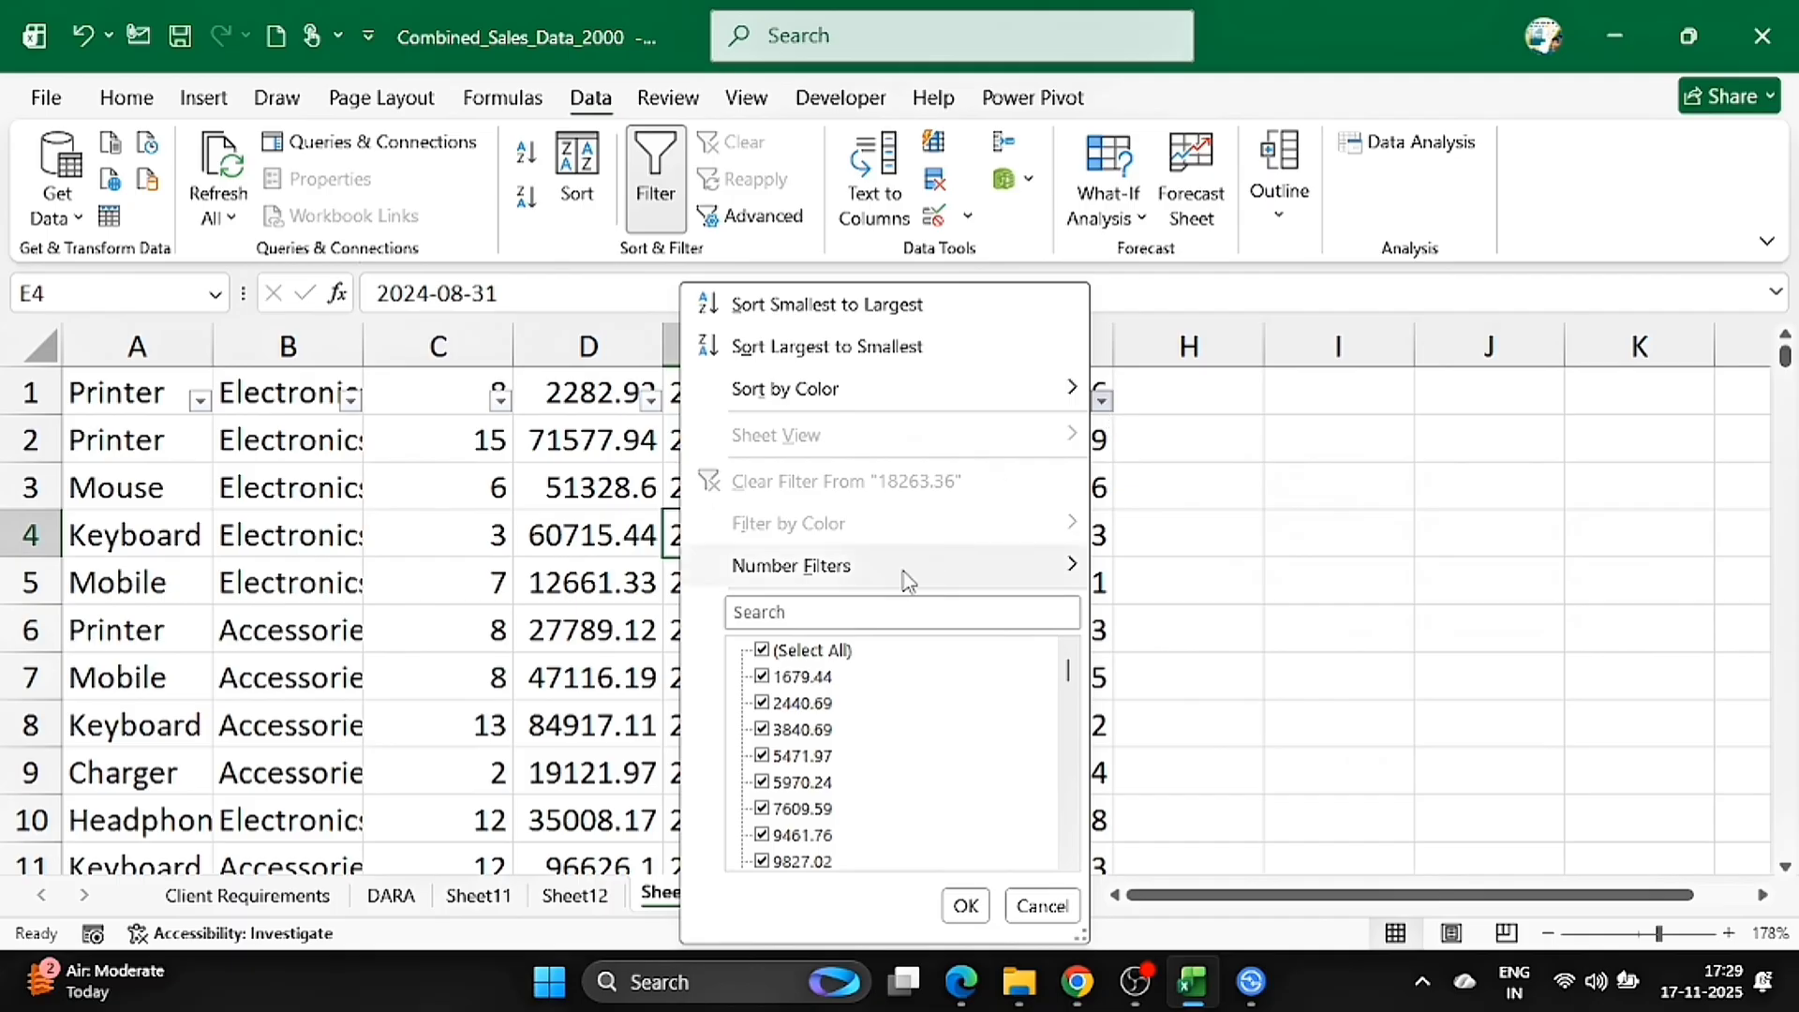
pyautogui.moveTo(907, 579)
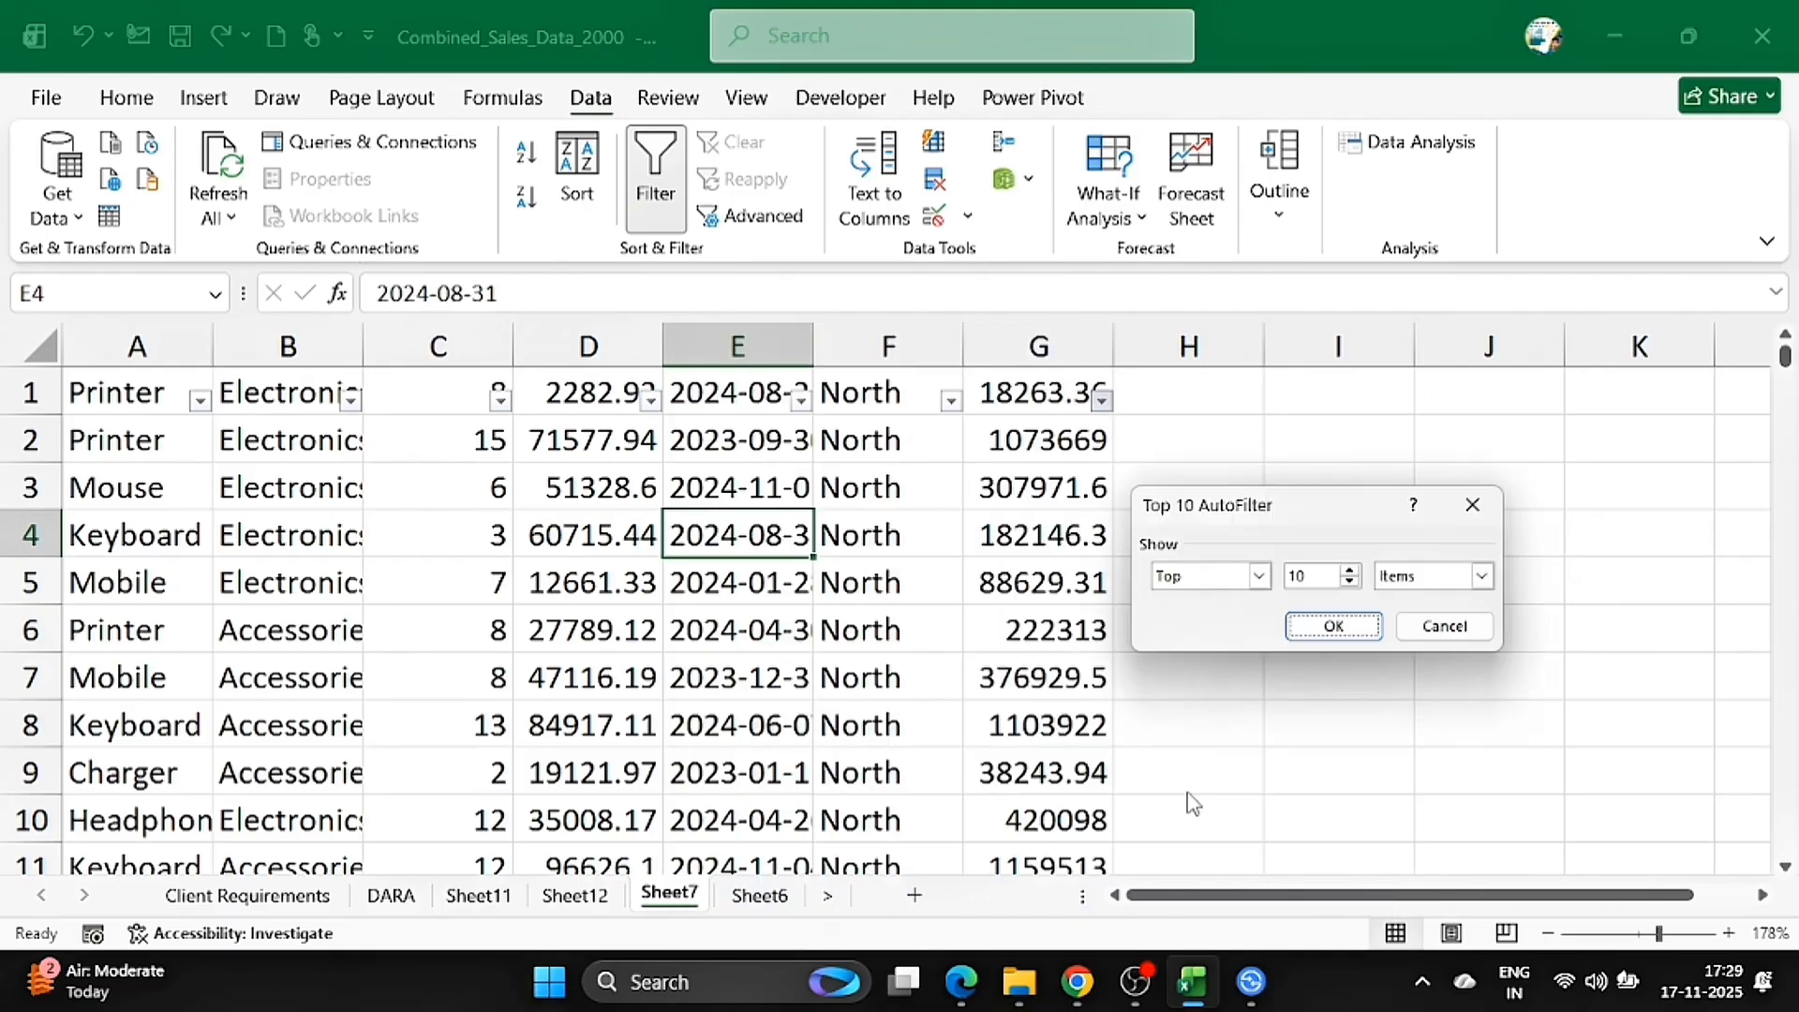
pyautogui.click(1333, 626)
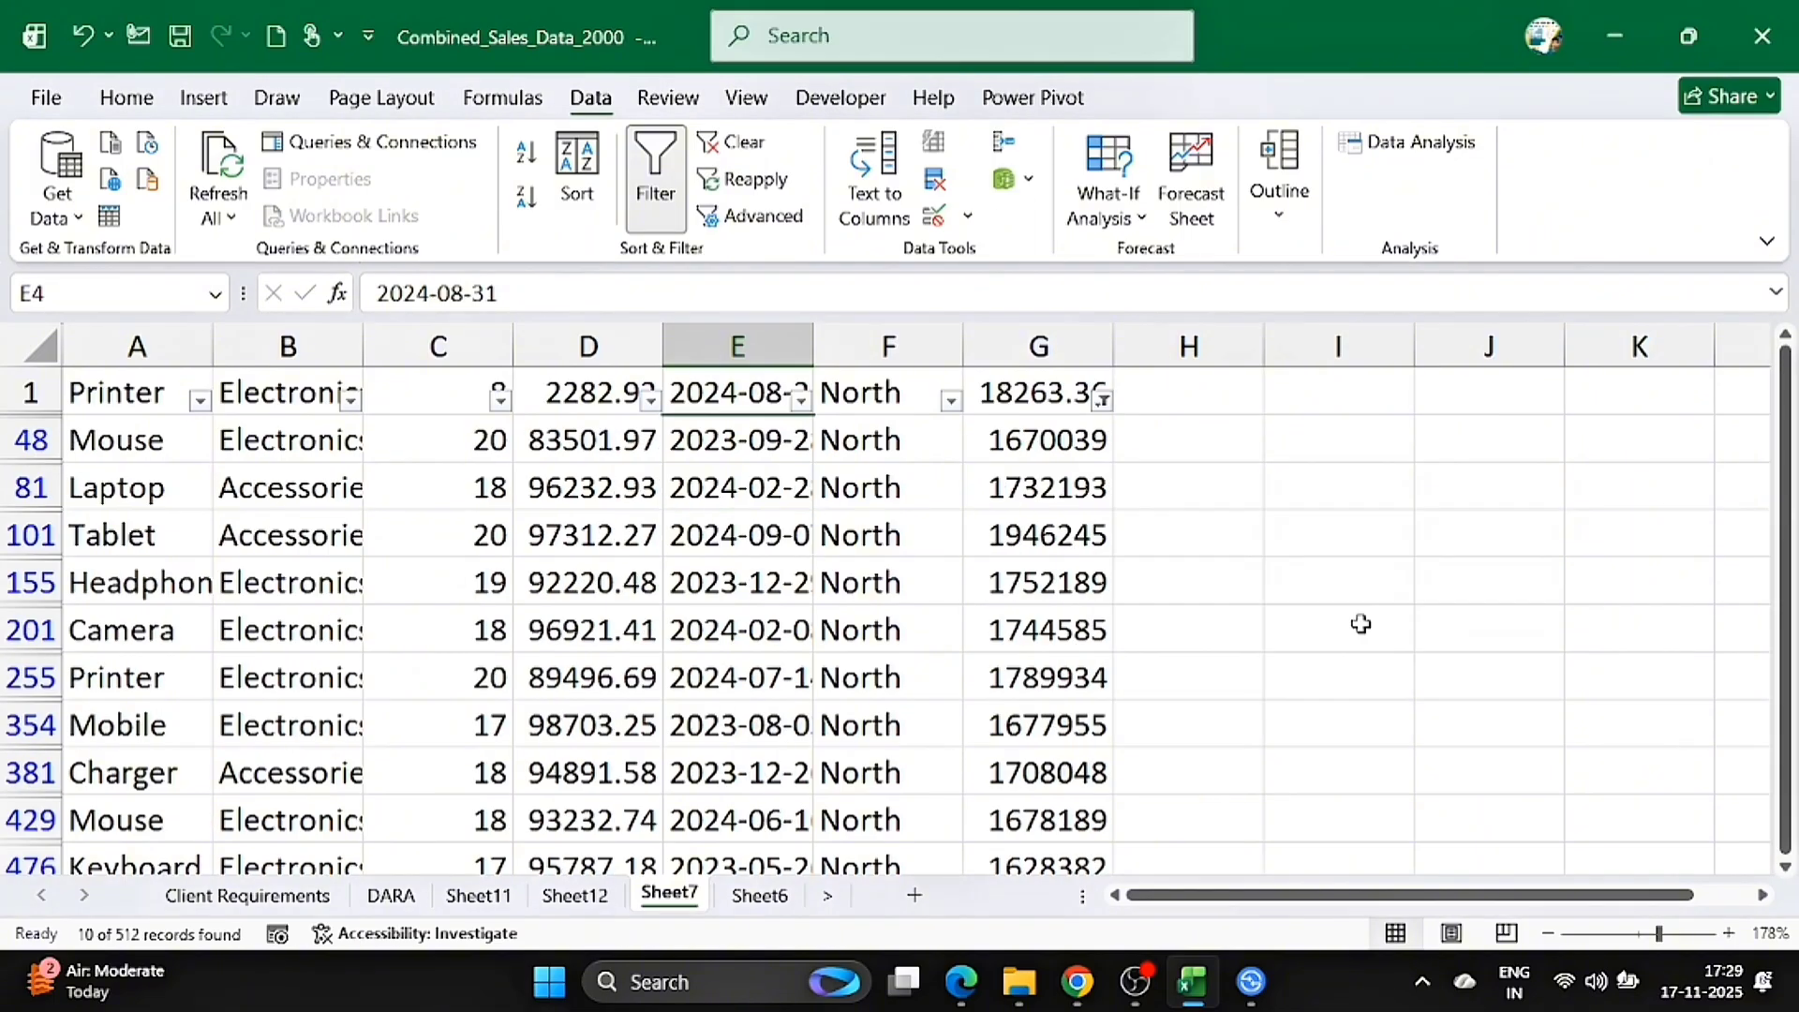
pyautogui.scroll(-1, 928, 638)
pyautogui.scroll(1, 928, 638)
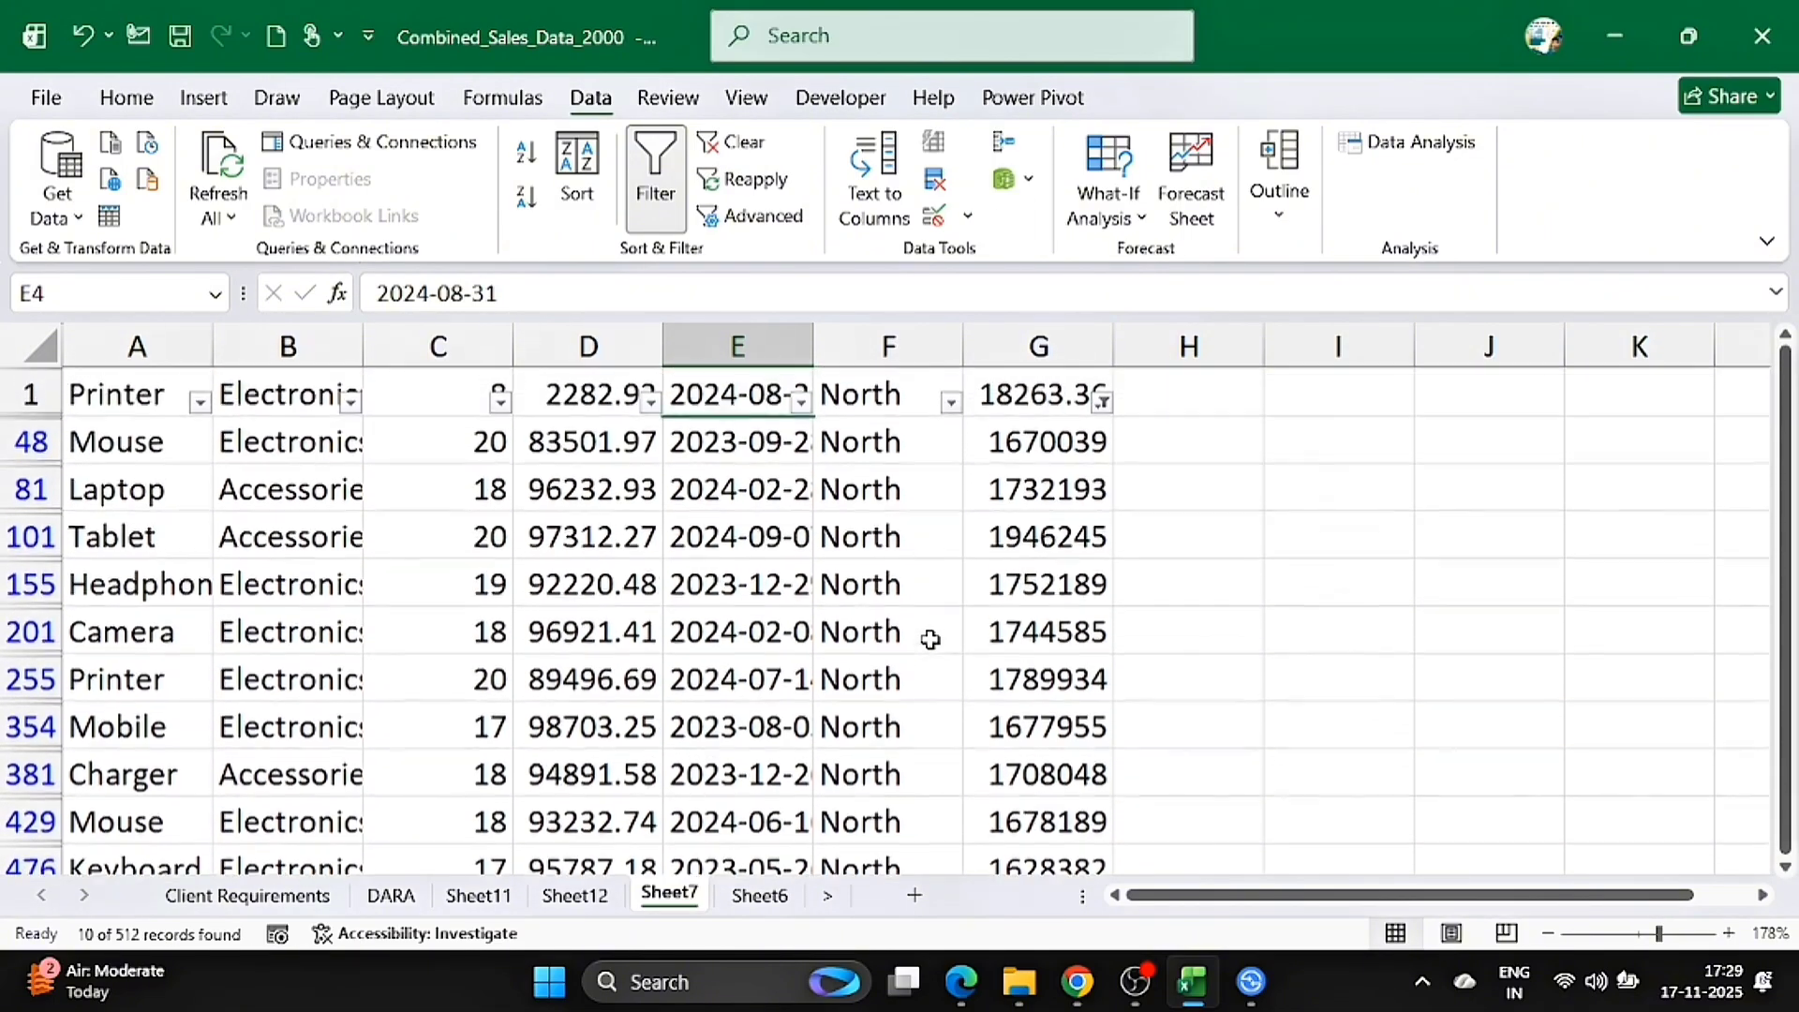
# - Copy the filtered top 10 North rows from Sheet7 into a new worksheet, starting at cell B4
pyautogui.click(130, 441)
pyautogui.hotkey('ctrl', 'shift', 'End')
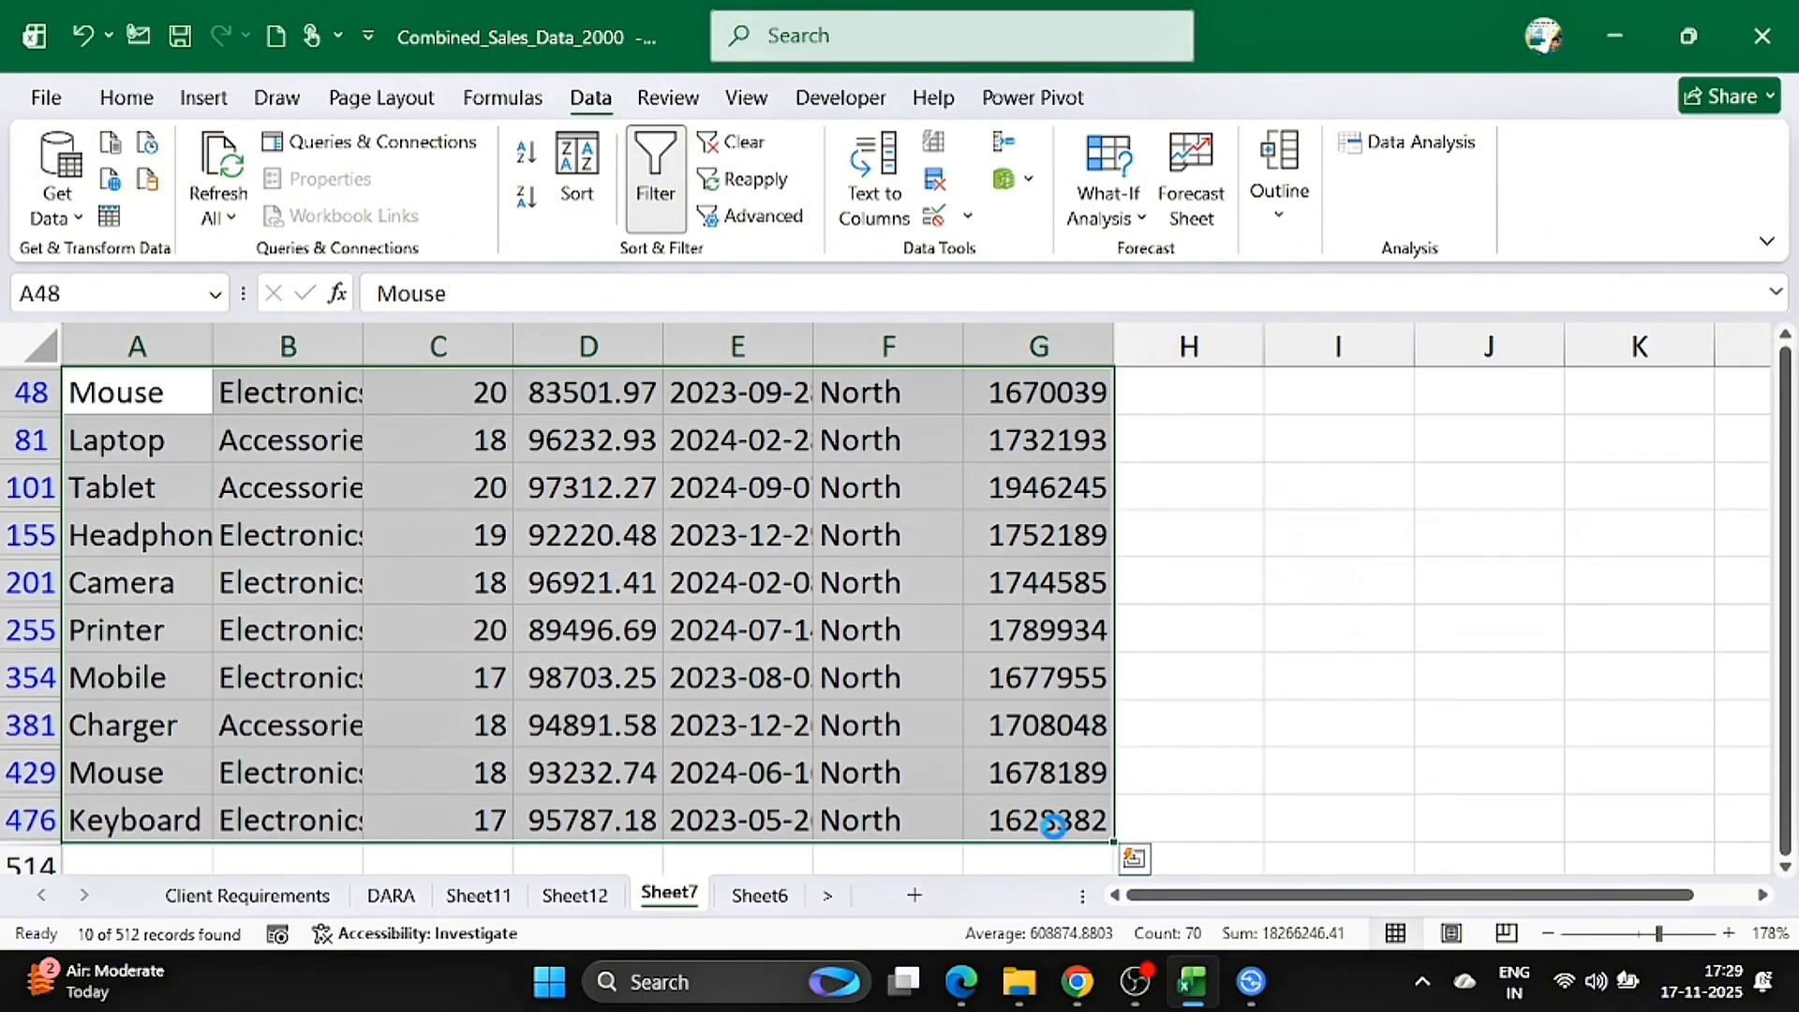
pyautogui.hotkey('ctrl', 'c')
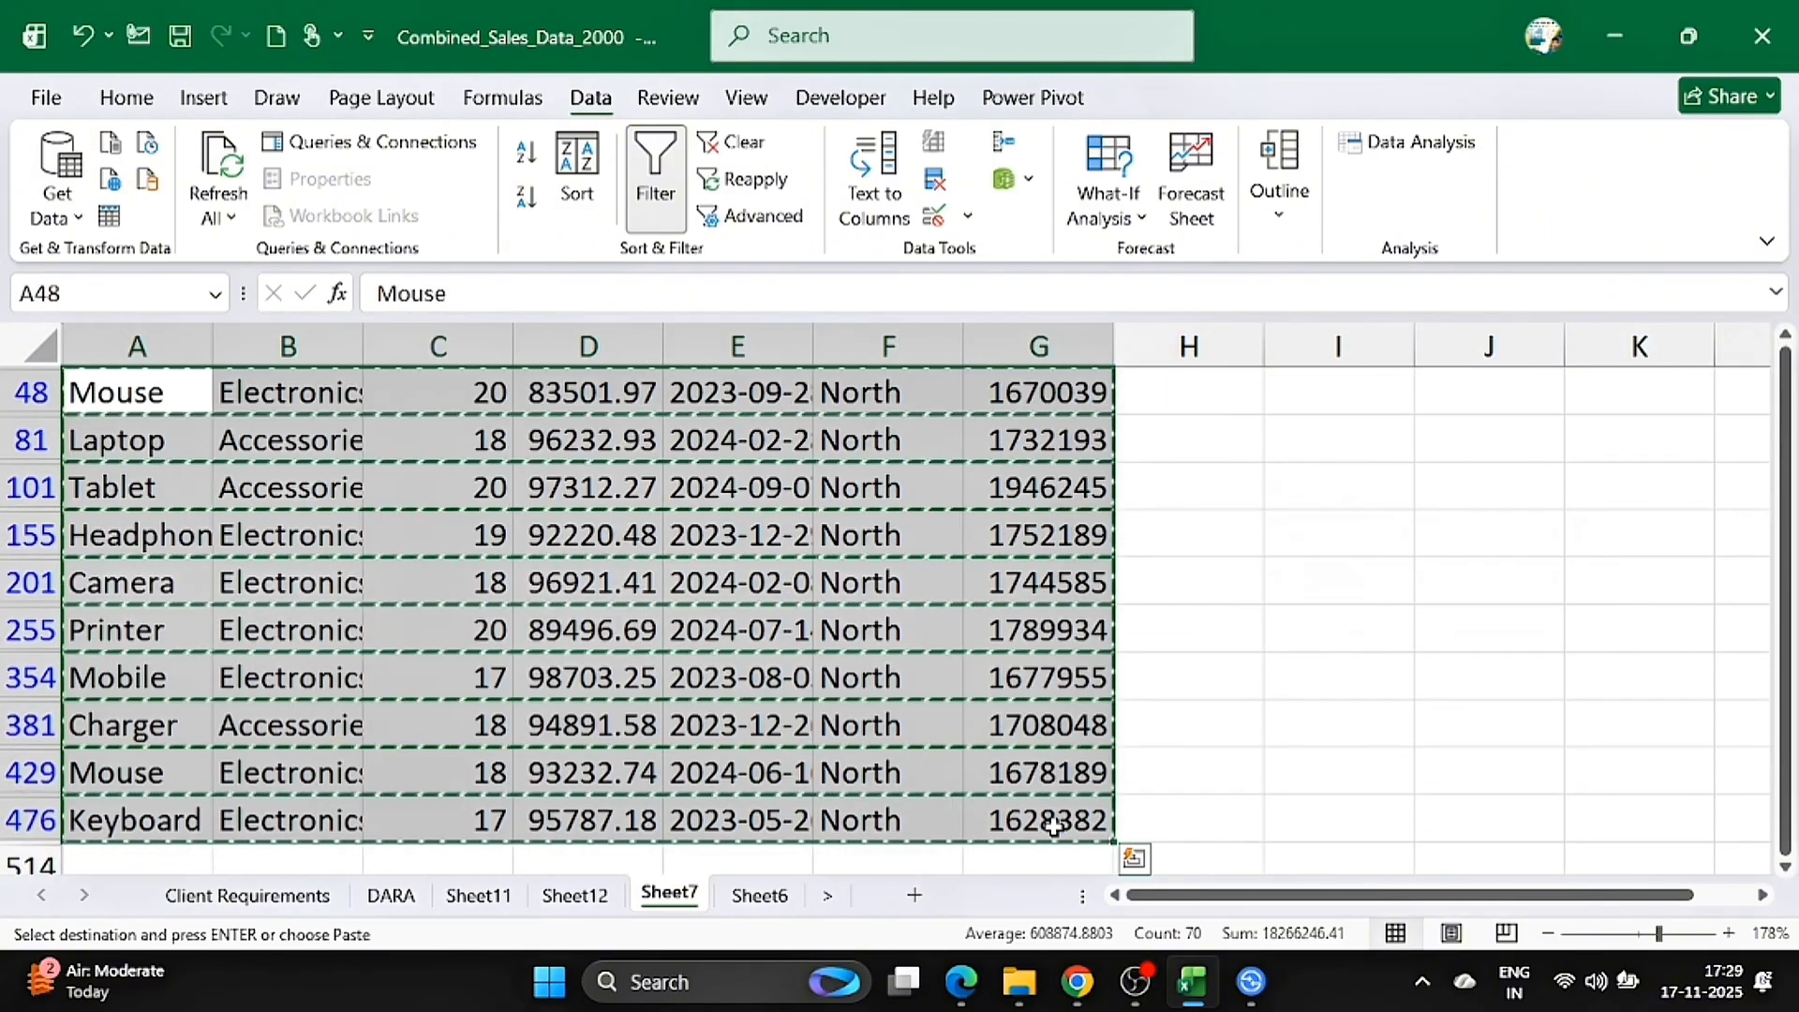
pyautogui.click(915, 895)
pyautogui.scroll(4, 281, 503)
pyautogui.click(281, 503)
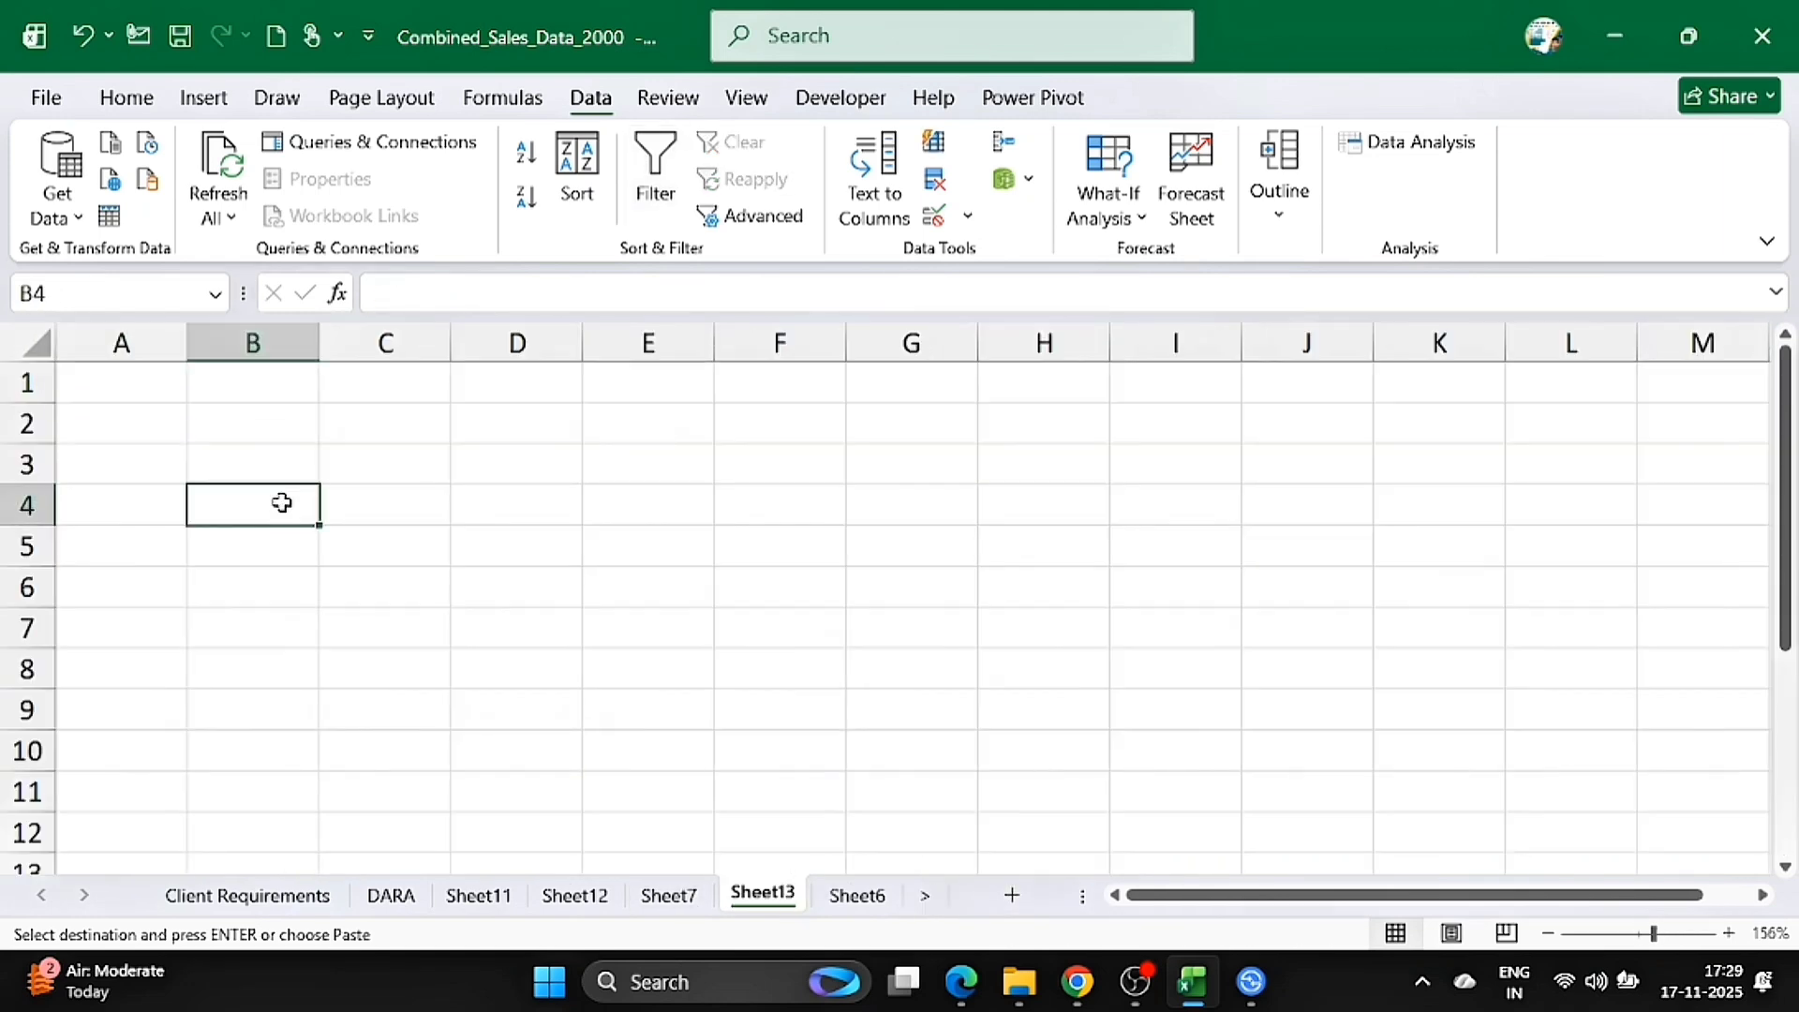
pyautogui.press('Return')
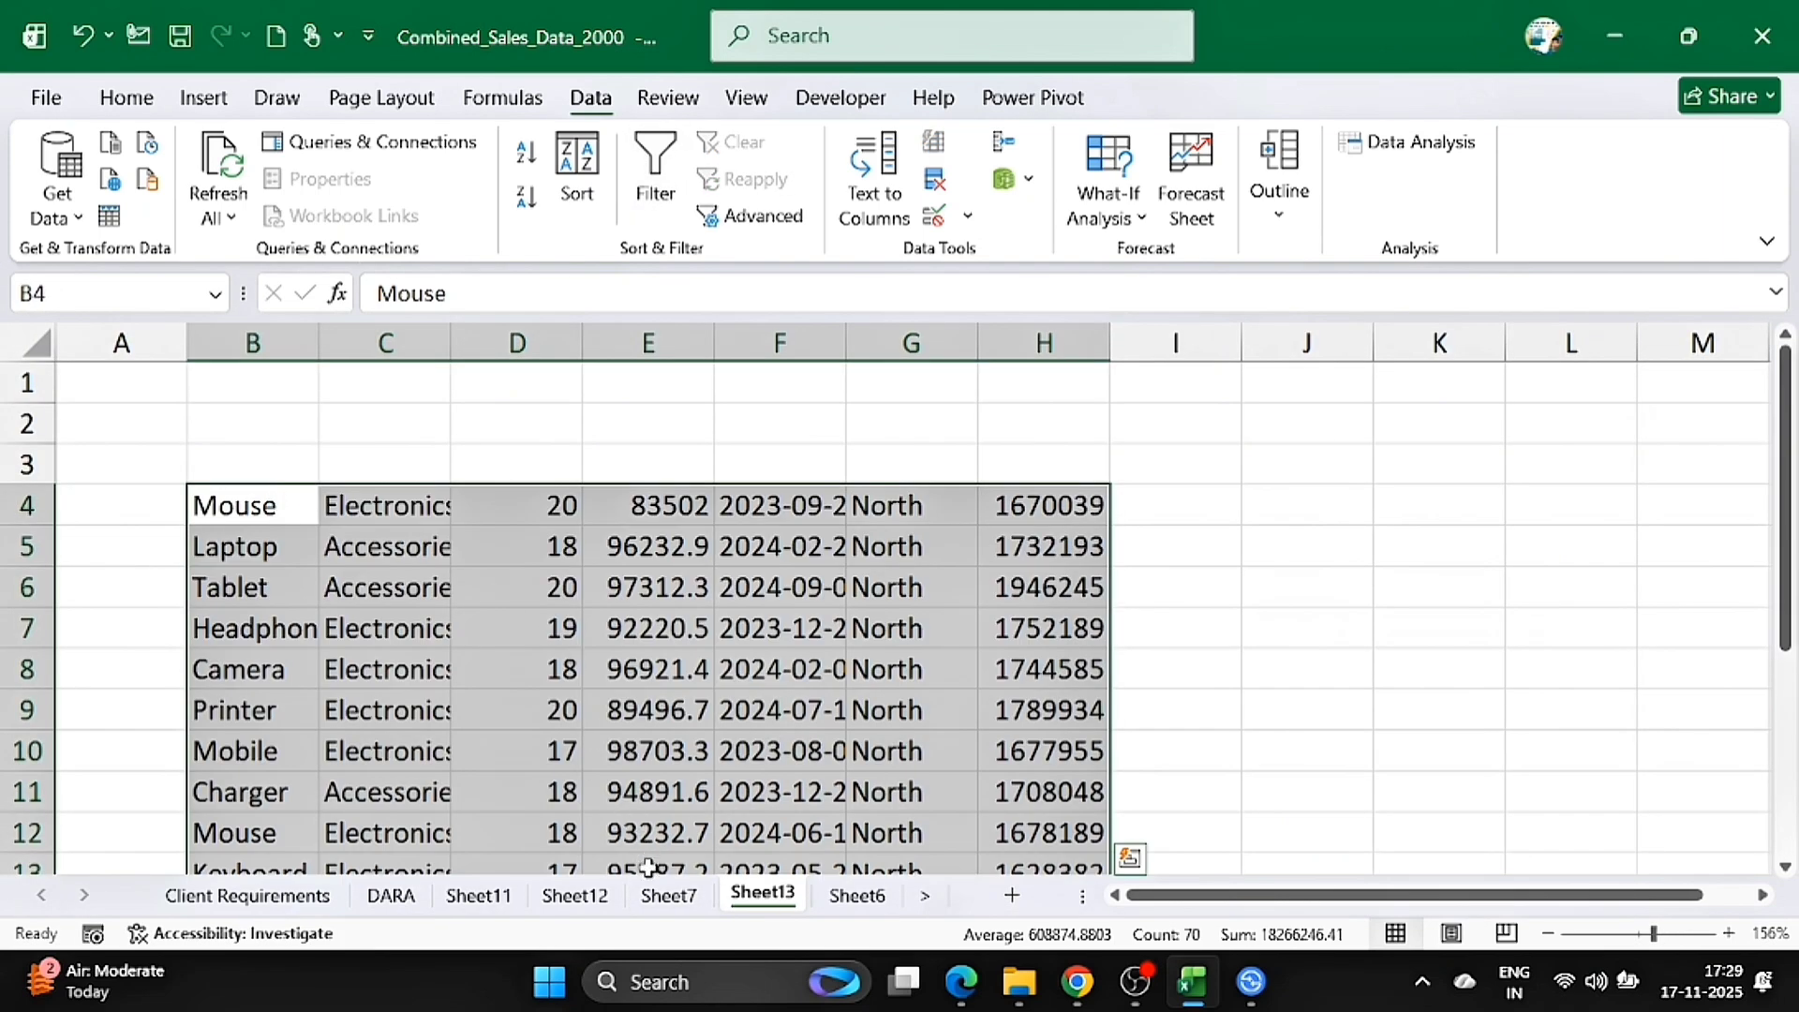
# - Delete the North source worksheet Sheet7 from the workbook
pyautogui.click(663, 897)
pyautogui.scroll(2, 753, 692)
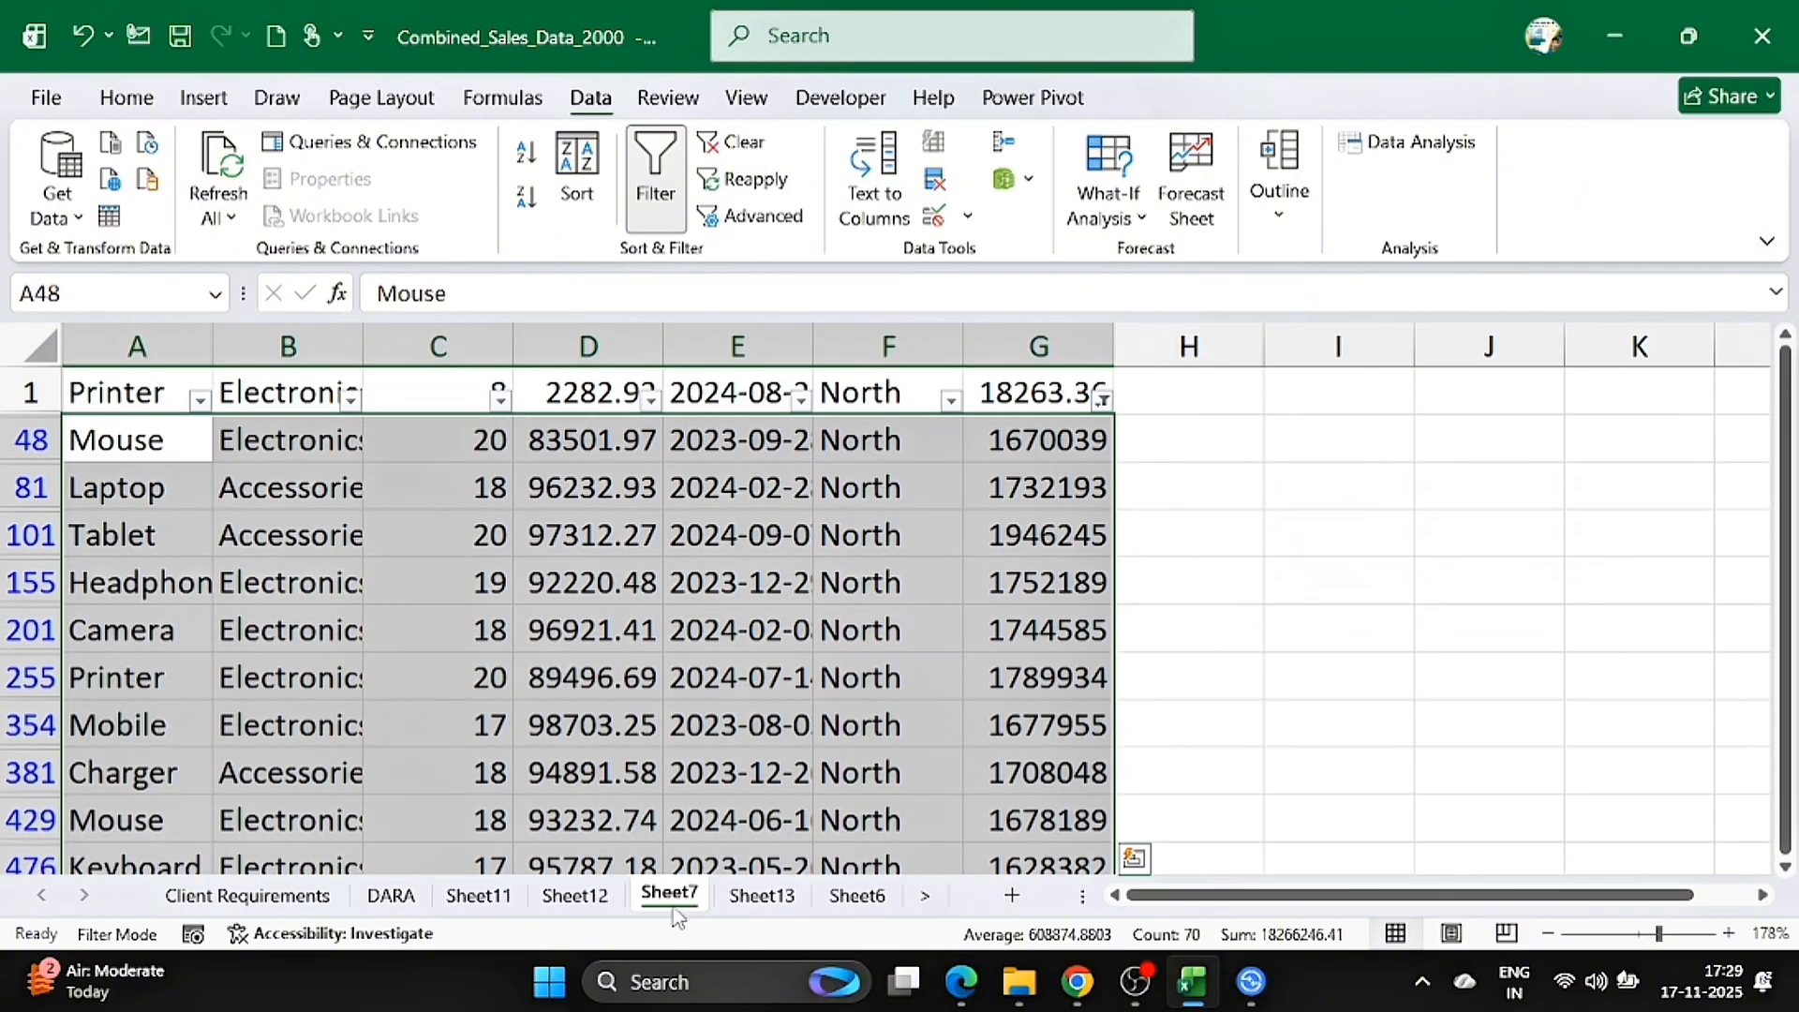
pyautogui.rightClick(674, 913)
pyautogui.click(742, 555)
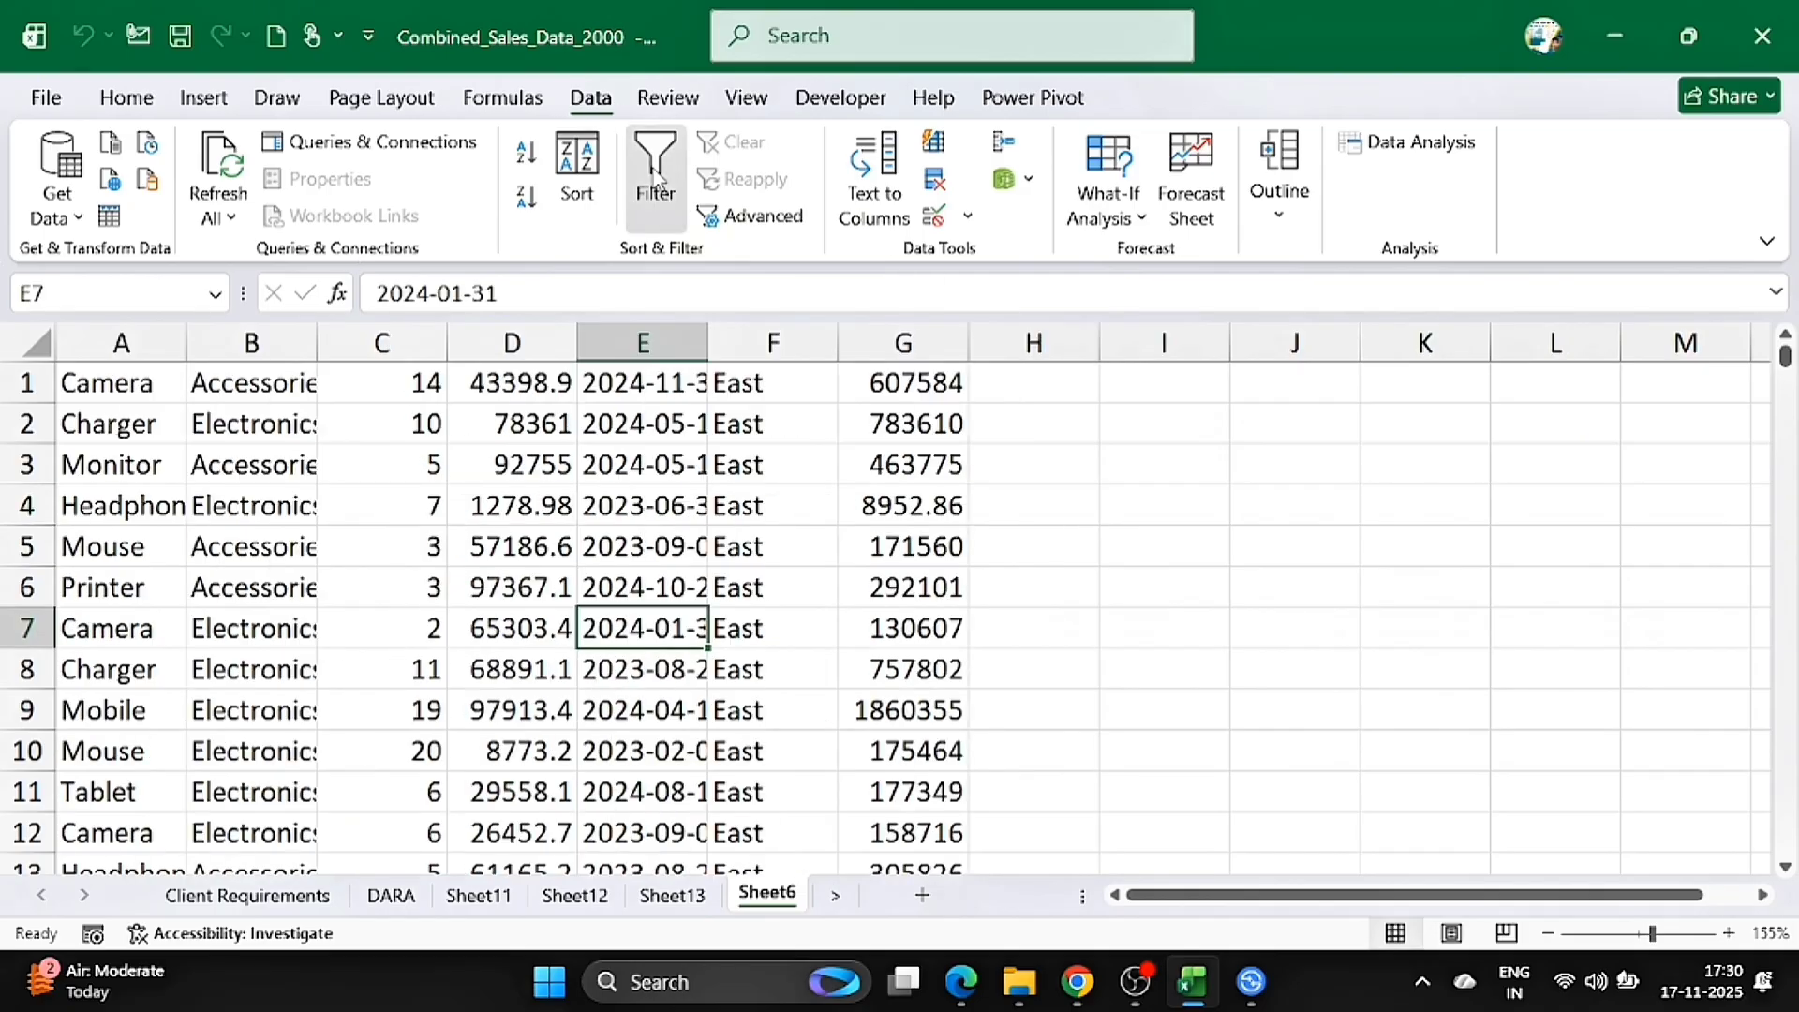
# - Turn on filtering for the East data on Sheet6 and show only the top 10 items by the values in column G
pyautogui.click(655, 173)
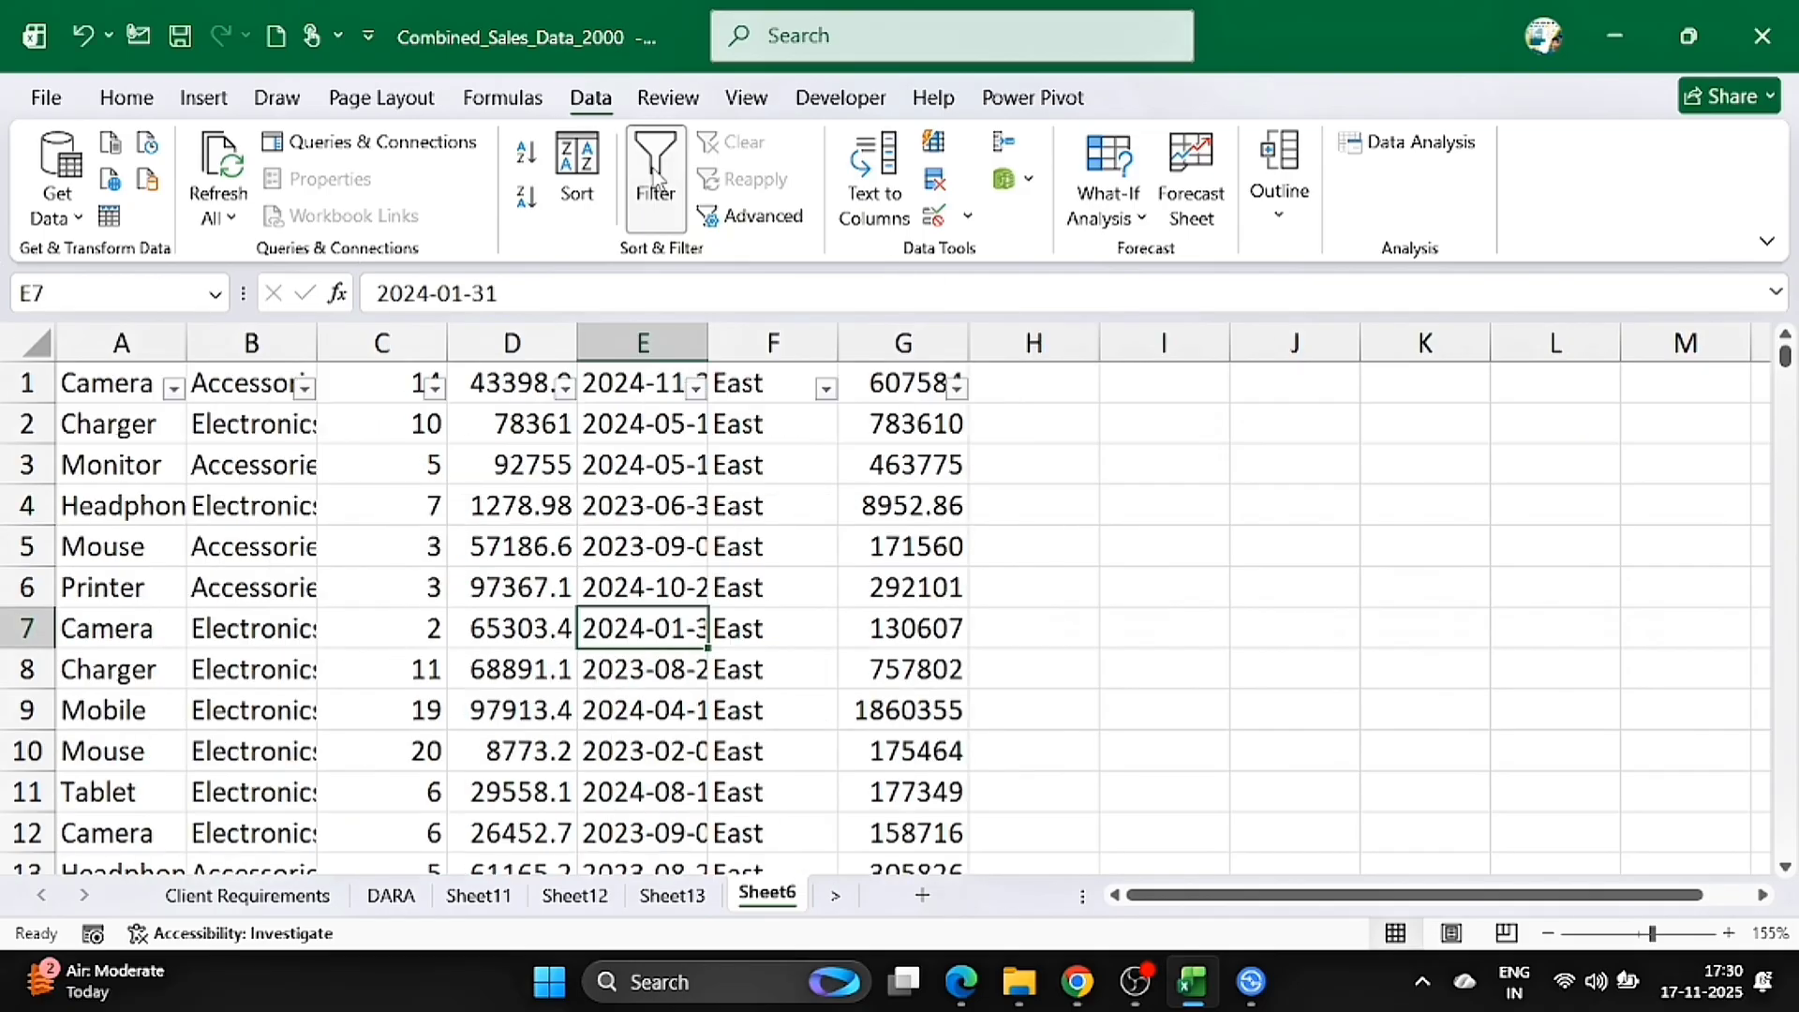
pyautogui.click(957, 385)
pyautogui.moveTo(829, 569)
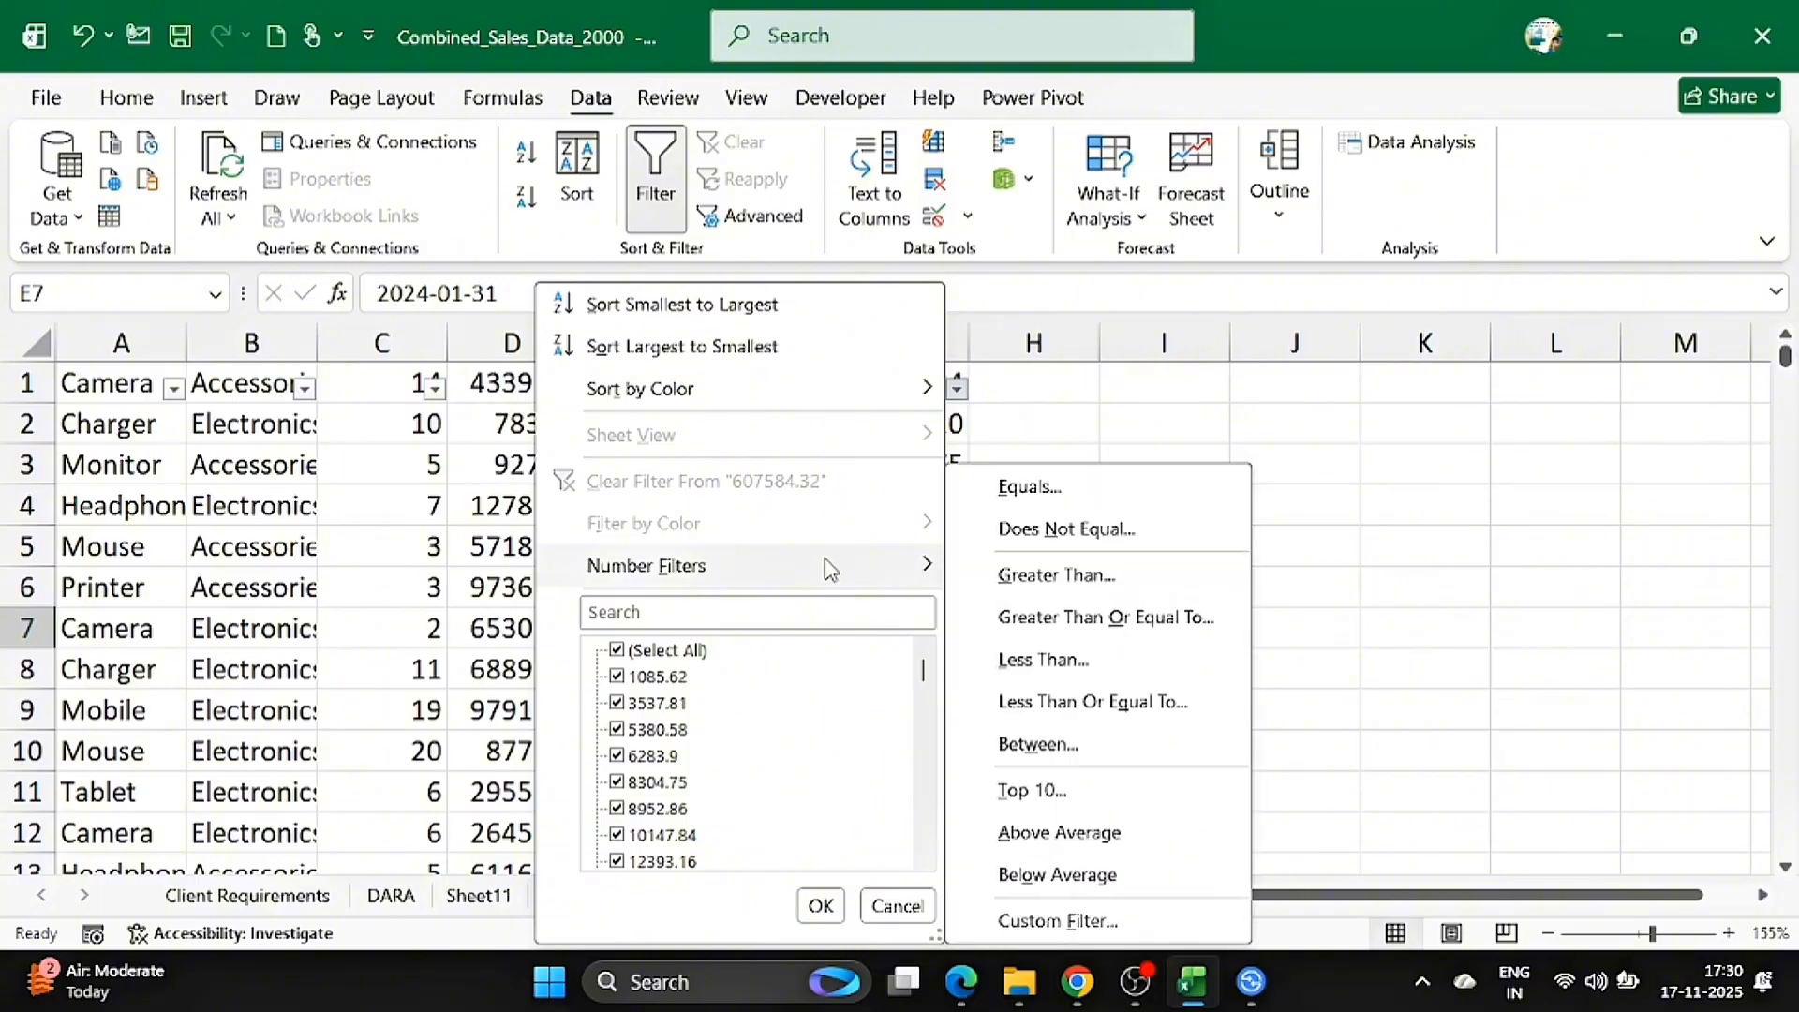
pyautogui.click(1021, 795)
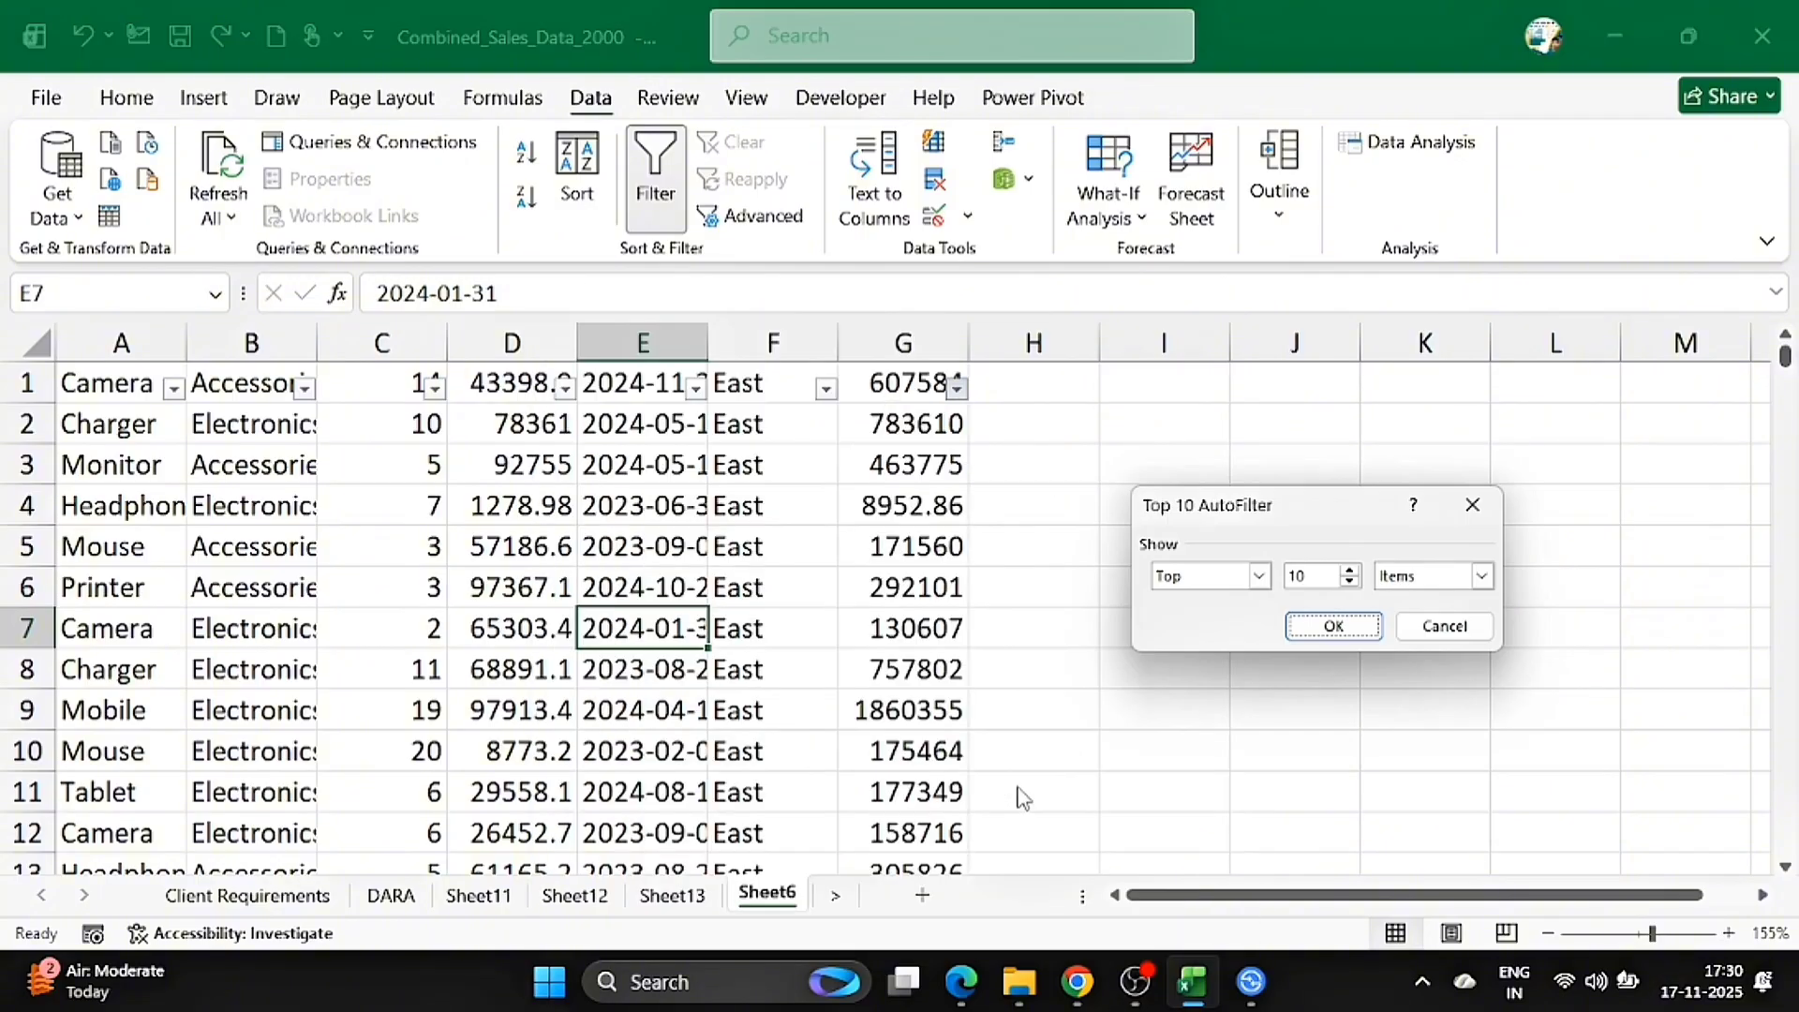
pyautogui.click(1333, 625)
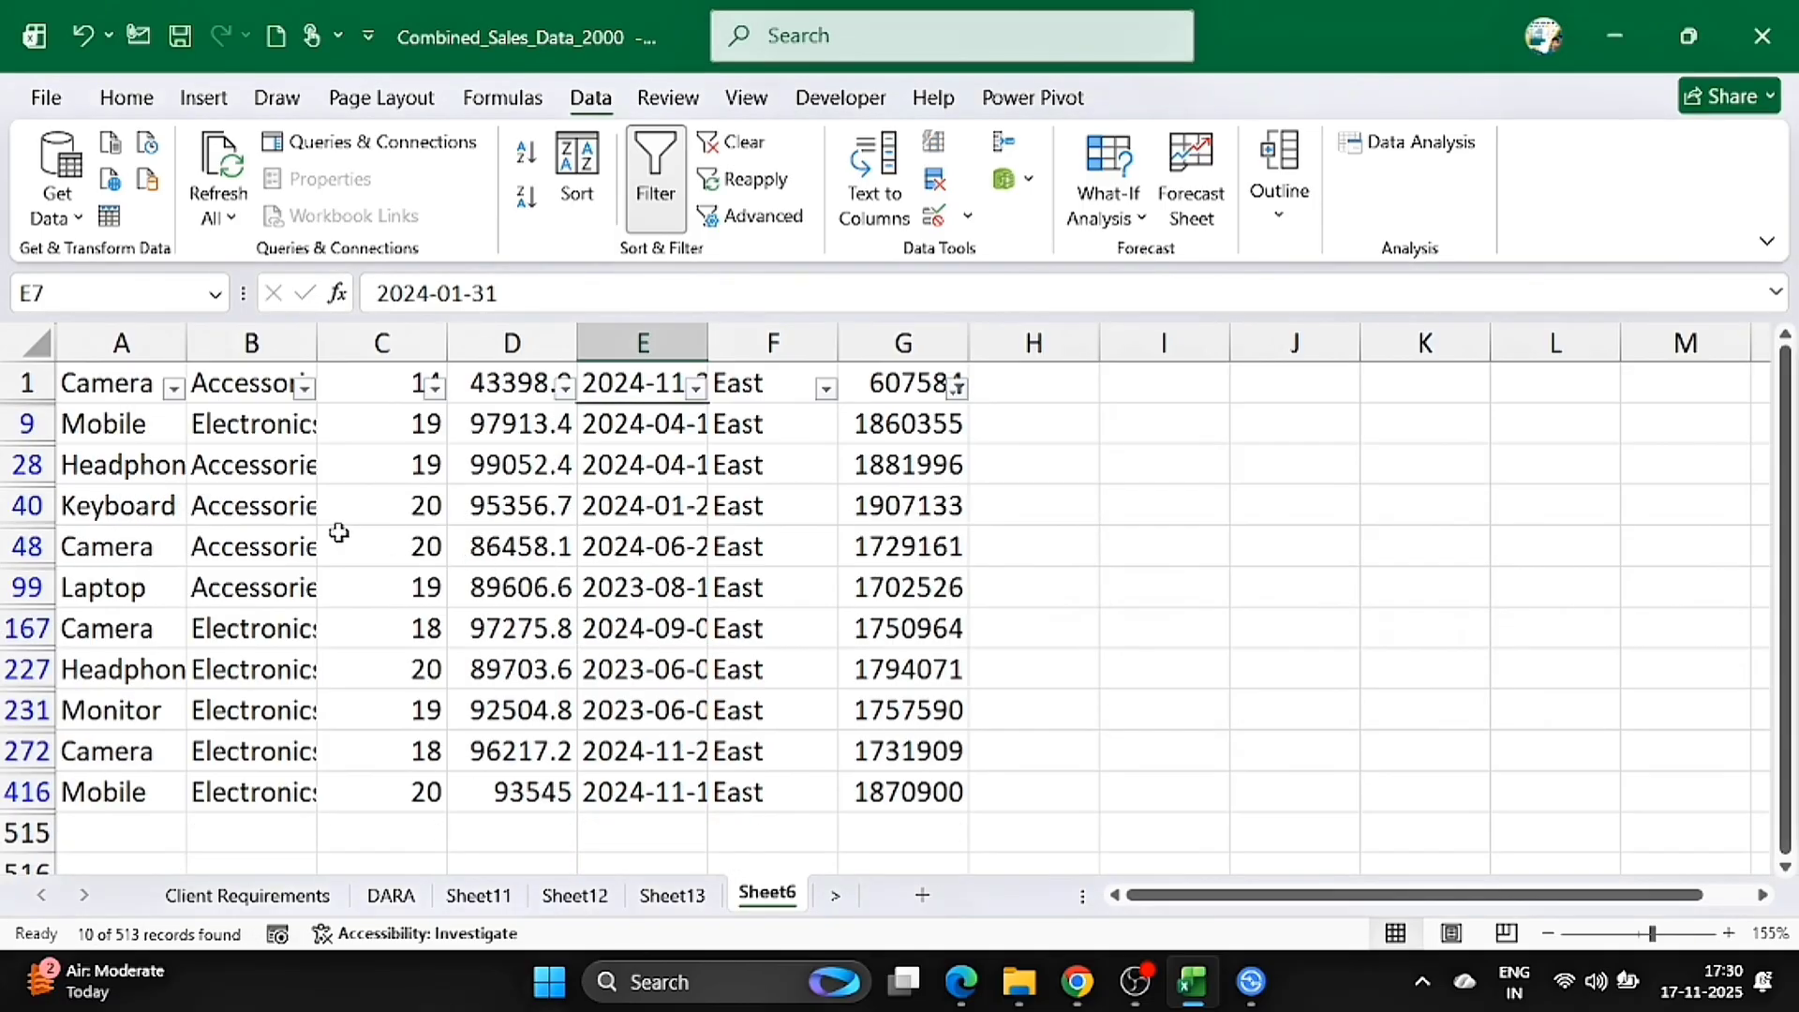
# - Copy the filtered top 10 East rows from Sheet6 into a new worksheet, starting at cell B4
pyautogui.moveTo(98, 436); pyautogui.dragTo(940, 797)
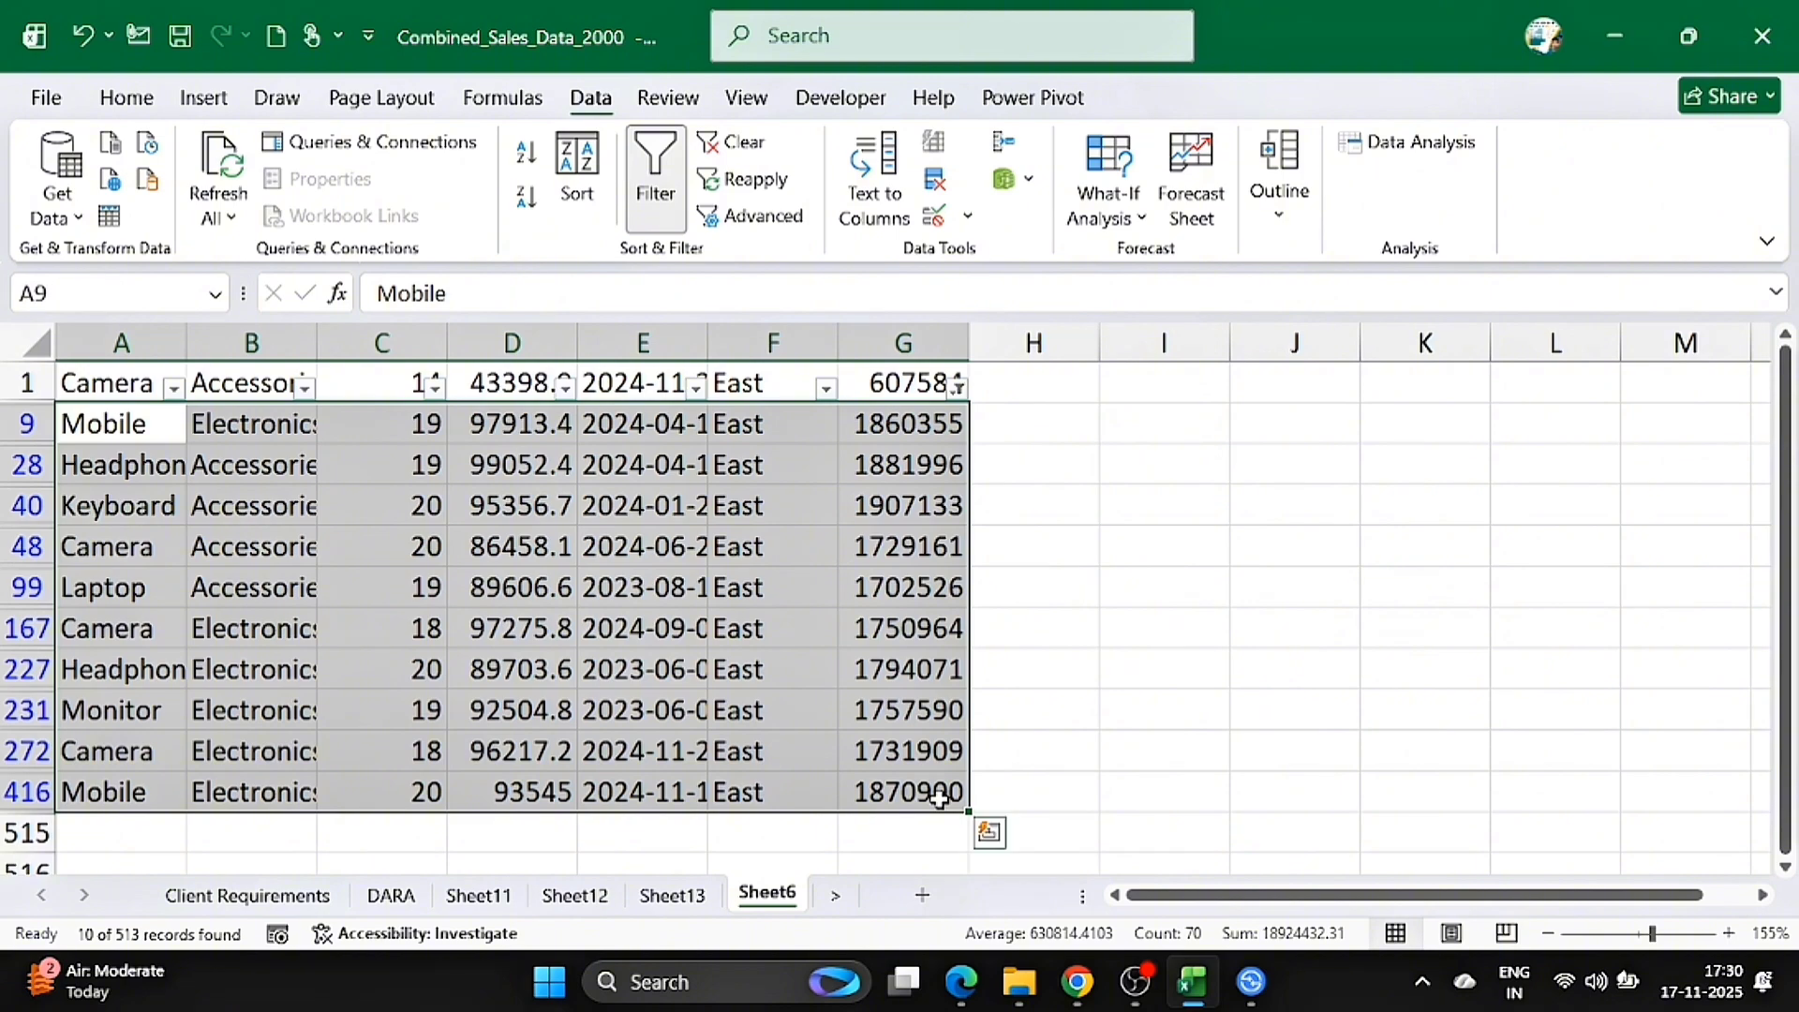
pyautogui.hotkey('ctrl', 'c')
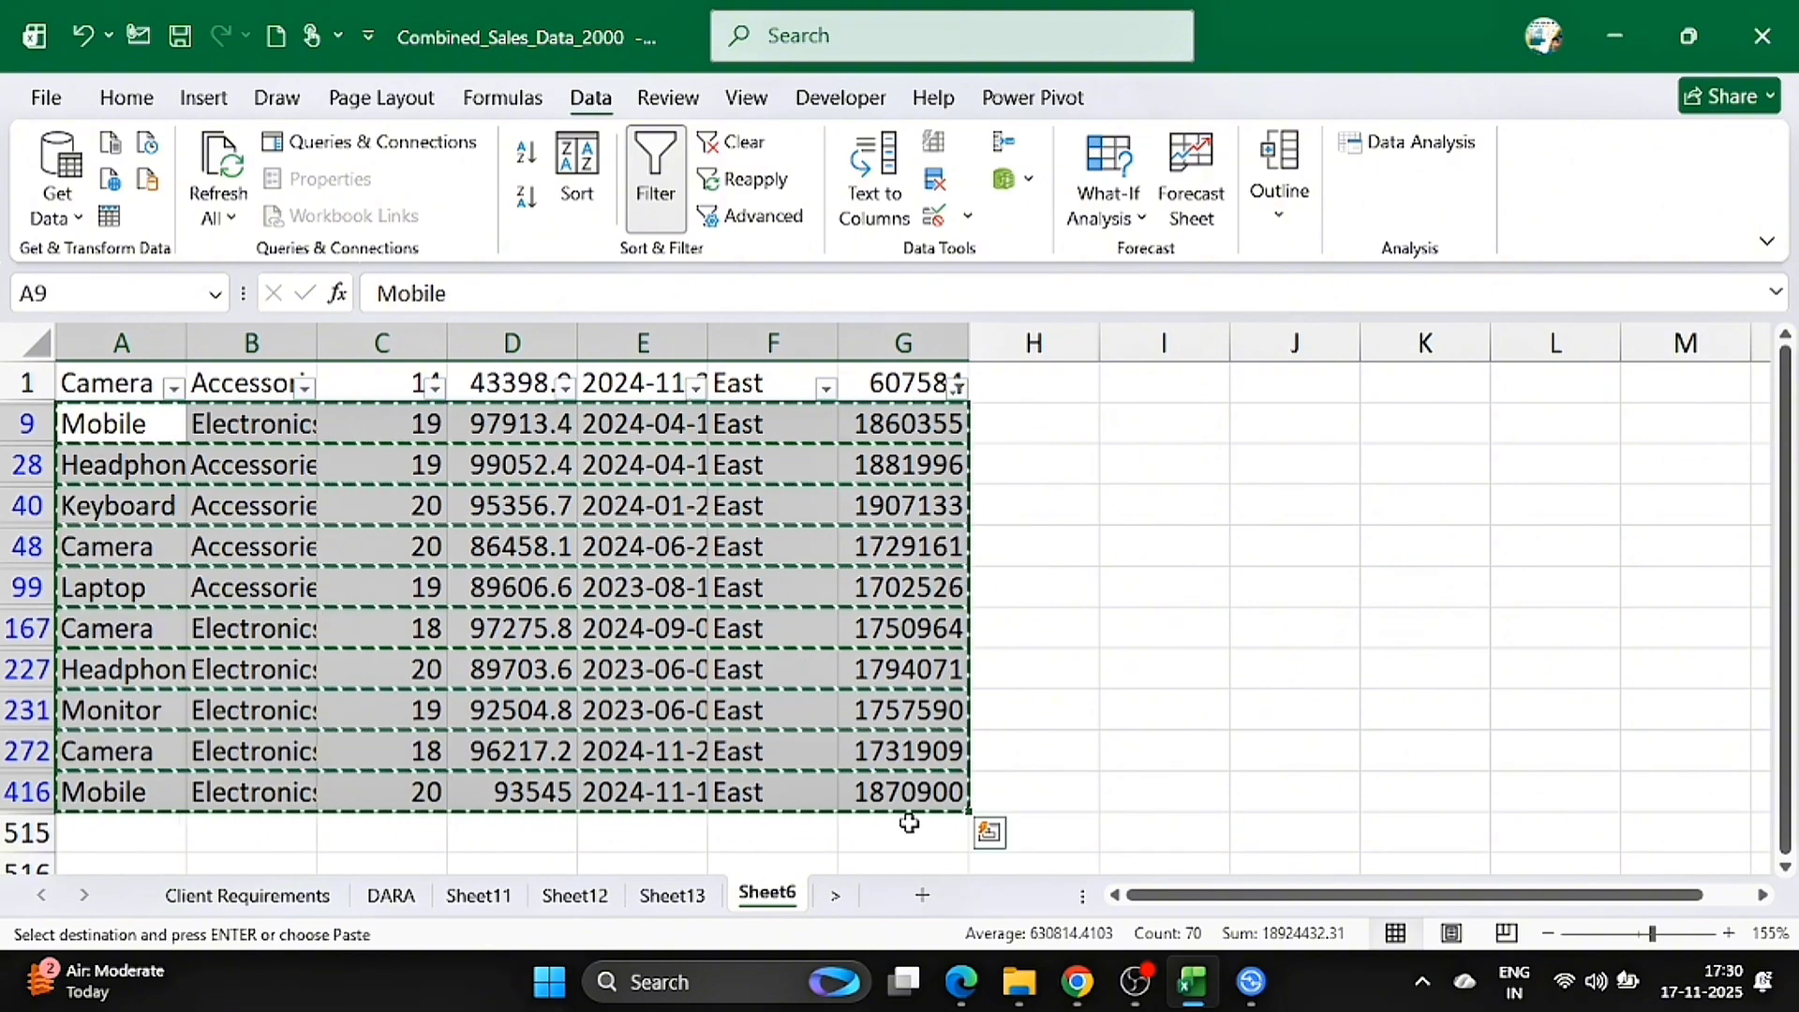
pyautogui.click(922, 896)
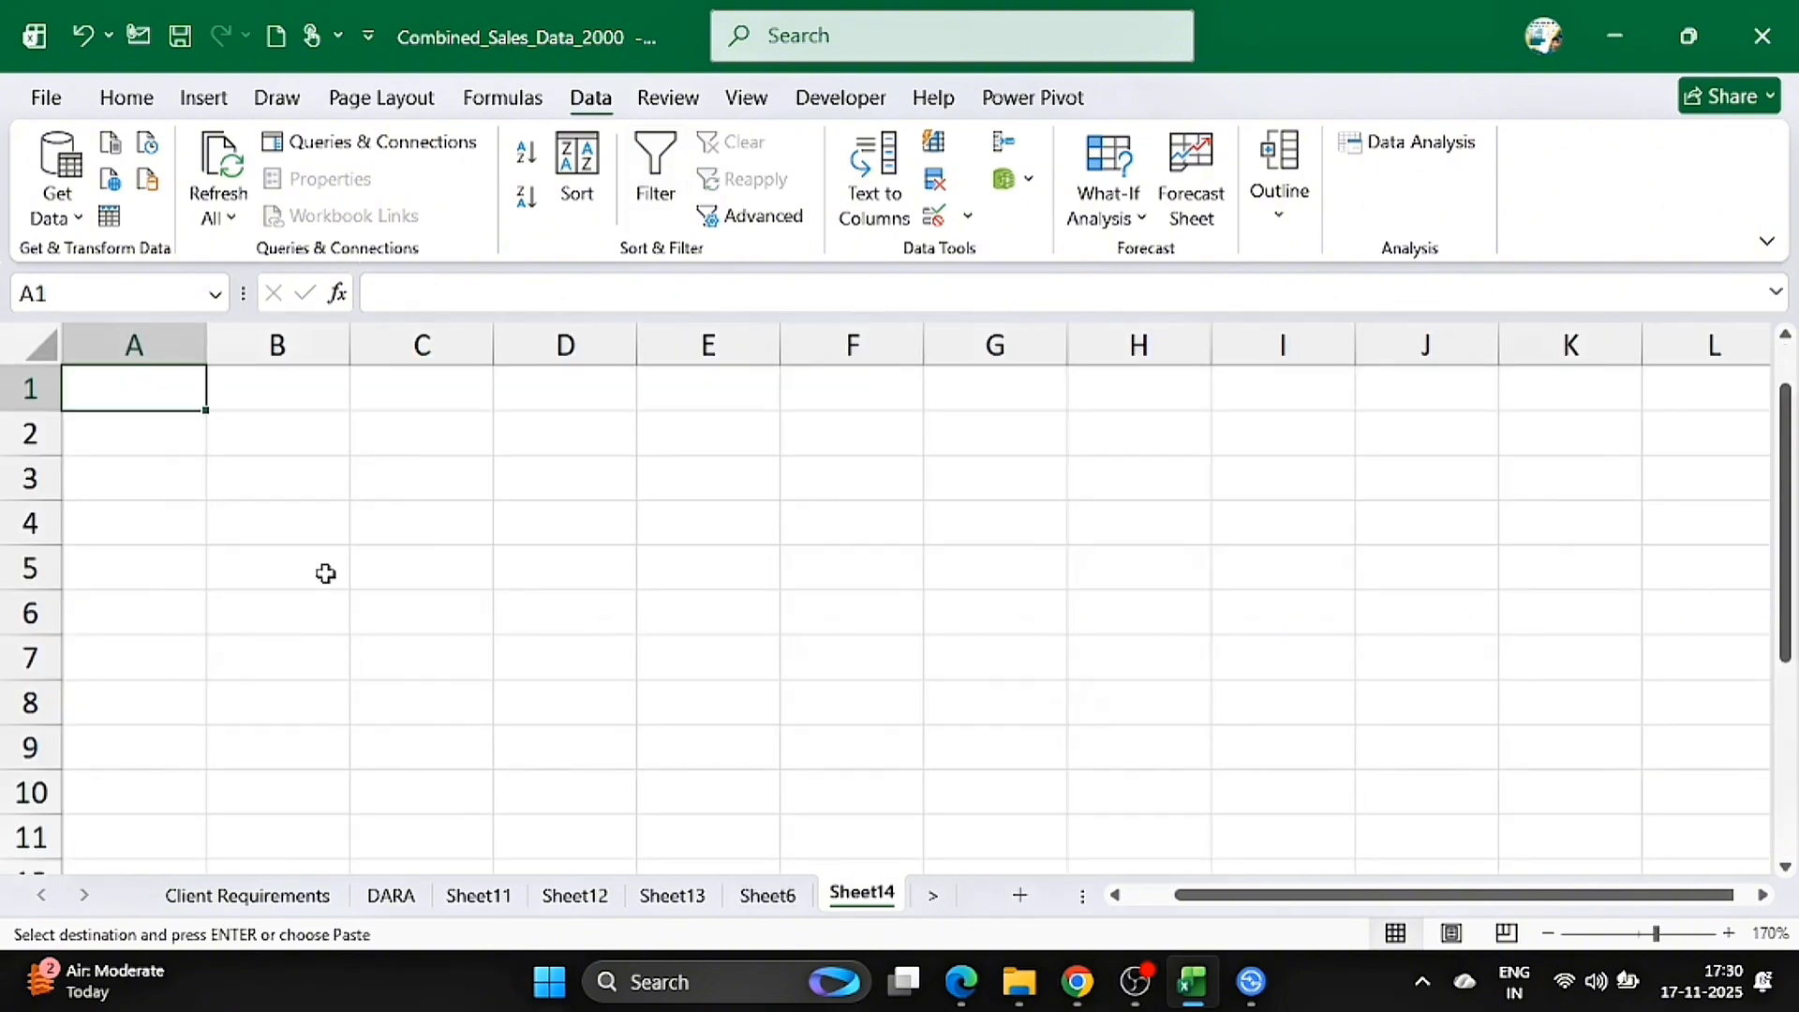
pyautogui.click(283, 522)
pyautogui.hotkey('ctrl', 'v')
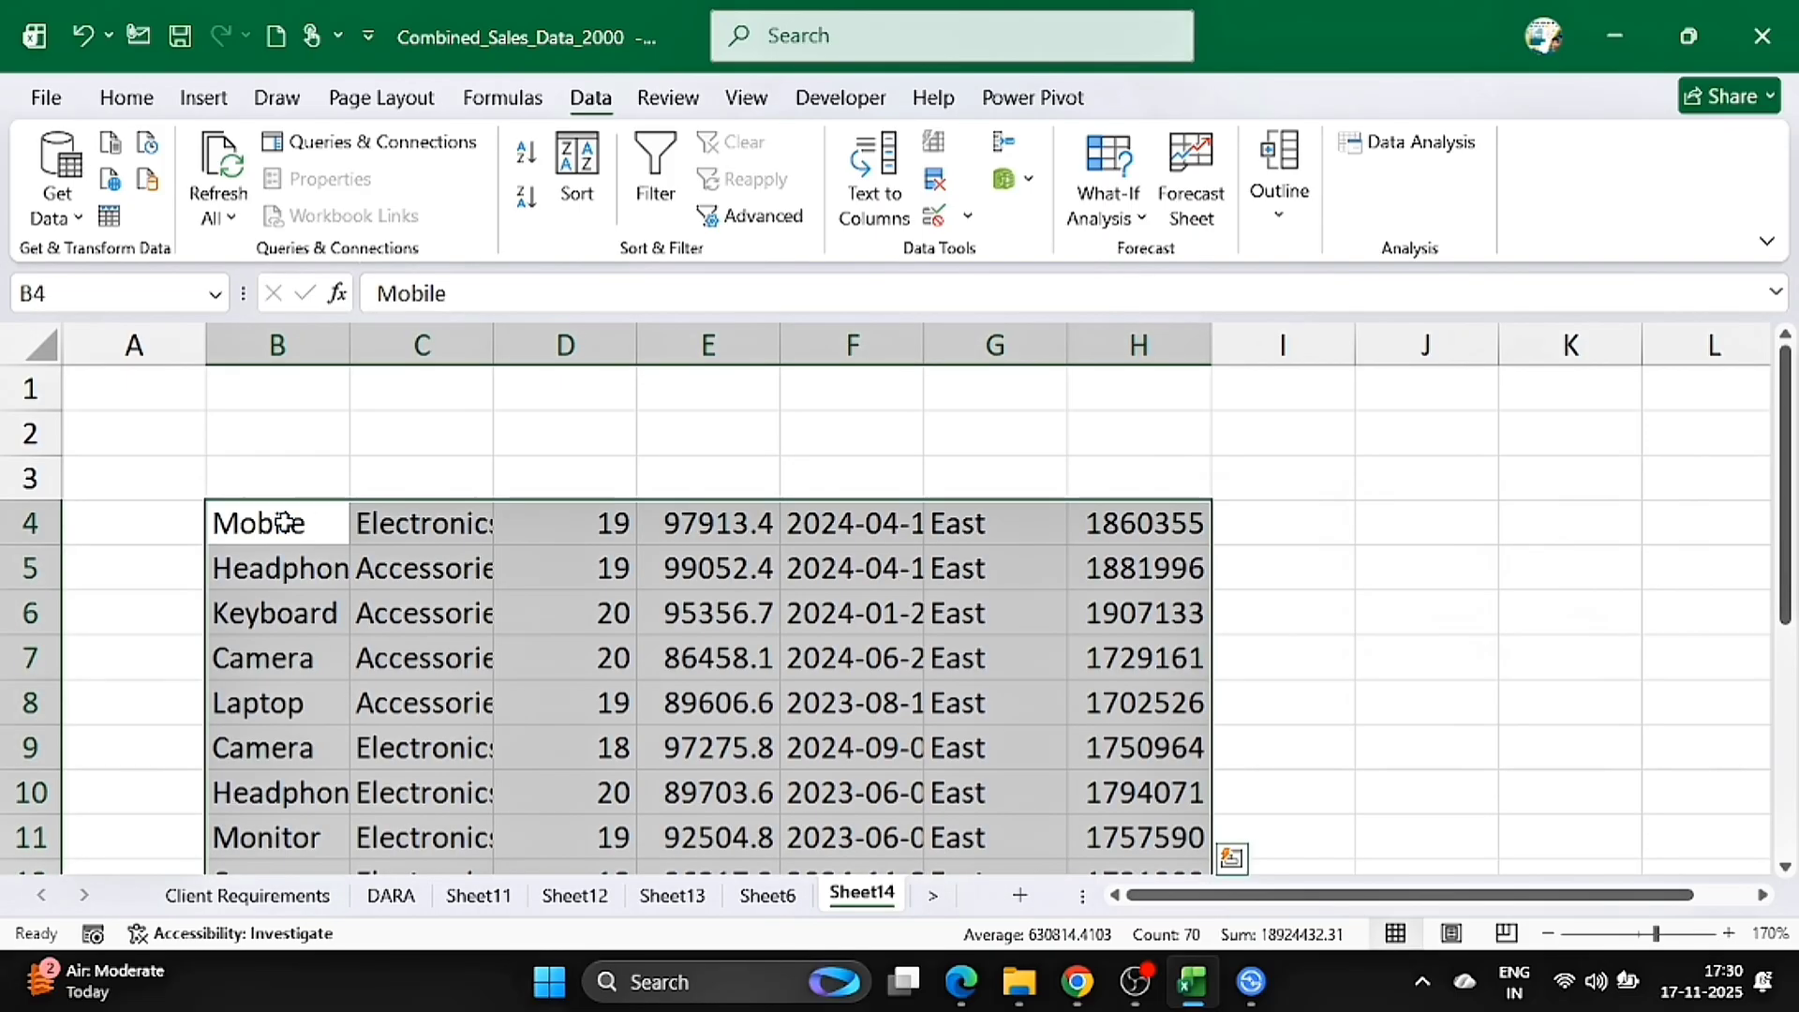
# - Delete the East source worksheet Sheet6 from the workbook
pyautogui.click(766, 899)
pyautogui.rightClick(766, 896)
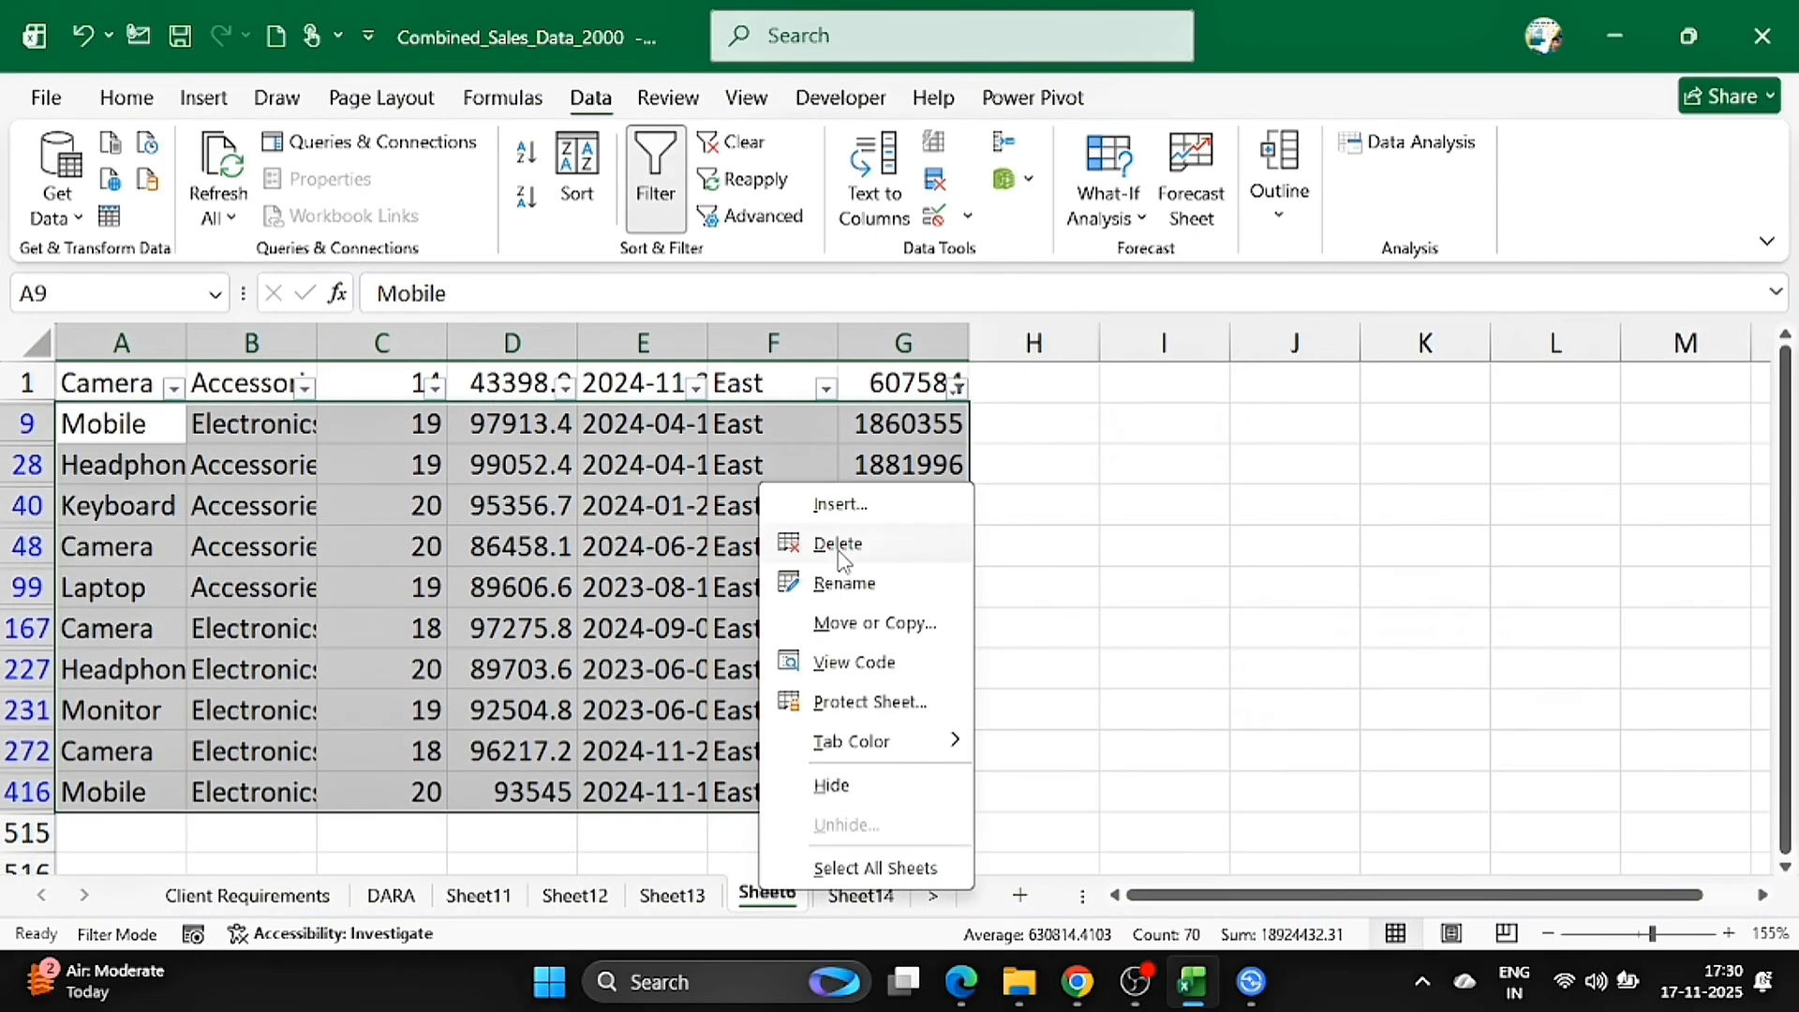
pyautogui.click(841, 547)
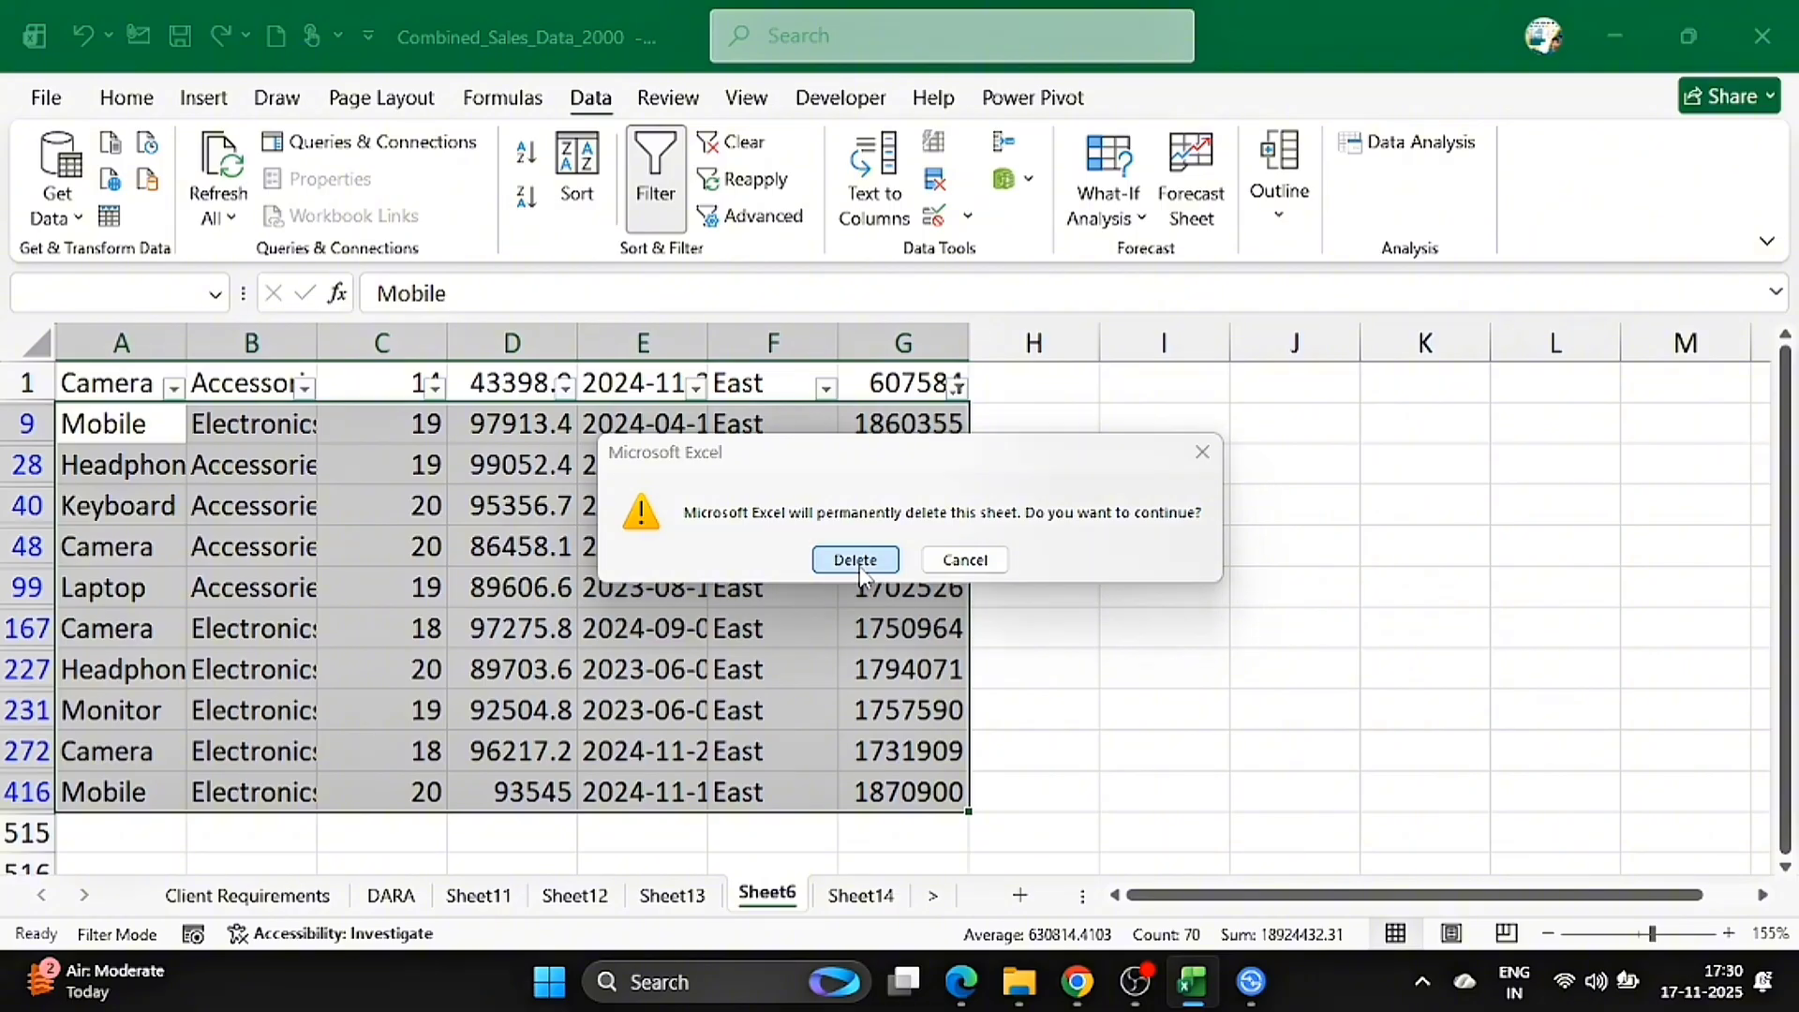
pyautogui.click(855, 560)
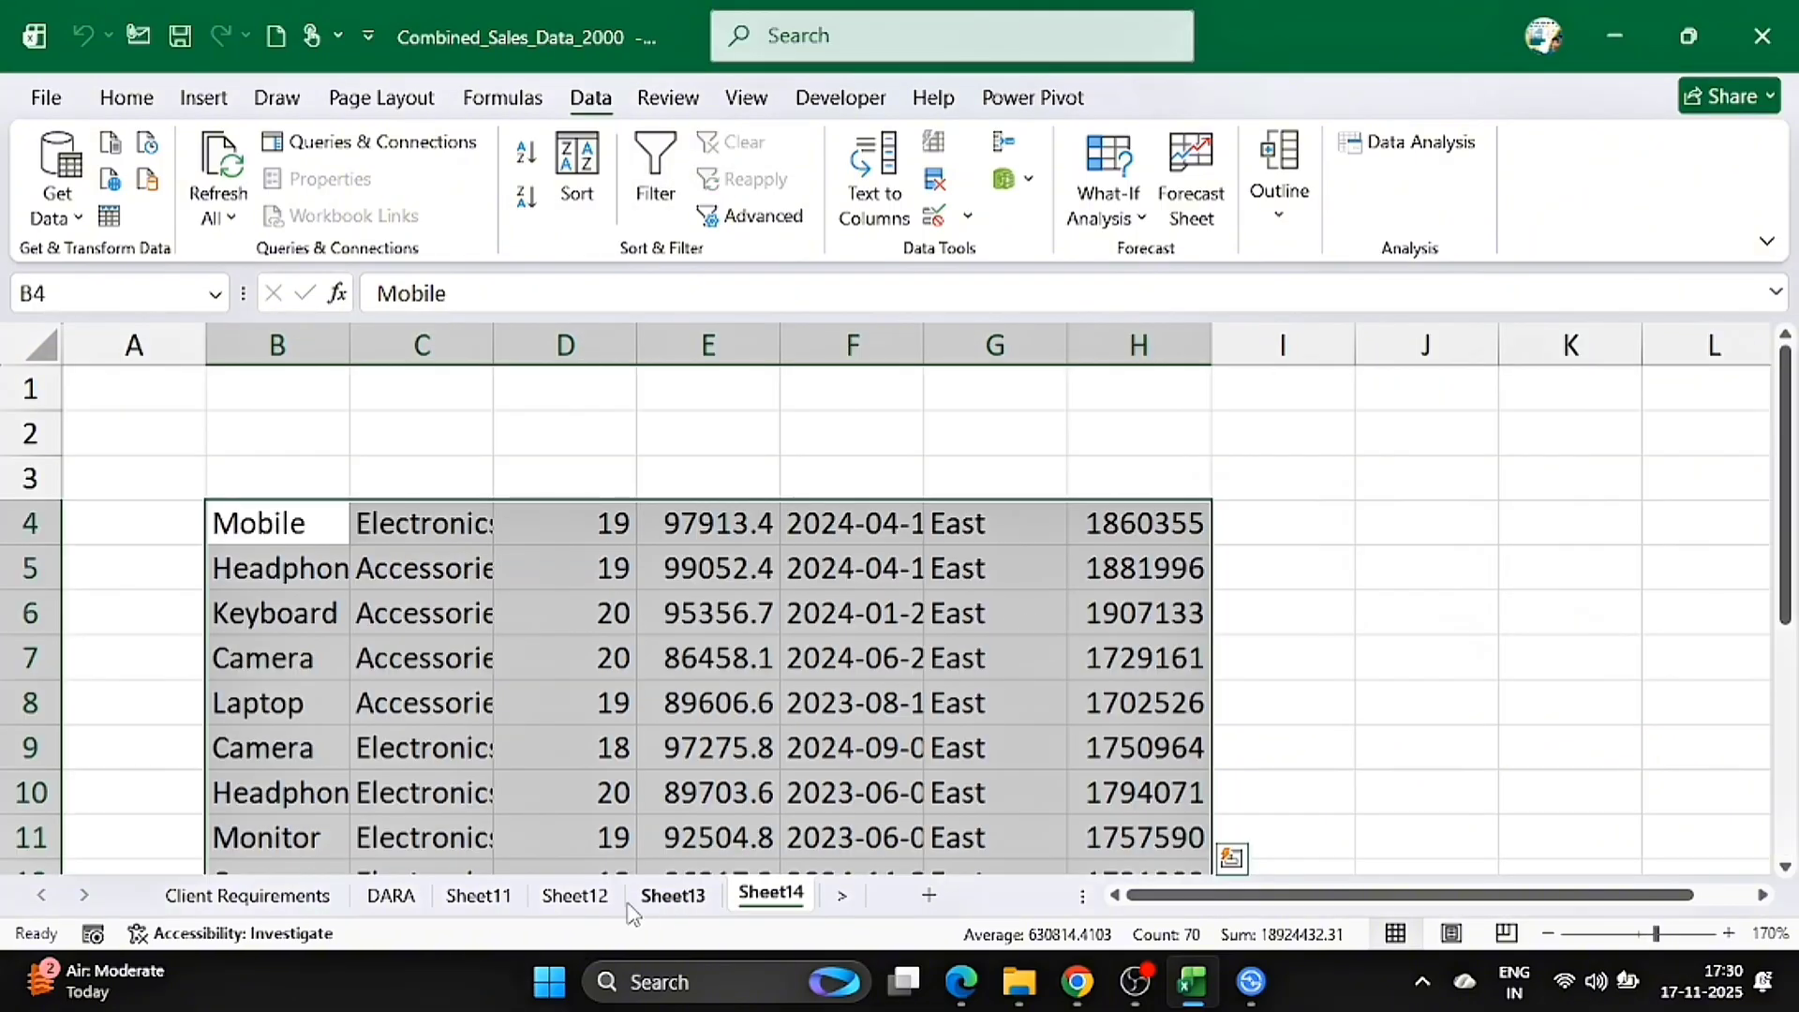
# - Review the extracted region data on Sheet11 to Sheet14 against the Client Requirements sheet
pyautogui.click(671, 897)
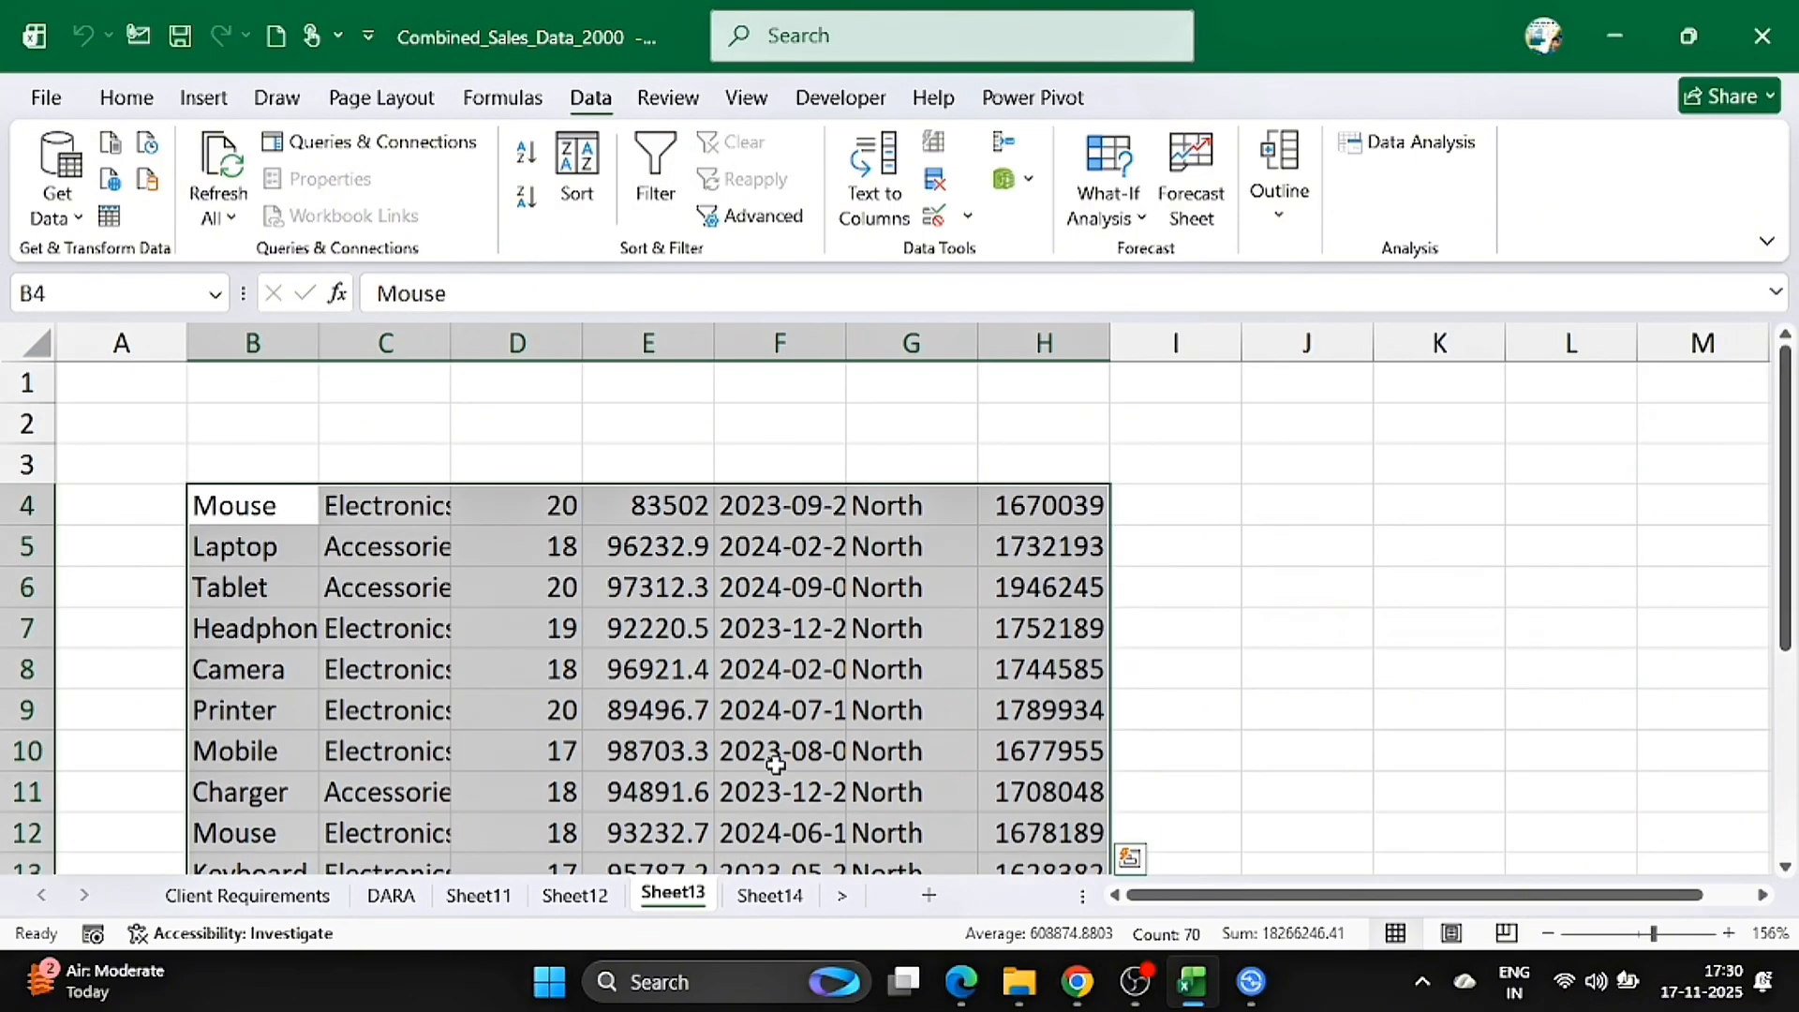
pyautogui.scroll(-1, 776, 766)
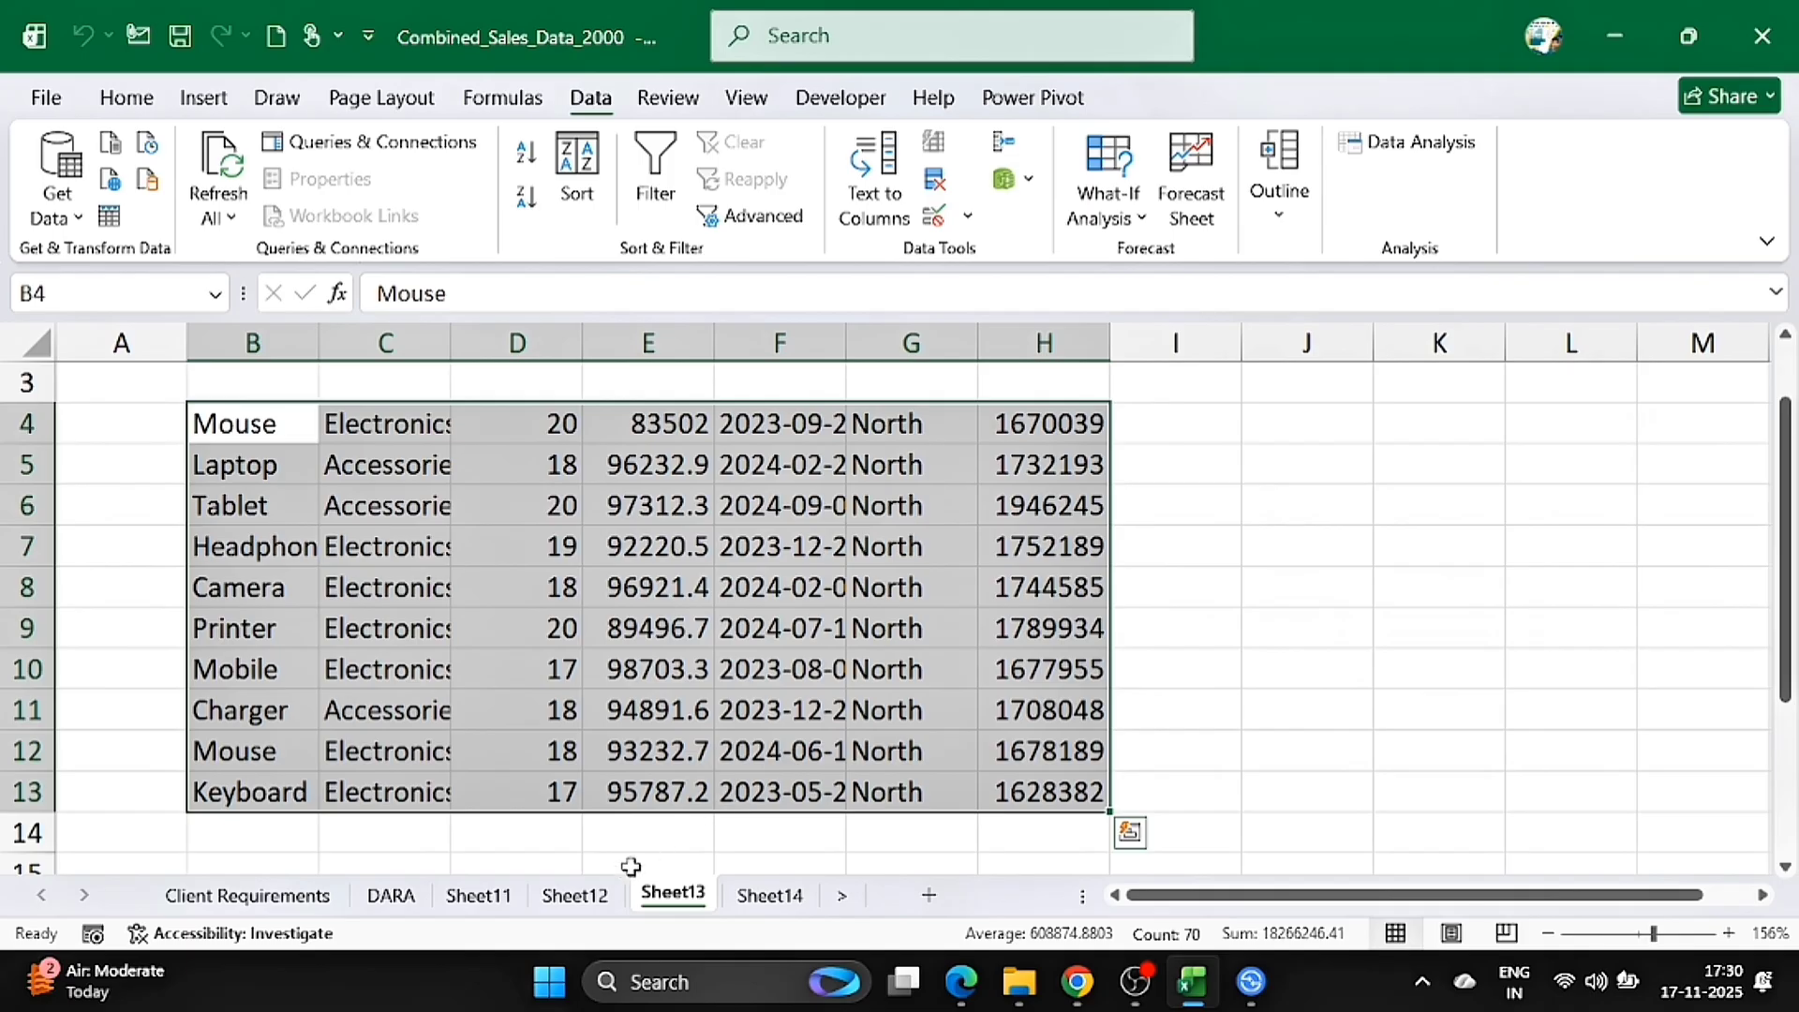
pyautogui.click(575, 895)
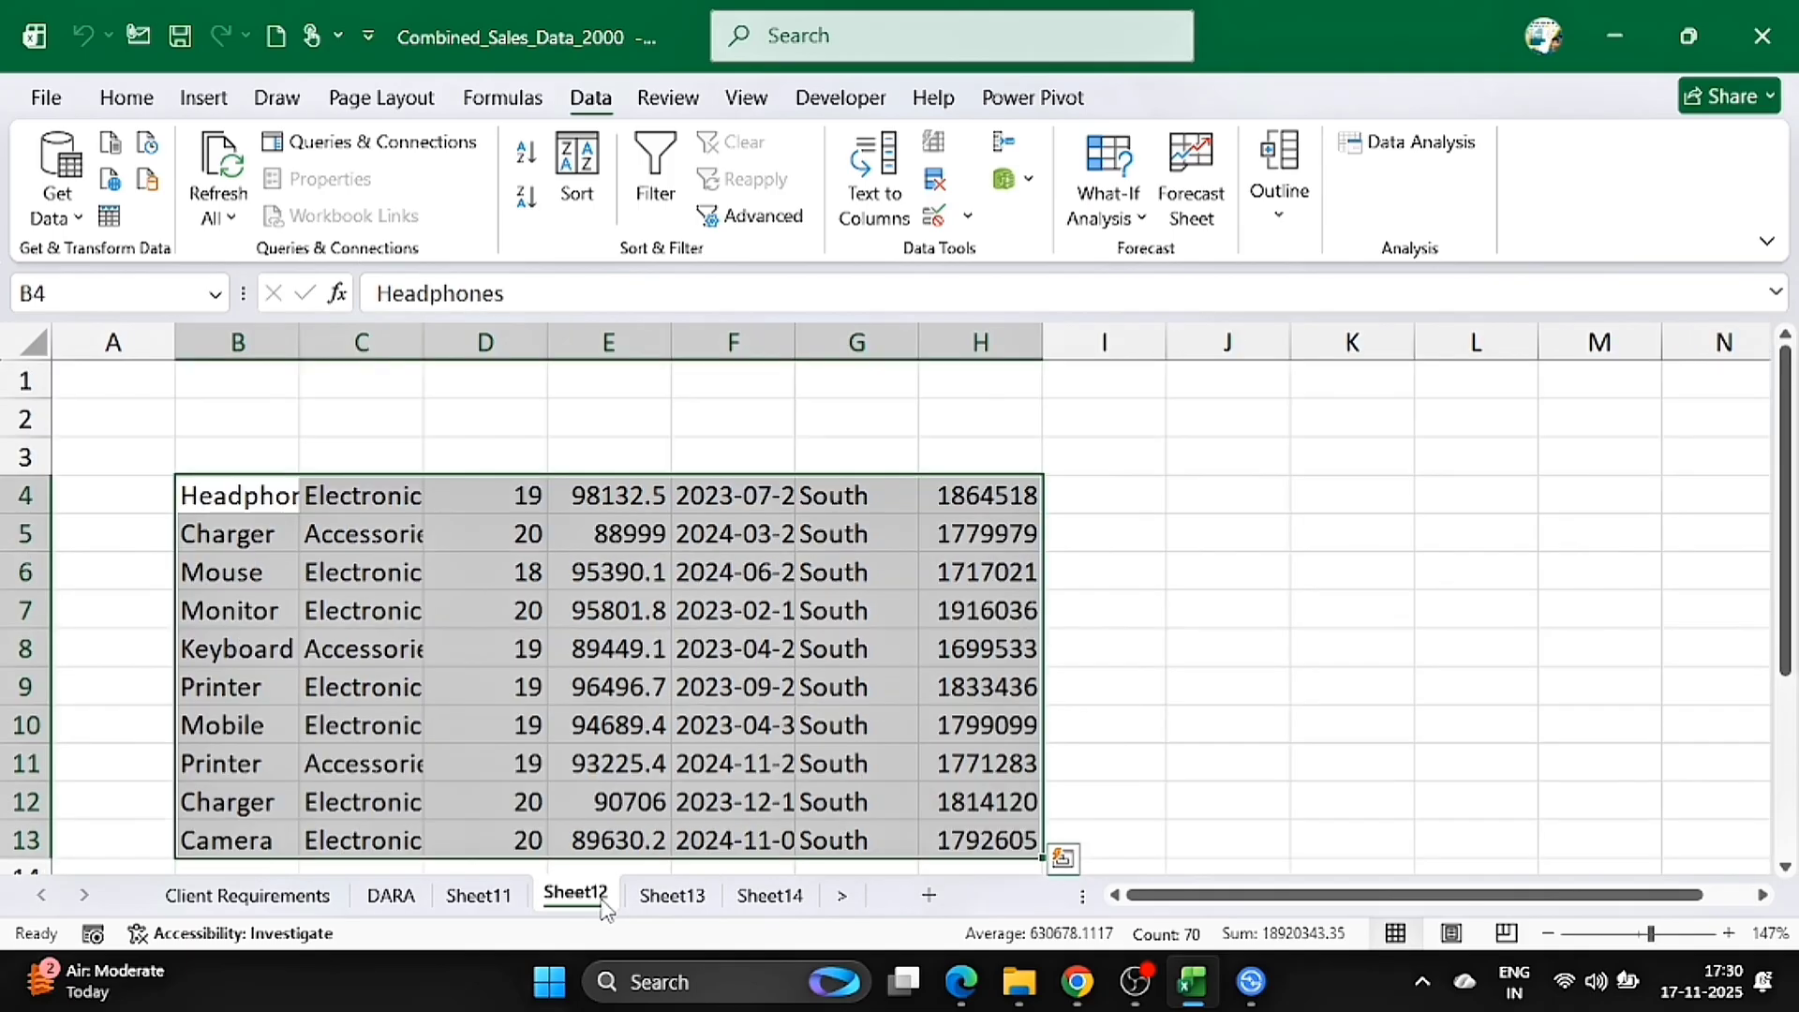
pyautogui.click(478, 895)
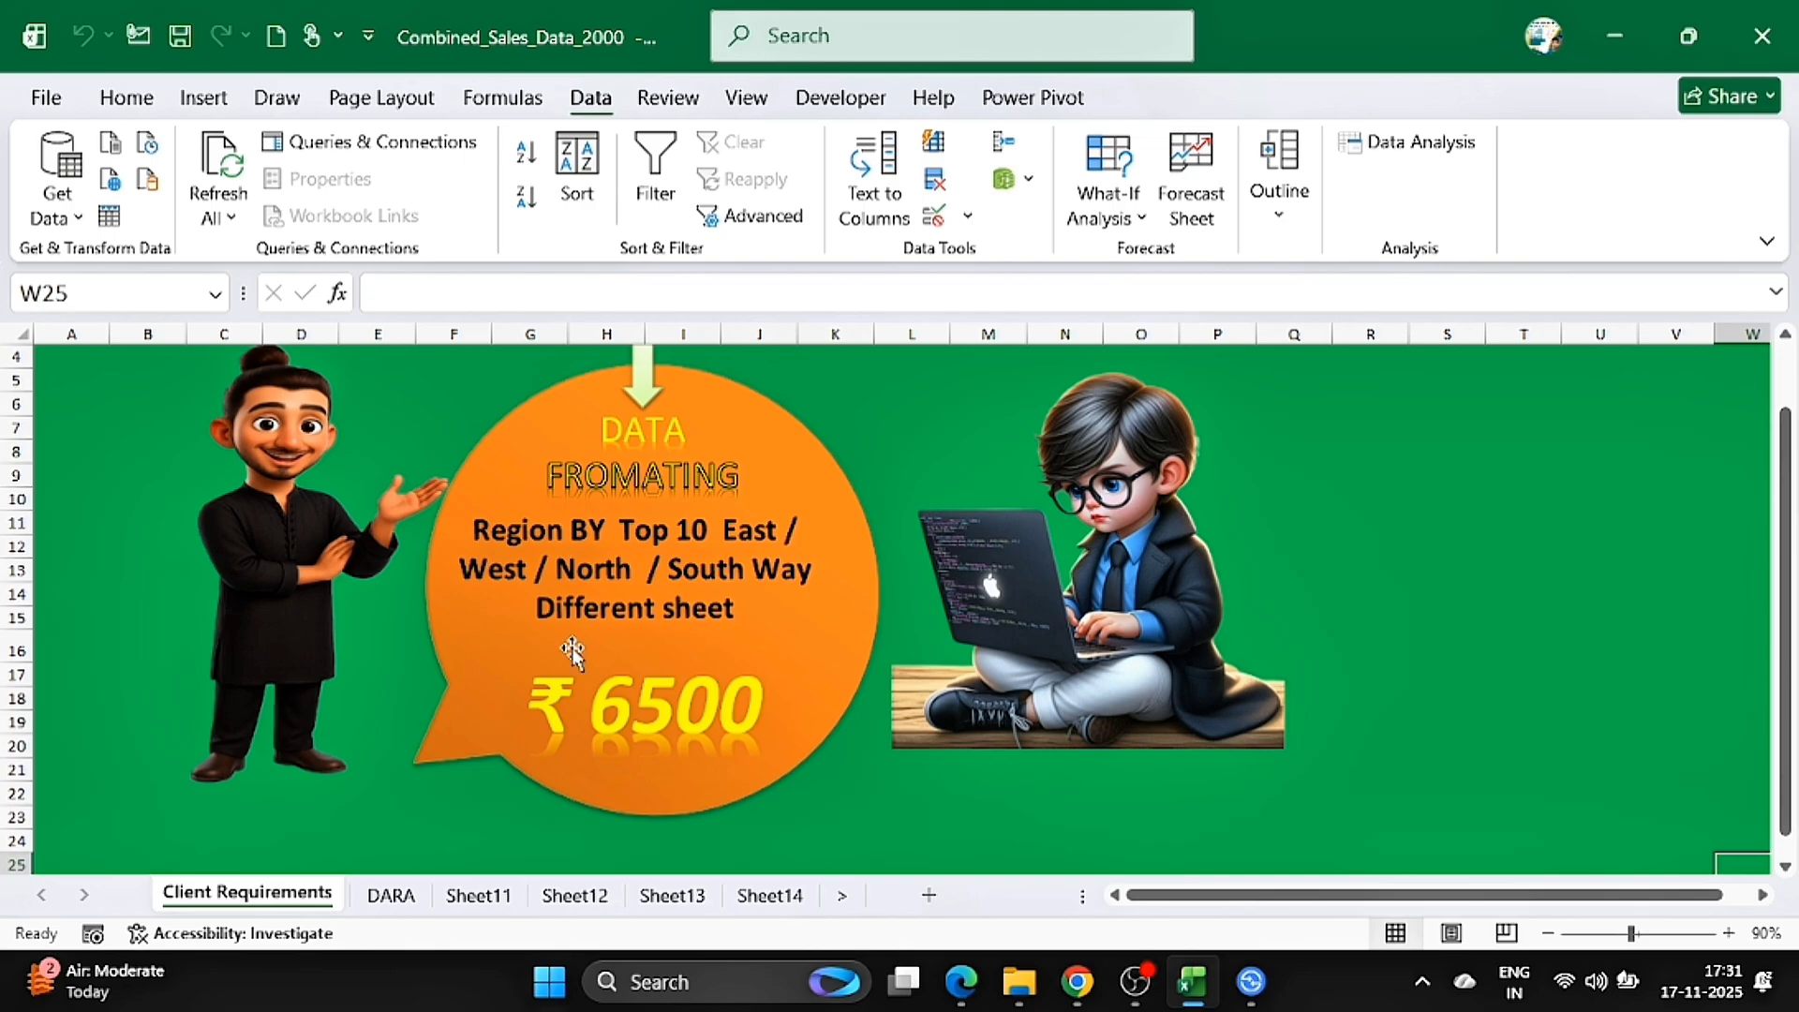
pyautogui.click(483, 897)
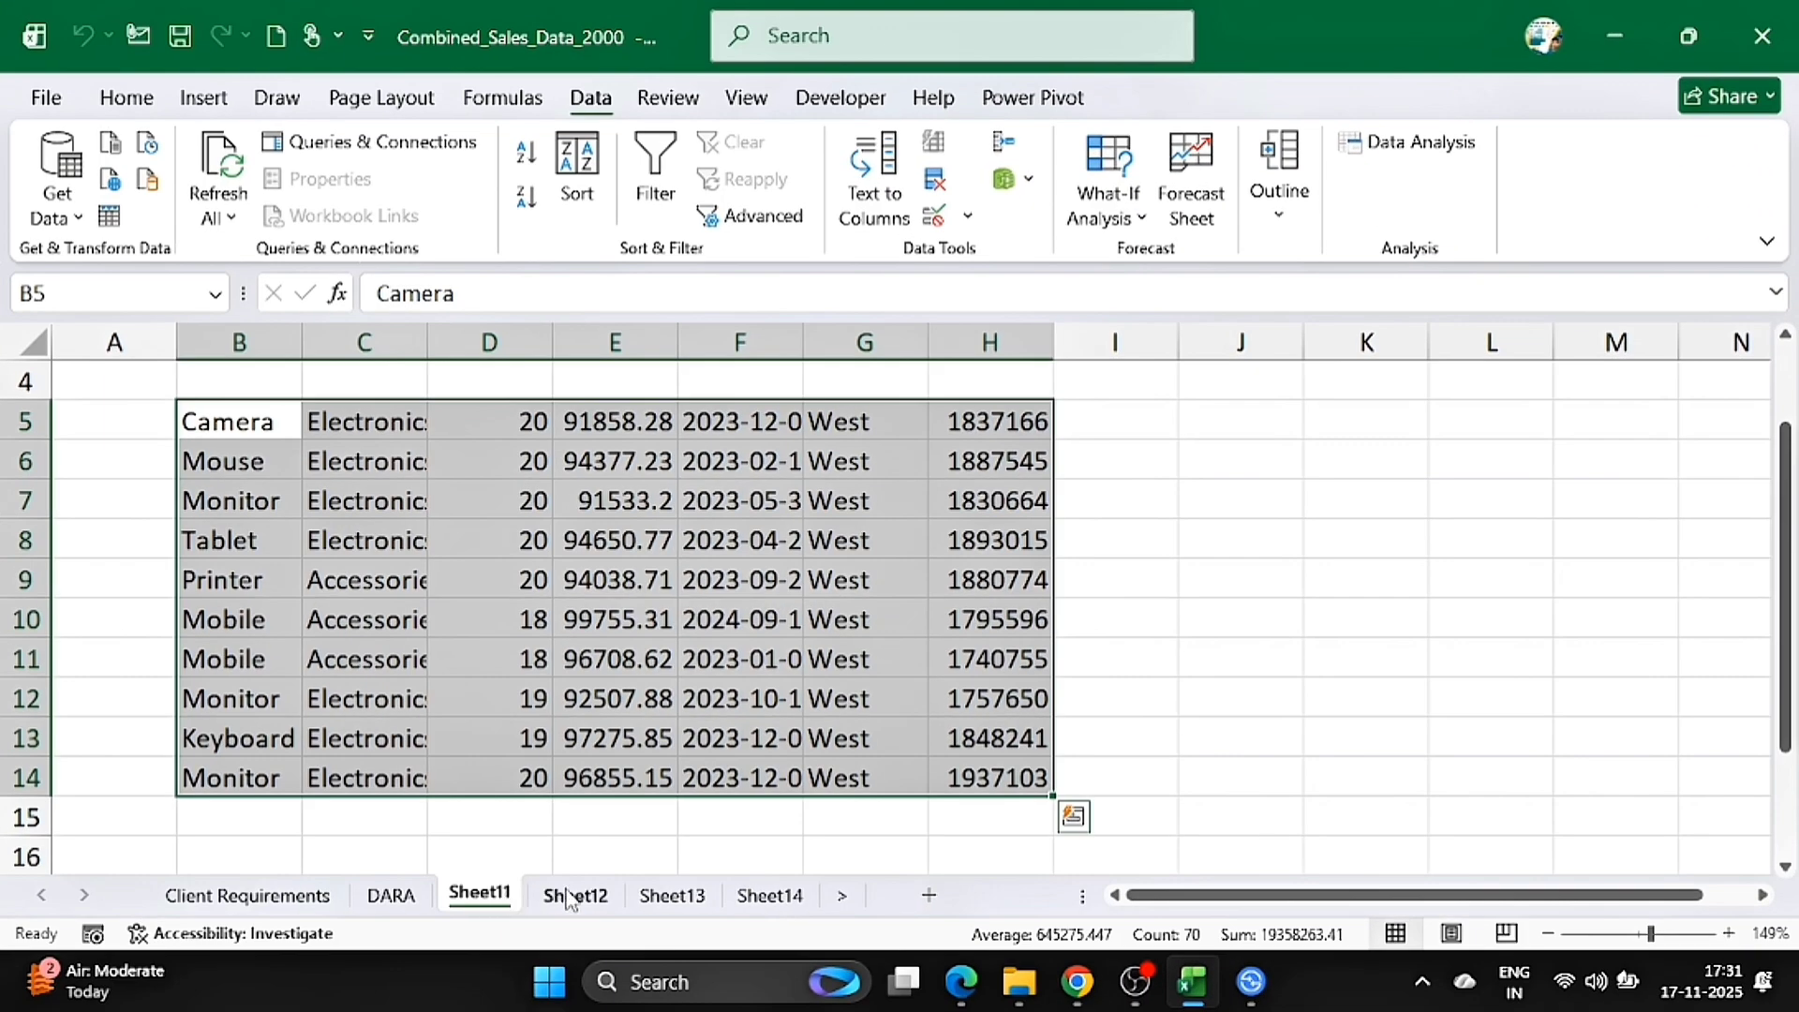
pyautogui.click(567, 898)
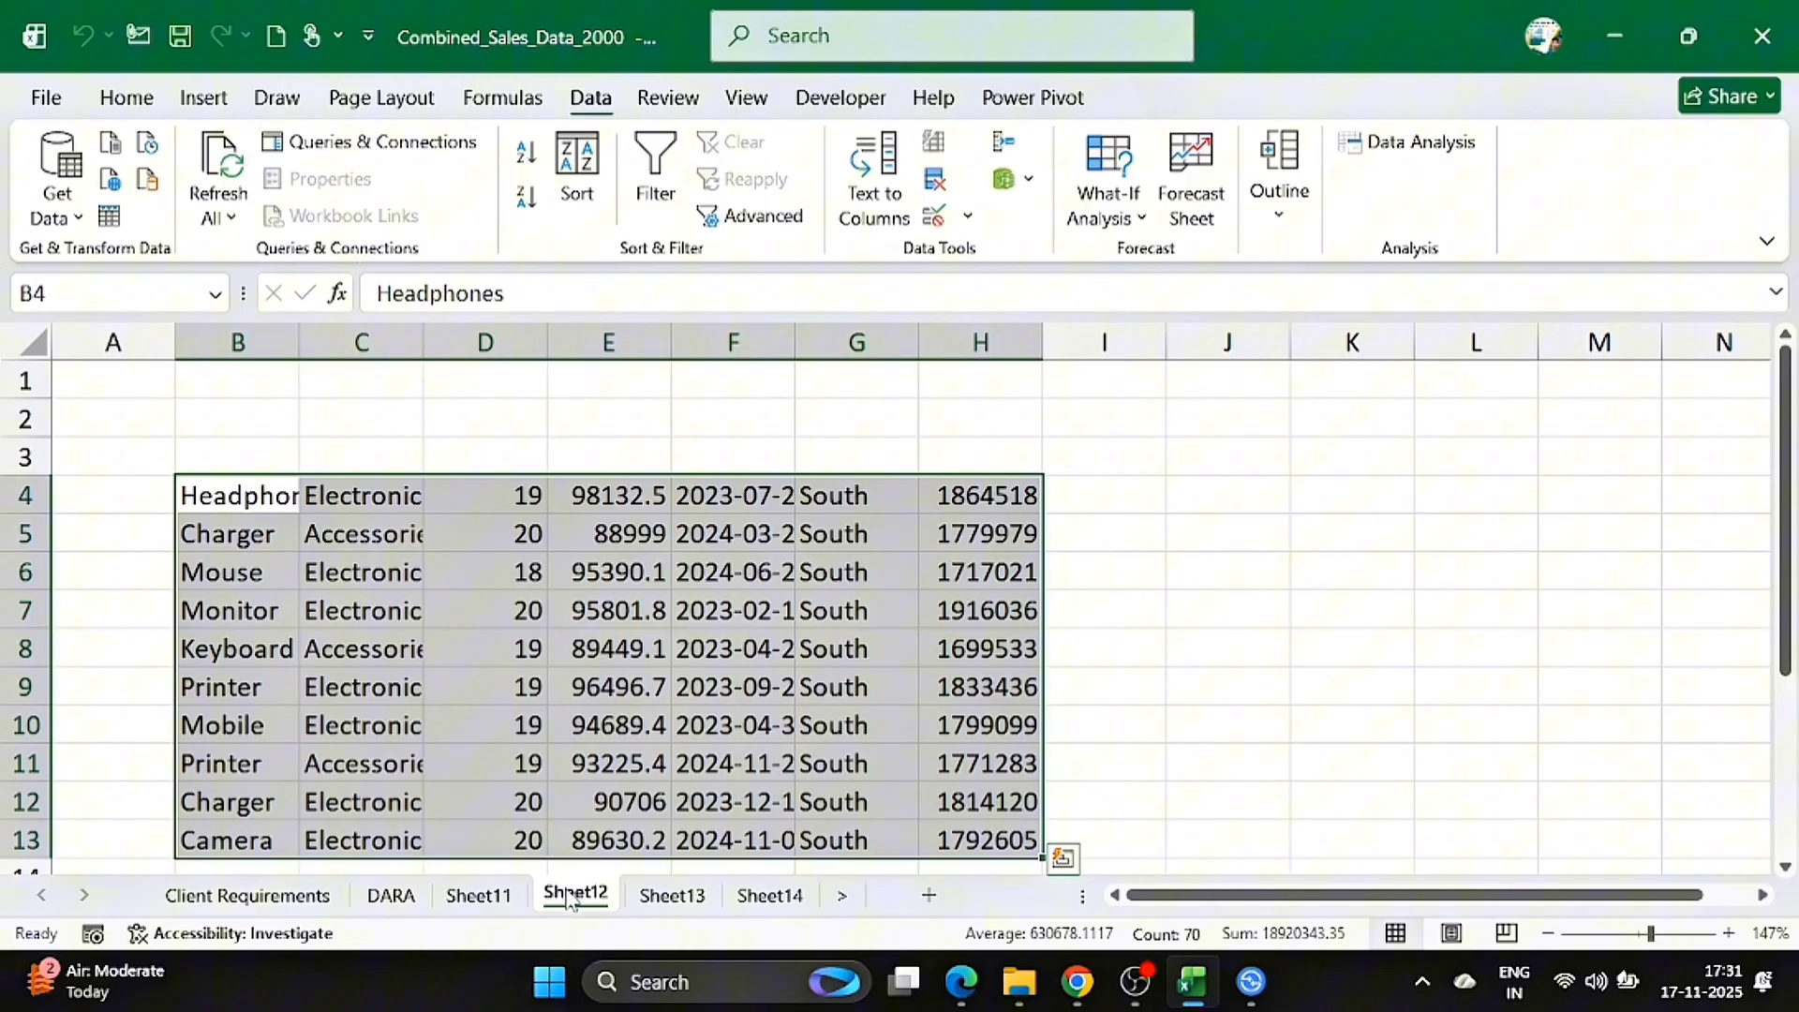
pyautogui.click(687, 898)
pyautogui.click(749, 898)
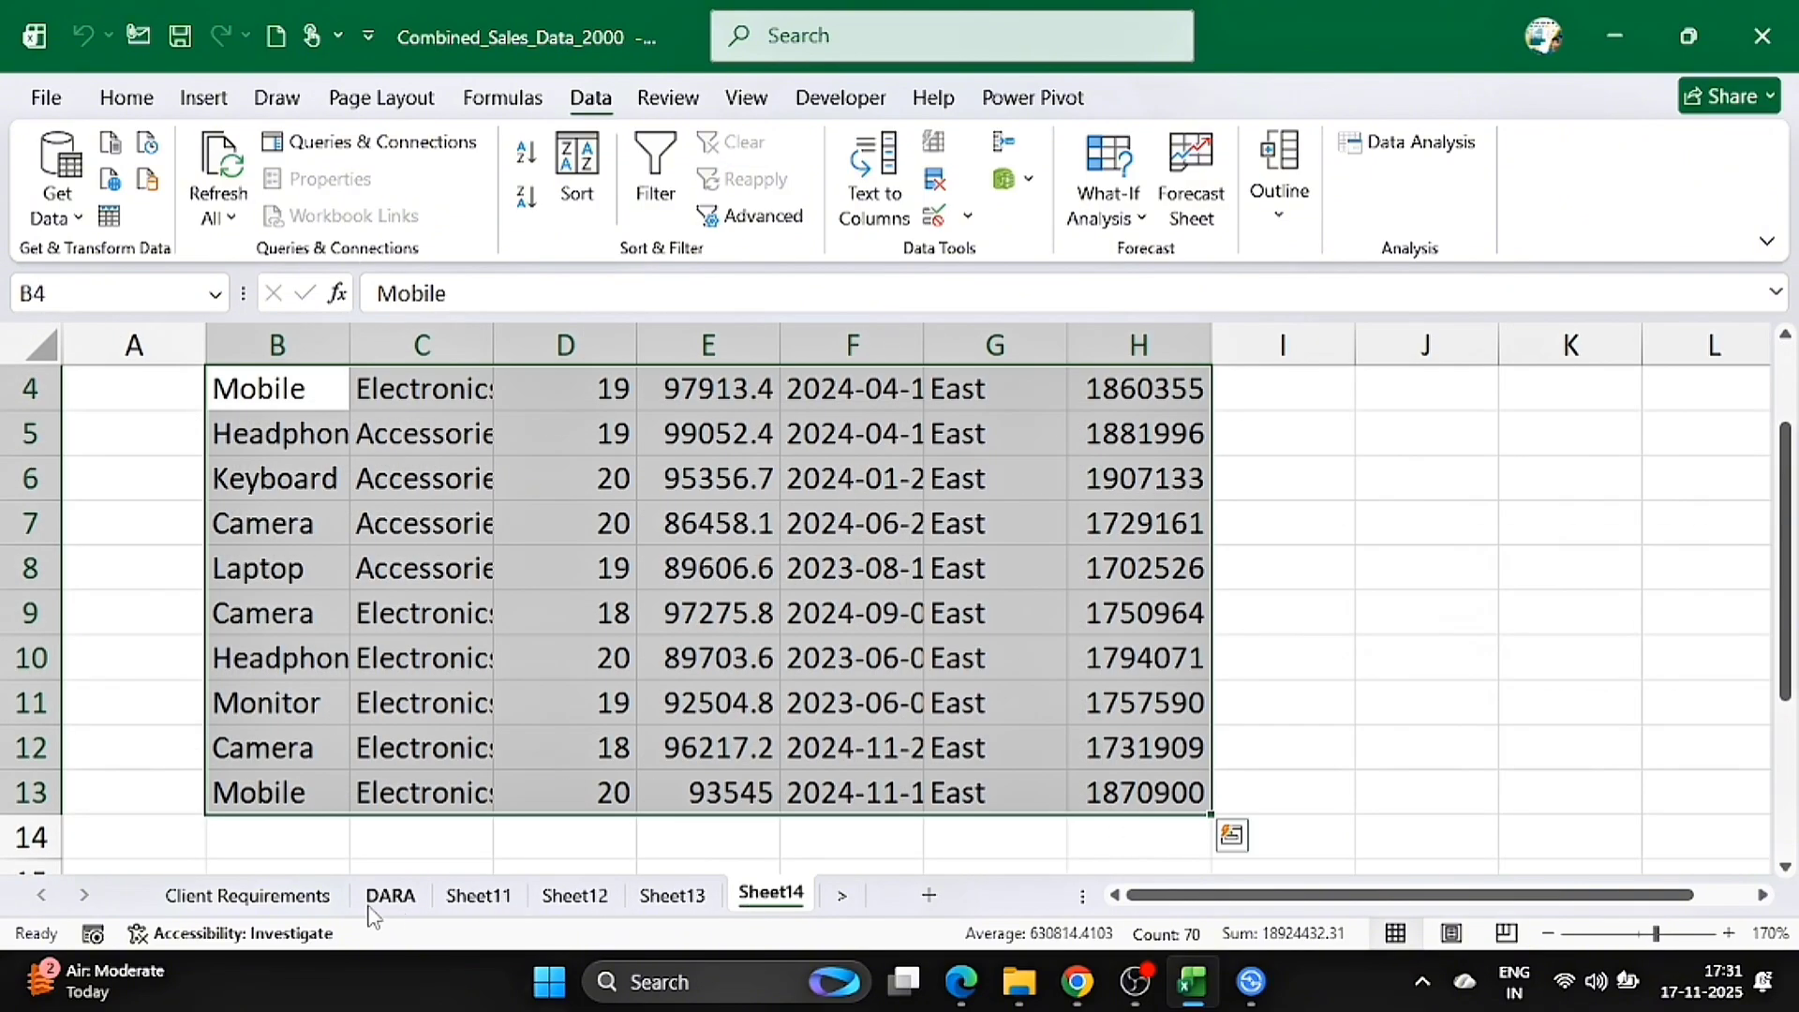
pyautogui.click(280, 900)
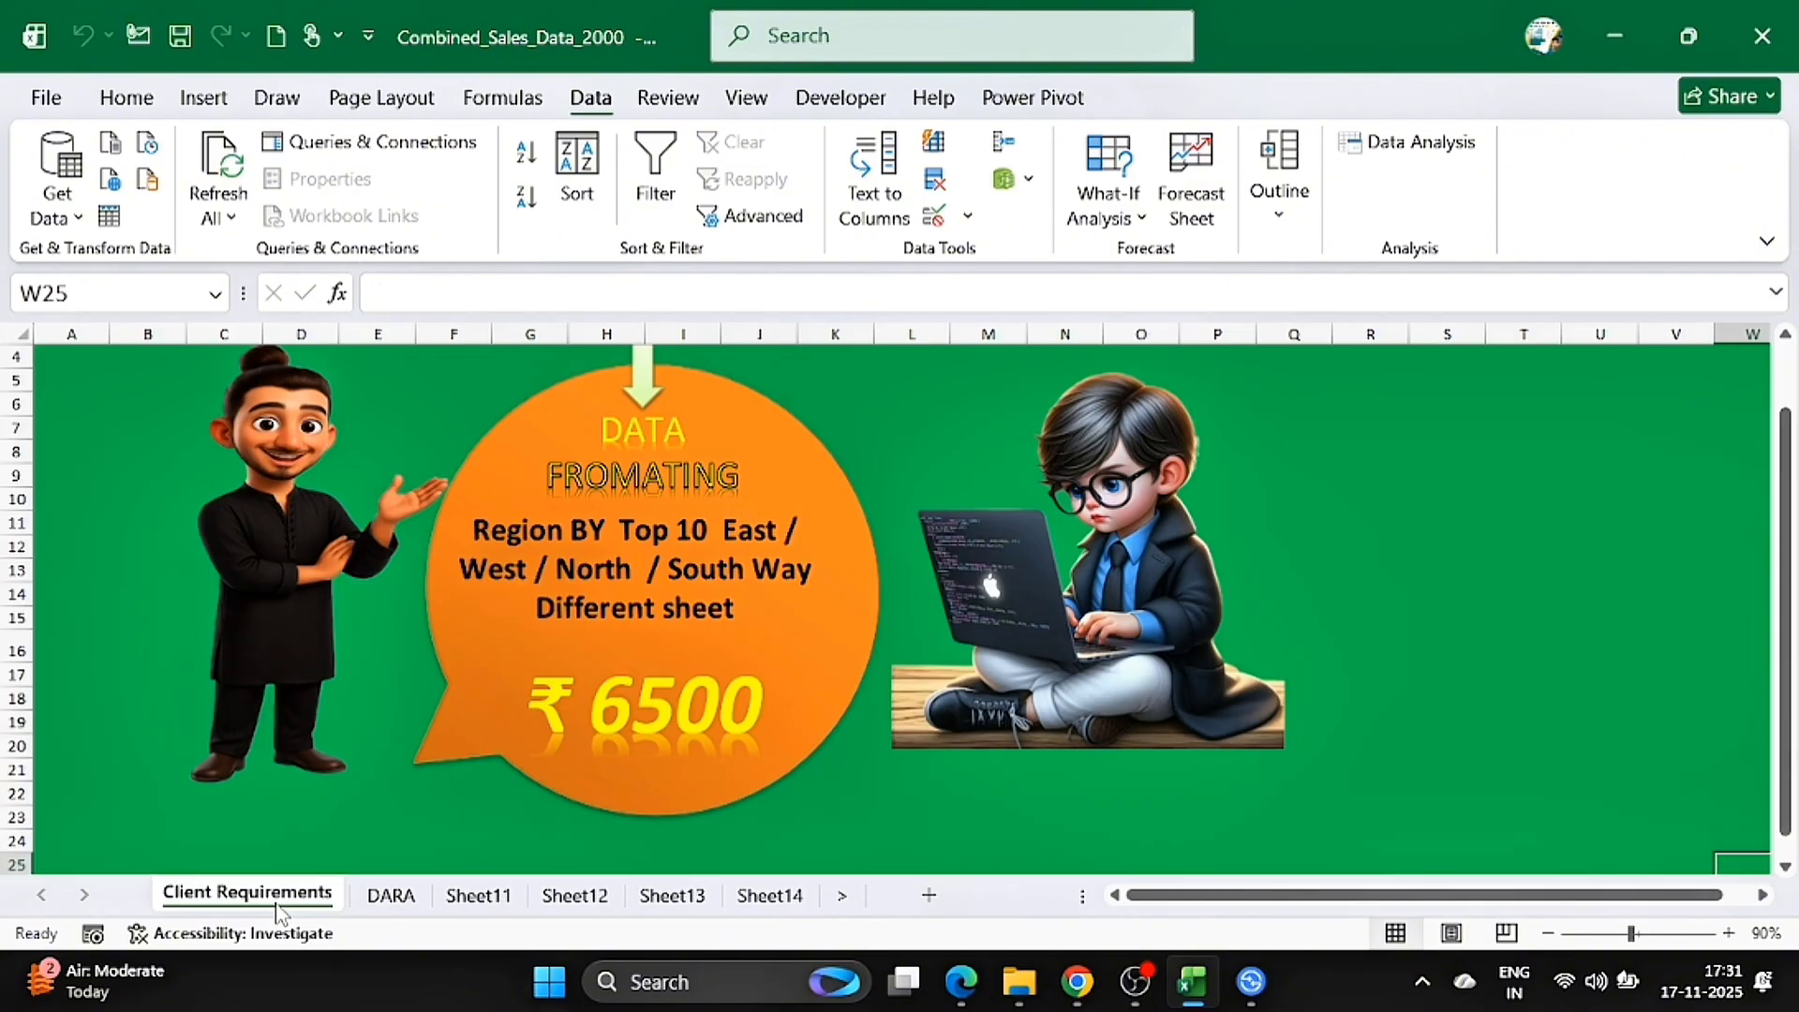
# - Copy the "WEST WAY TOTAL TOP 10 DATA" title and its header row, B17:H19 of the headings sheet, to Sheet11 at cell B2
pyautogui.click(499, 911)
pyautogui.scroll(2, 500, 622)
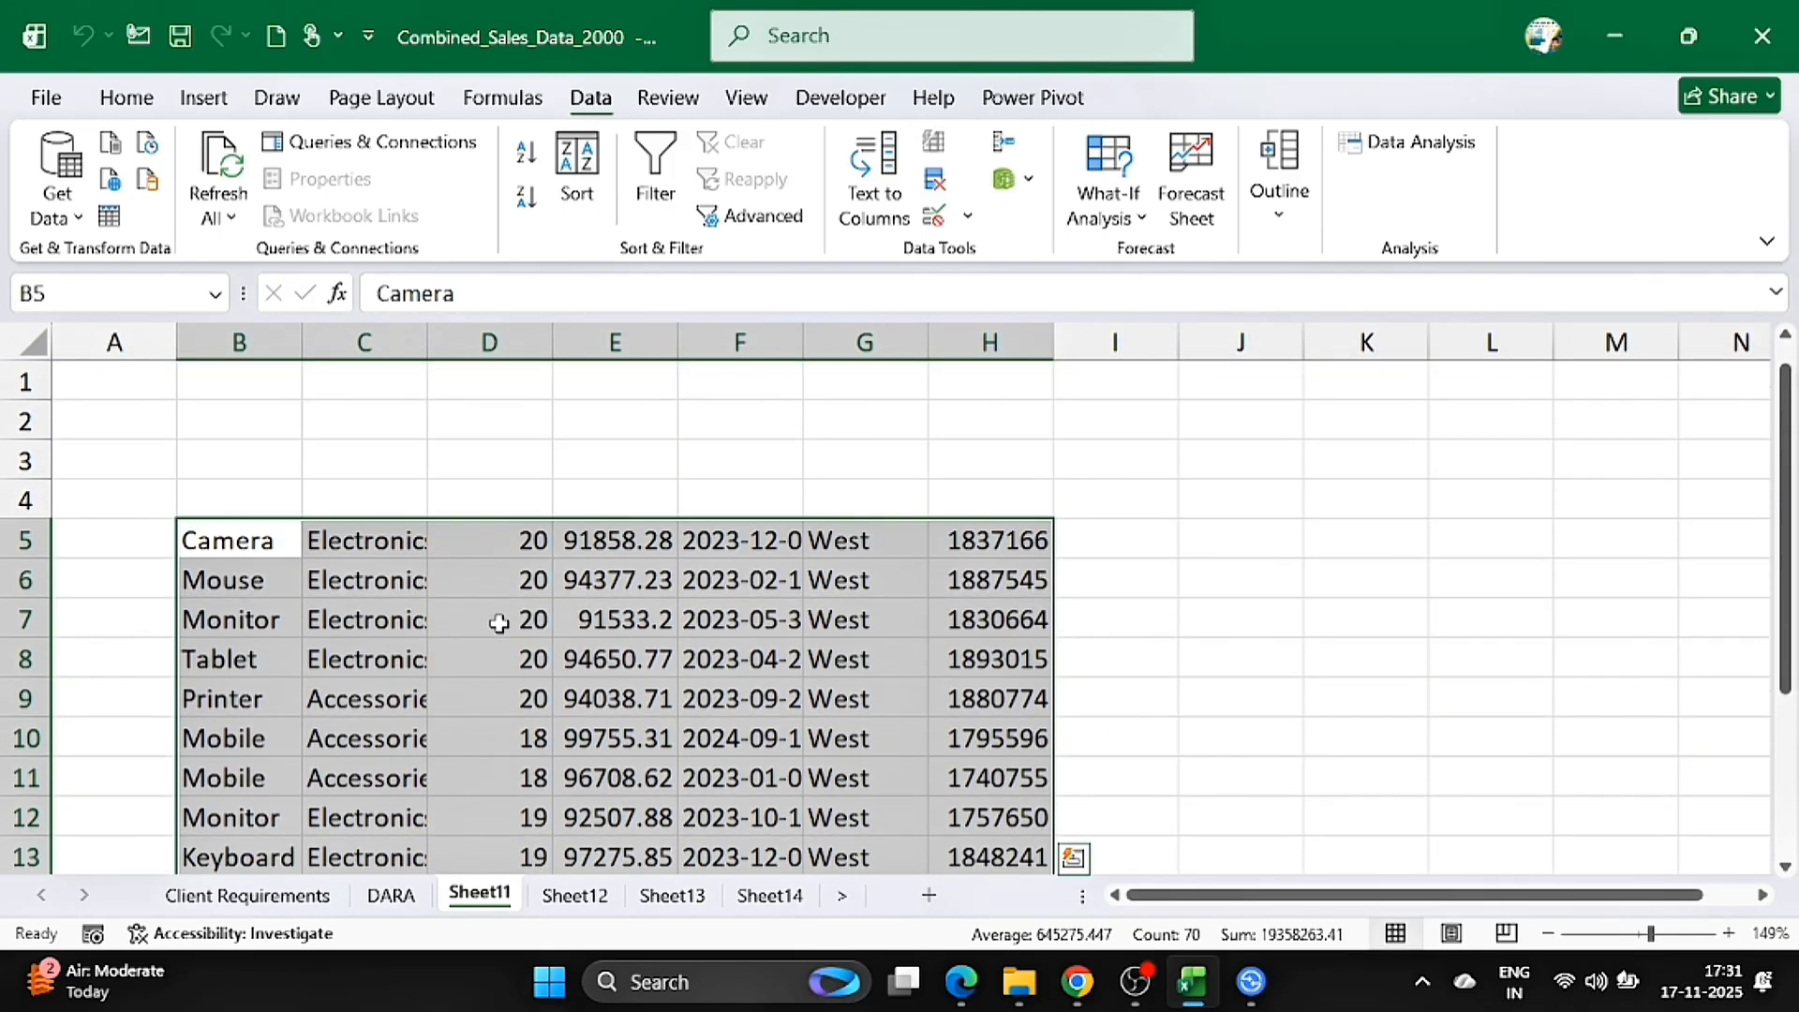
pyautogui.click(255, 413)
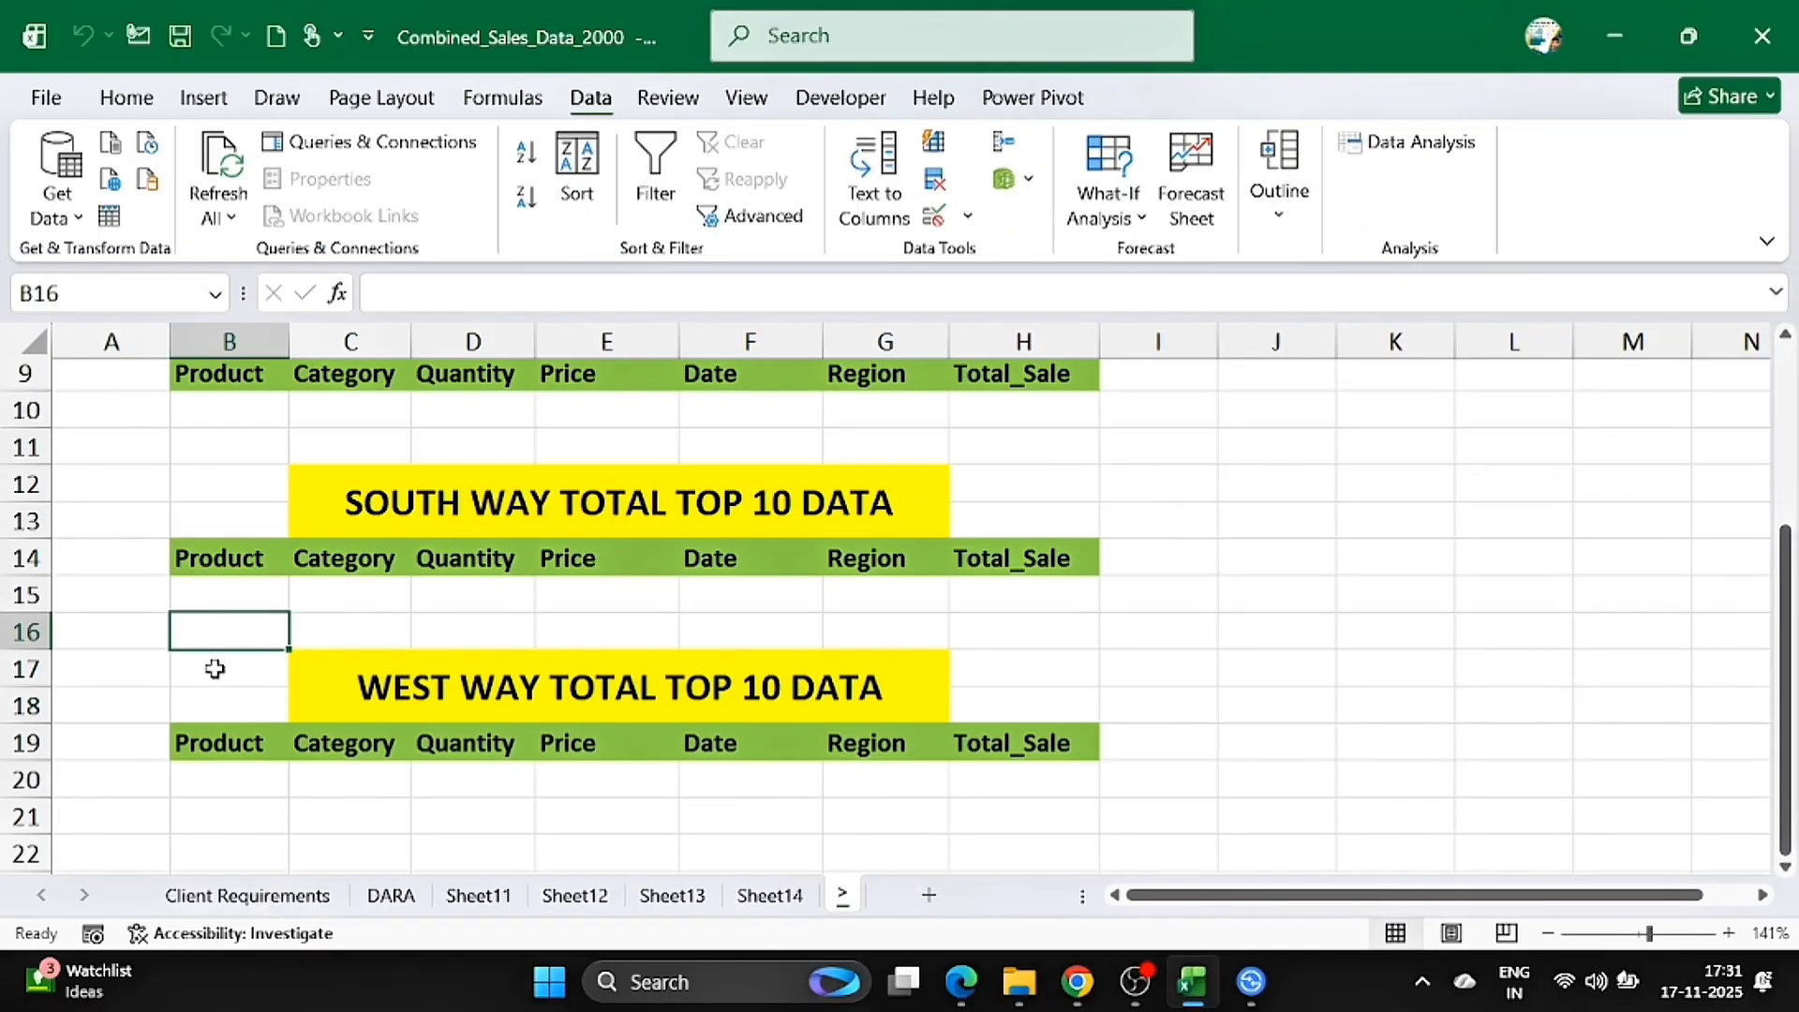
pyautogui.moveTo(215, 668); pyautogui.dragTo(1044, 840)
pyautogui.click(836, 821)
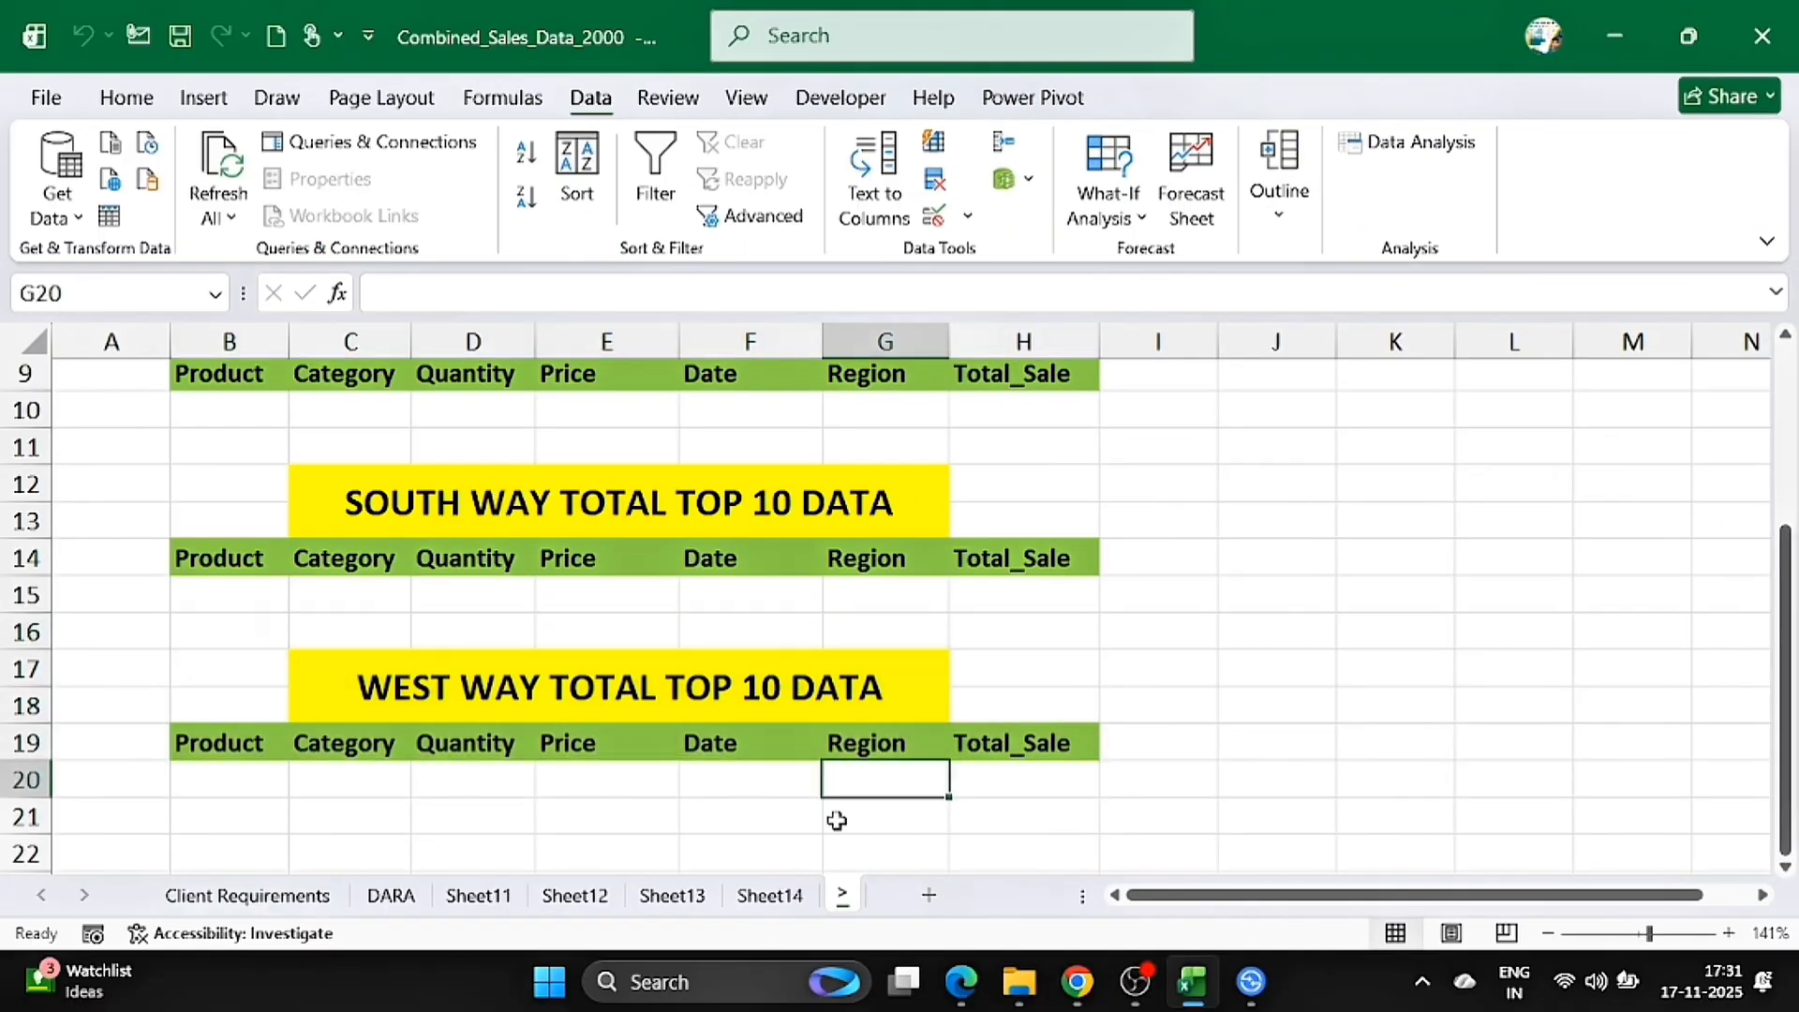
pyautogui.click(245, 681)
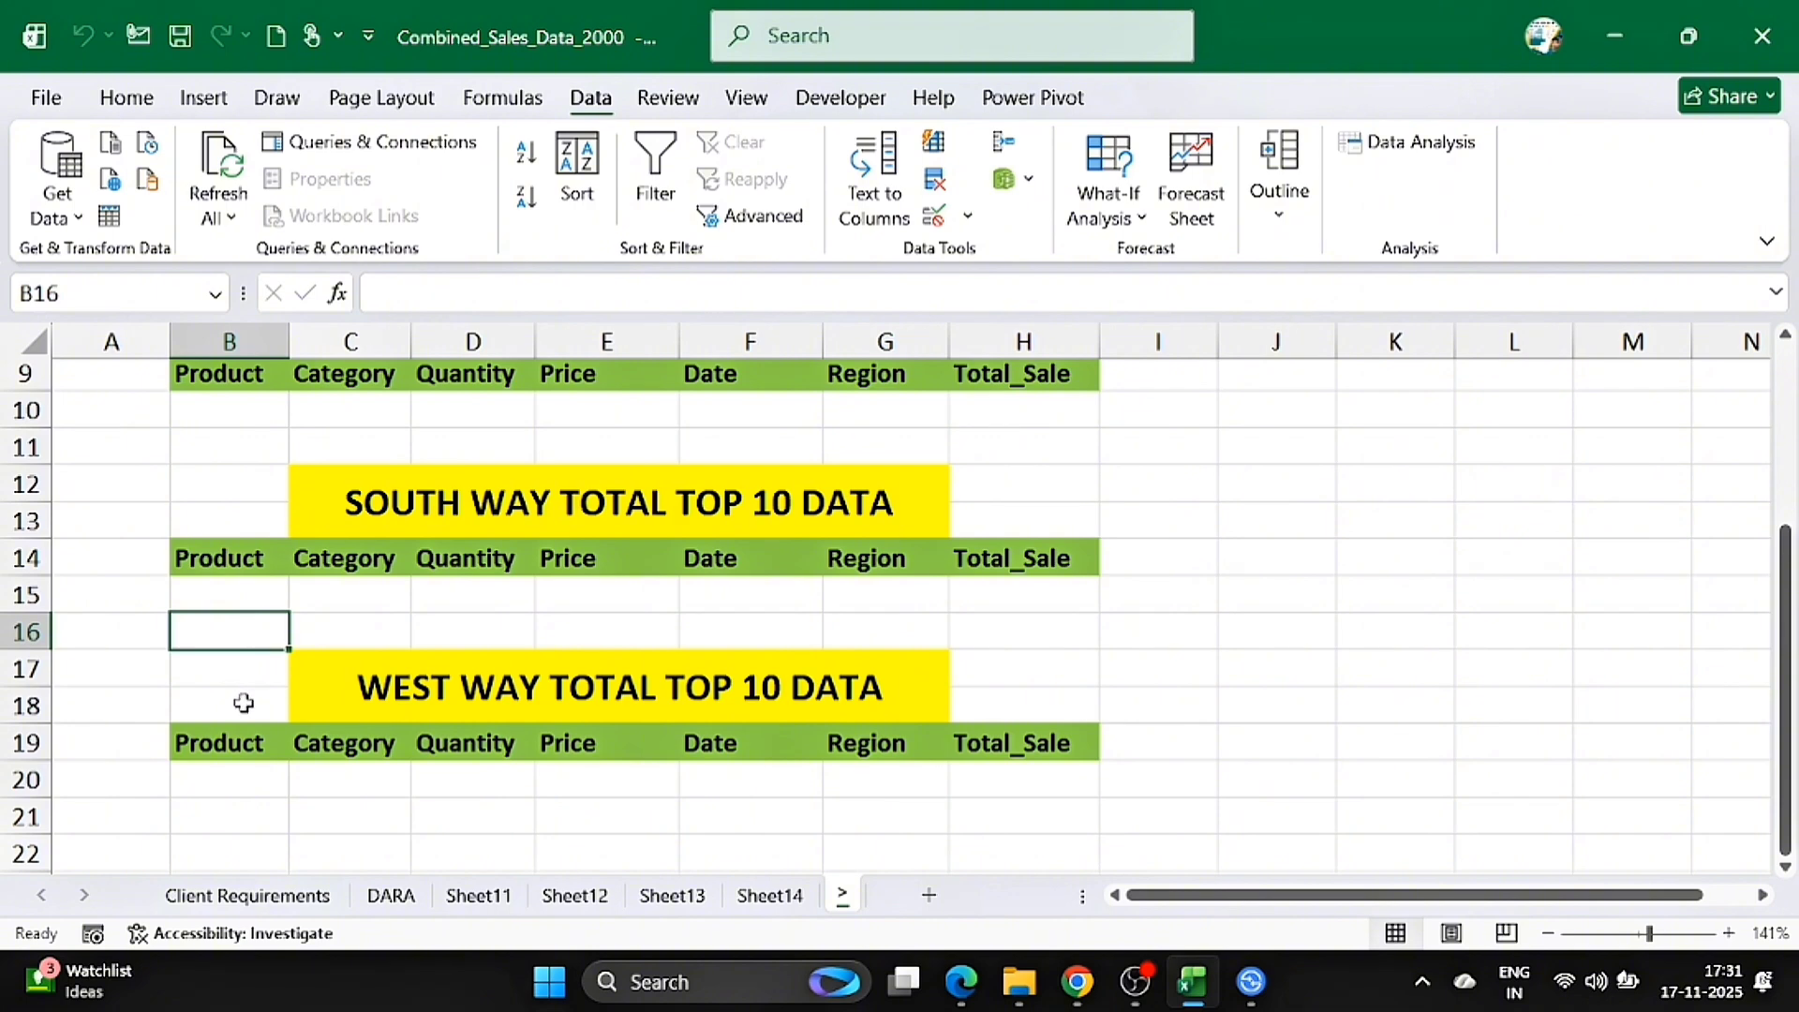
pyautogui.press('Down')
pyautogui.moveTo(244, 703); pyautogui.dragTo(1096, 793)
pyautogui.hotkey('ctrl', 'c')
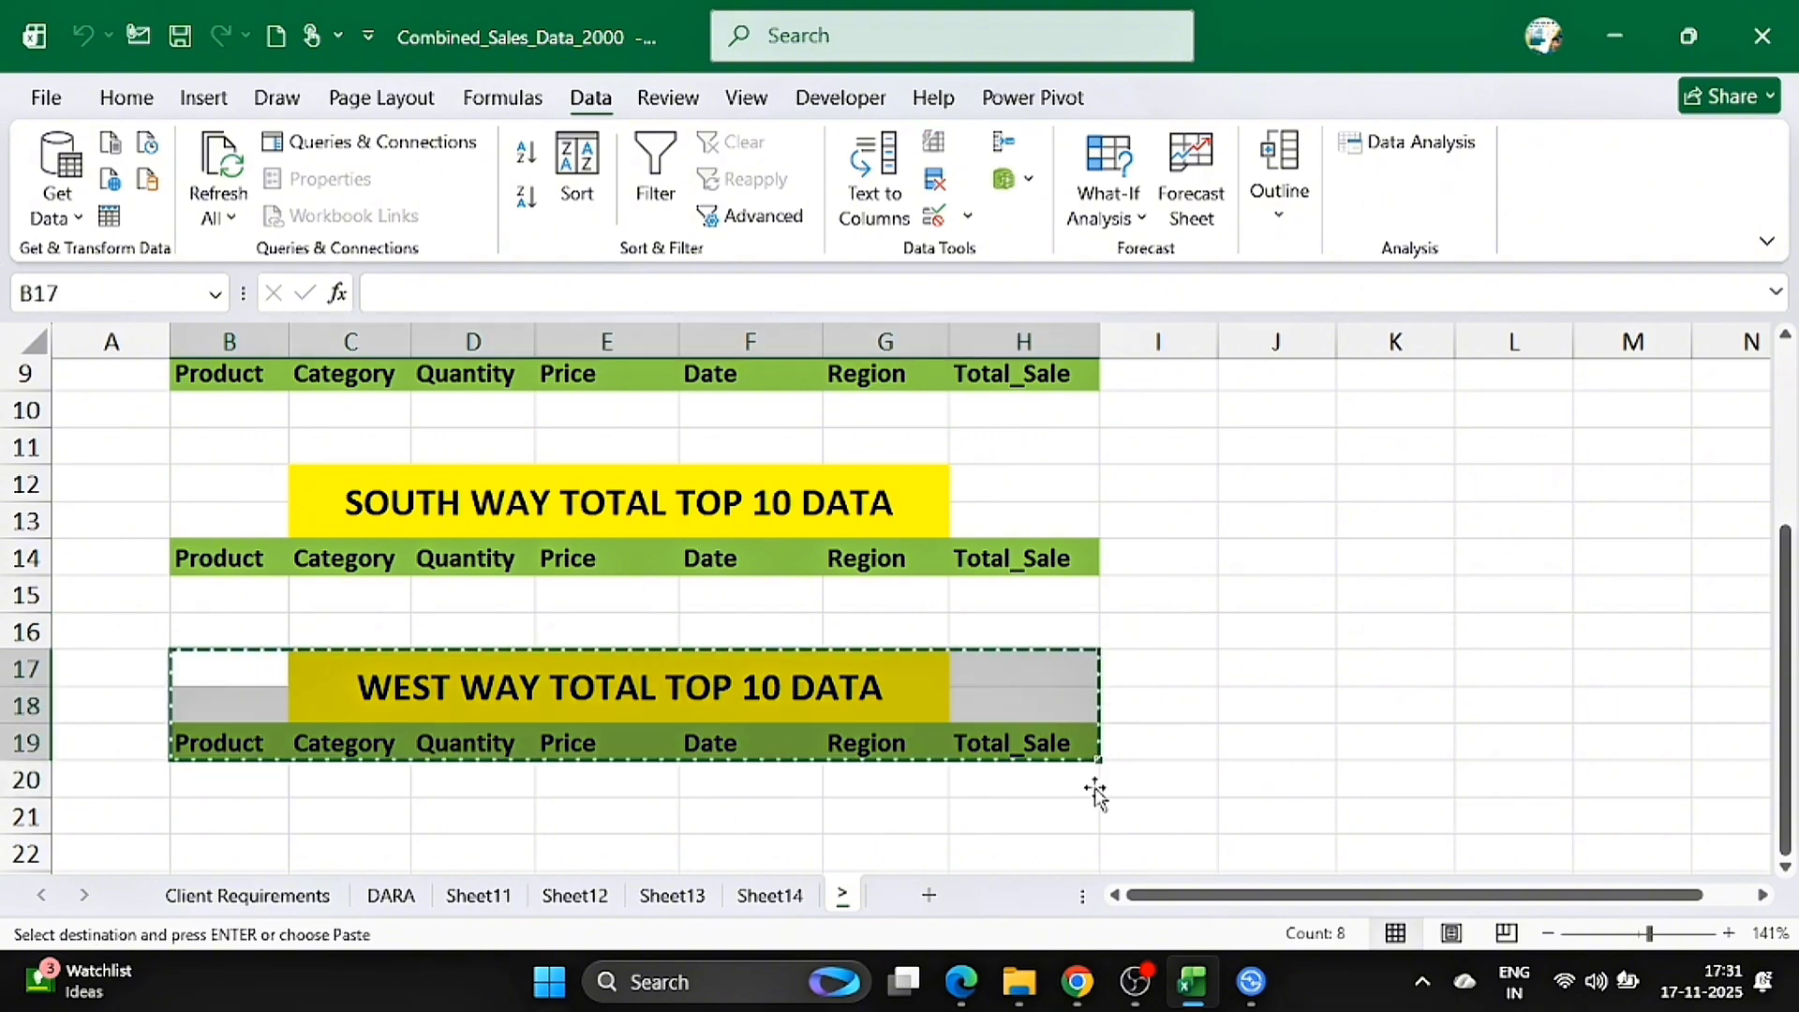
pyautogui.click(493, 906)
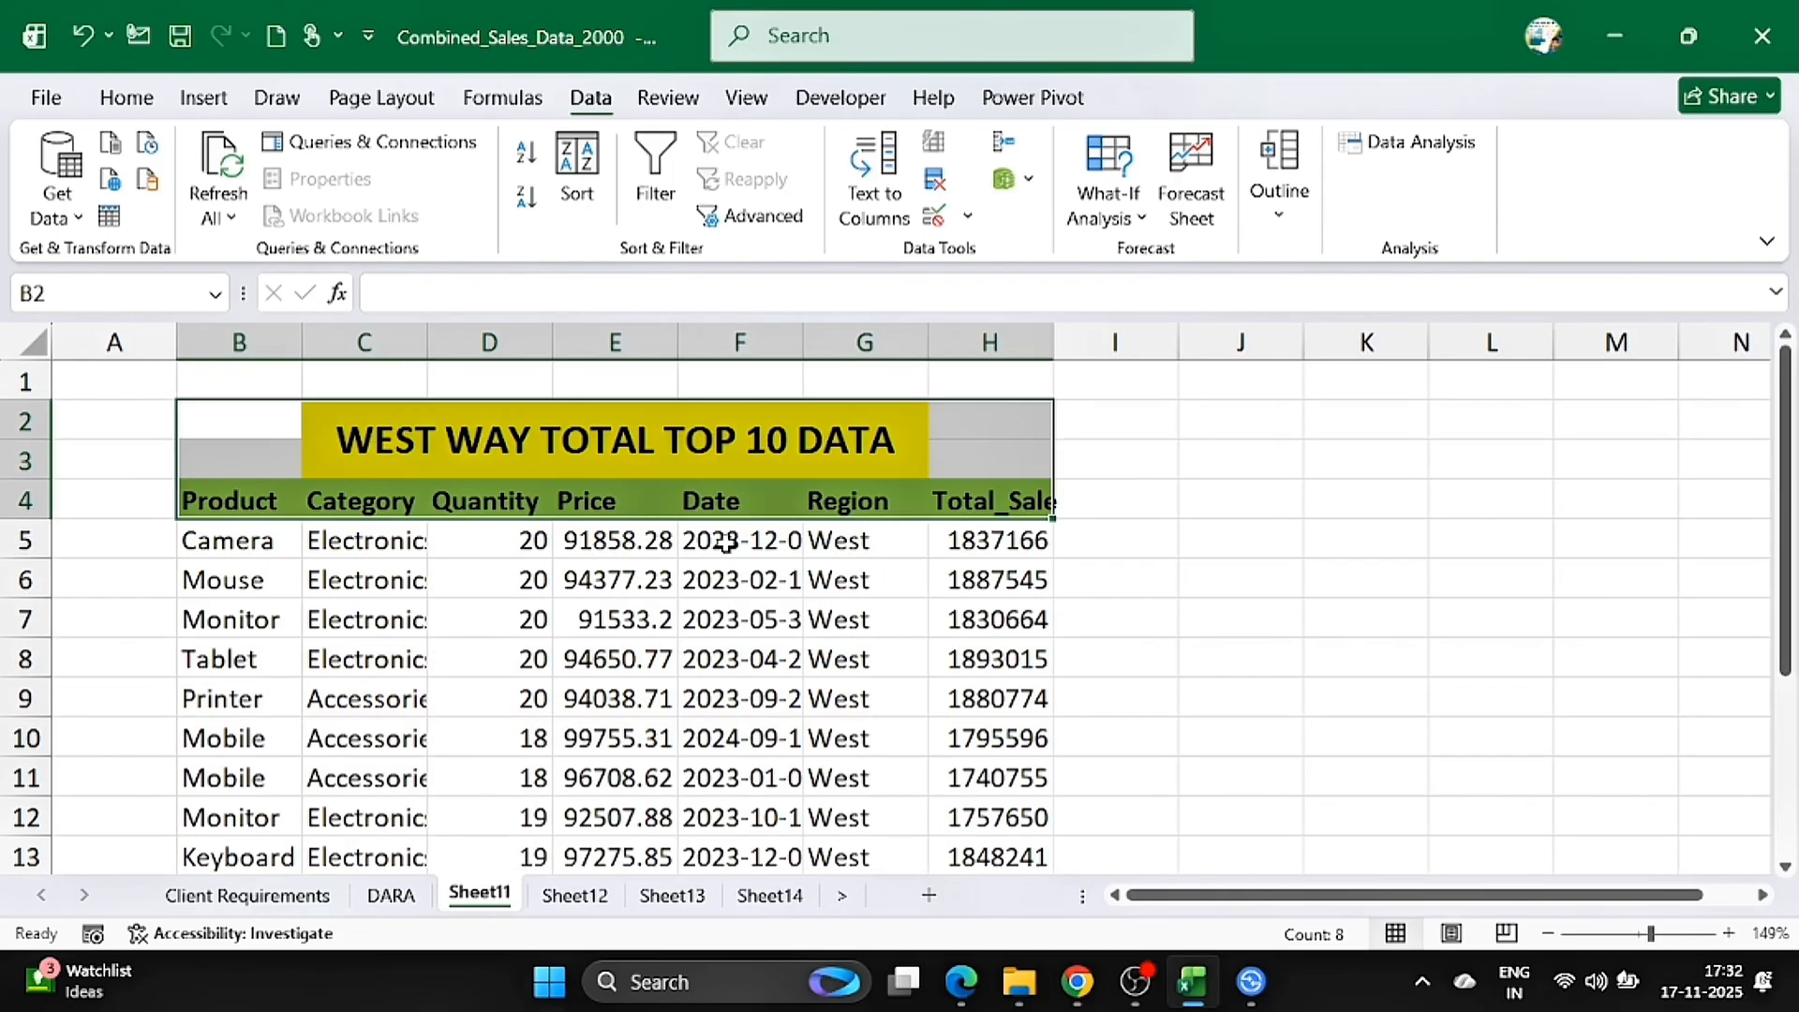
pyautogui.click(342, 593)
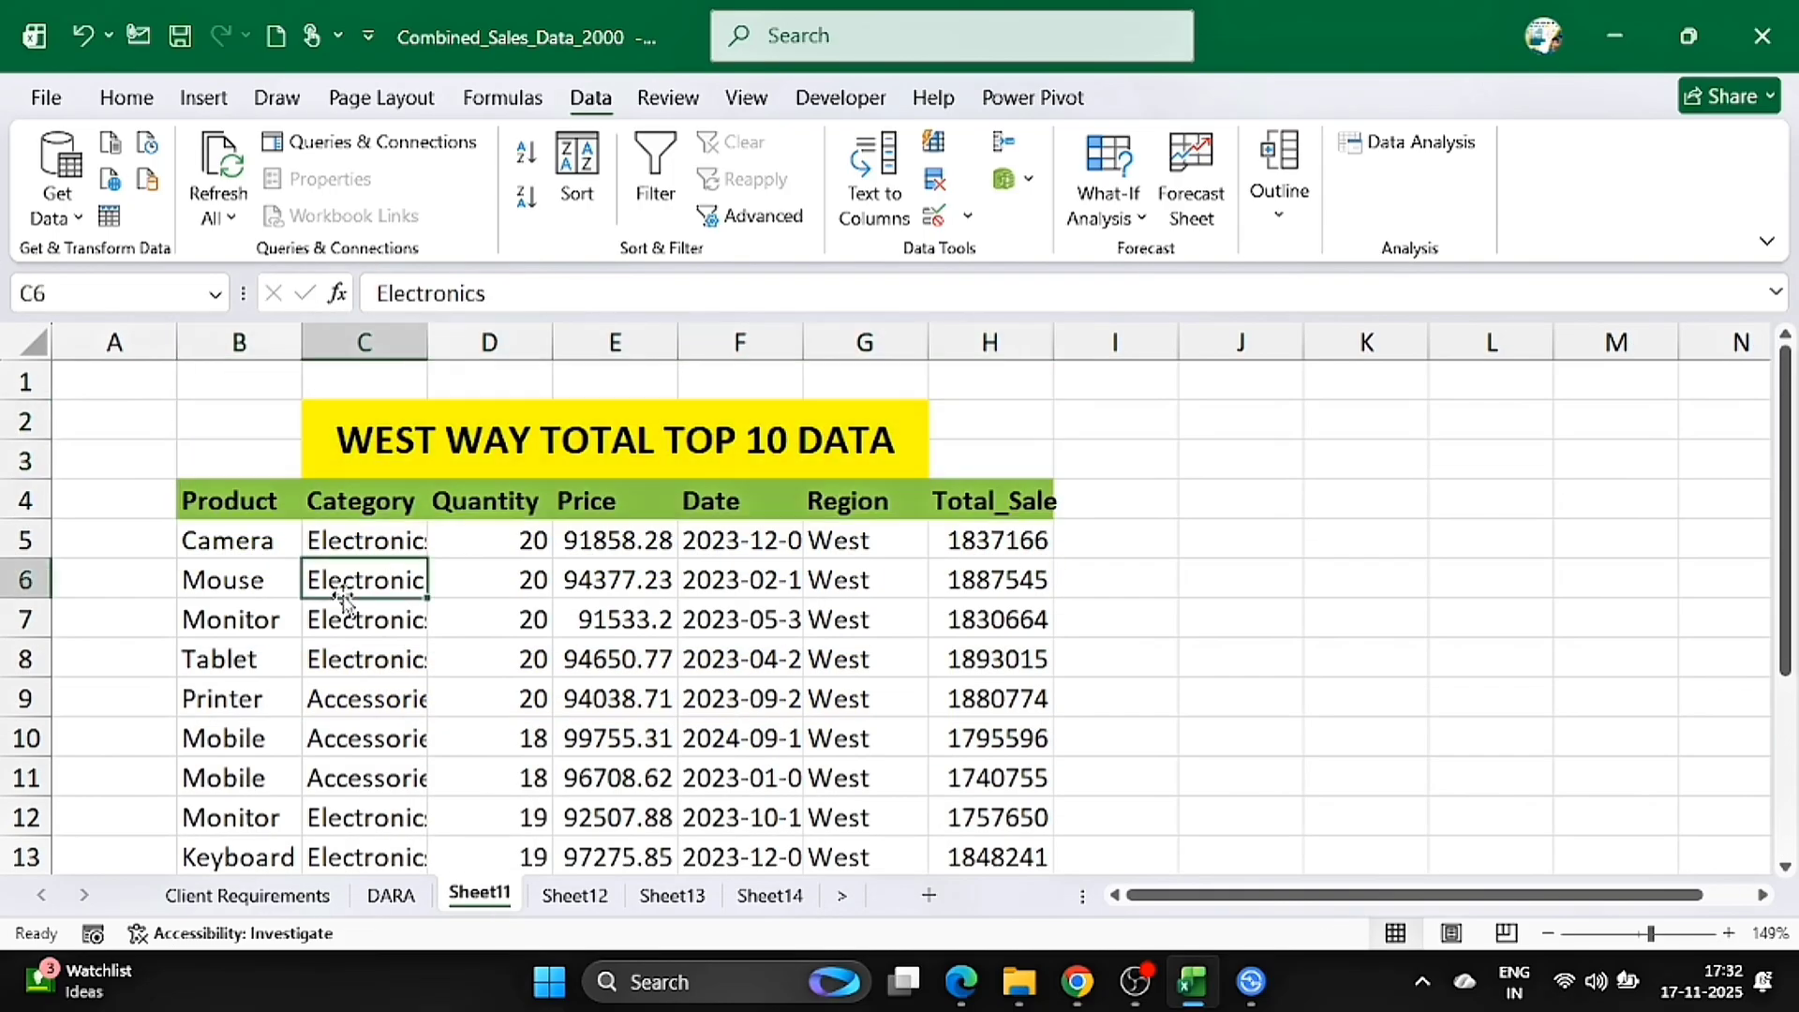
# - Widen the columns of the West table on Sheet11 to fit their contents and apply All Borders to B4:H14
pyautogui.moveTo(230, 508); pyautogui.dragTo(918, 623)
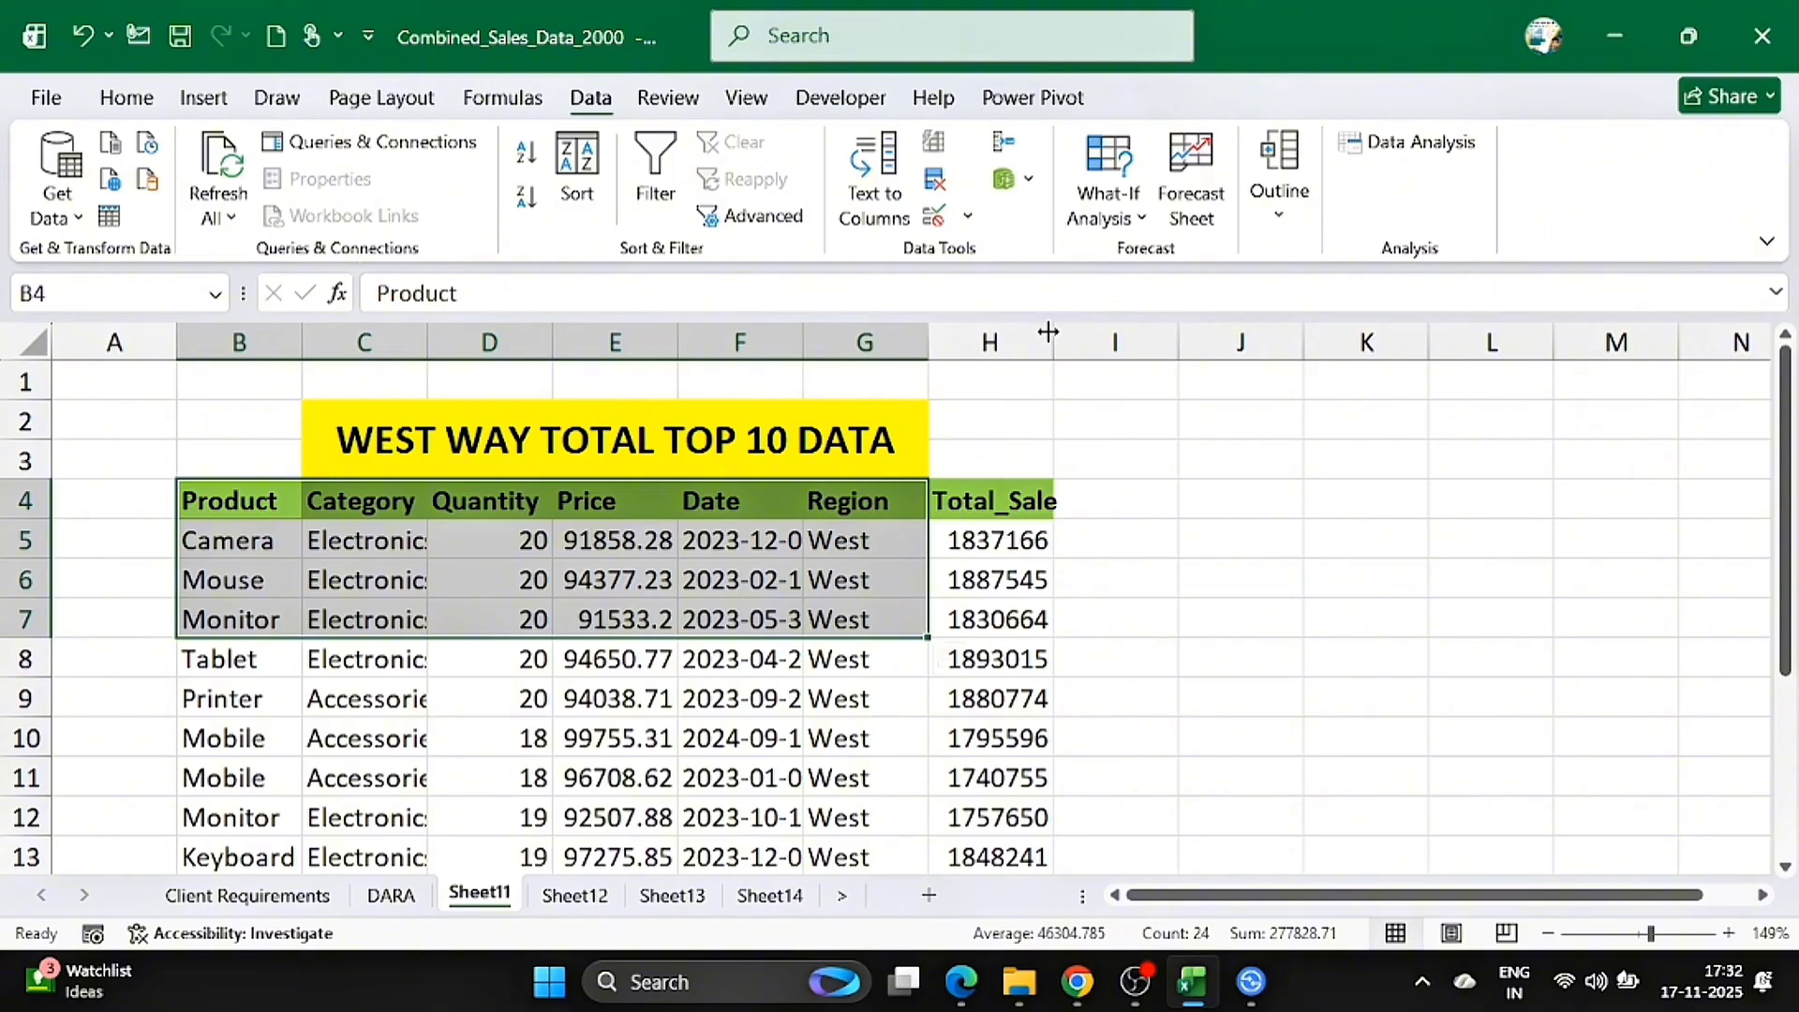
pyautogui.moveTo(1058, 342); pyautogui.dragTo(1090, 349)
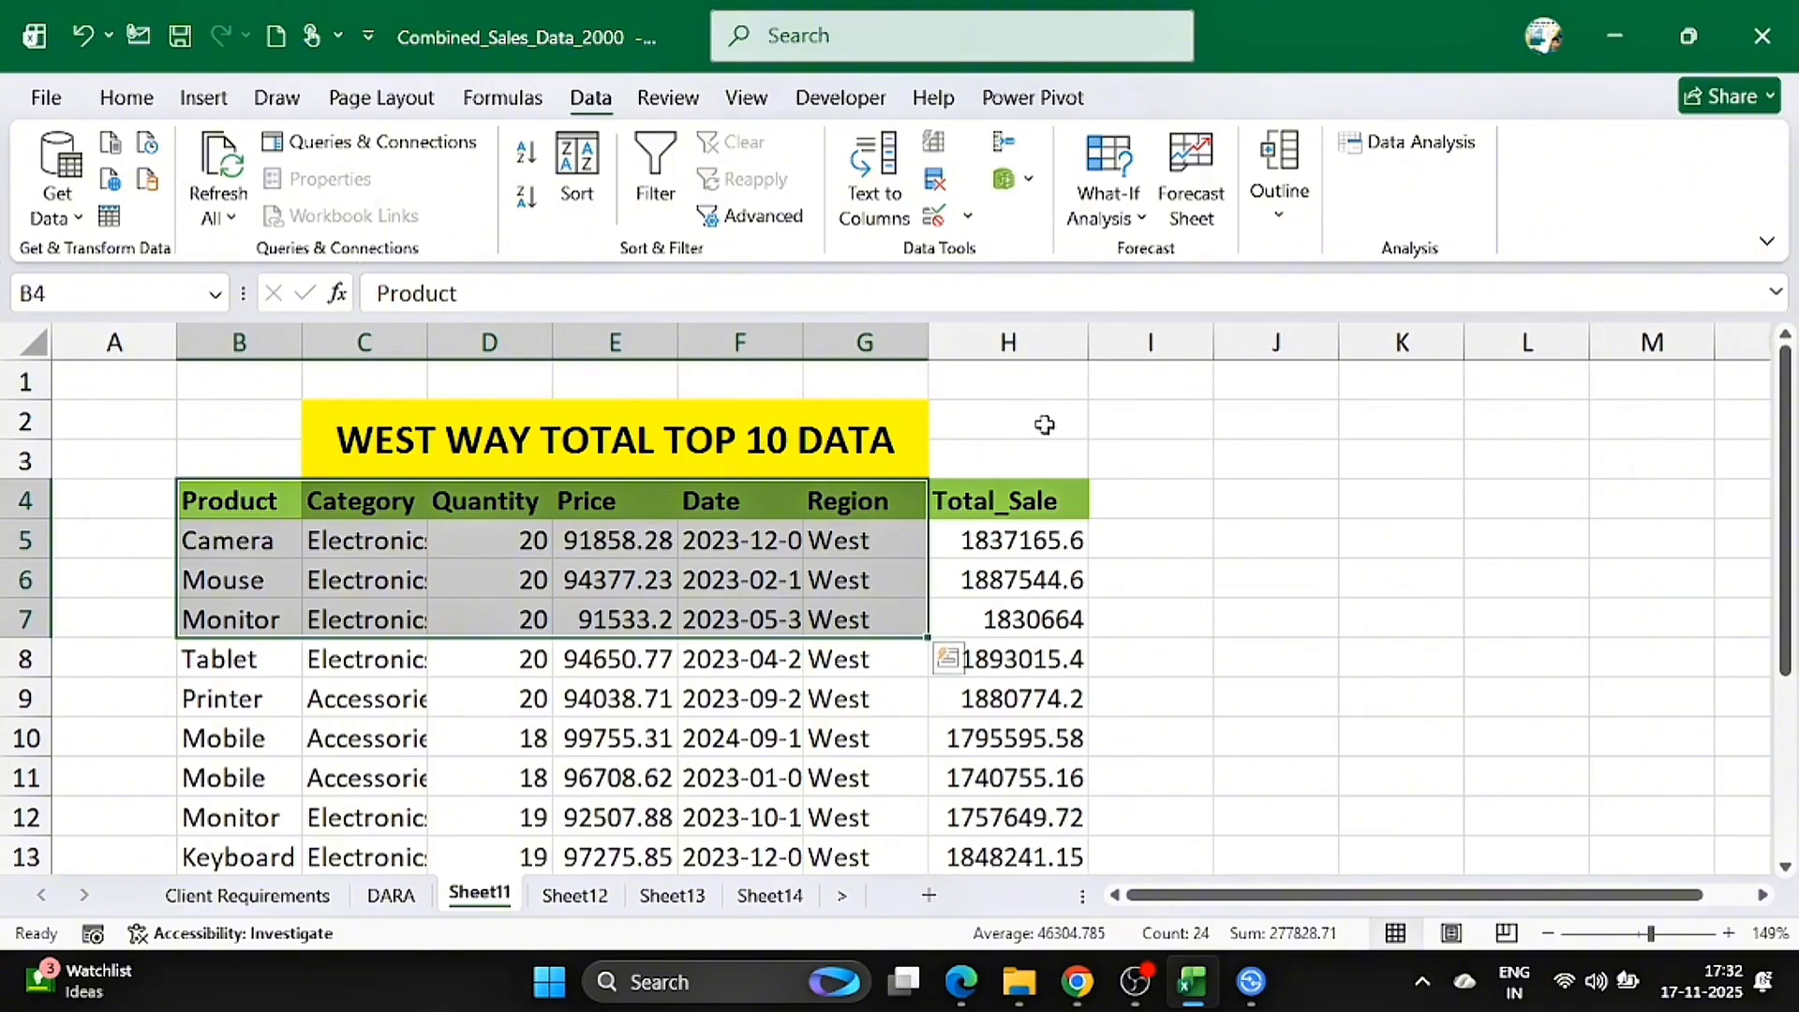
pyautogui.moveTo(229, 501); pyautogui.dragTo(1144, 816)
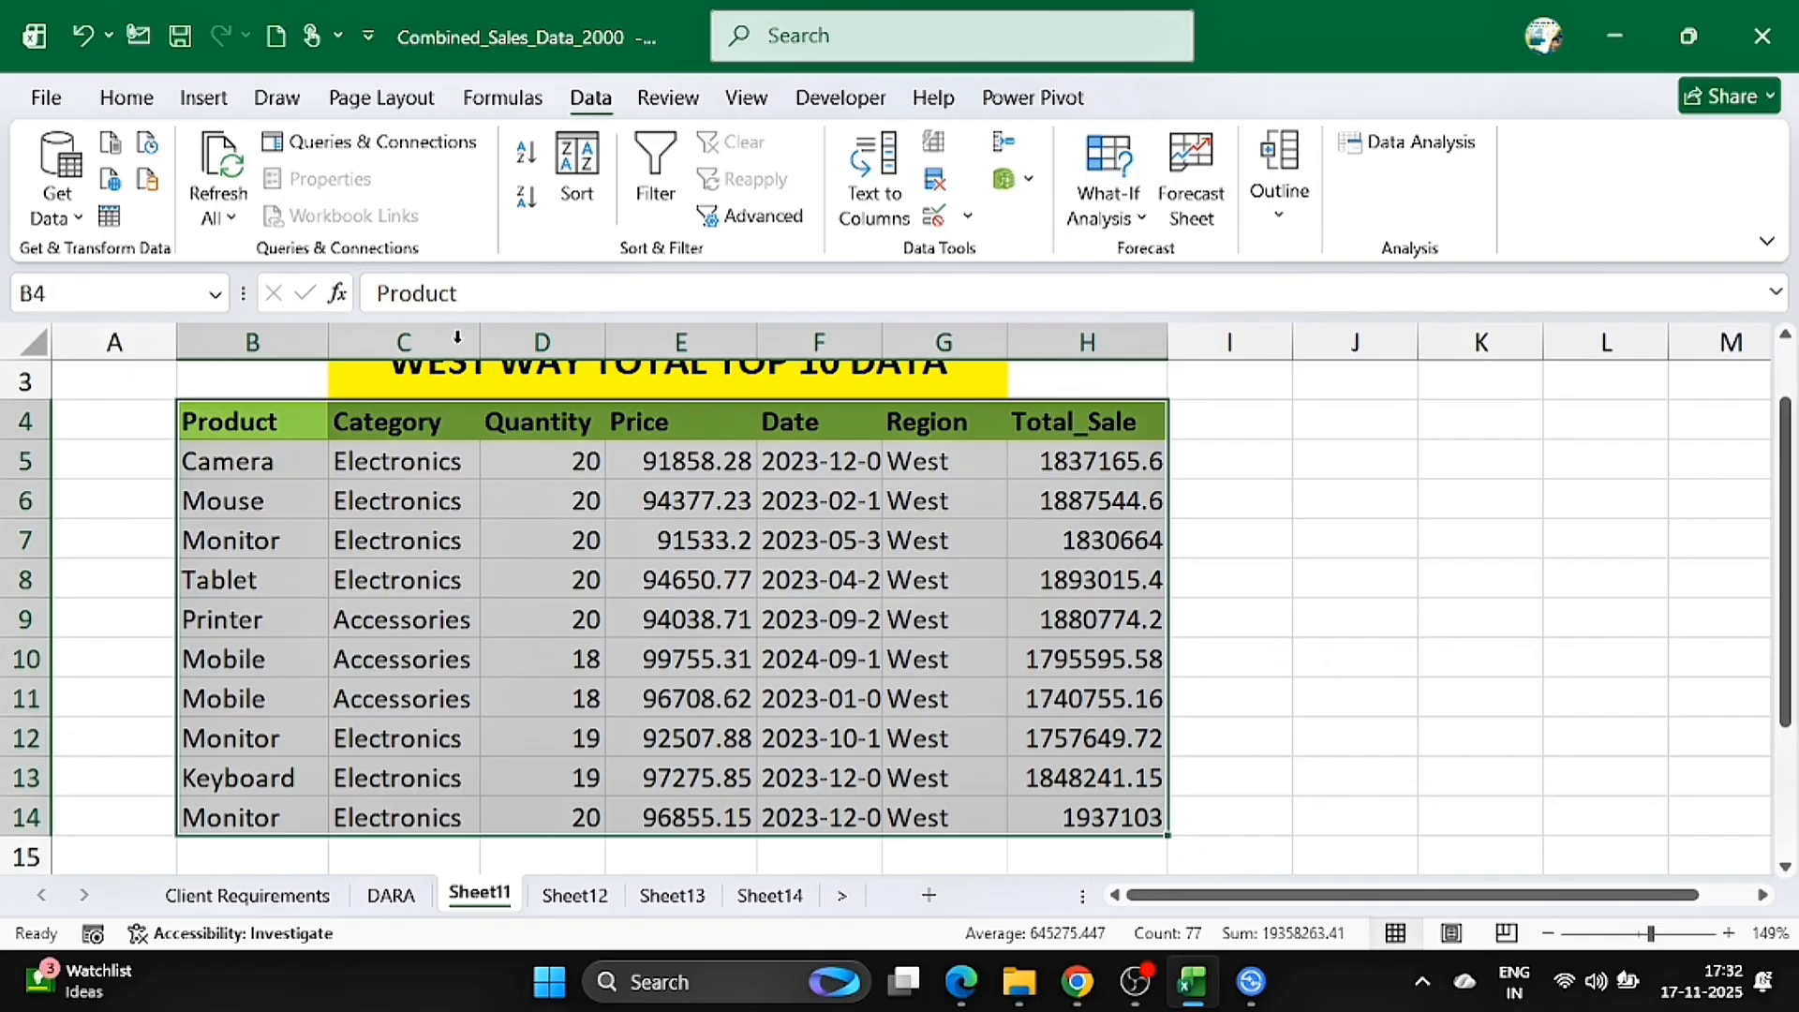
pyautogui.click(154, 108)
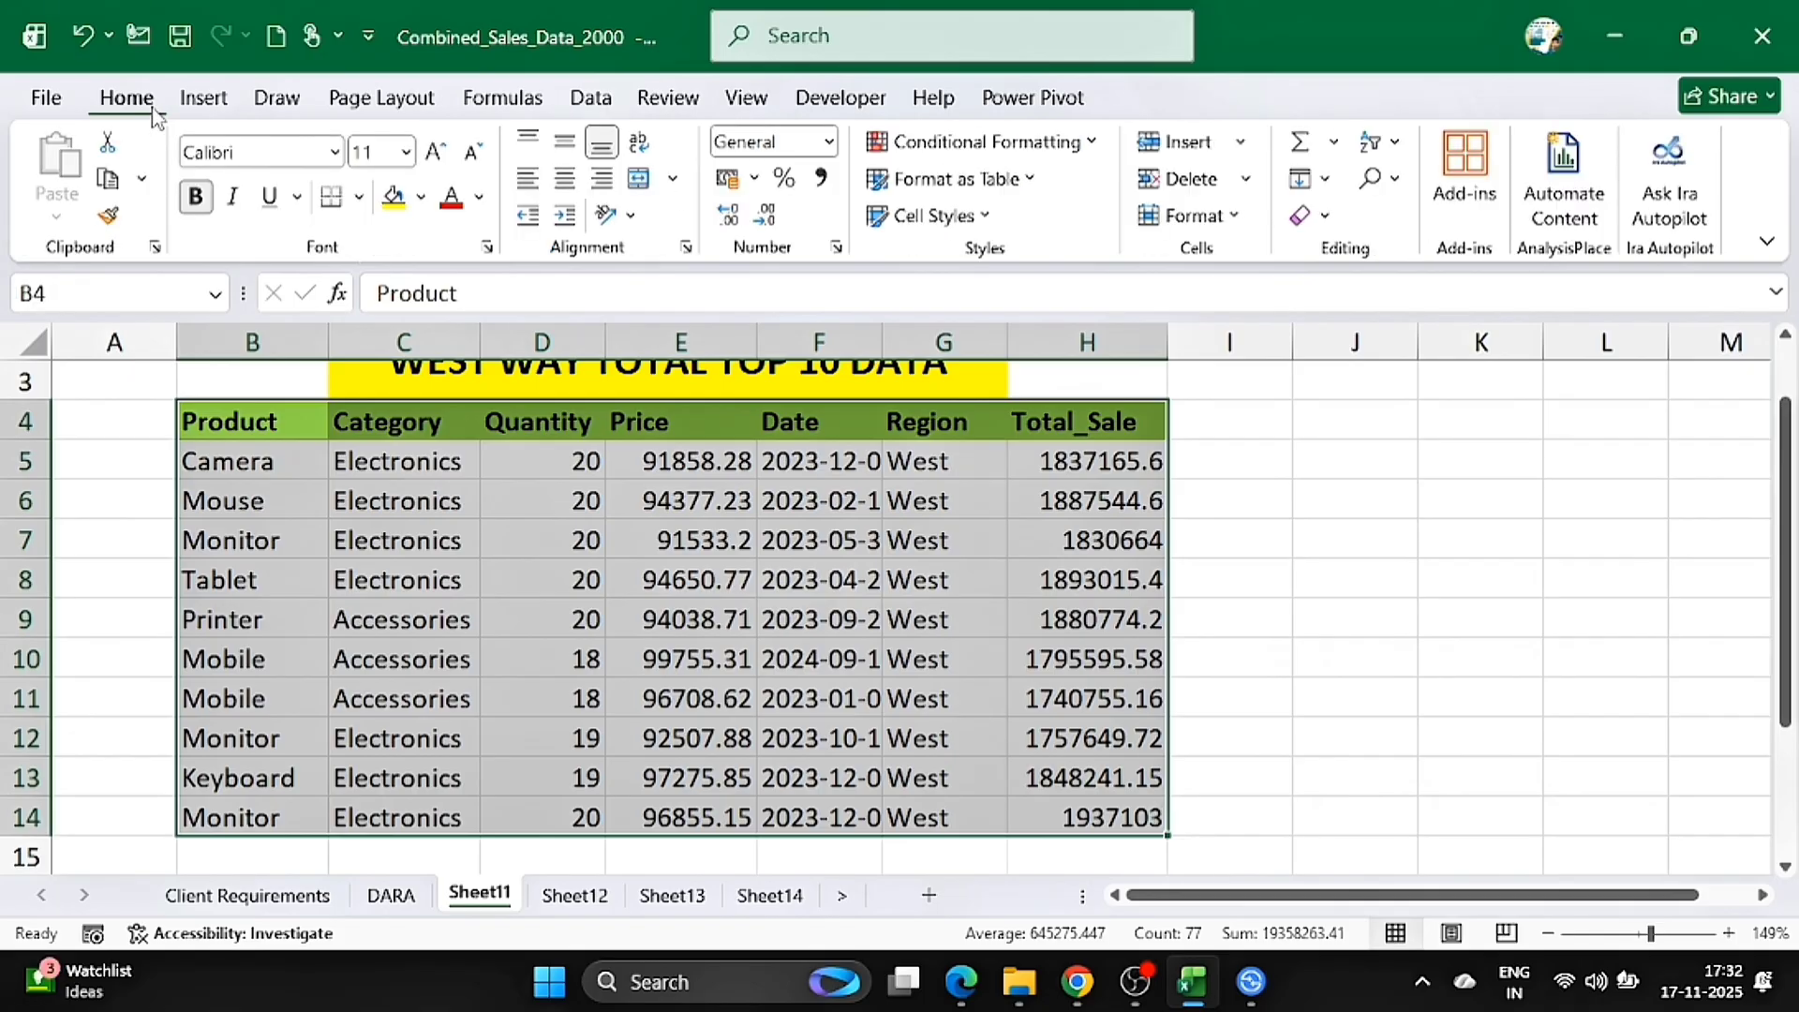
pyautogui.click(358, 201)
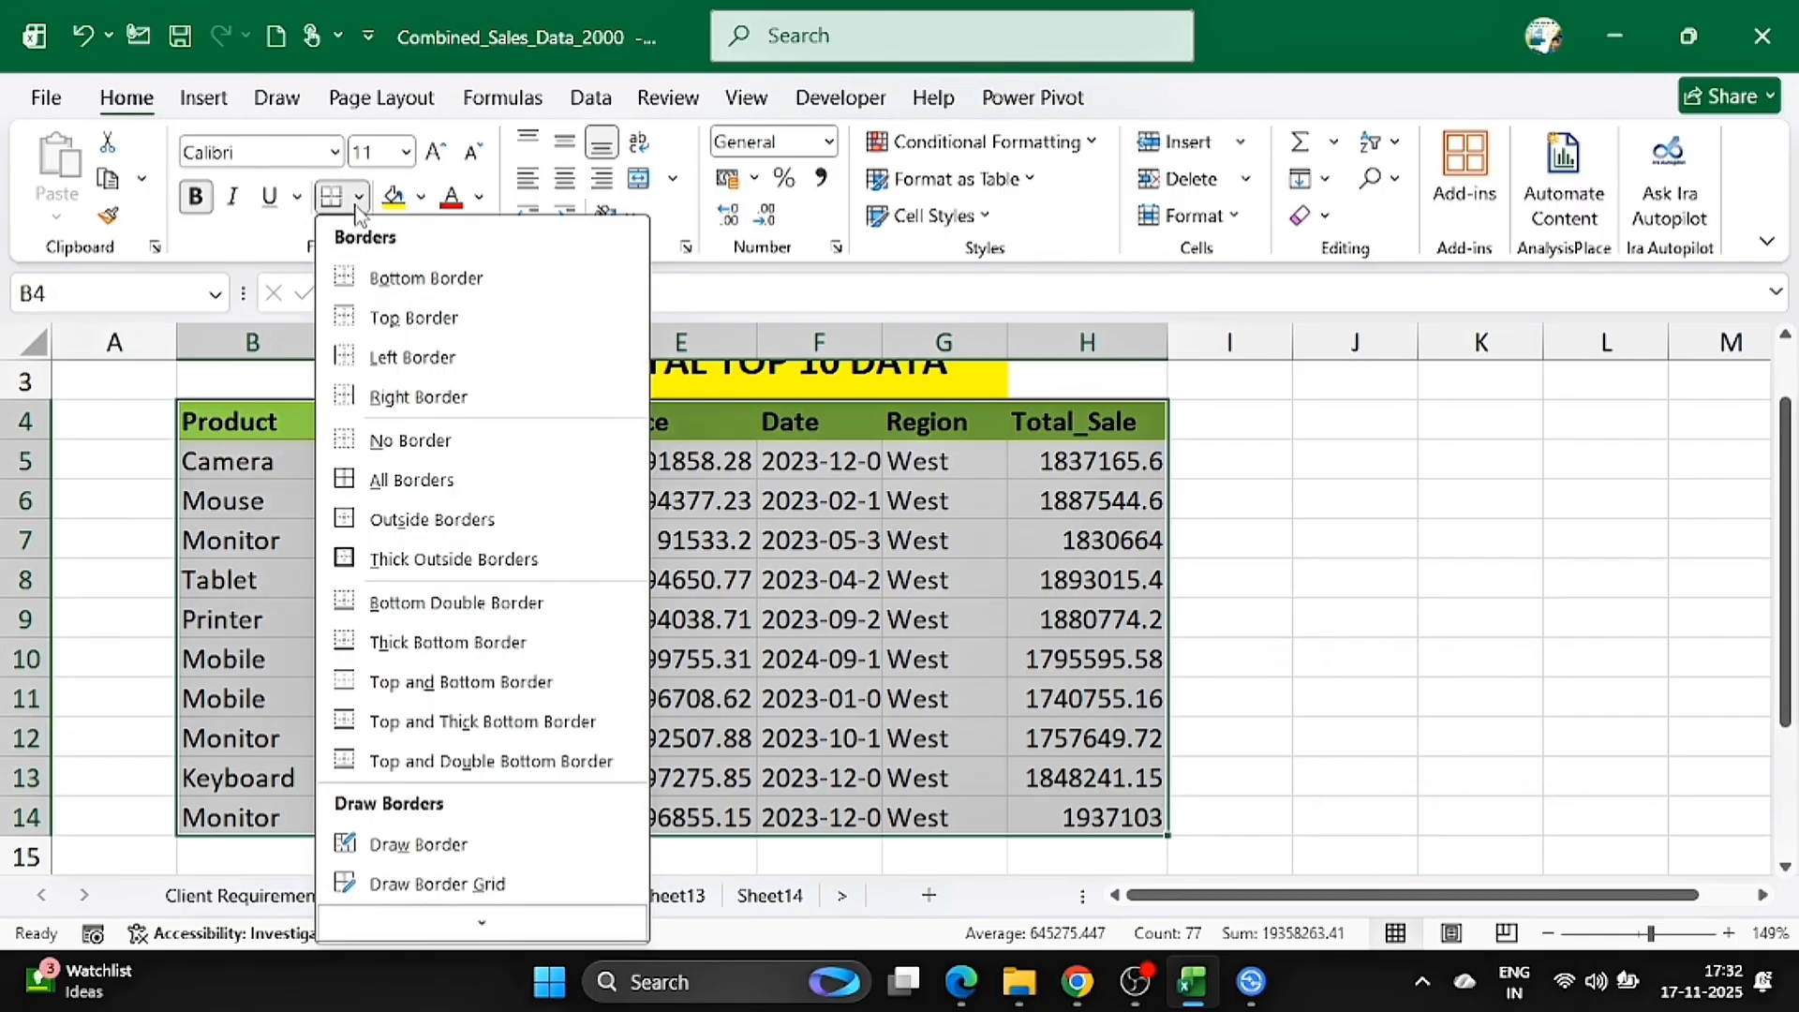
pyautogui.click(401, 483)
pyautogui.scroll(1, 1291, 656)
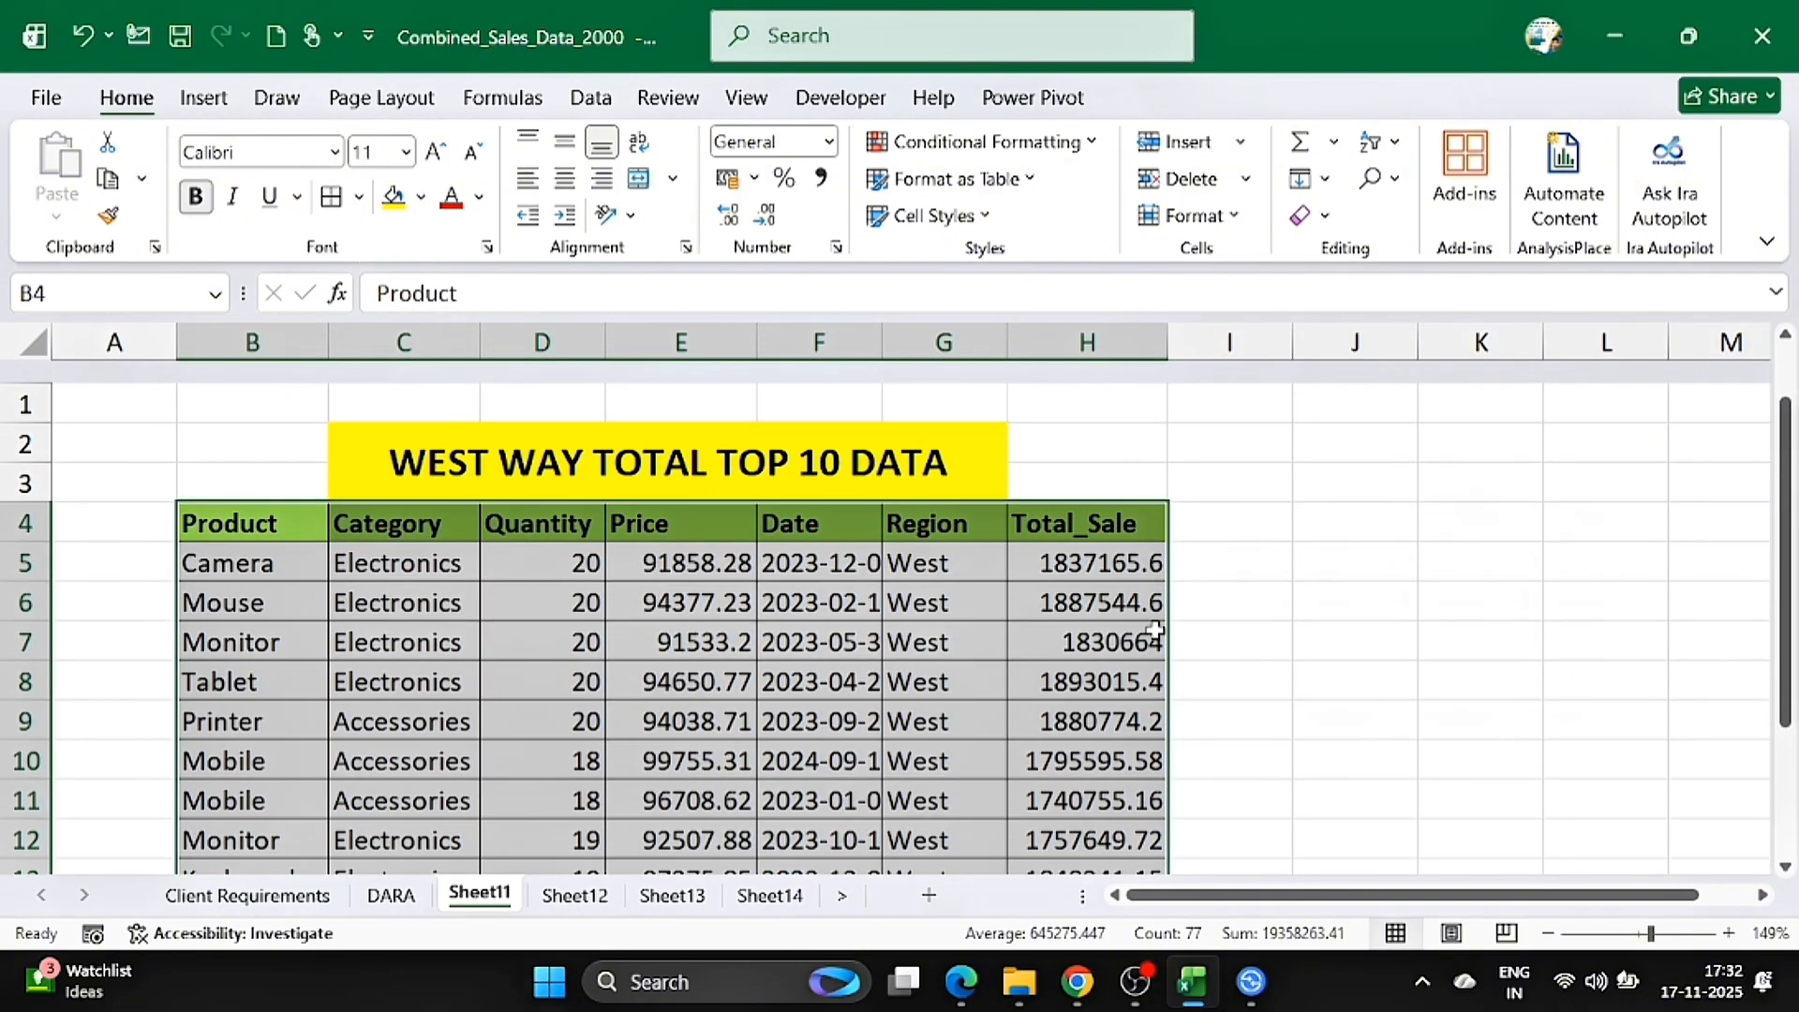
pyautogui.click(1291, 657)
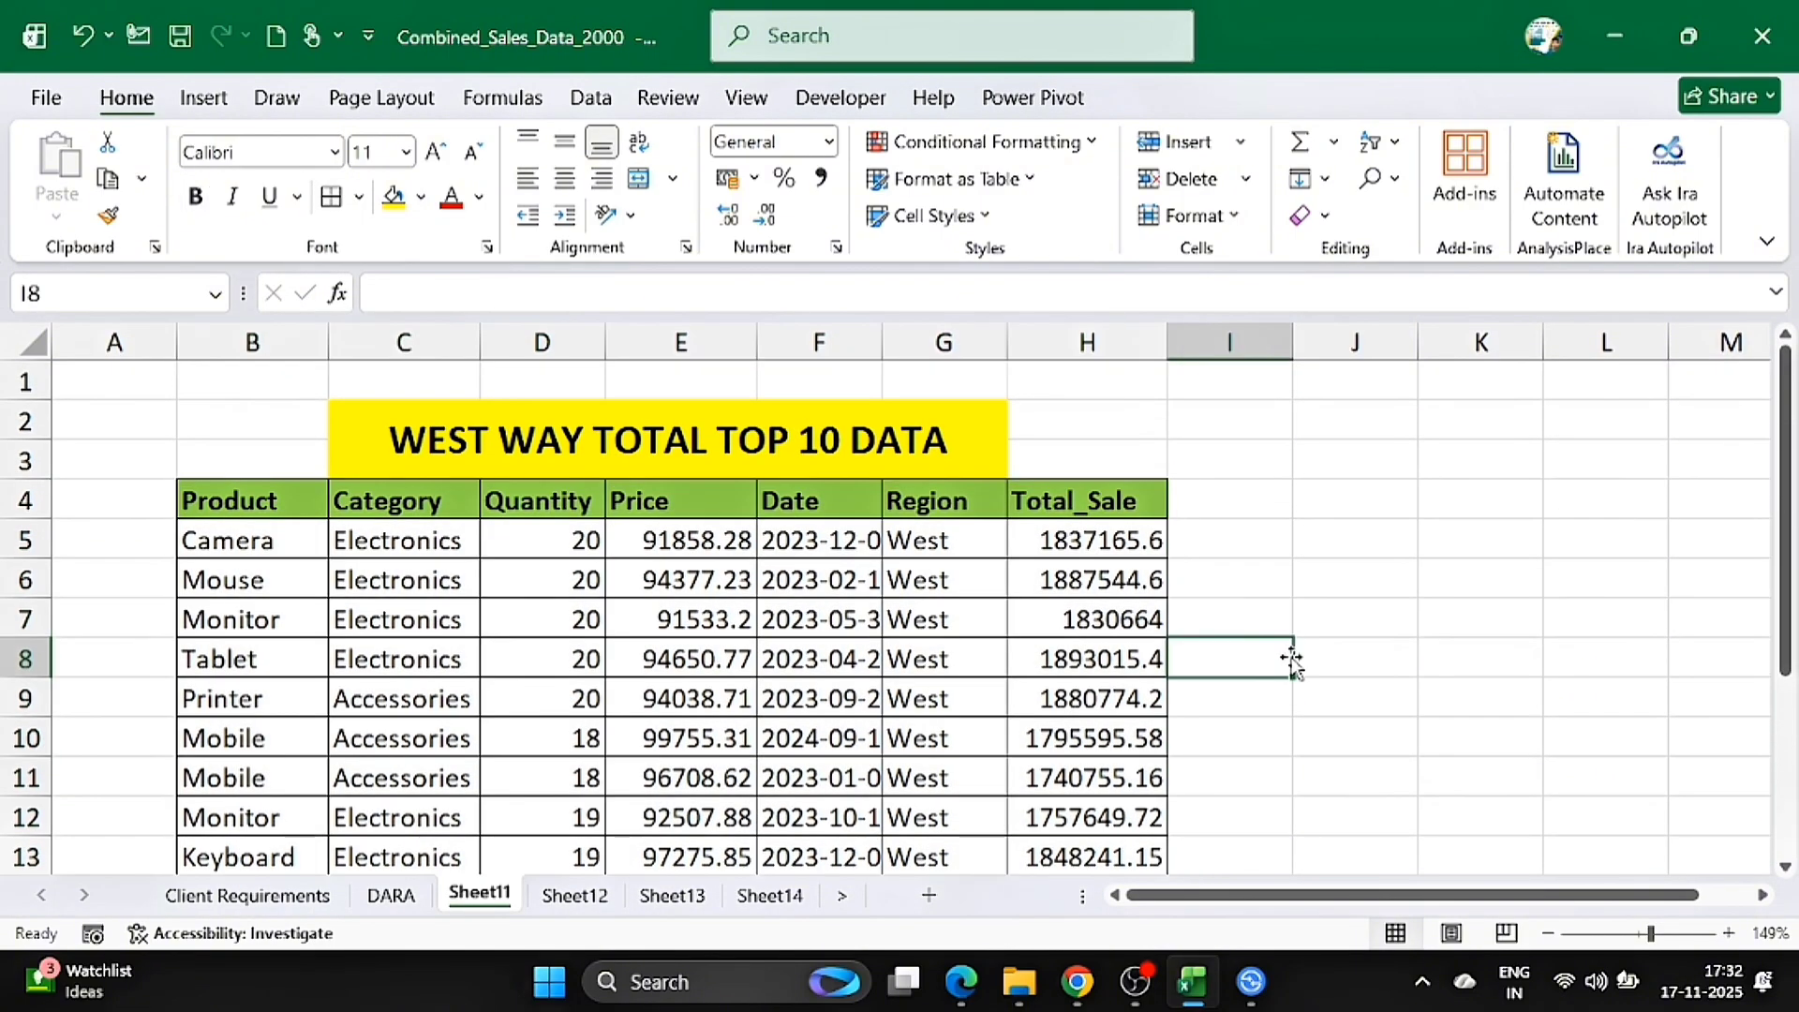
# - Copy the "SOUTH WAY TOTAL TOP 10 DATA" title and header row, B12:H14, to Sheet12 at cell B1 and adjust the Total_Sale column's width
pyautogui.click(575, 895)
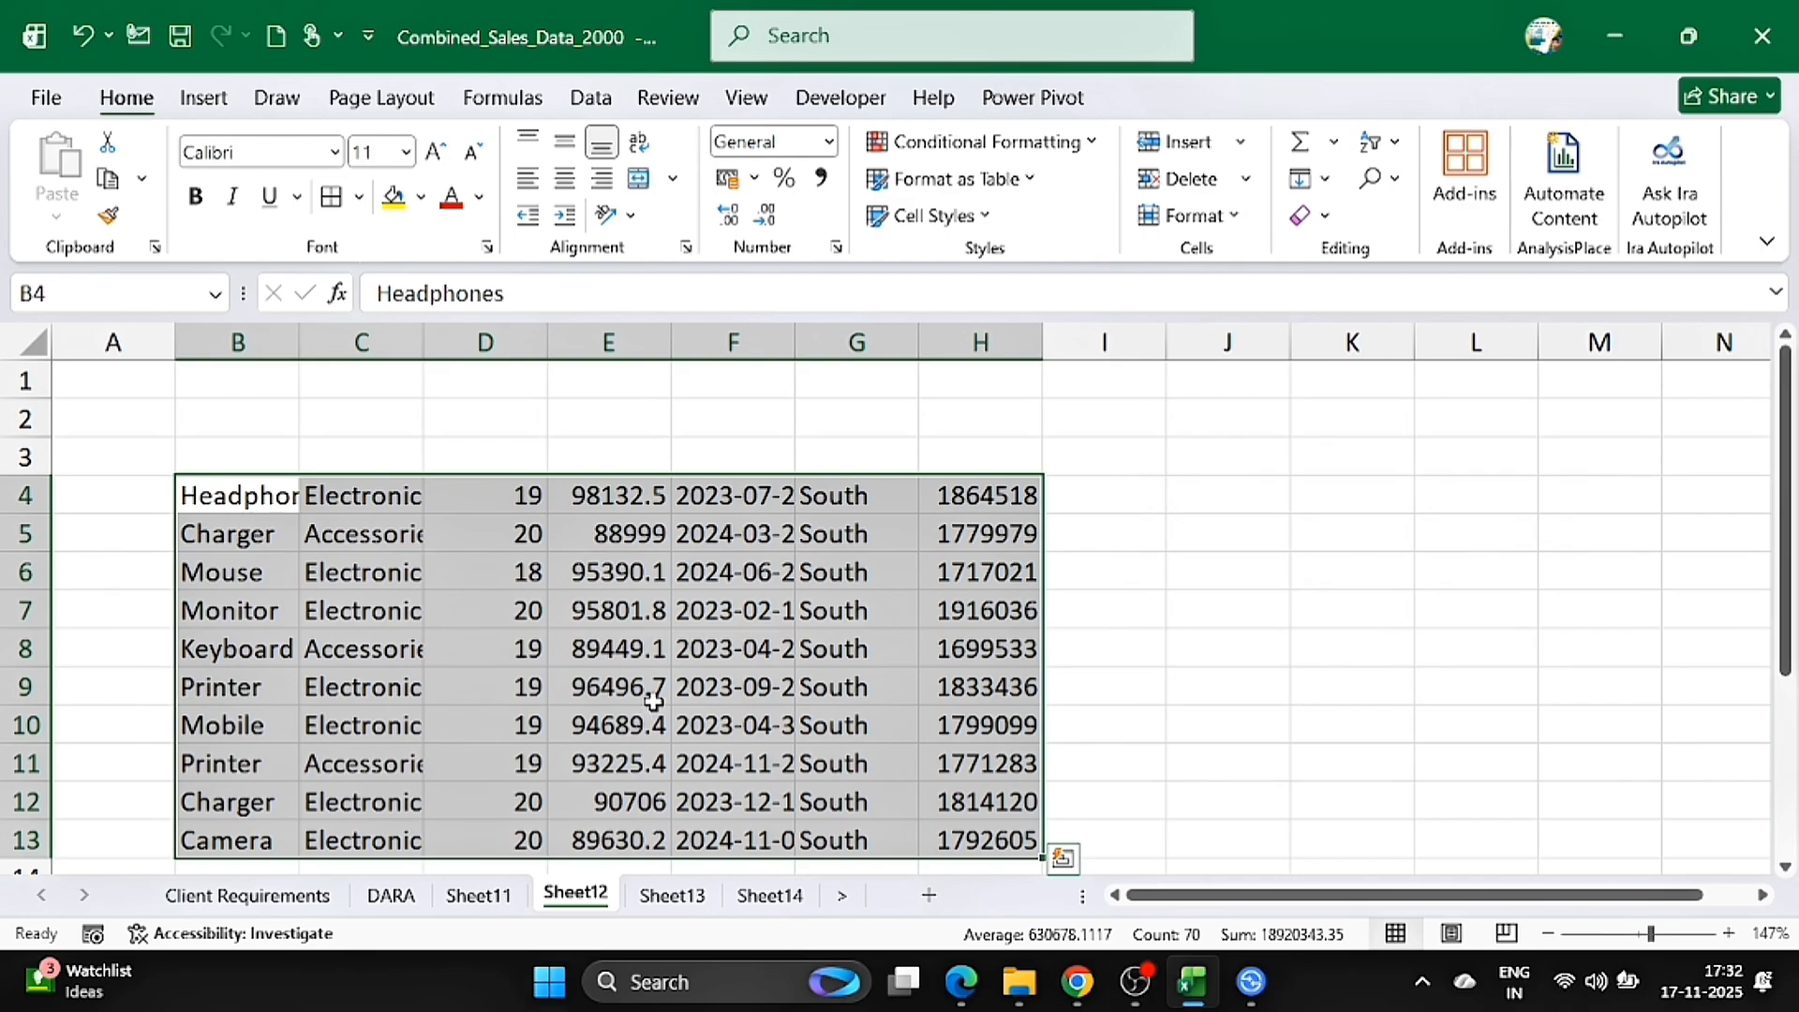
pyautogui.scroll(1, 653, 701)
pyautogui.scroll(-1, 653, 701)
pyautogui.click(840, 895)
pyautogui.moveTo(229, 525); pyautogui.dragTo(1024, 597)
pyautogui.hotkey('ctrl', 'c')
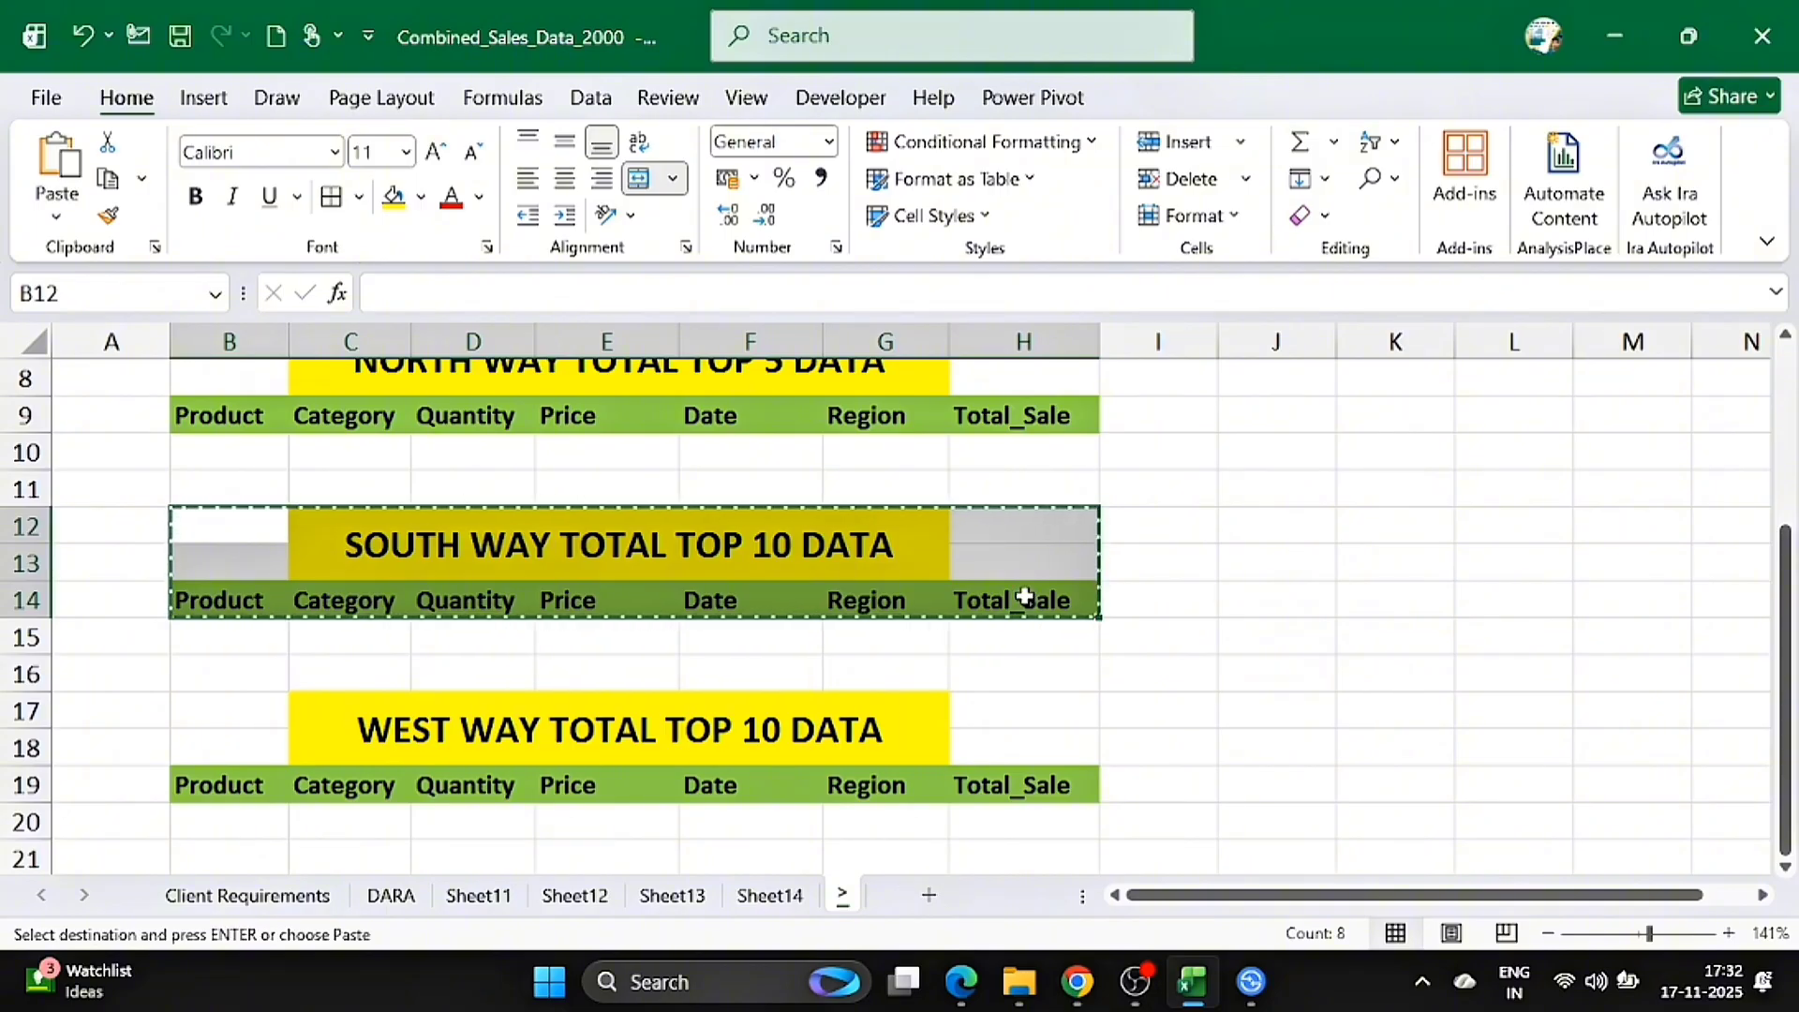
pyautogui.click(577, 898)
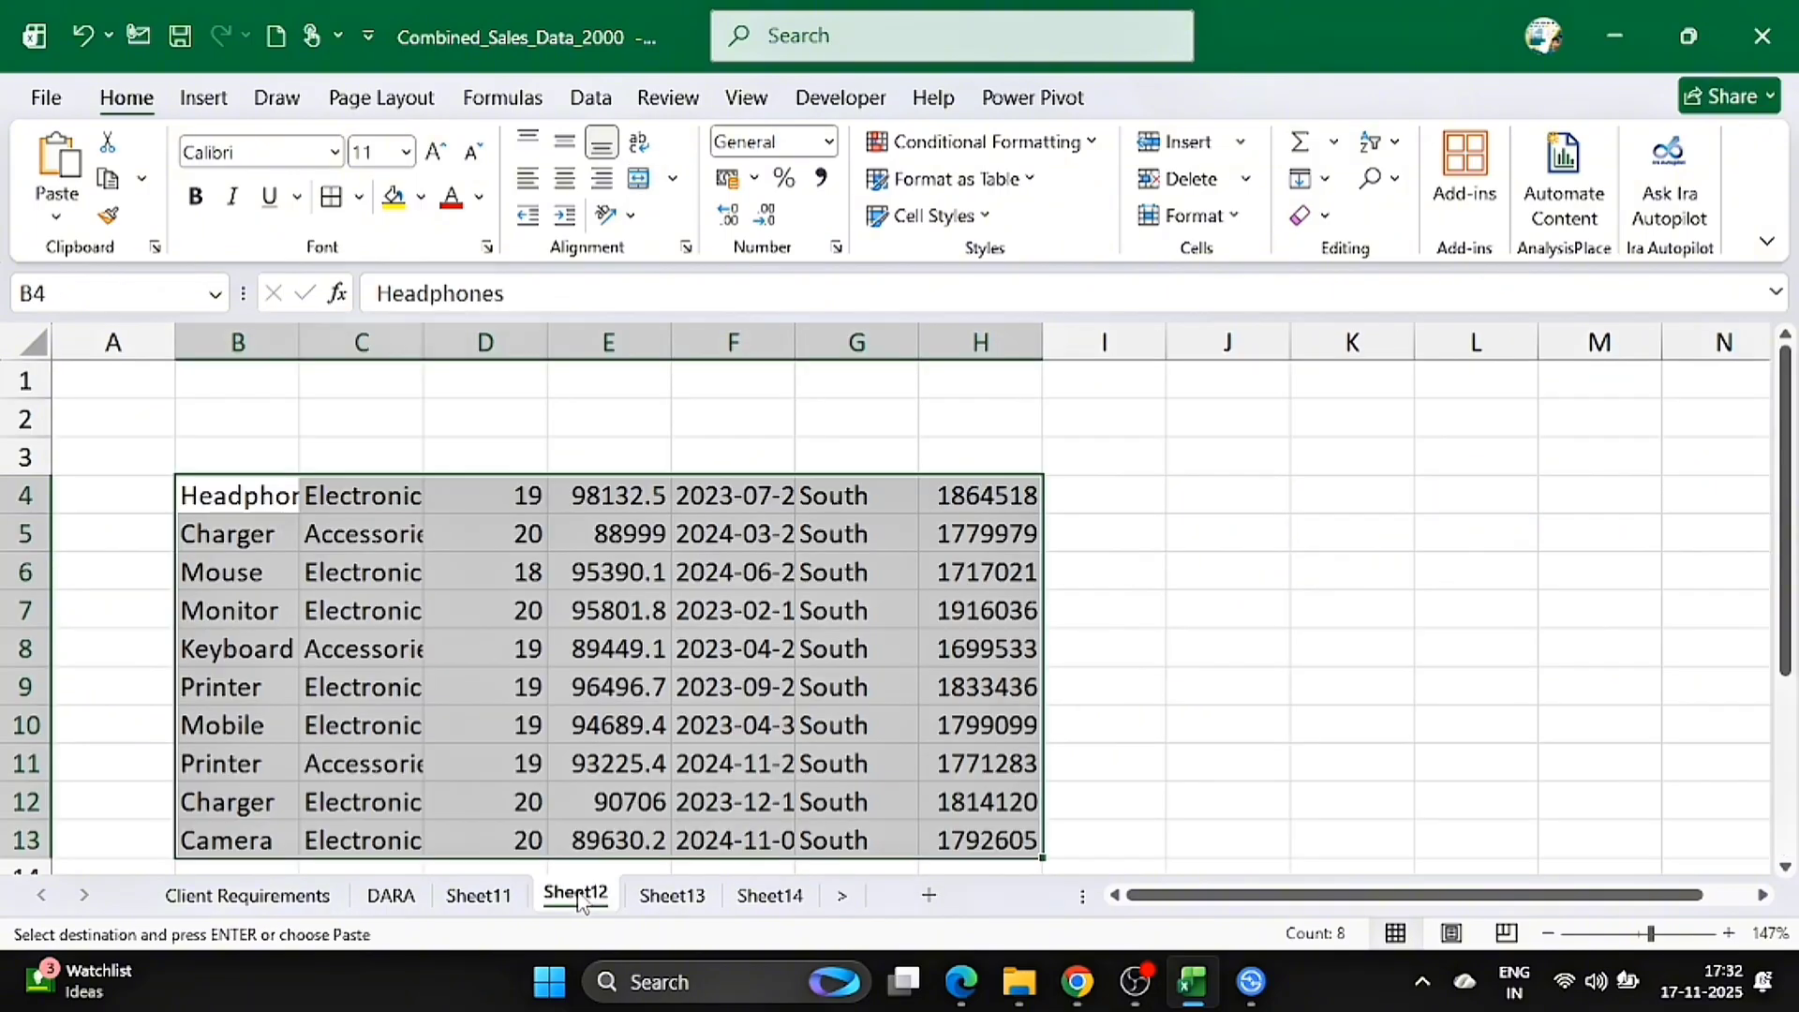
pyautogui.click(246, 389)
pyautogui.press('Return')
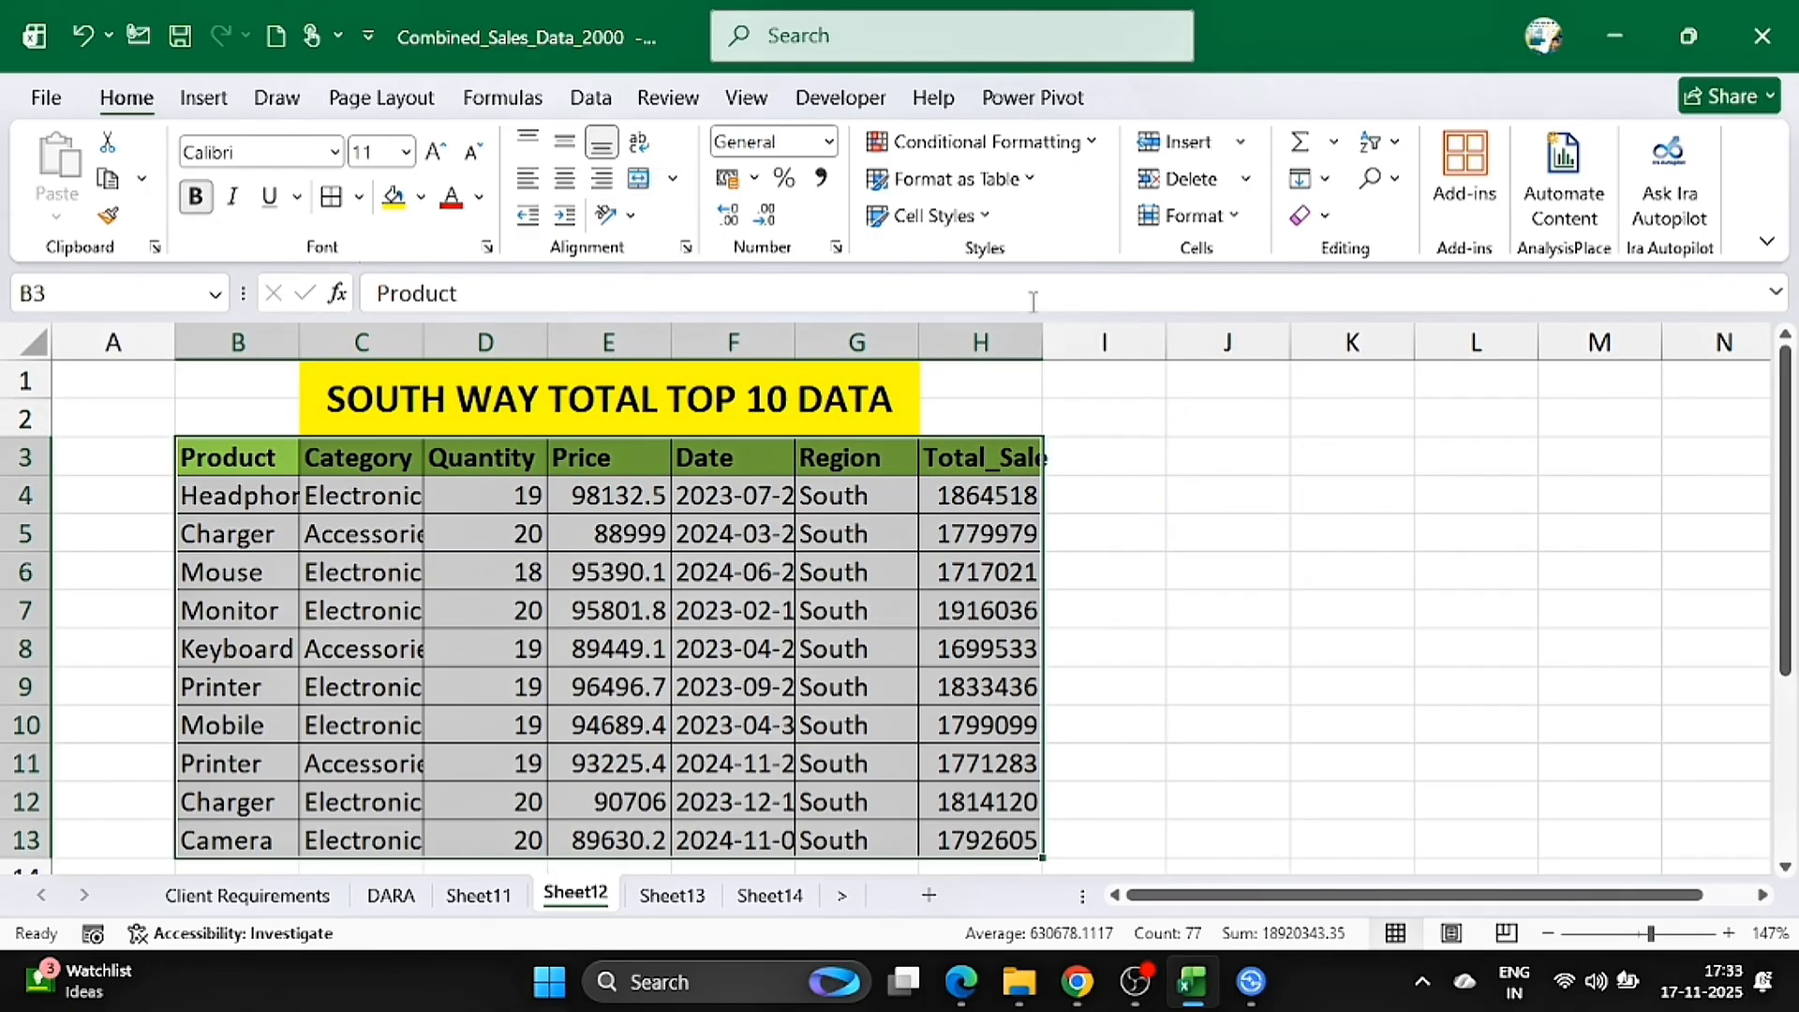
pyautogui.moveTo(1040, 332); pyautogui.dragTo(1043, 332)
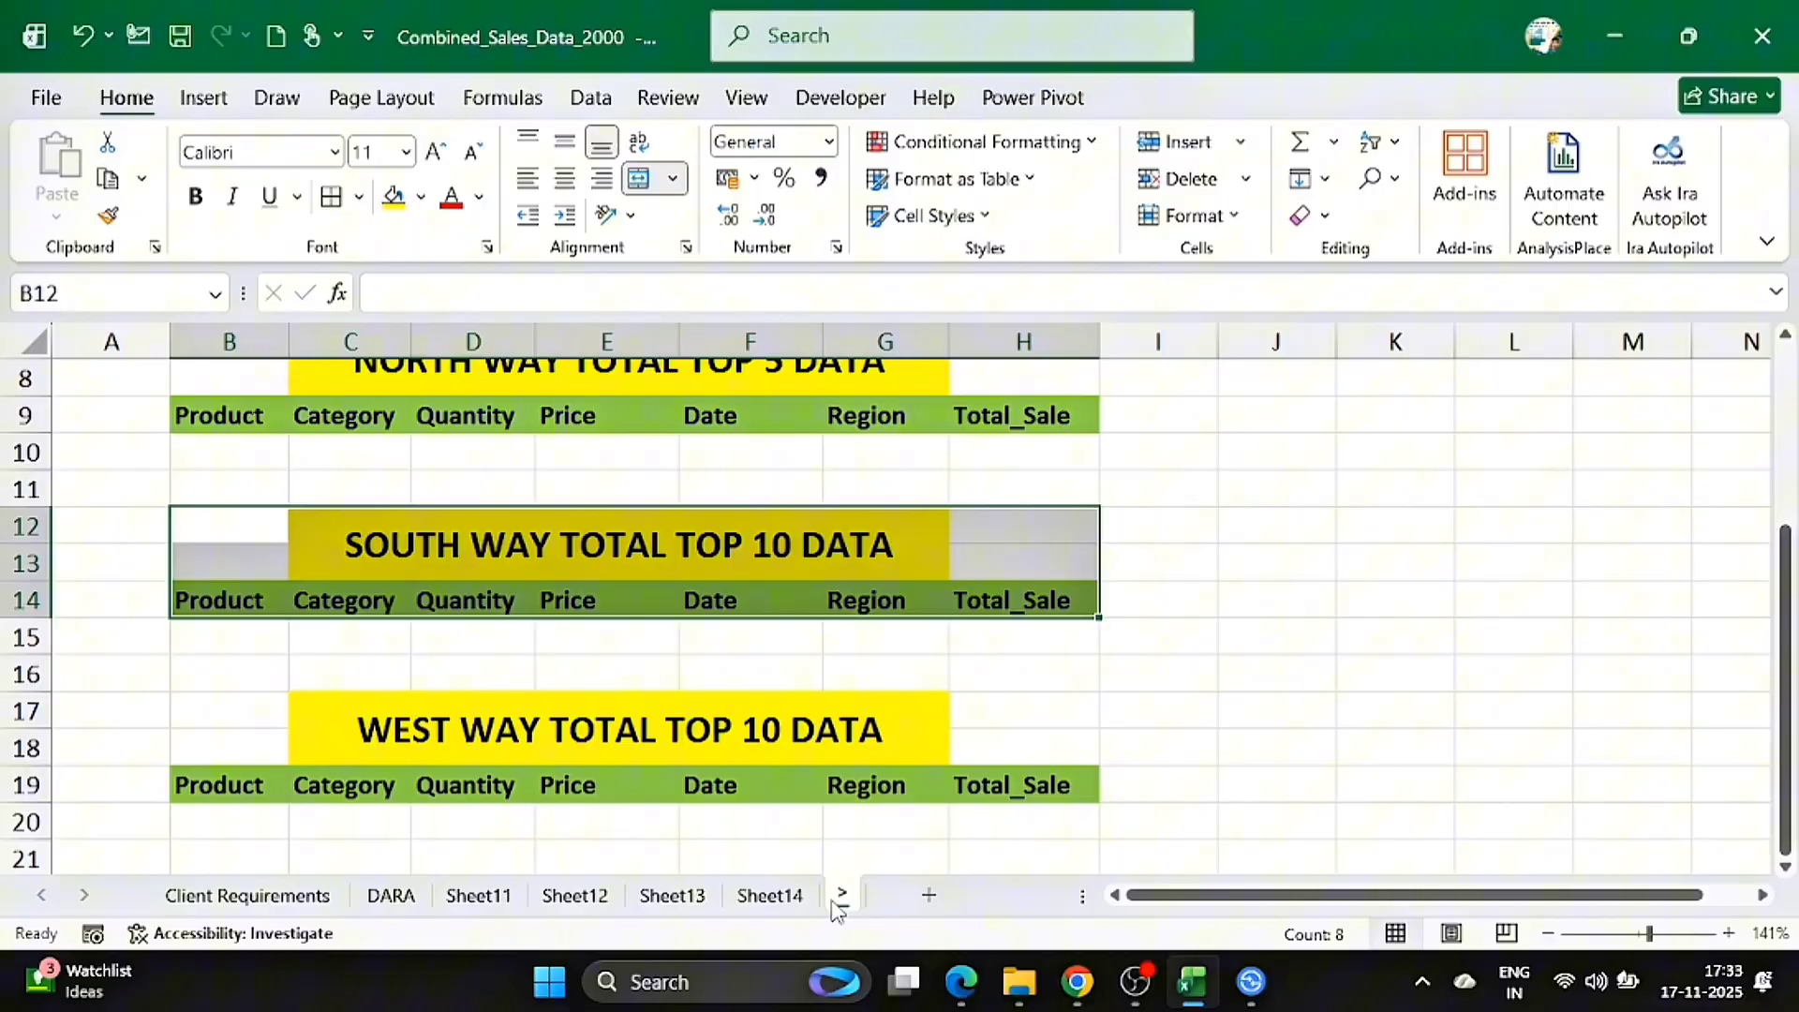
# - Copy the "NORTH WAY TOTAL TOP 10 DATA" title and header row, B7:H9 of the headings sheet, to Sheet13 at cell B1
pyautogui.moveTo(229, 415); pyautogui.dragTo(1055, 487)
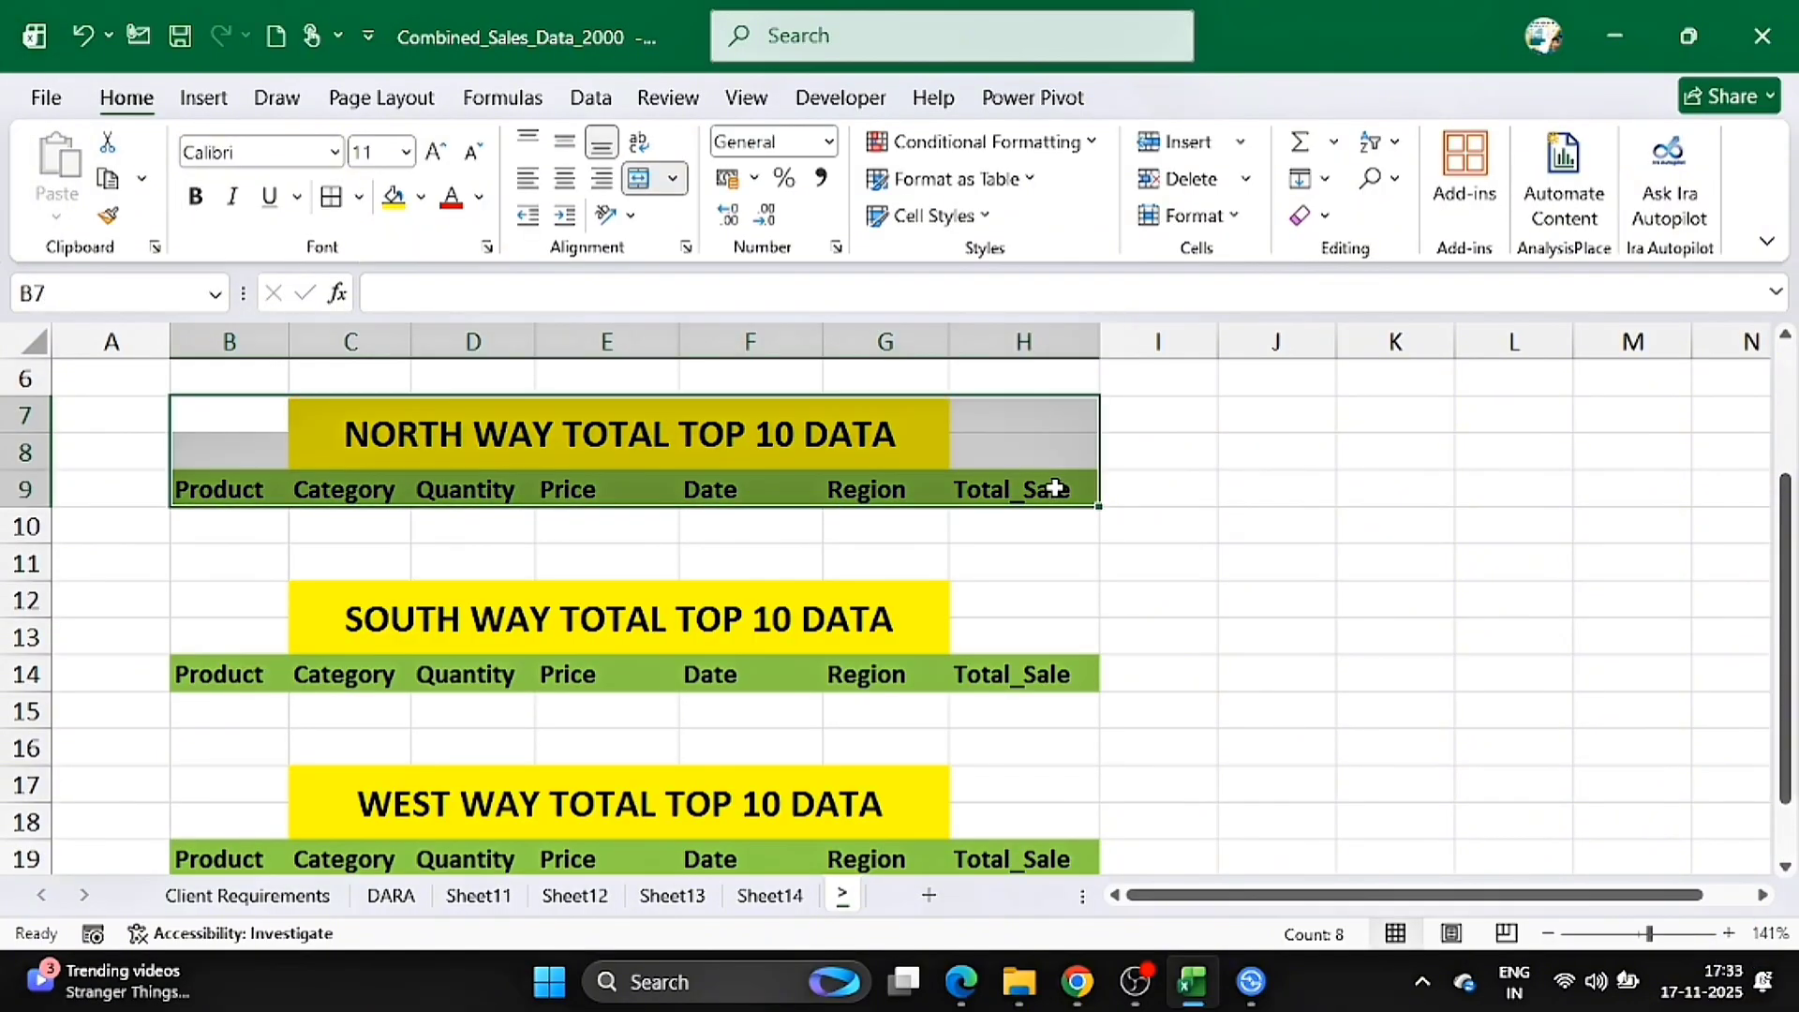
pyautogui.hotkey('ctrl', 'c')
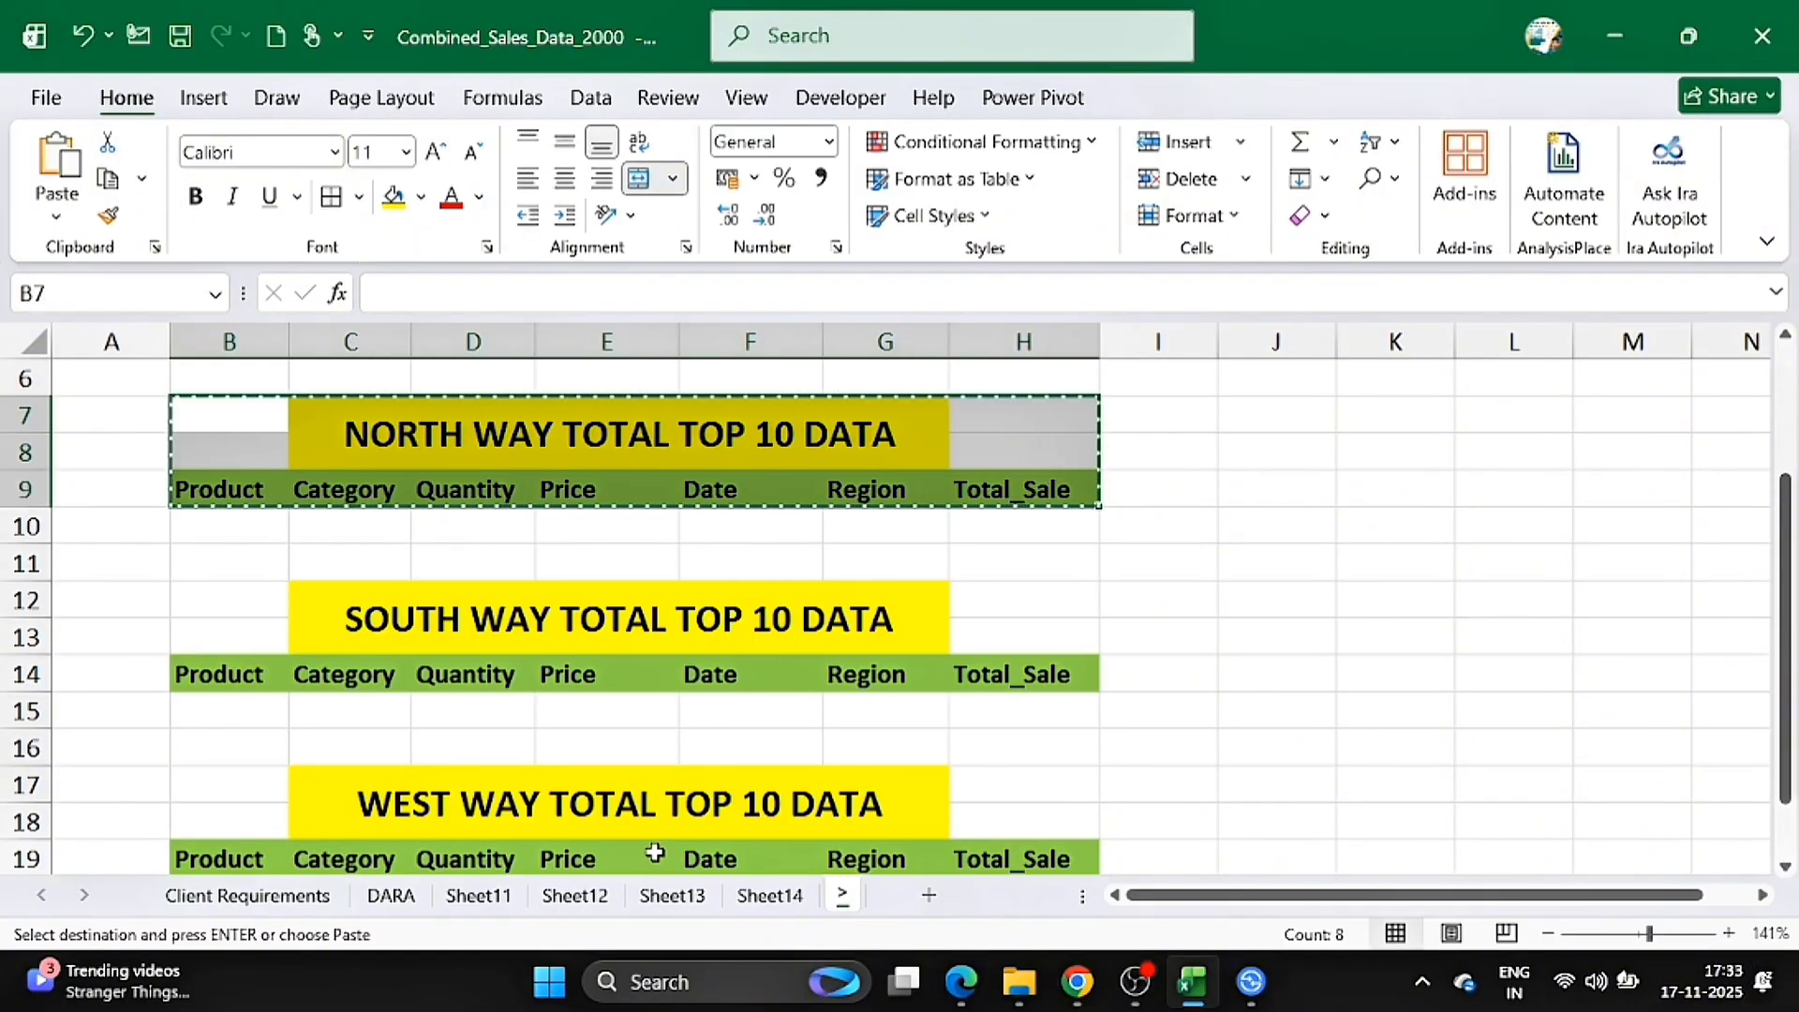
pyautogui.click(668, 901)
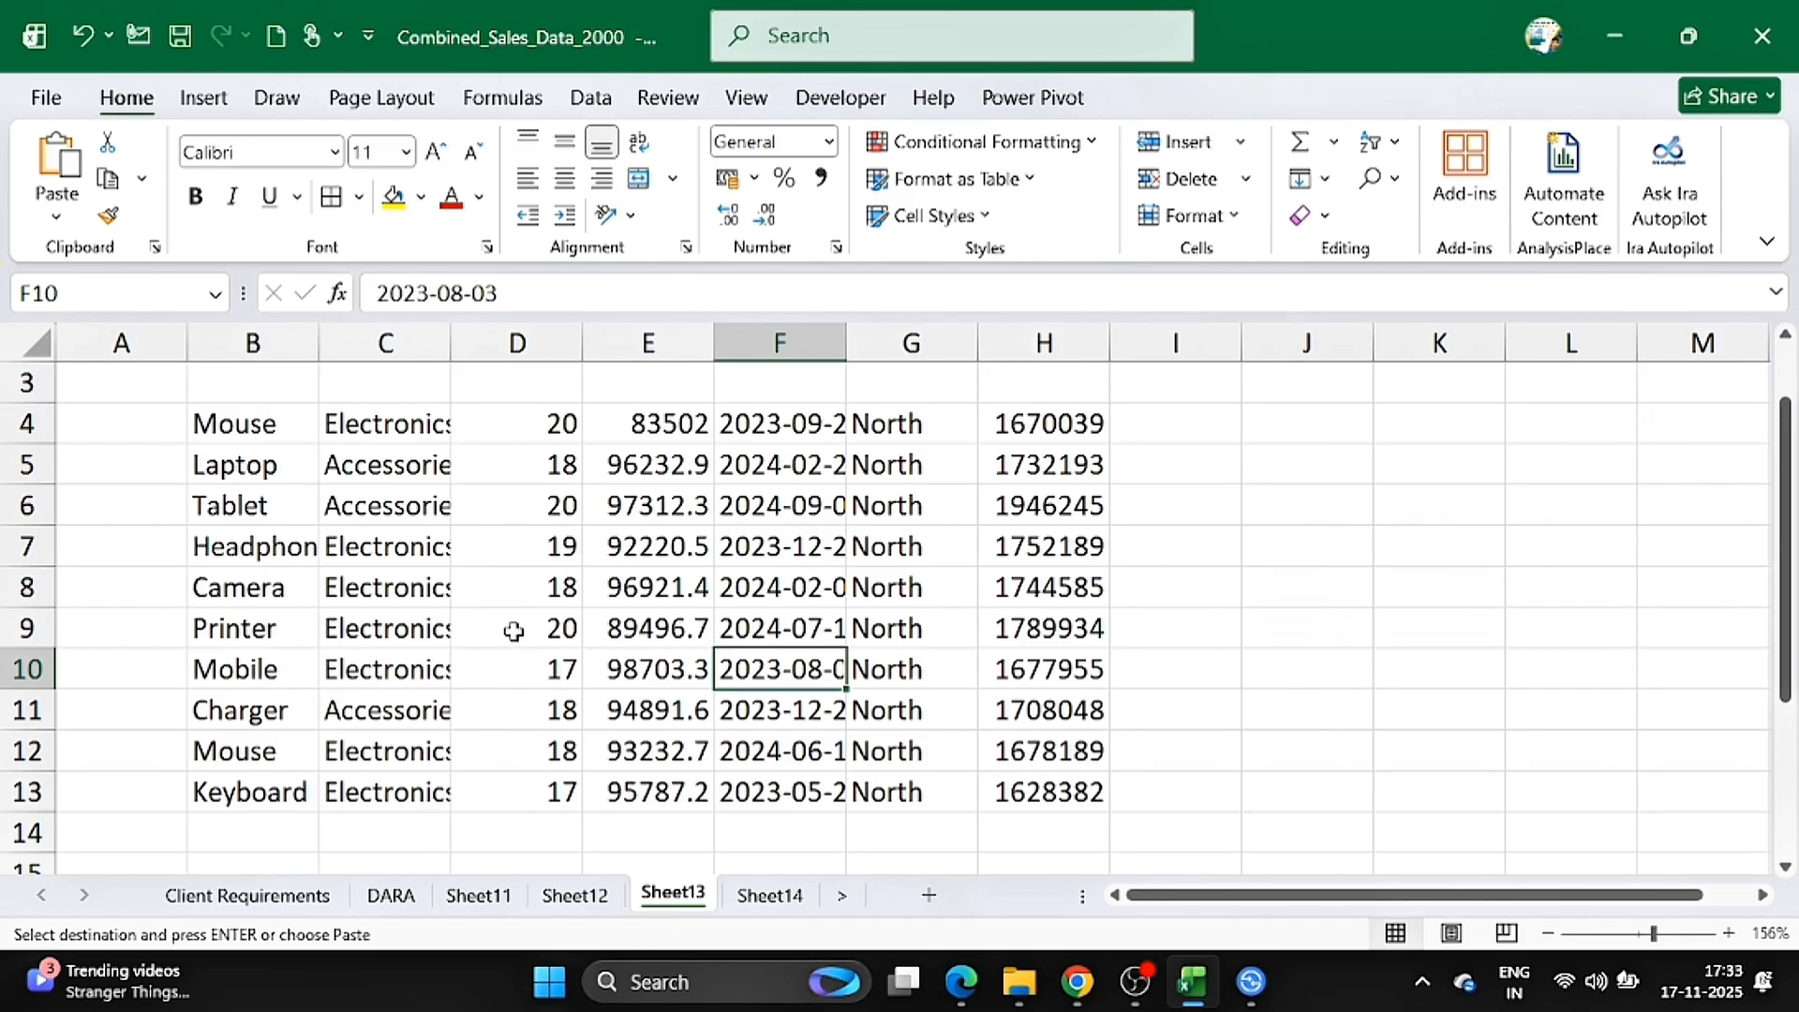
pyautogui.scroll(1, 513, 631)
pyautogui.click(275, 394)
pyautogui.press('Return')
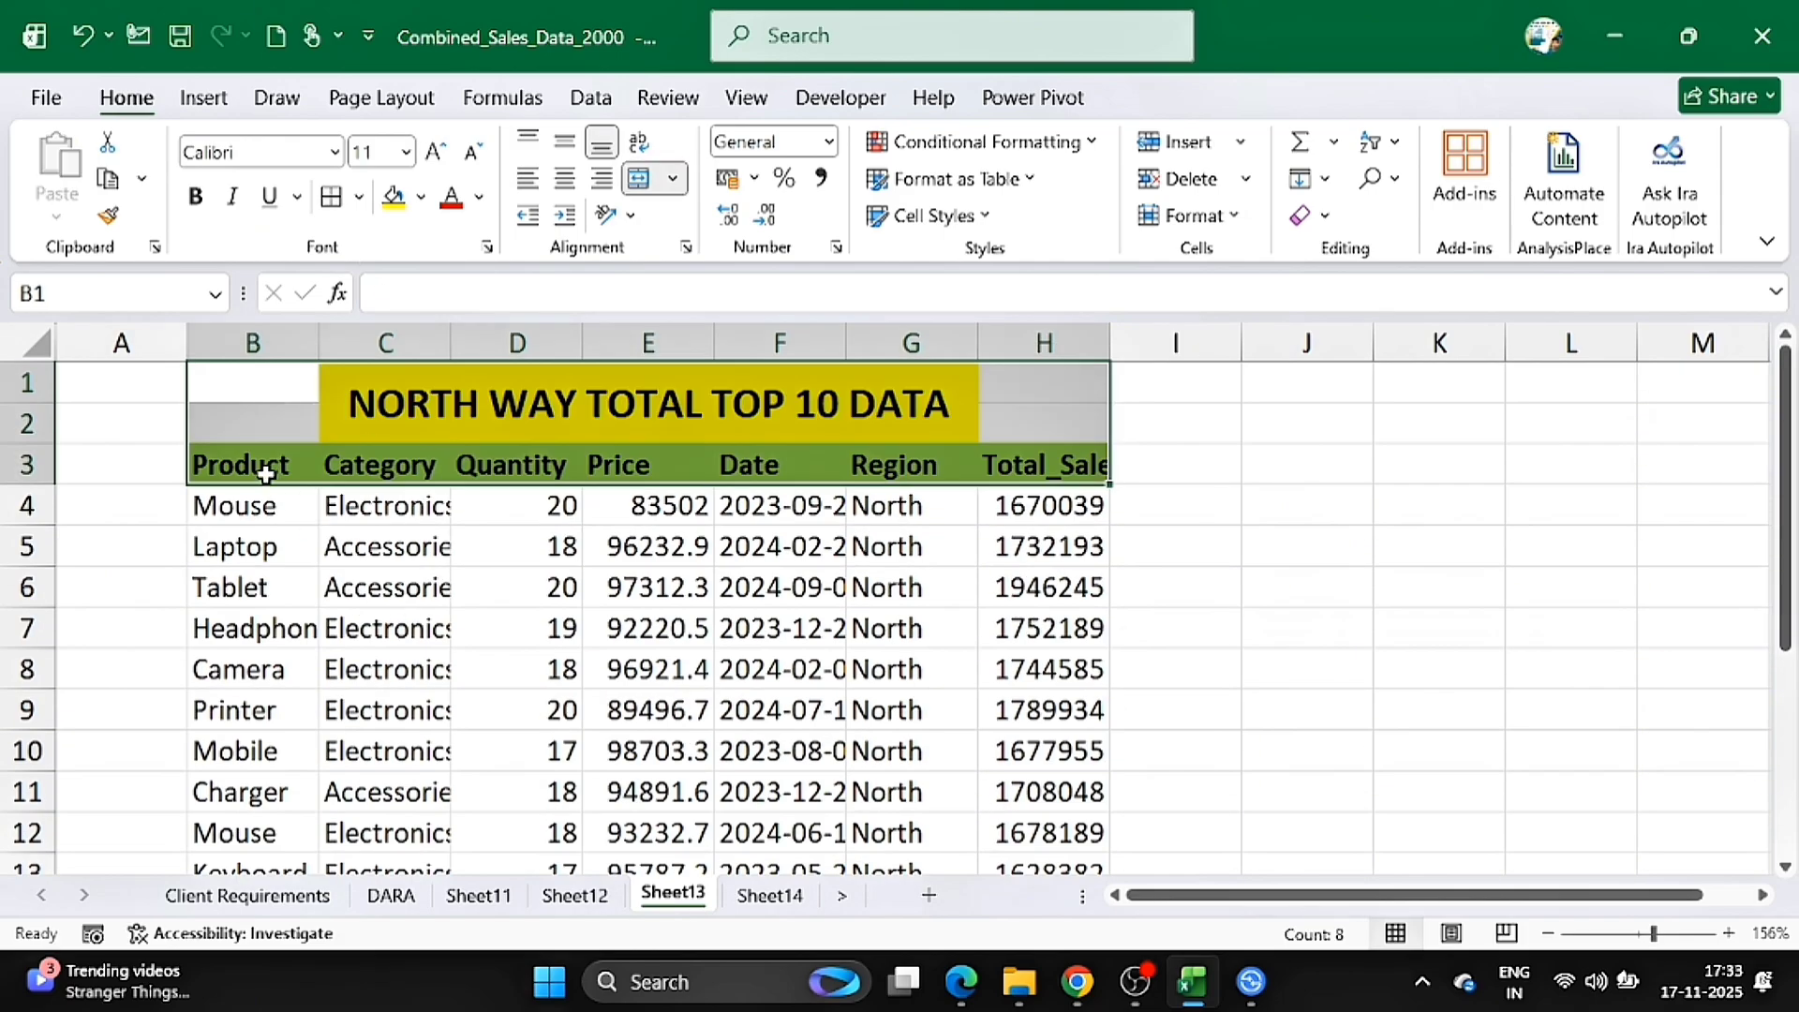
# - Apply All Borders to the North table, B3:H13, on Sheet13
pyautogui.moveTo(266, 475); pyautogui.dragTo(1040, 789)
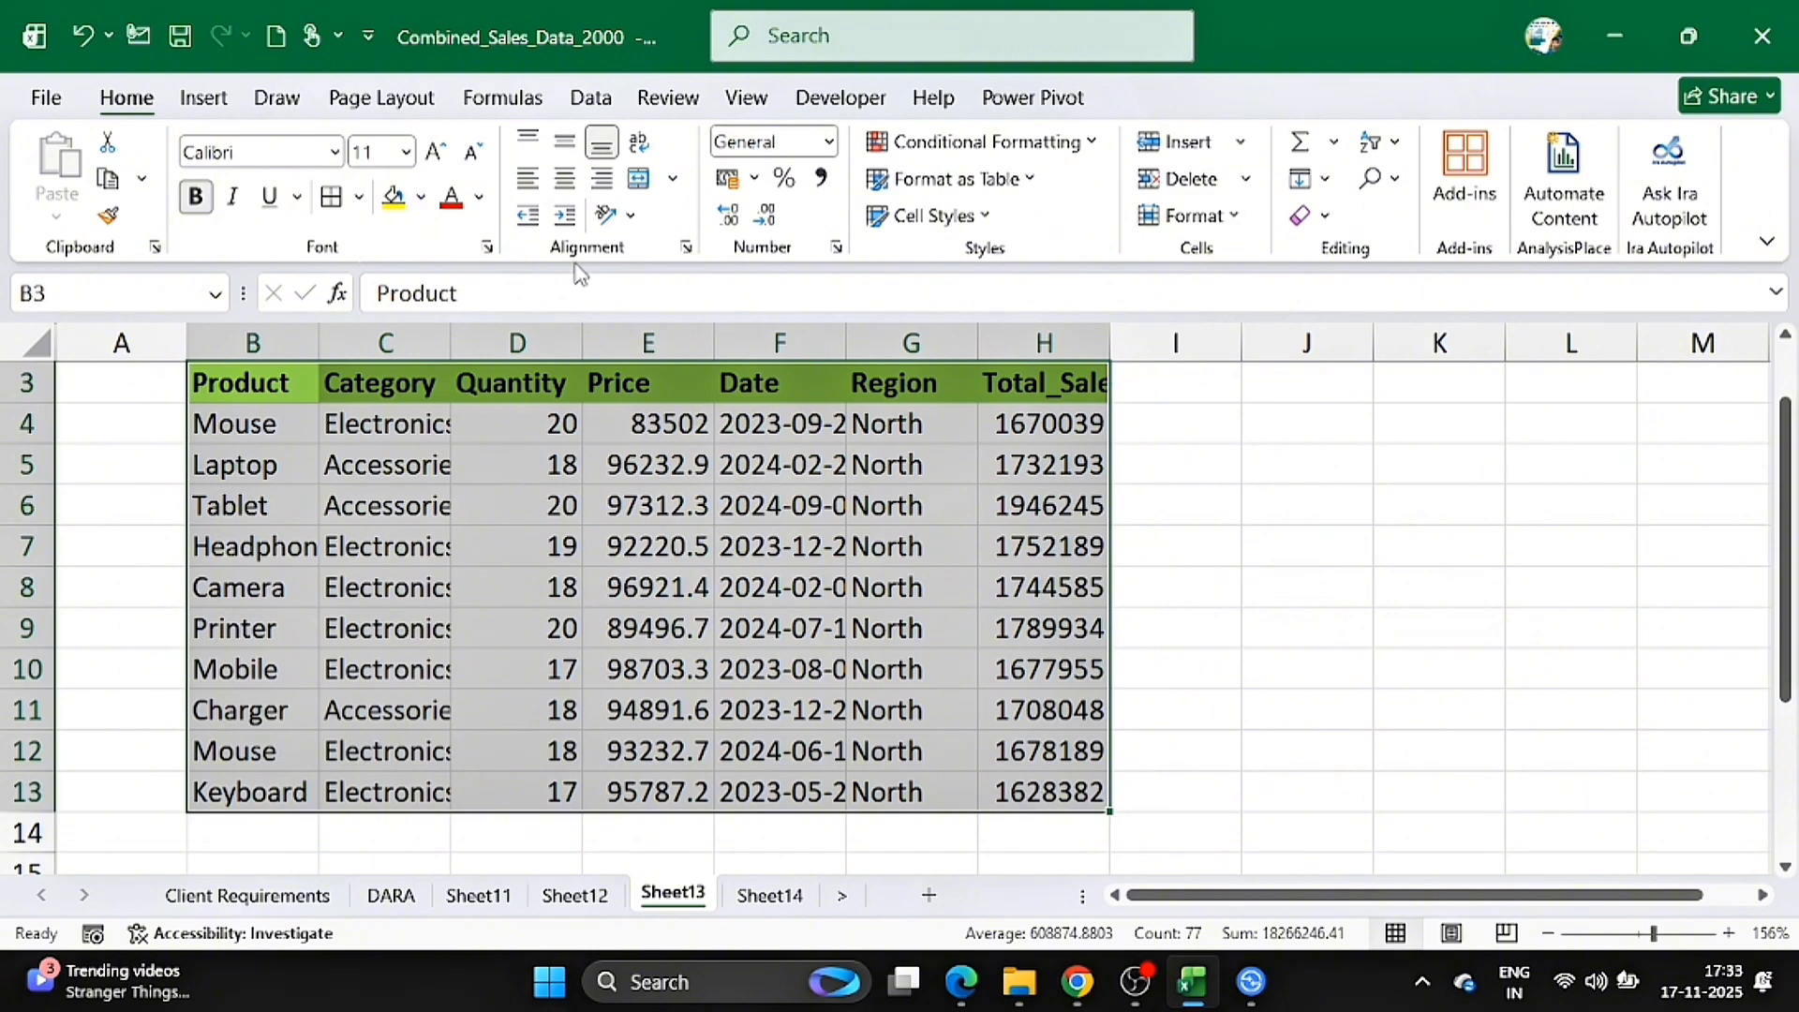
pyautogui.click(332, 197)
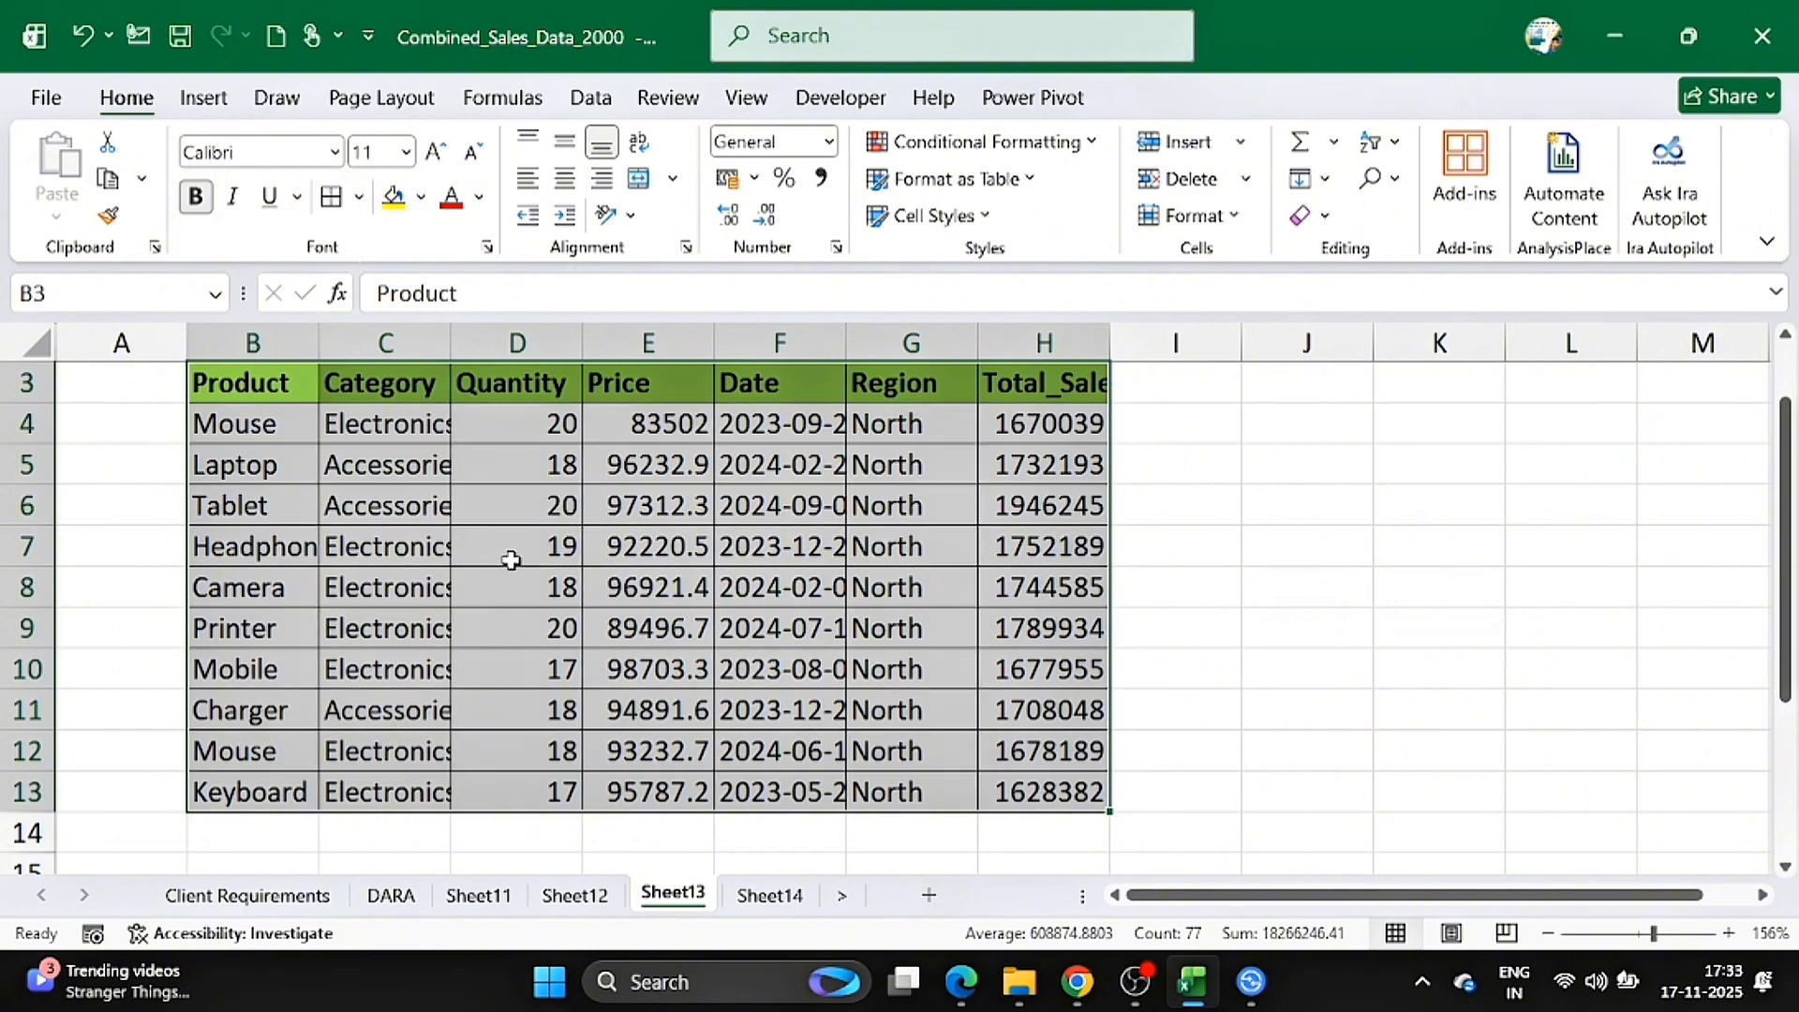
pyautogui.scroll(1, 510, 561)
# - Copy the "EAST WAY TOTAL TOP 10 DATA" title and header row, B2:H4 of the headings sheet, to Sheet14 at cell B1
pyautogui.hotkey('ctrl', 'pagedown')
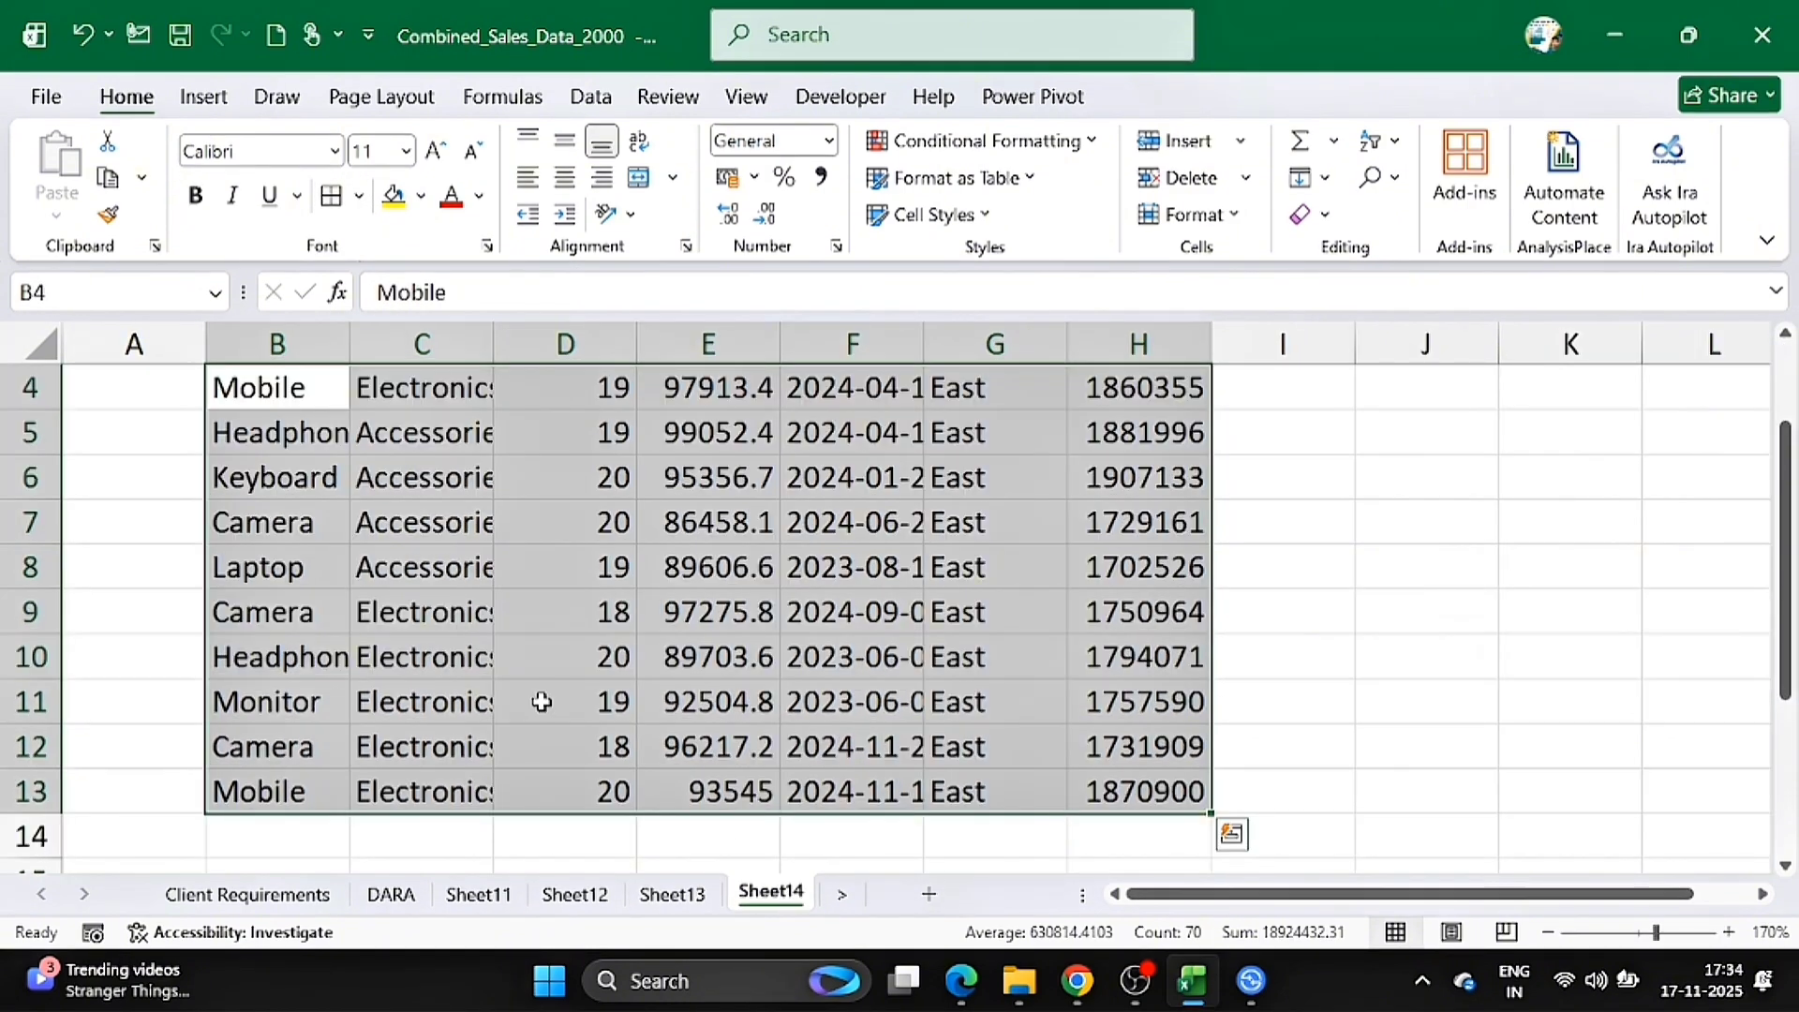
pyautogui.scroll(1, 542, 702)
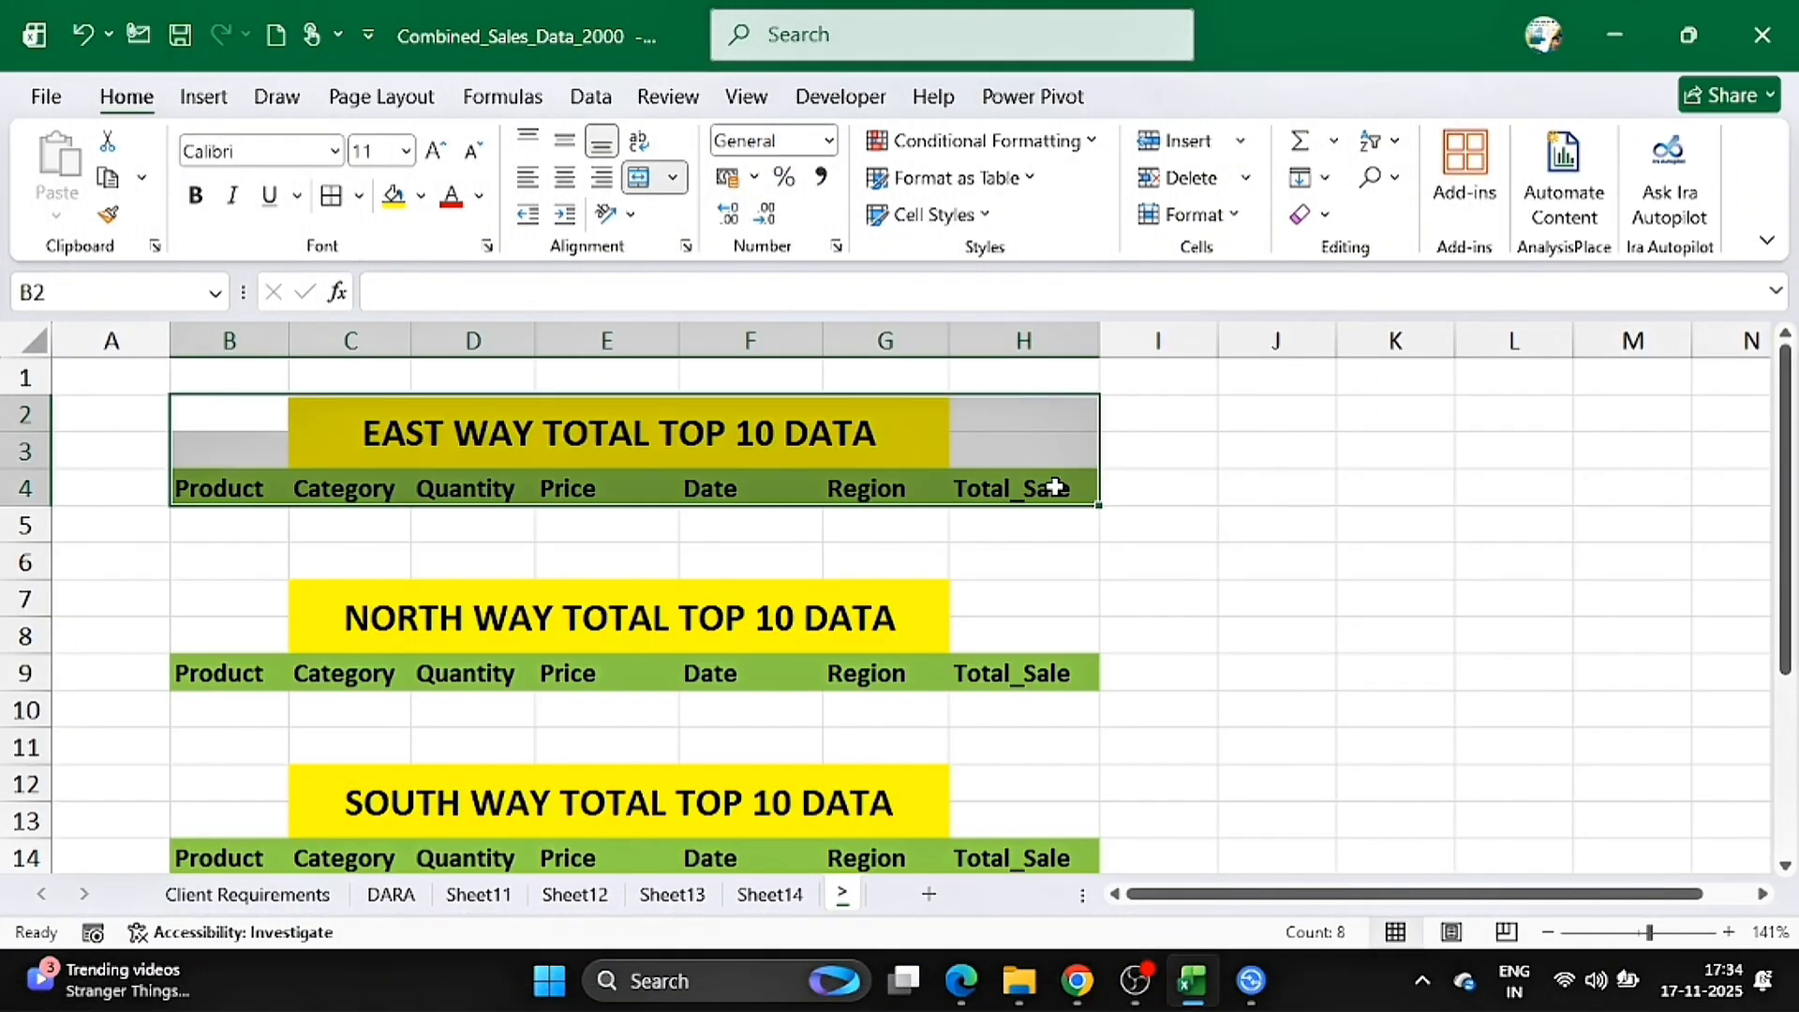
pyautogui.hotkey('ctrl', 'c')
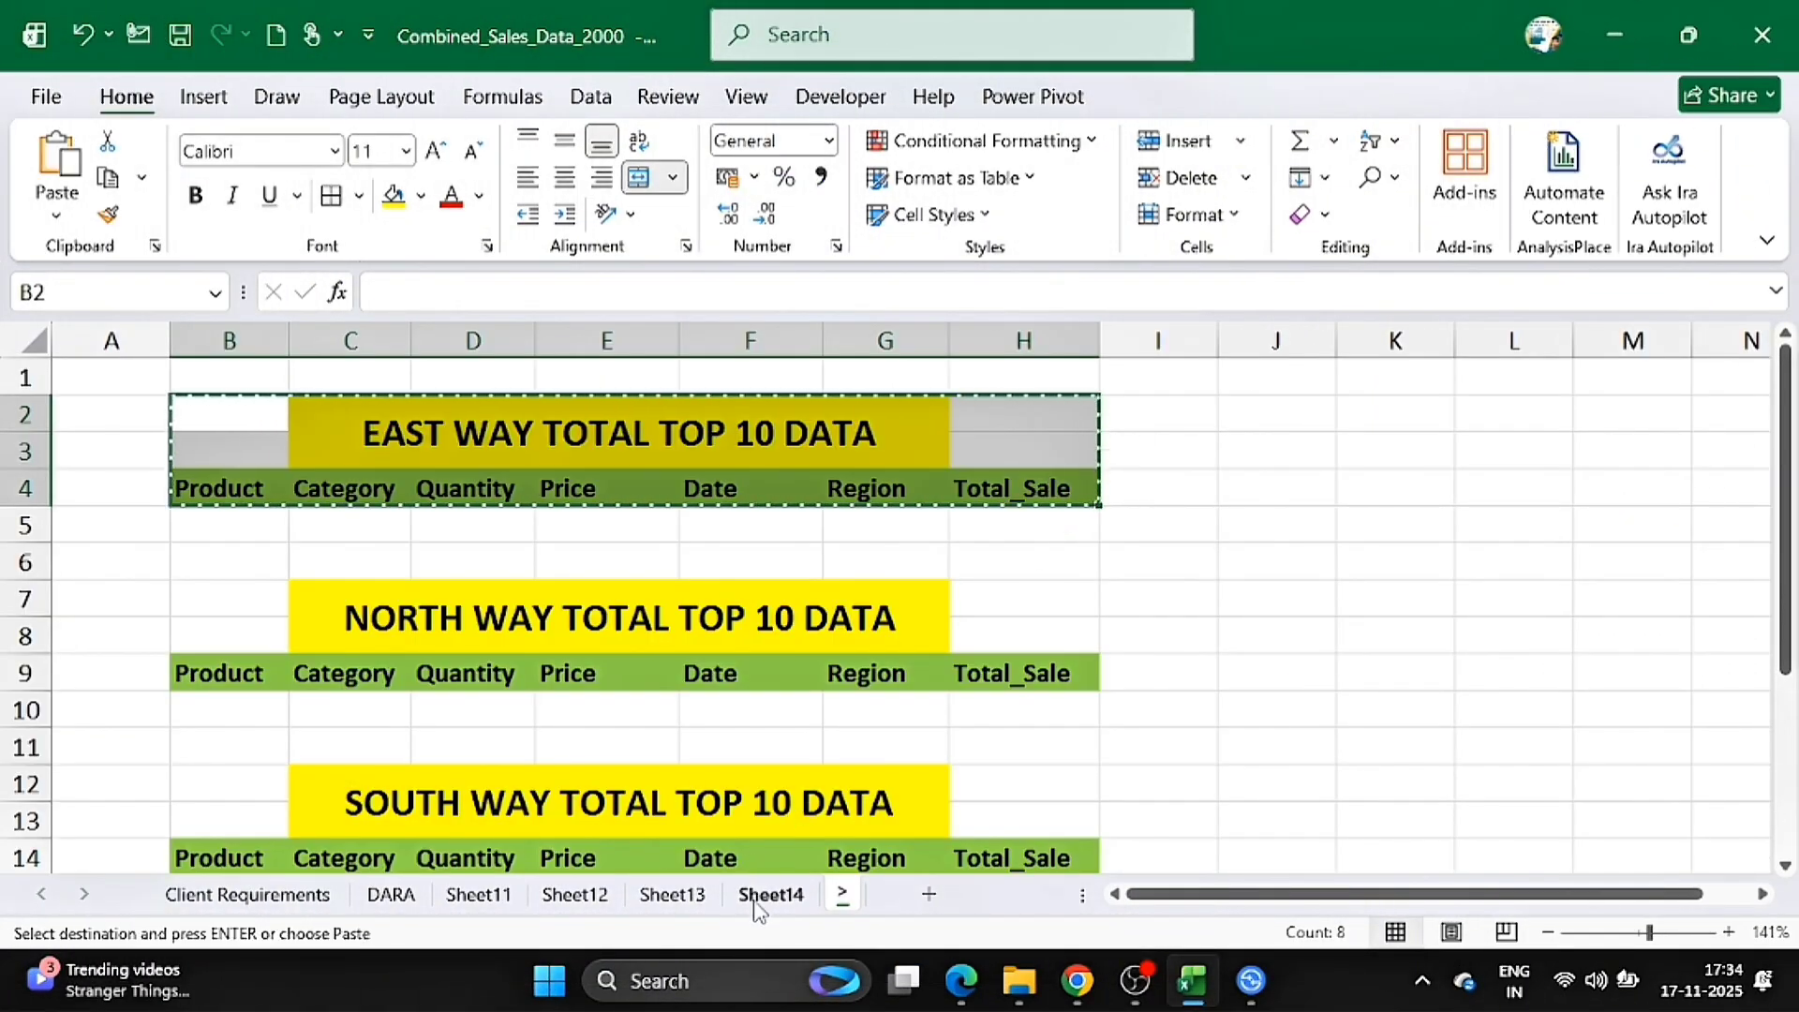
pyautogui.click(312, 387)
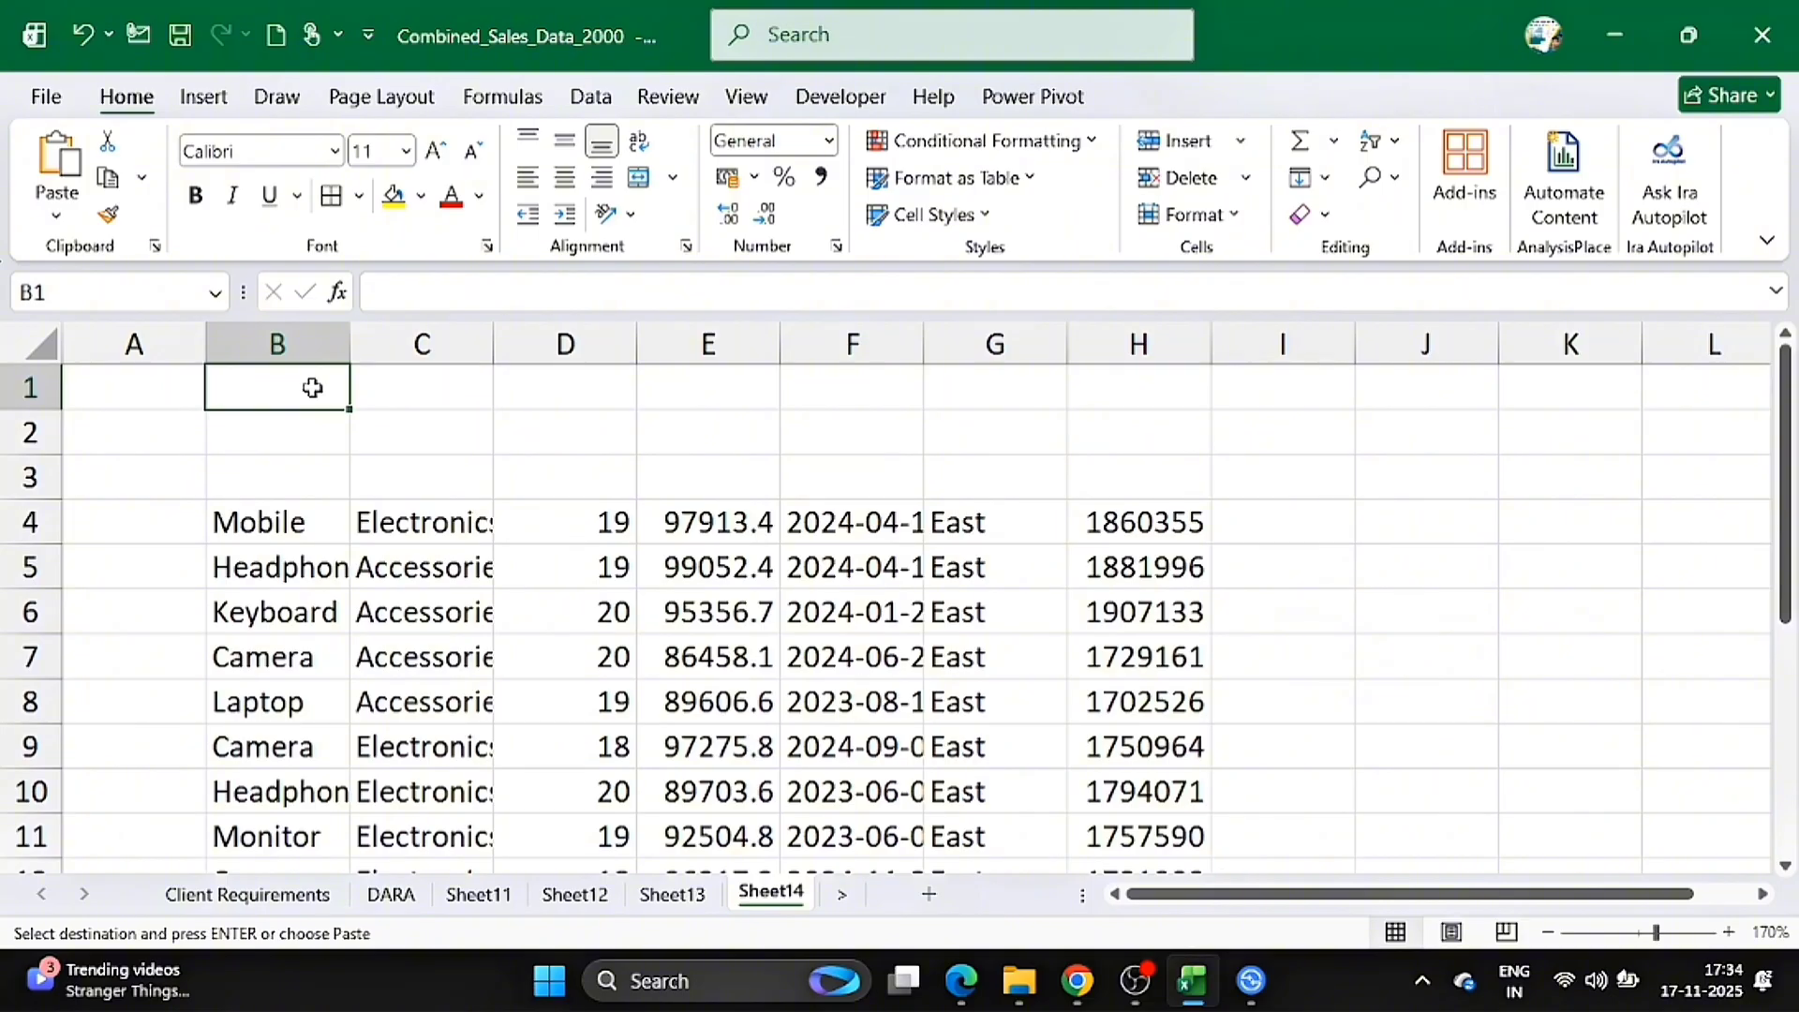
pyautogui.press('Return')
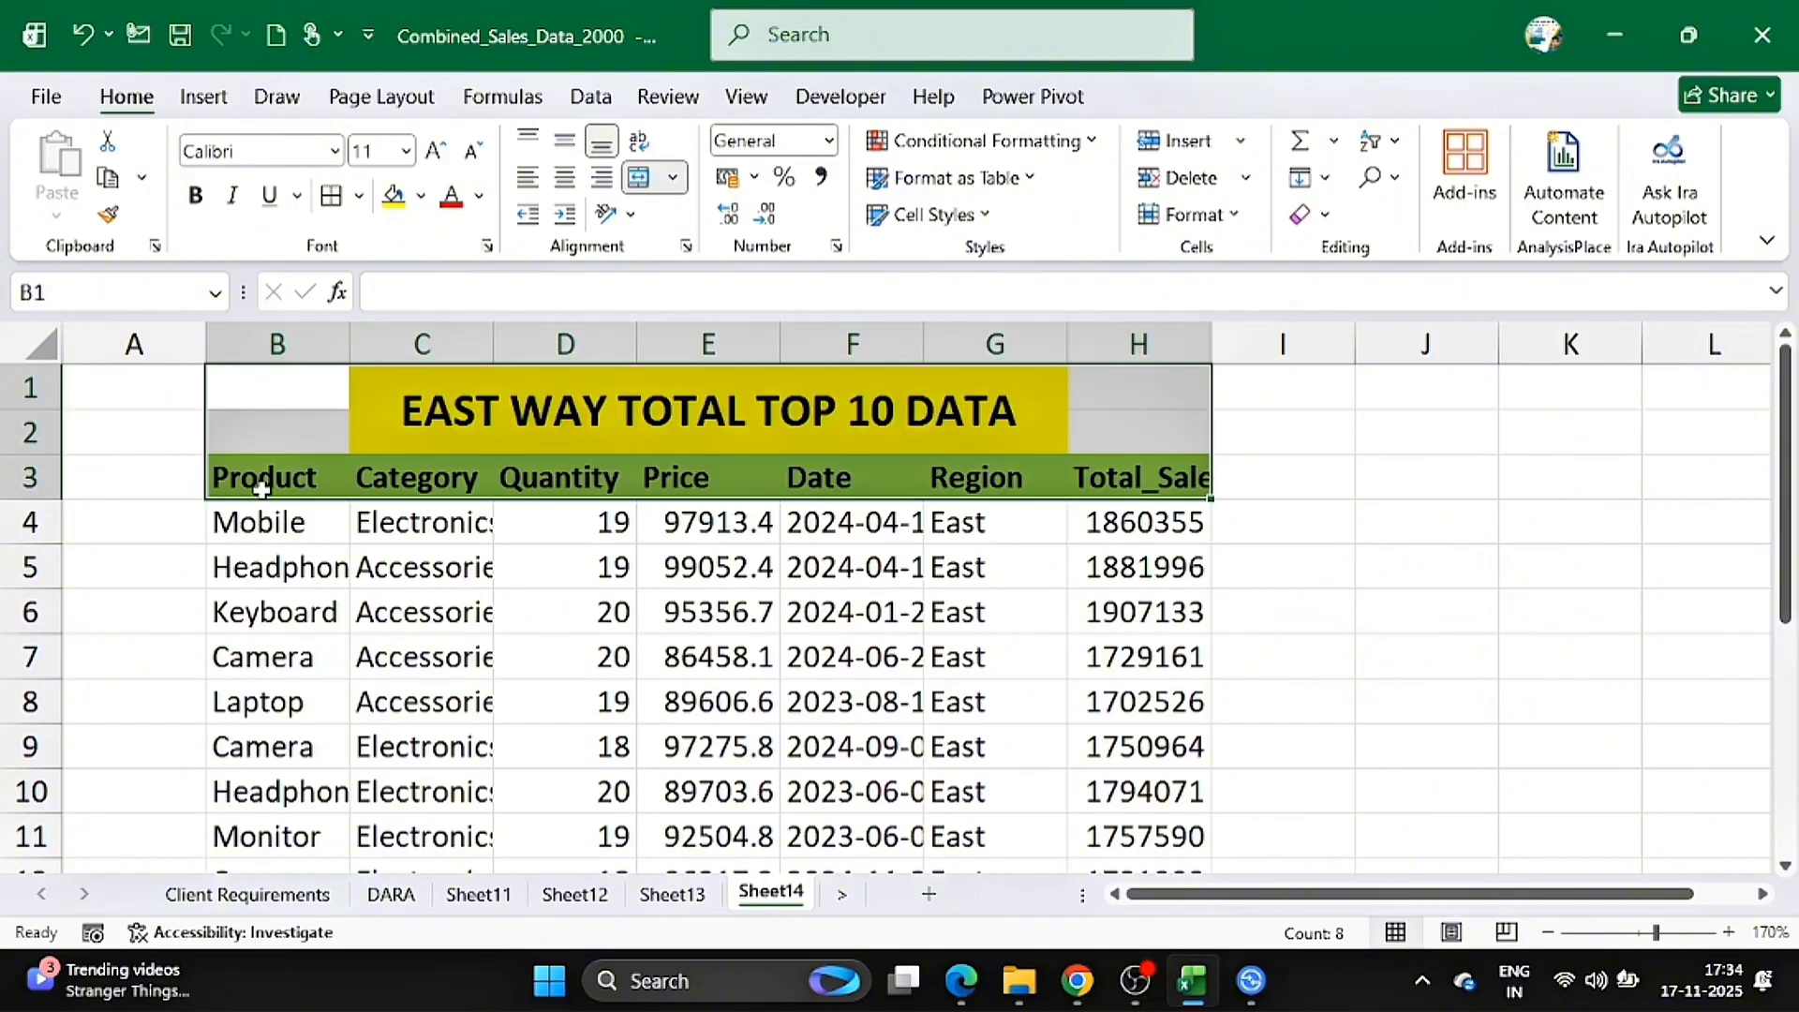
# - Apply All Borders to the East table, B3:H13, on Sheet14 and widen the Category and Total_Sale columns
pyautogui.click(261, 487)
pyautogui.hotkey('ctrl', 'shift', 'Right')
pyautogui.hotkey('ctrl', 'shift', 'Down')
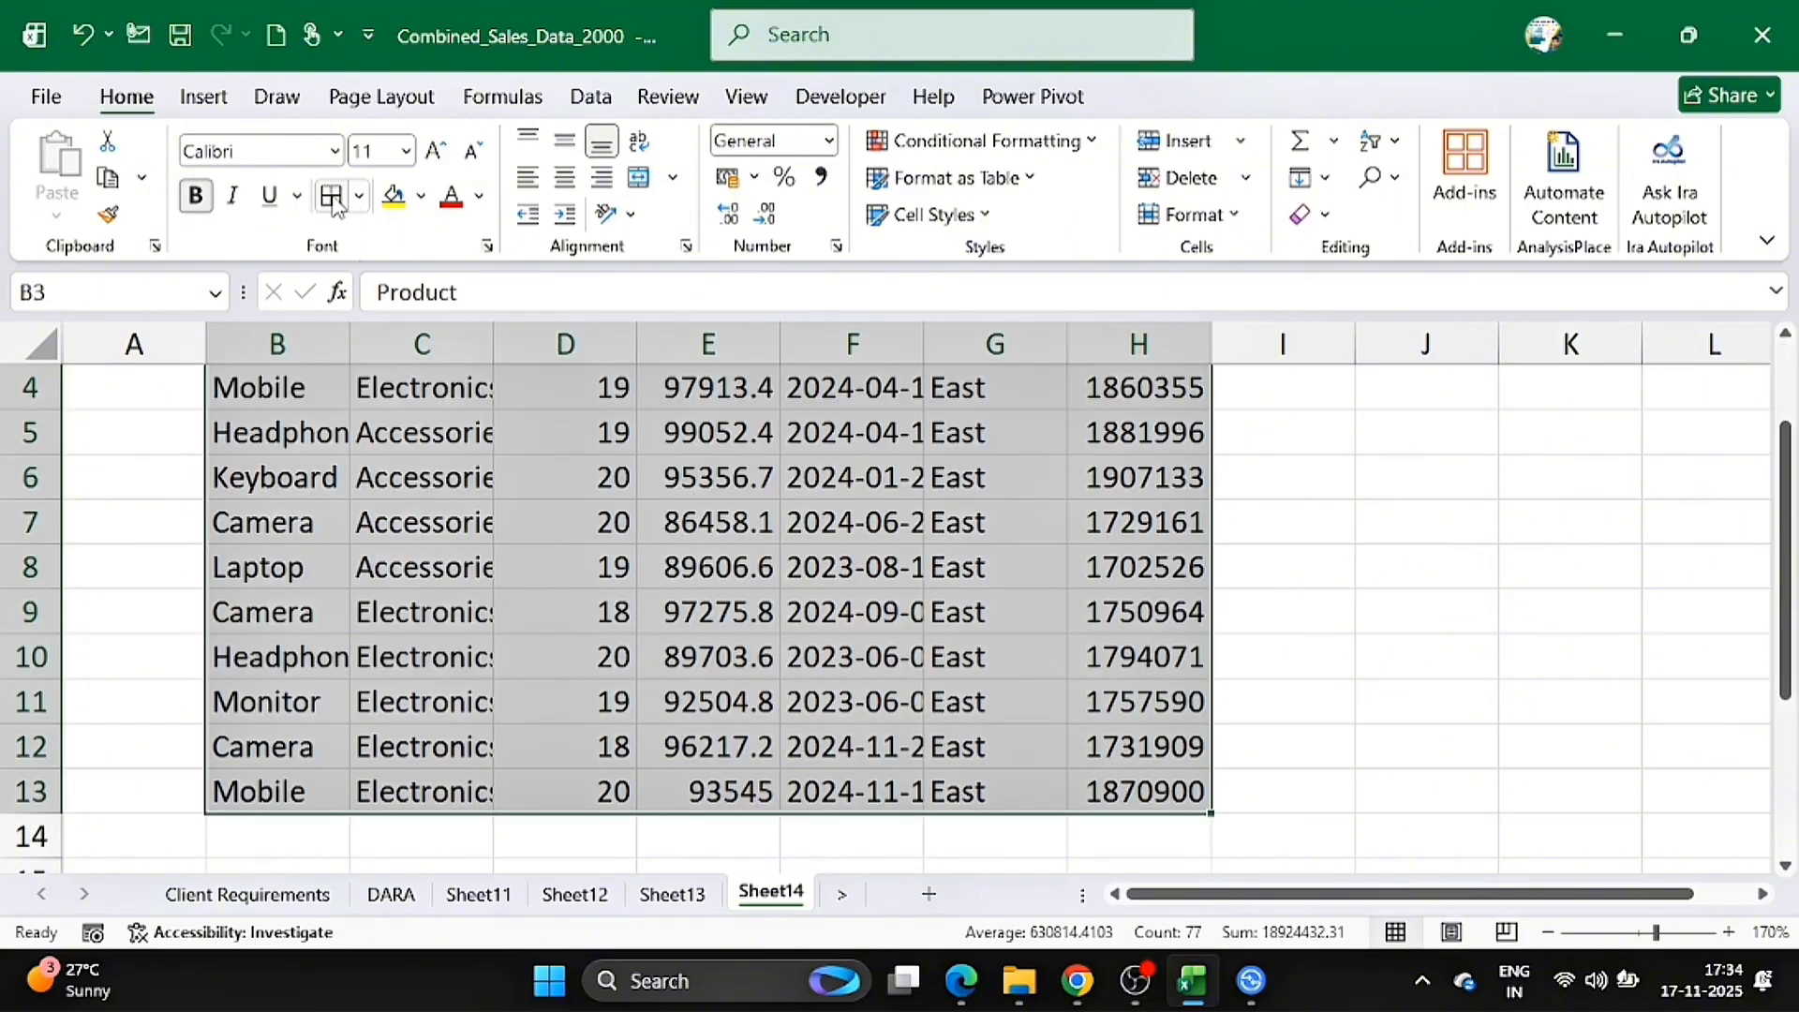
pyautogui.click(332, 197)
pyautogui.scroll(1, 422, 562)
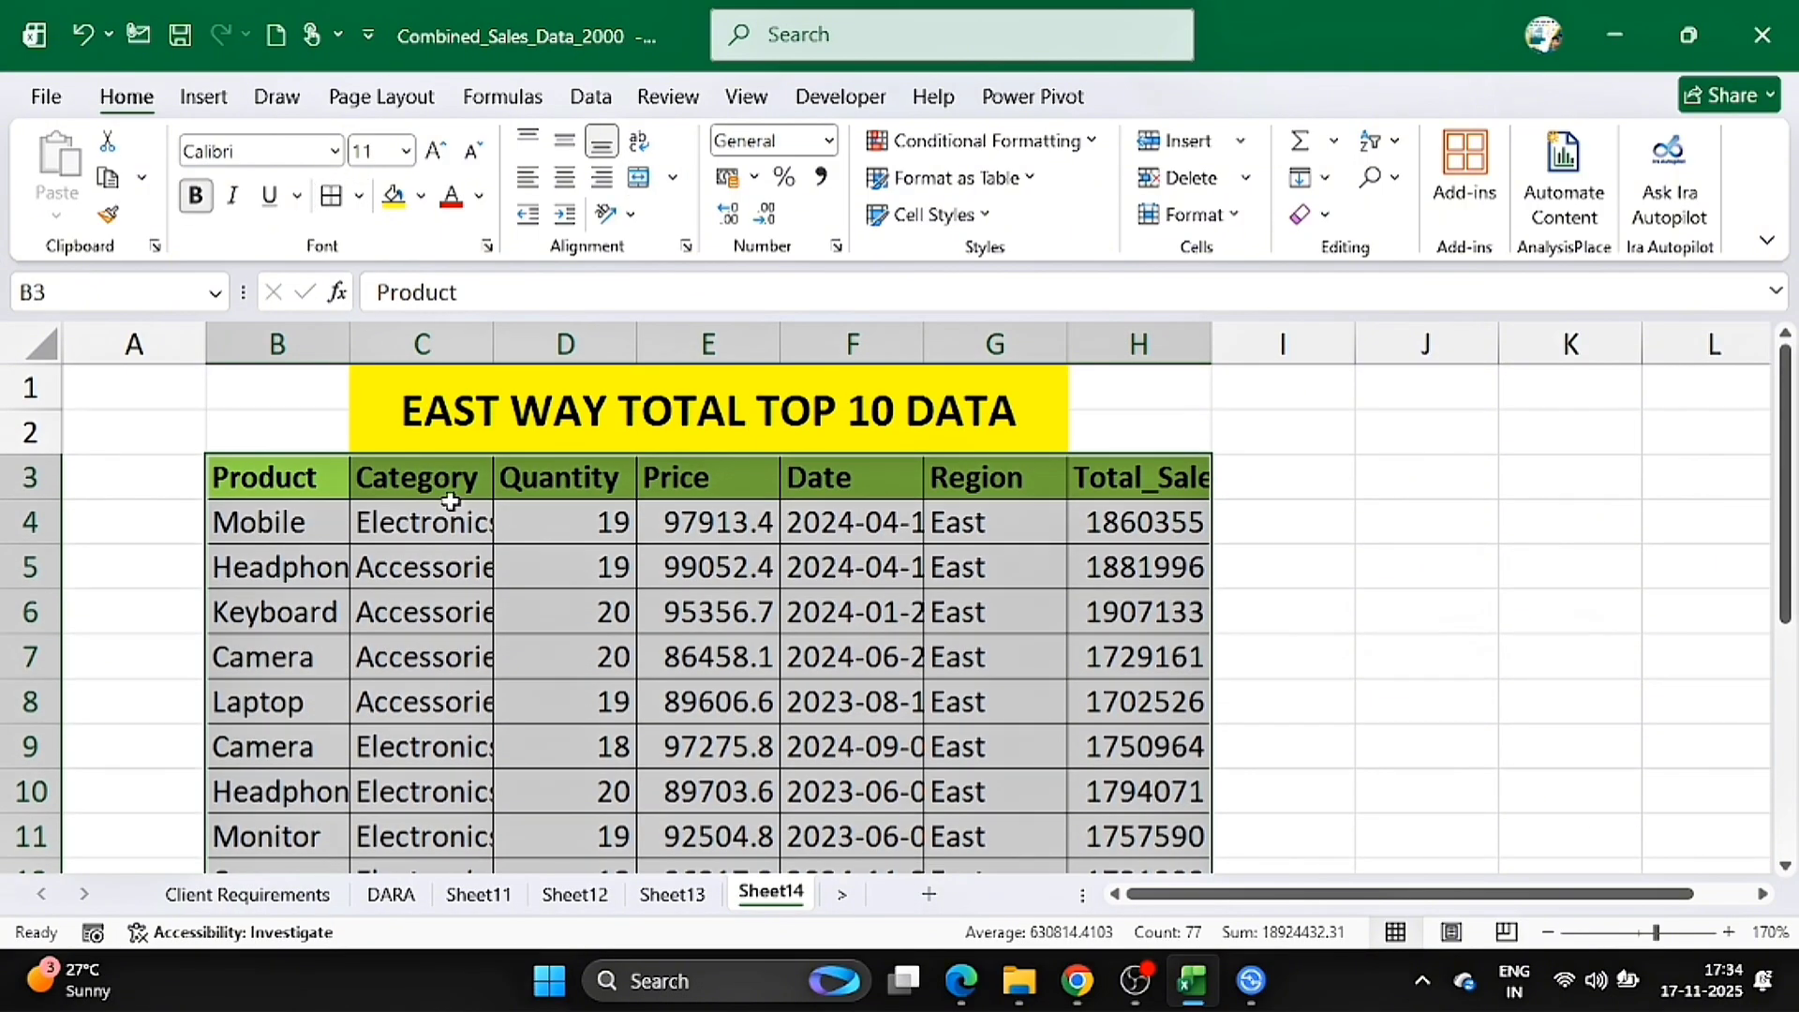
pyautogui.moveTo(494, 346); pyautogui.dragTo(535, 347)
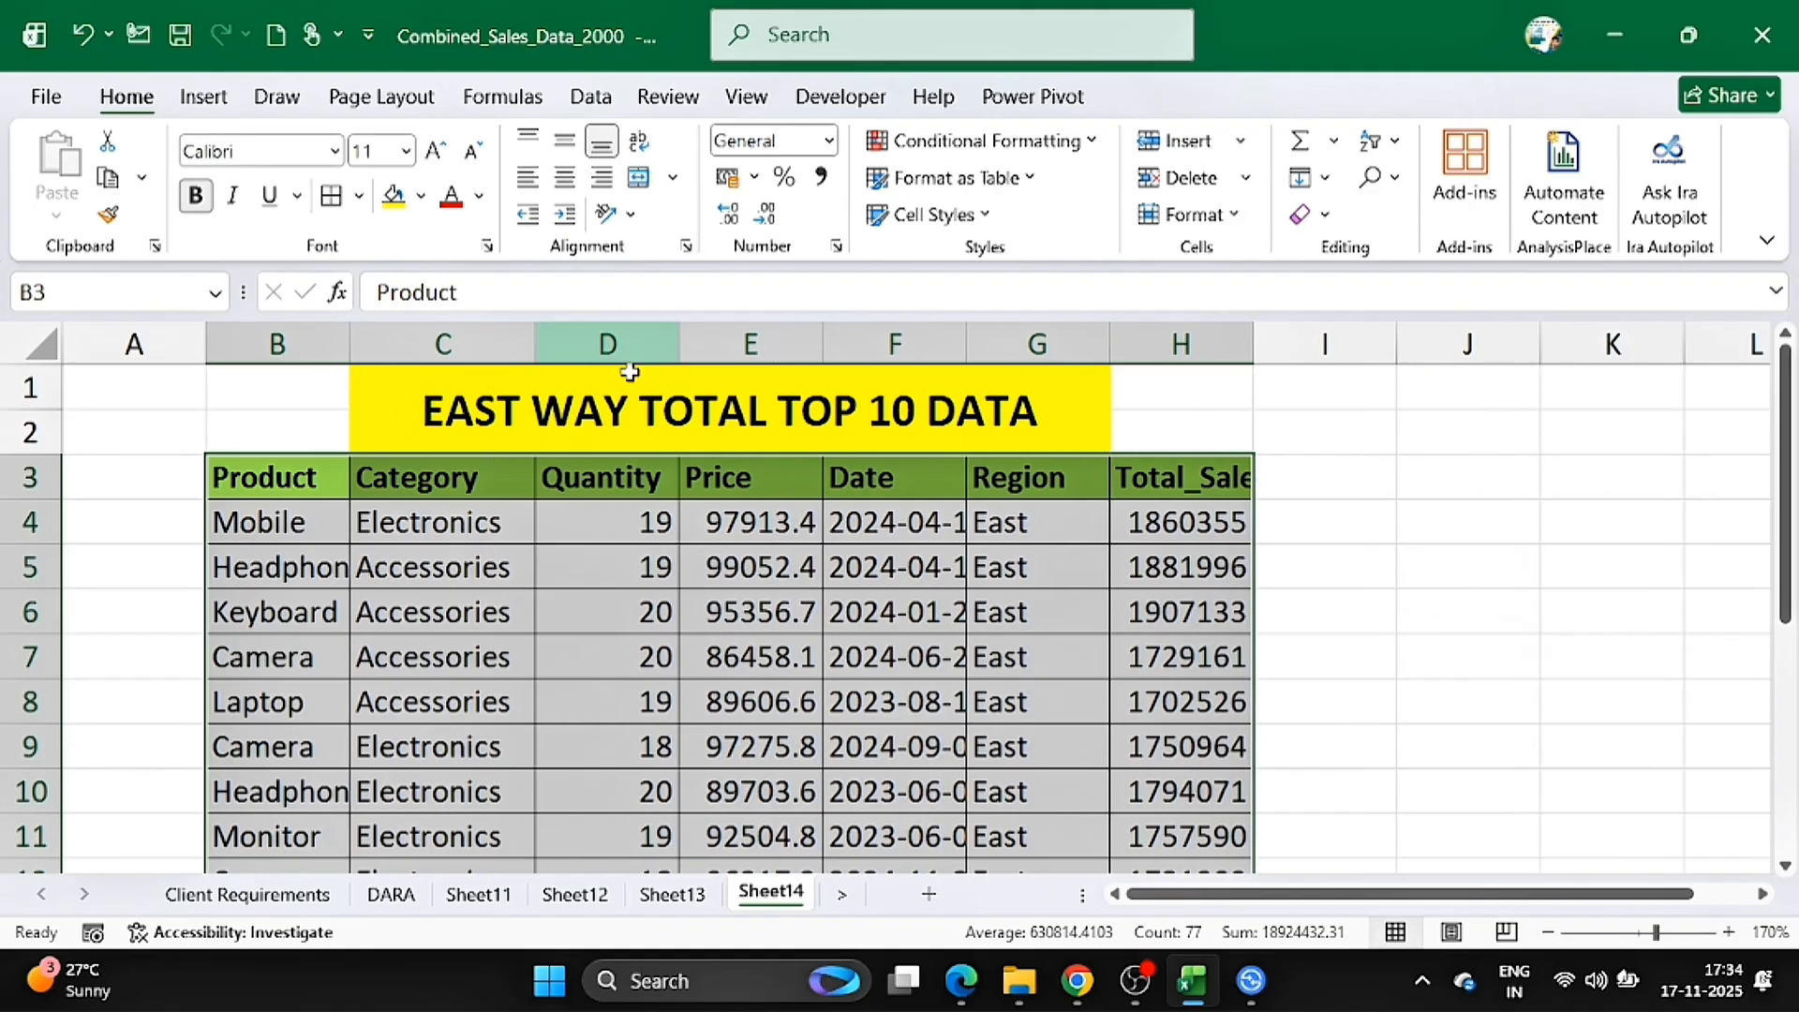
pyautogui.moveTo(1251, 335); pyautogui.dragTo(1289, 341)
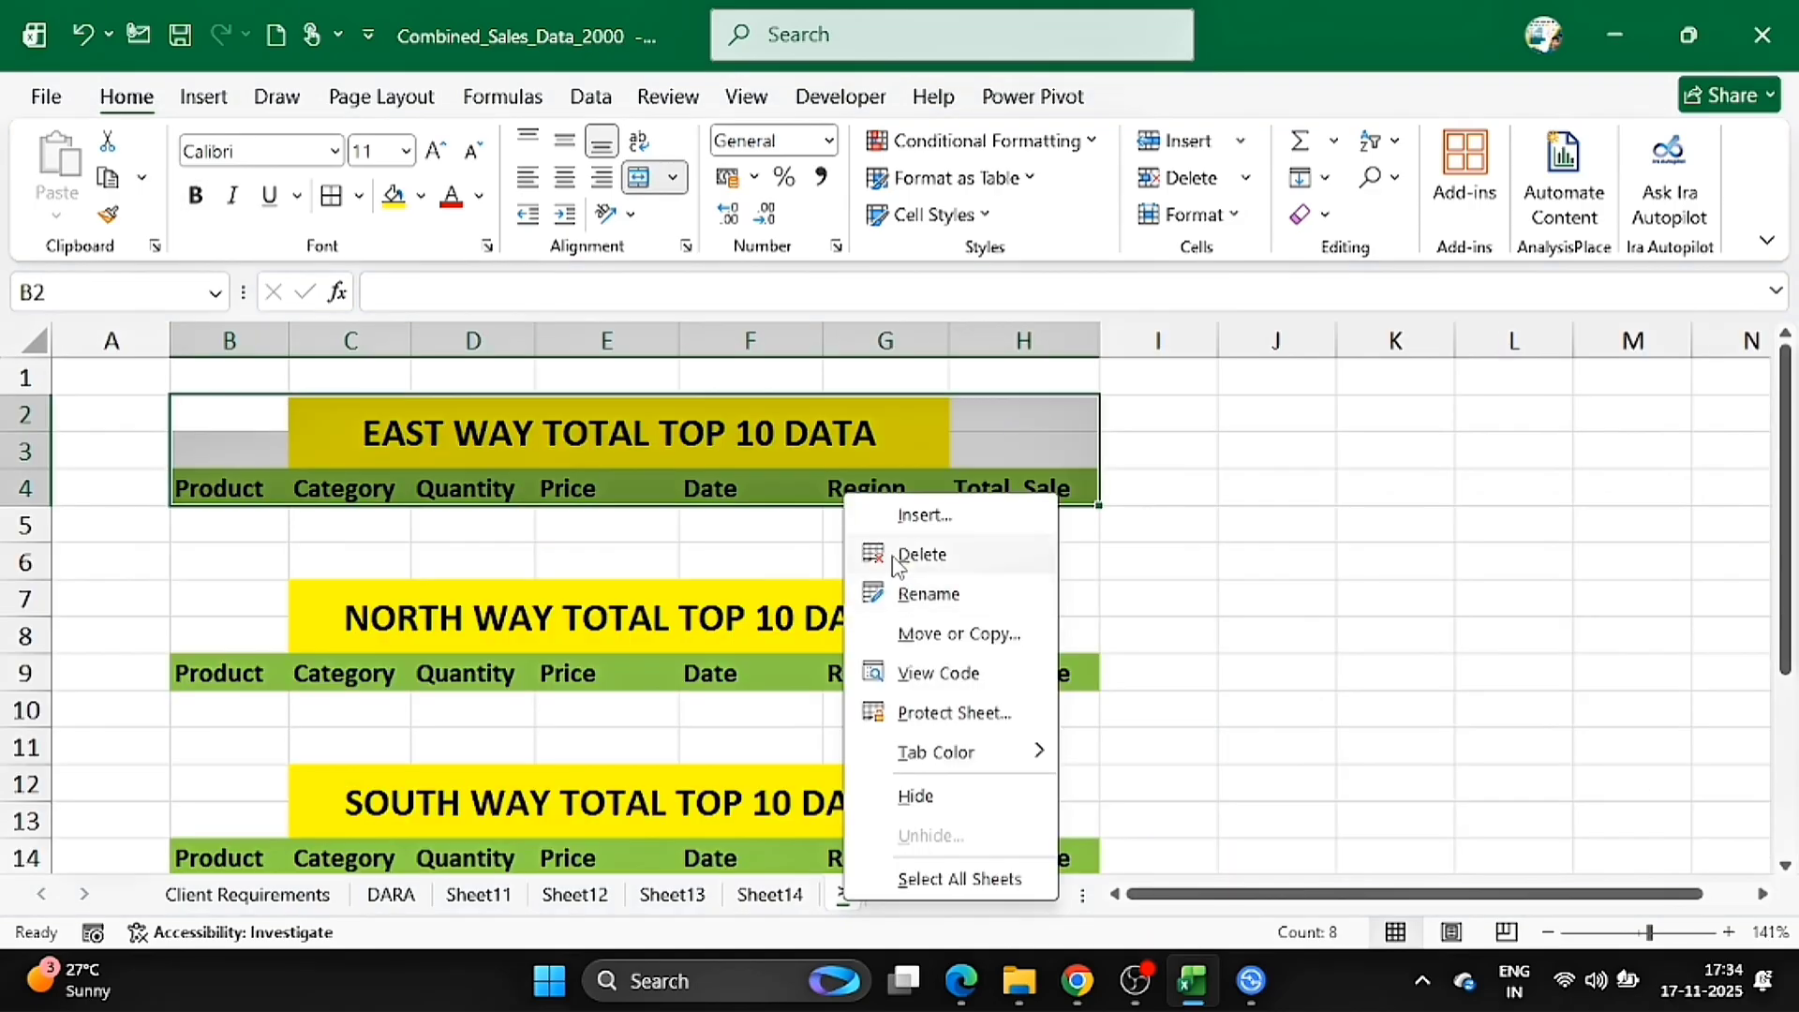
# - Permanently delete the headings sheet that holds the region titles and header rows
pyautogui.click(921, 554)
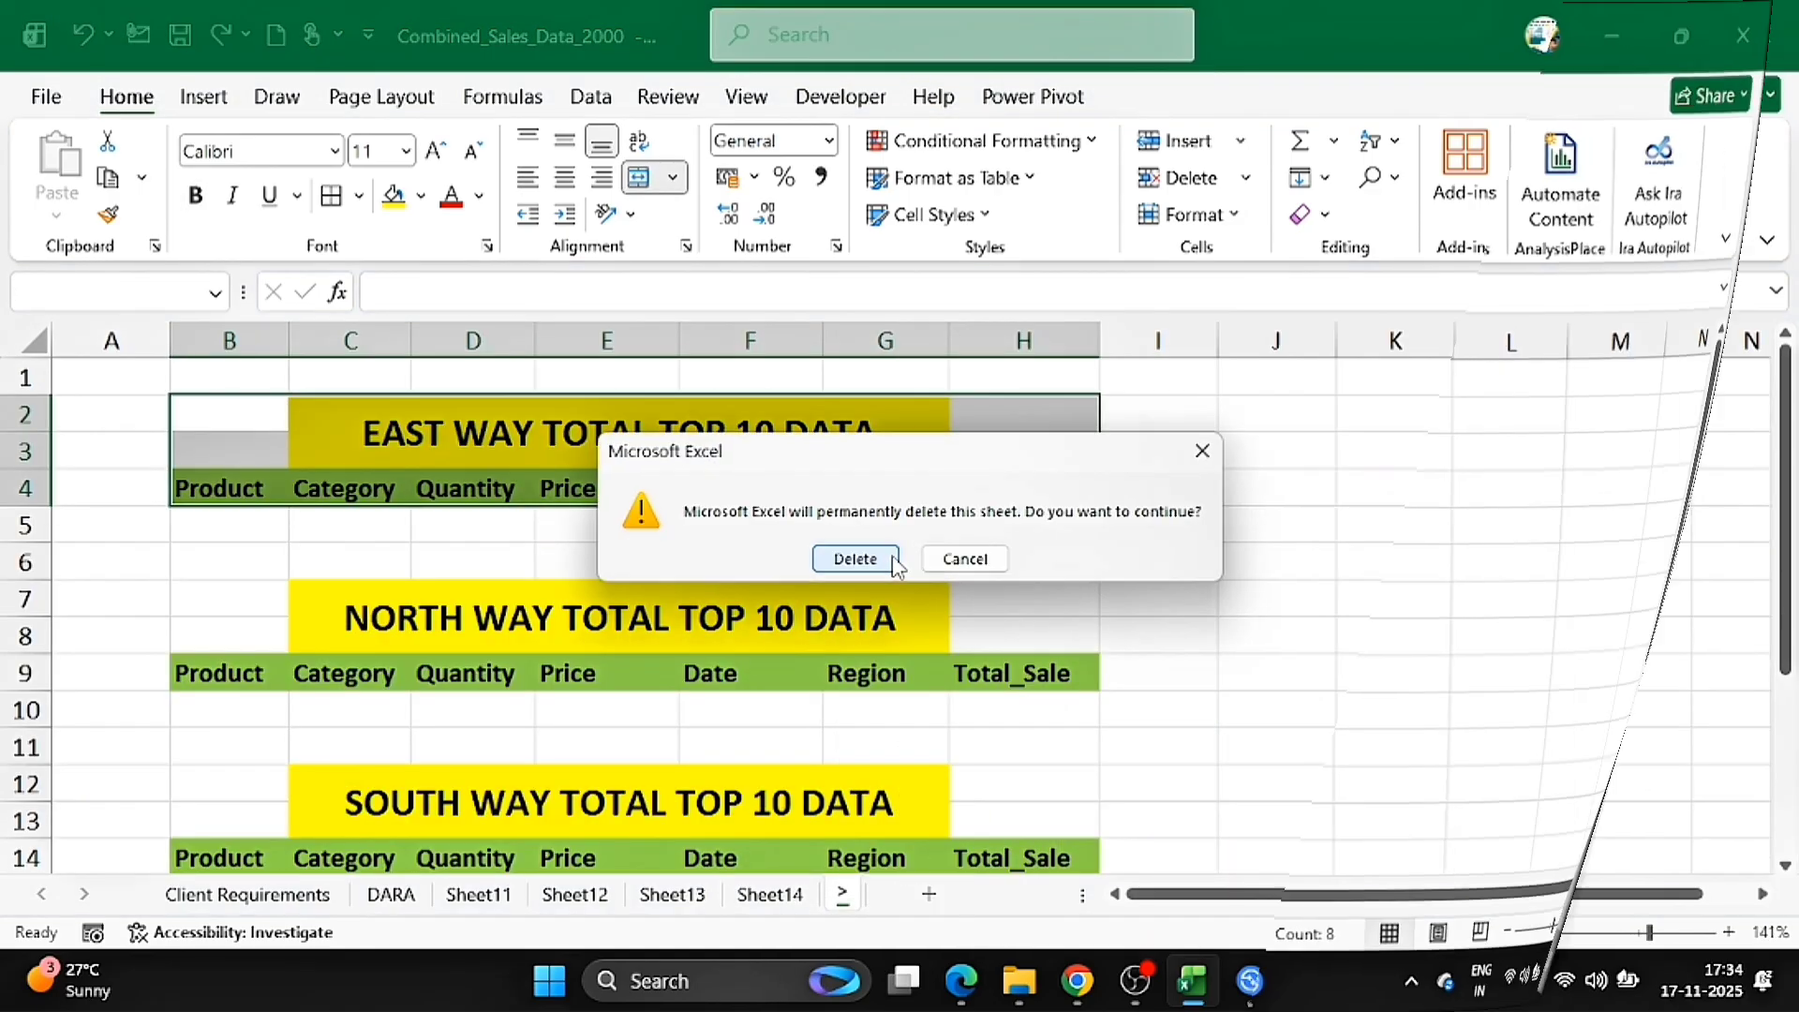
pyautogui.click(855, 554)
# - Review the Client Requirements sheet and check the formatted region tables on Sheet11 to Sheet14 against it
pyautogui.click(248, 894)
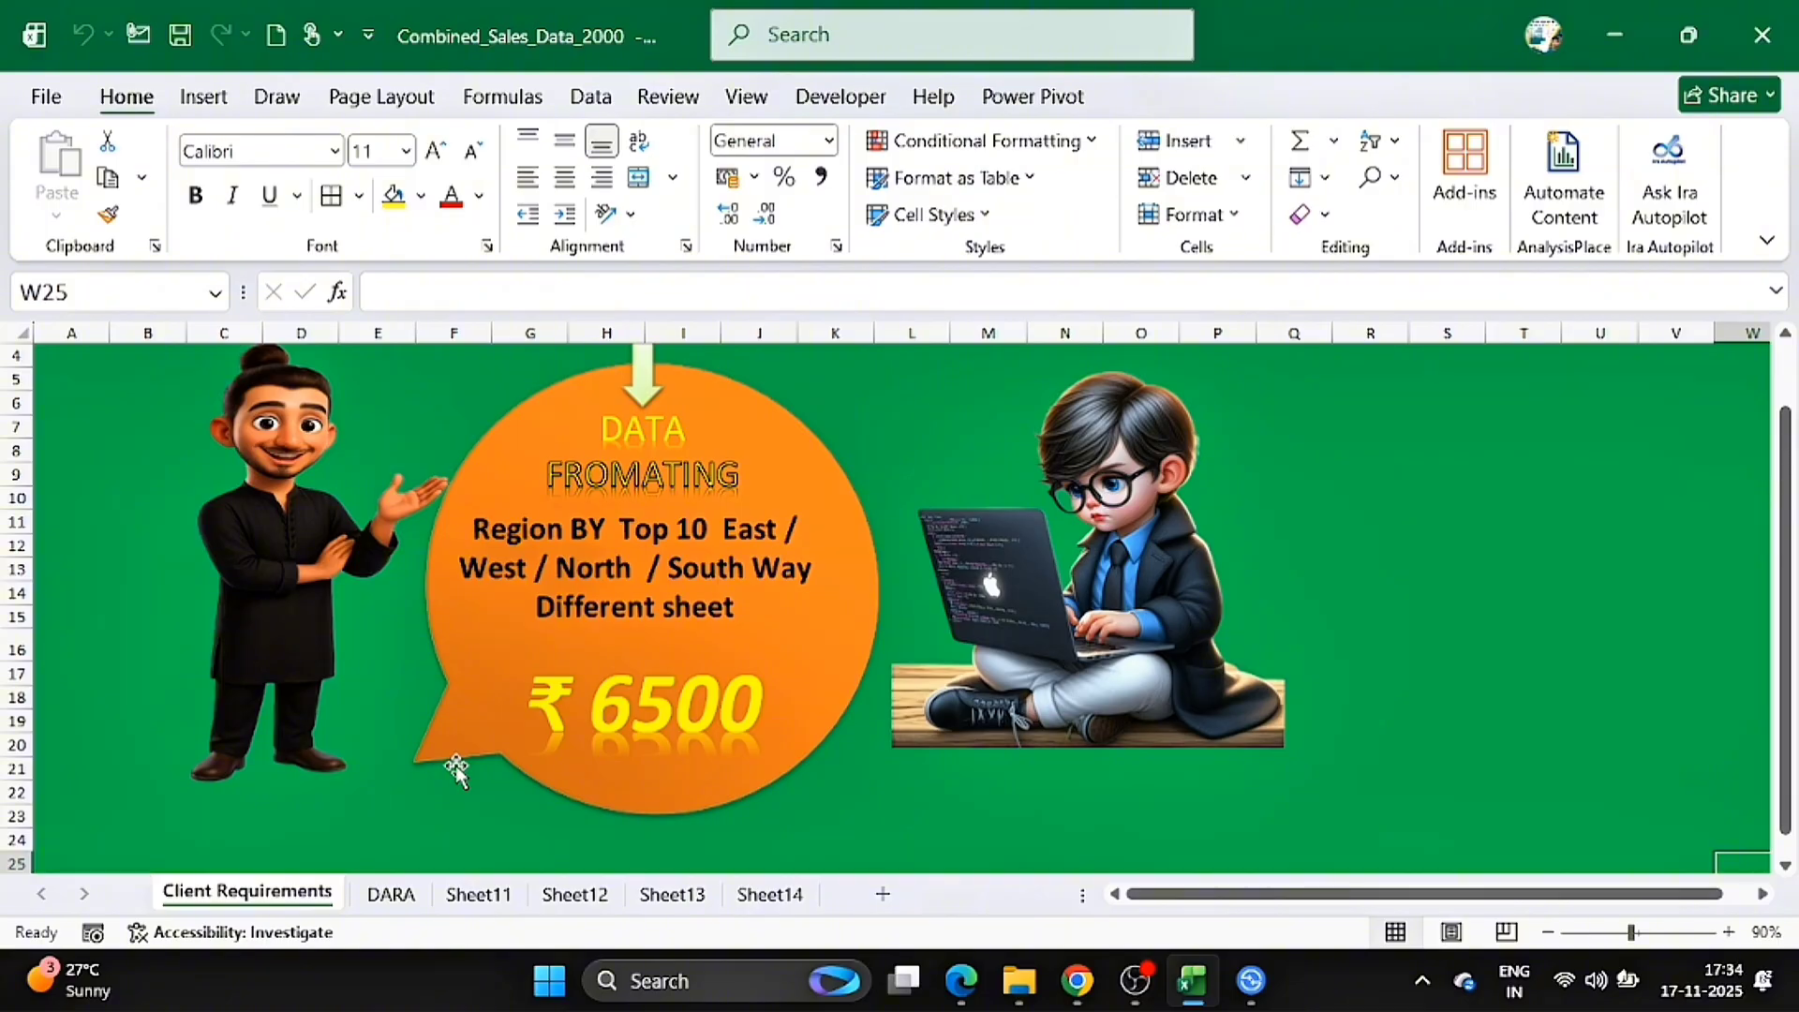
pyautogui.click(504, 896)
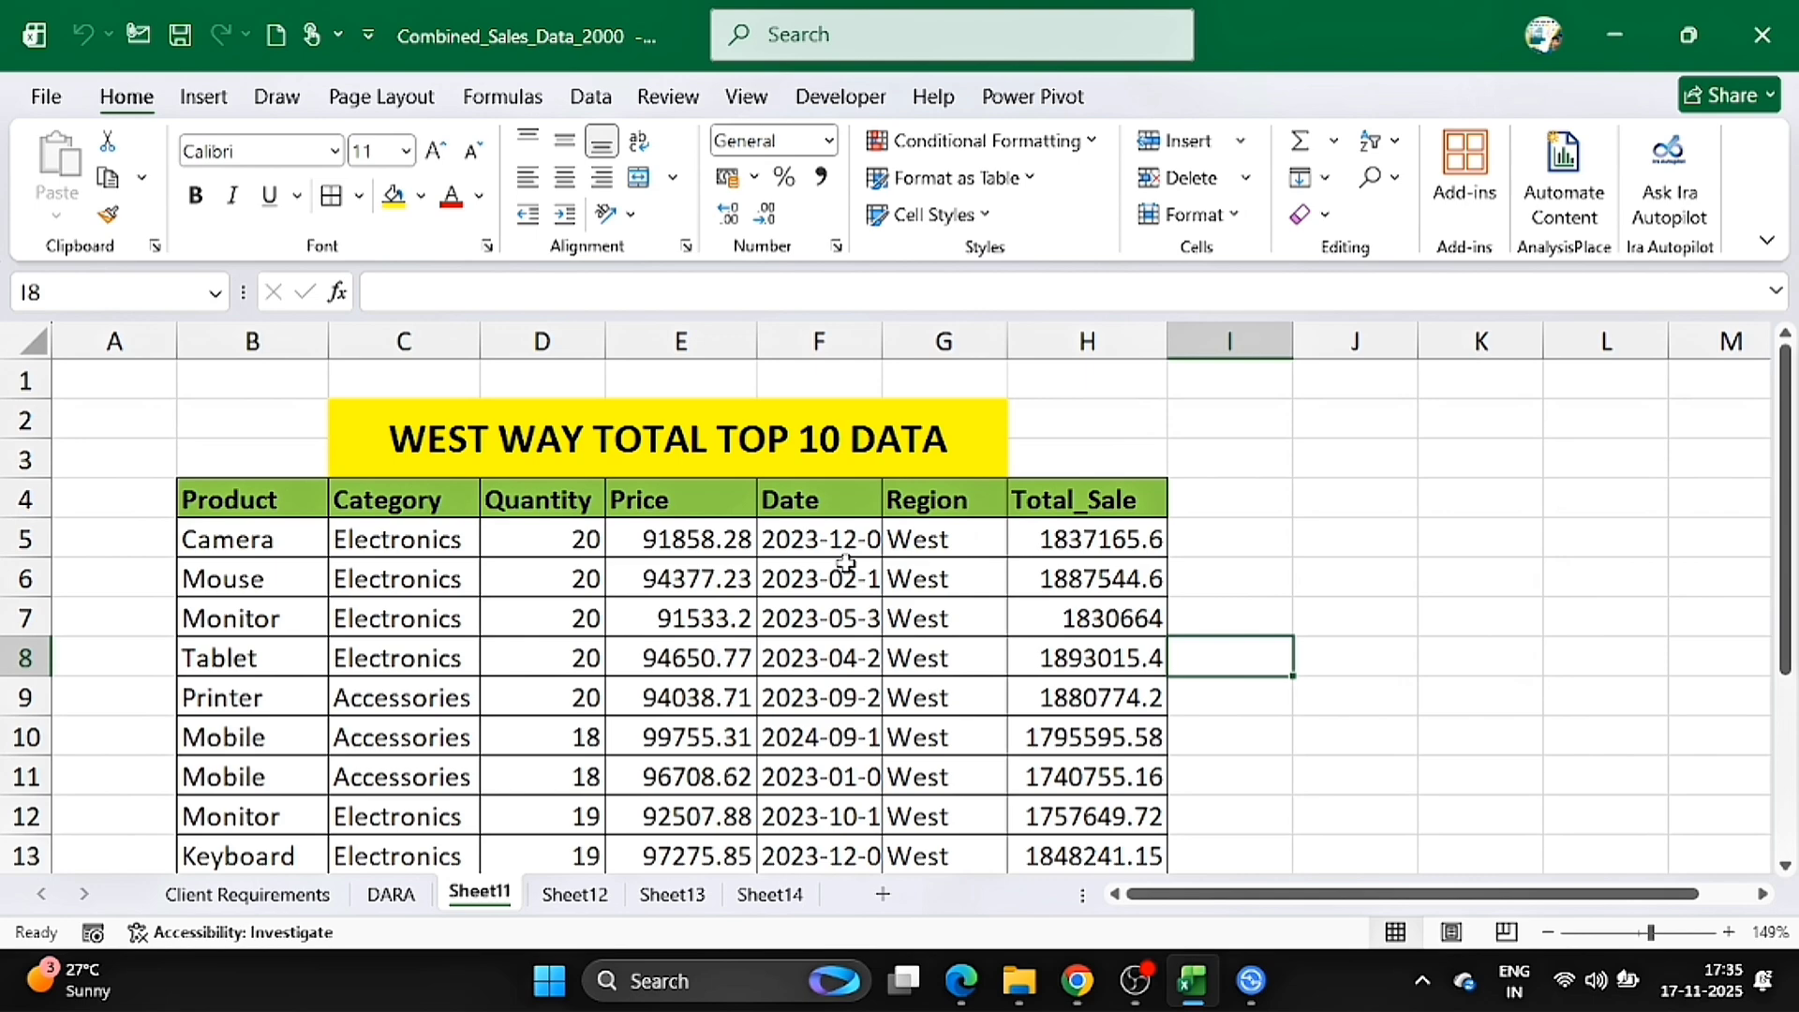
pyautogui.click(576, 894)
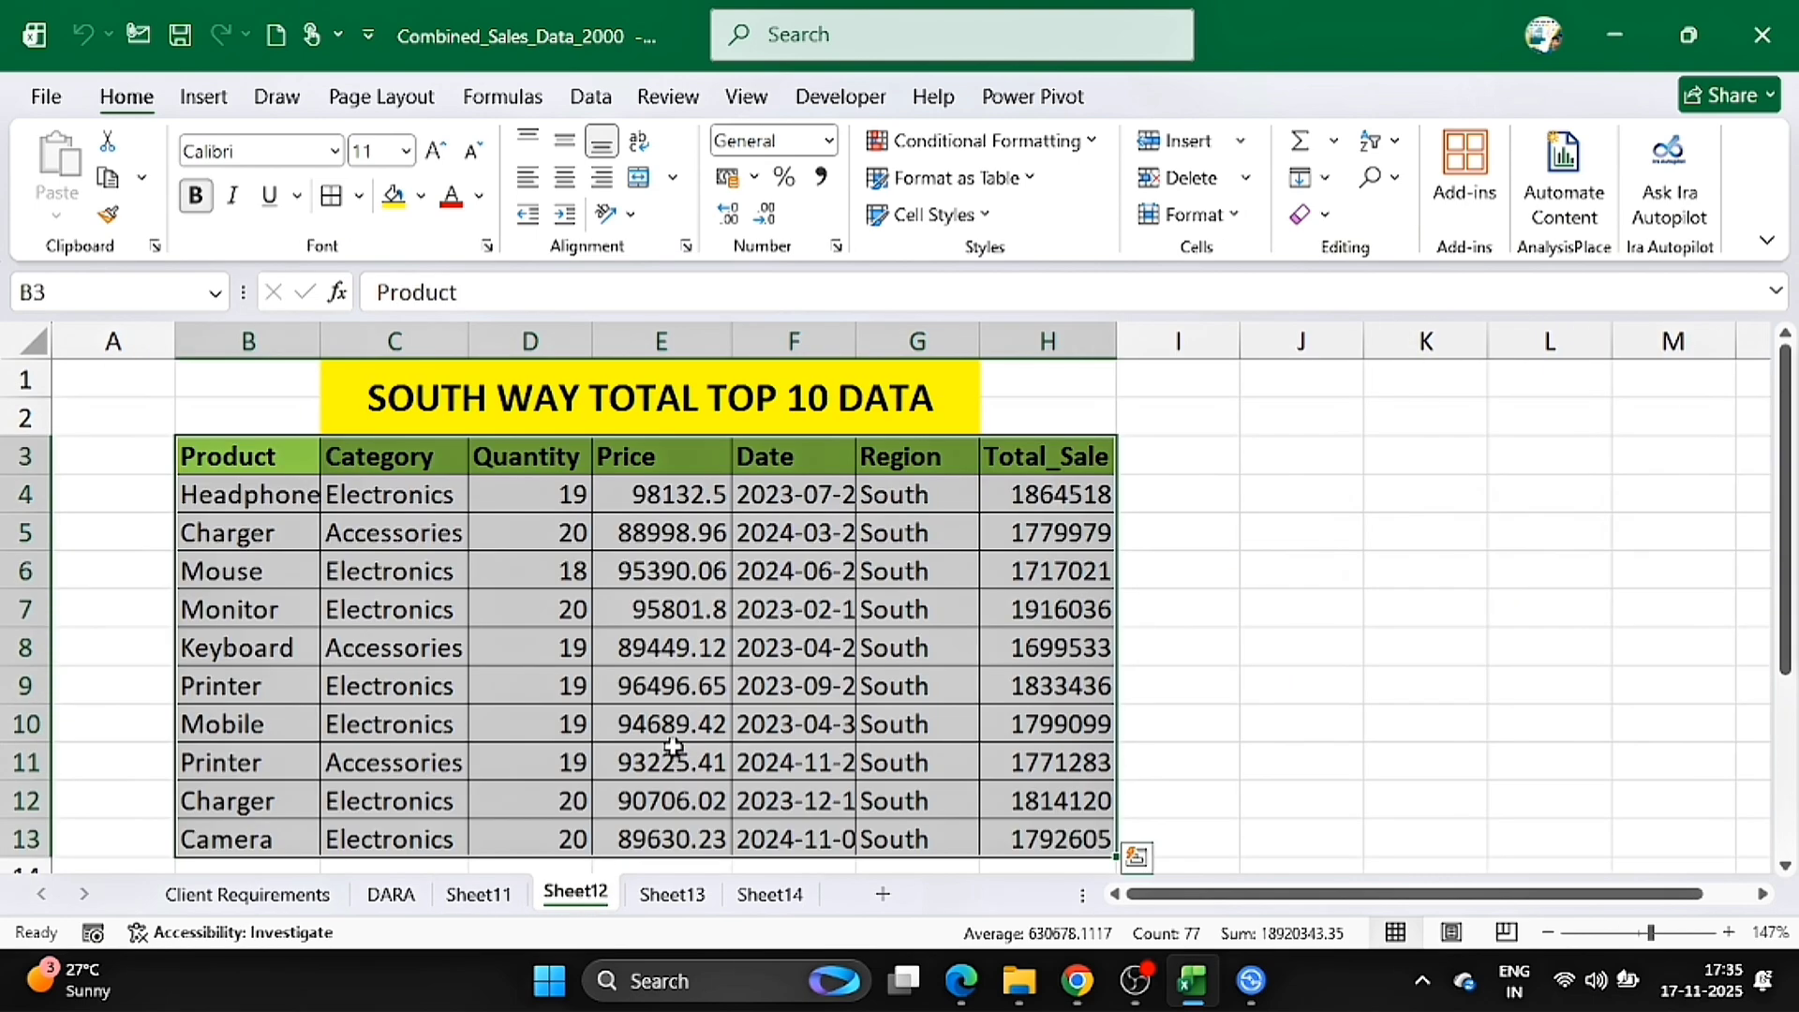
pyautogui.click(673, 894)
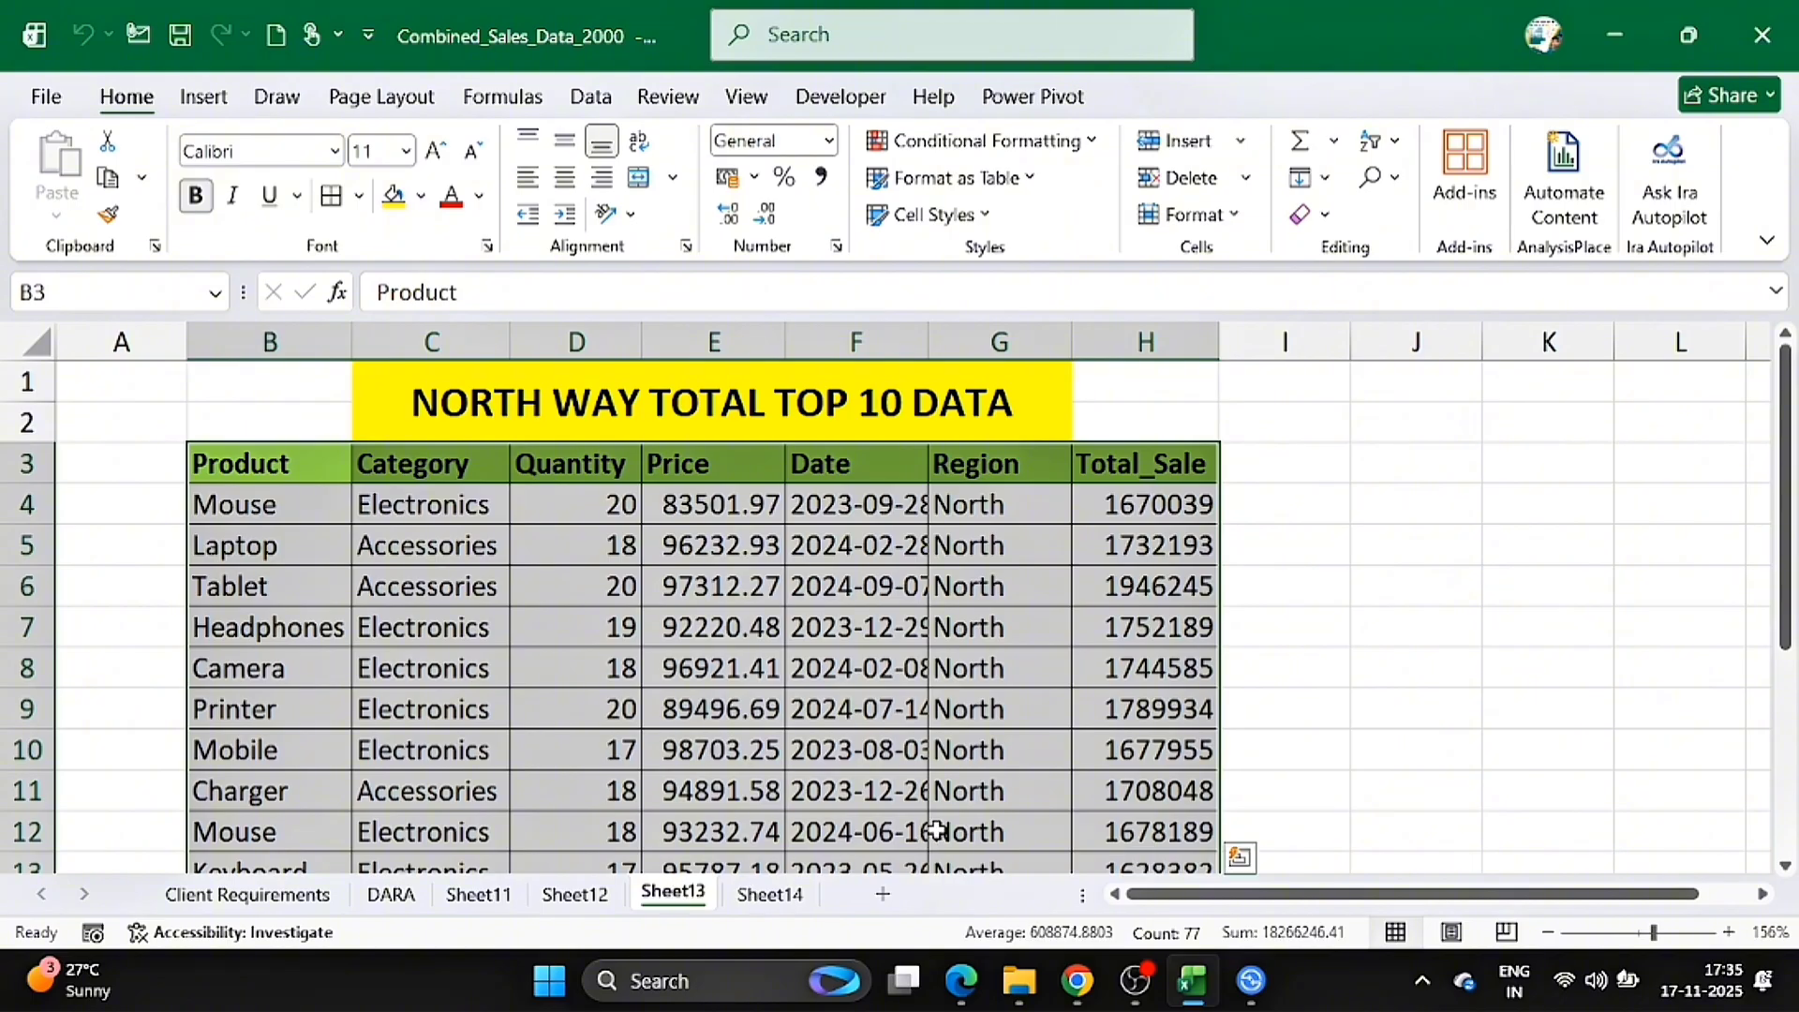
pyautogui.click(937, 831)
pyautogui.click(770, 893)
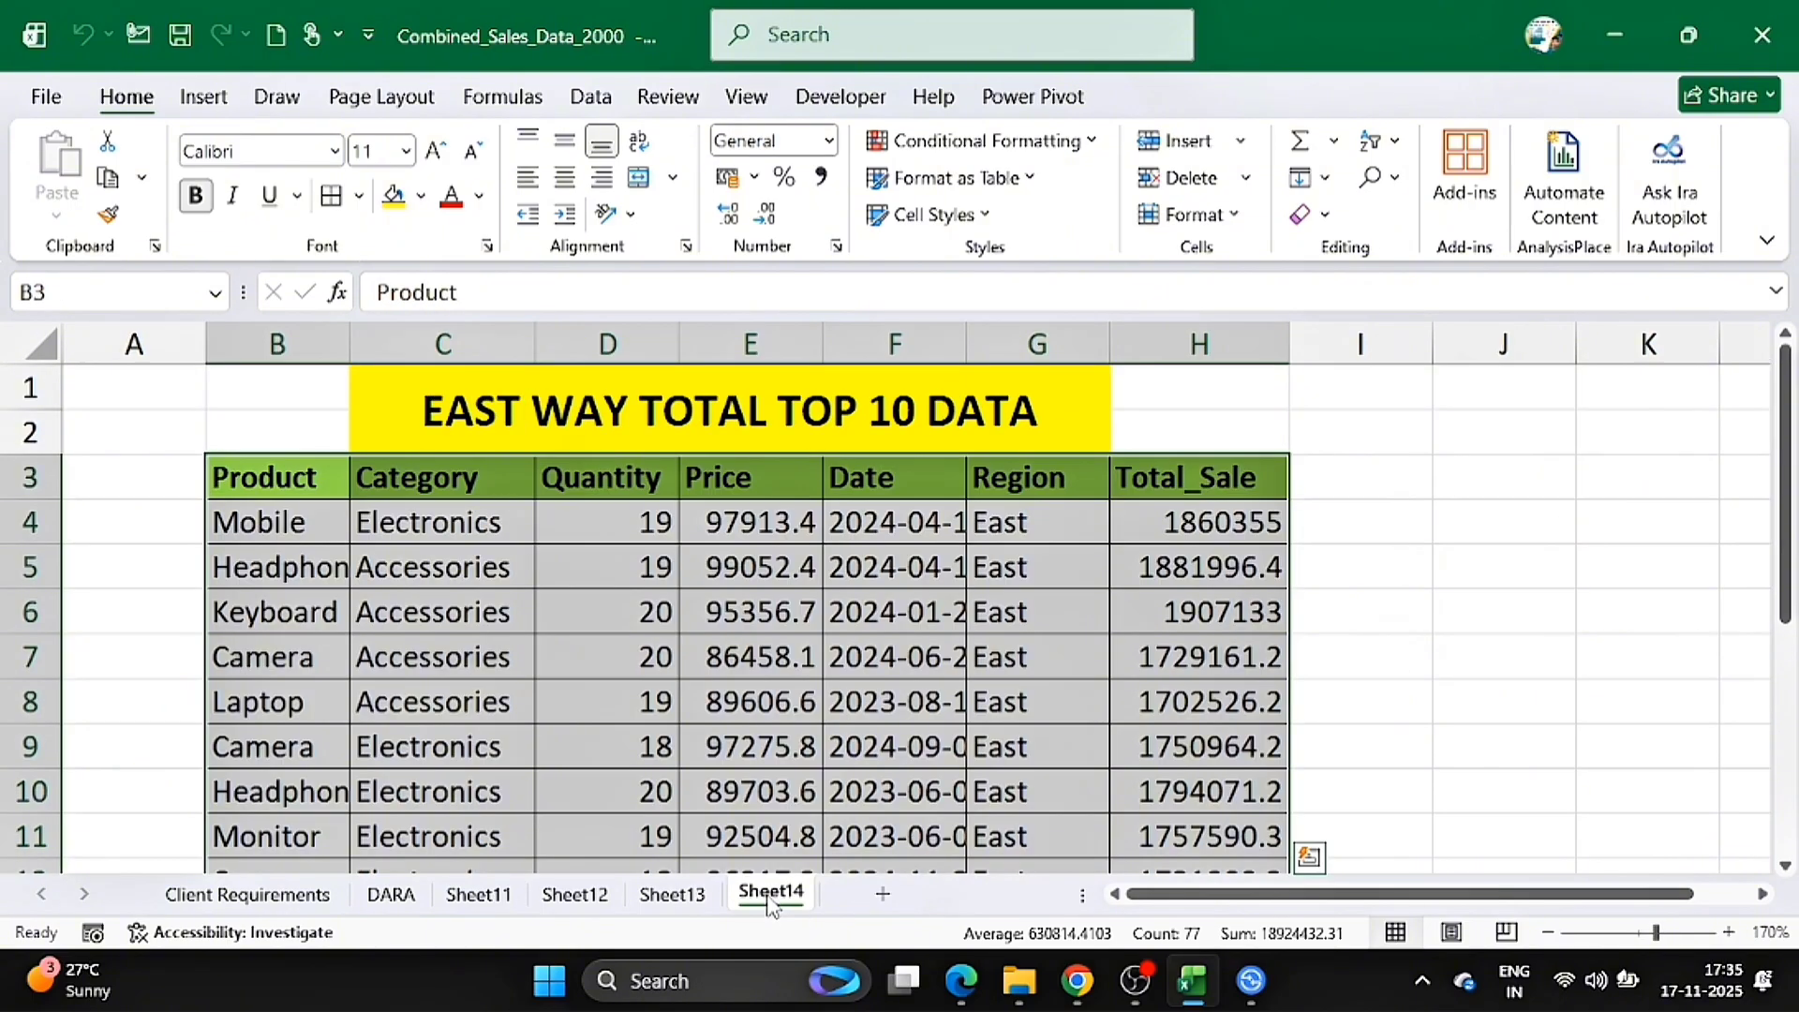
pyautogui.scroll(1, 857, 764)
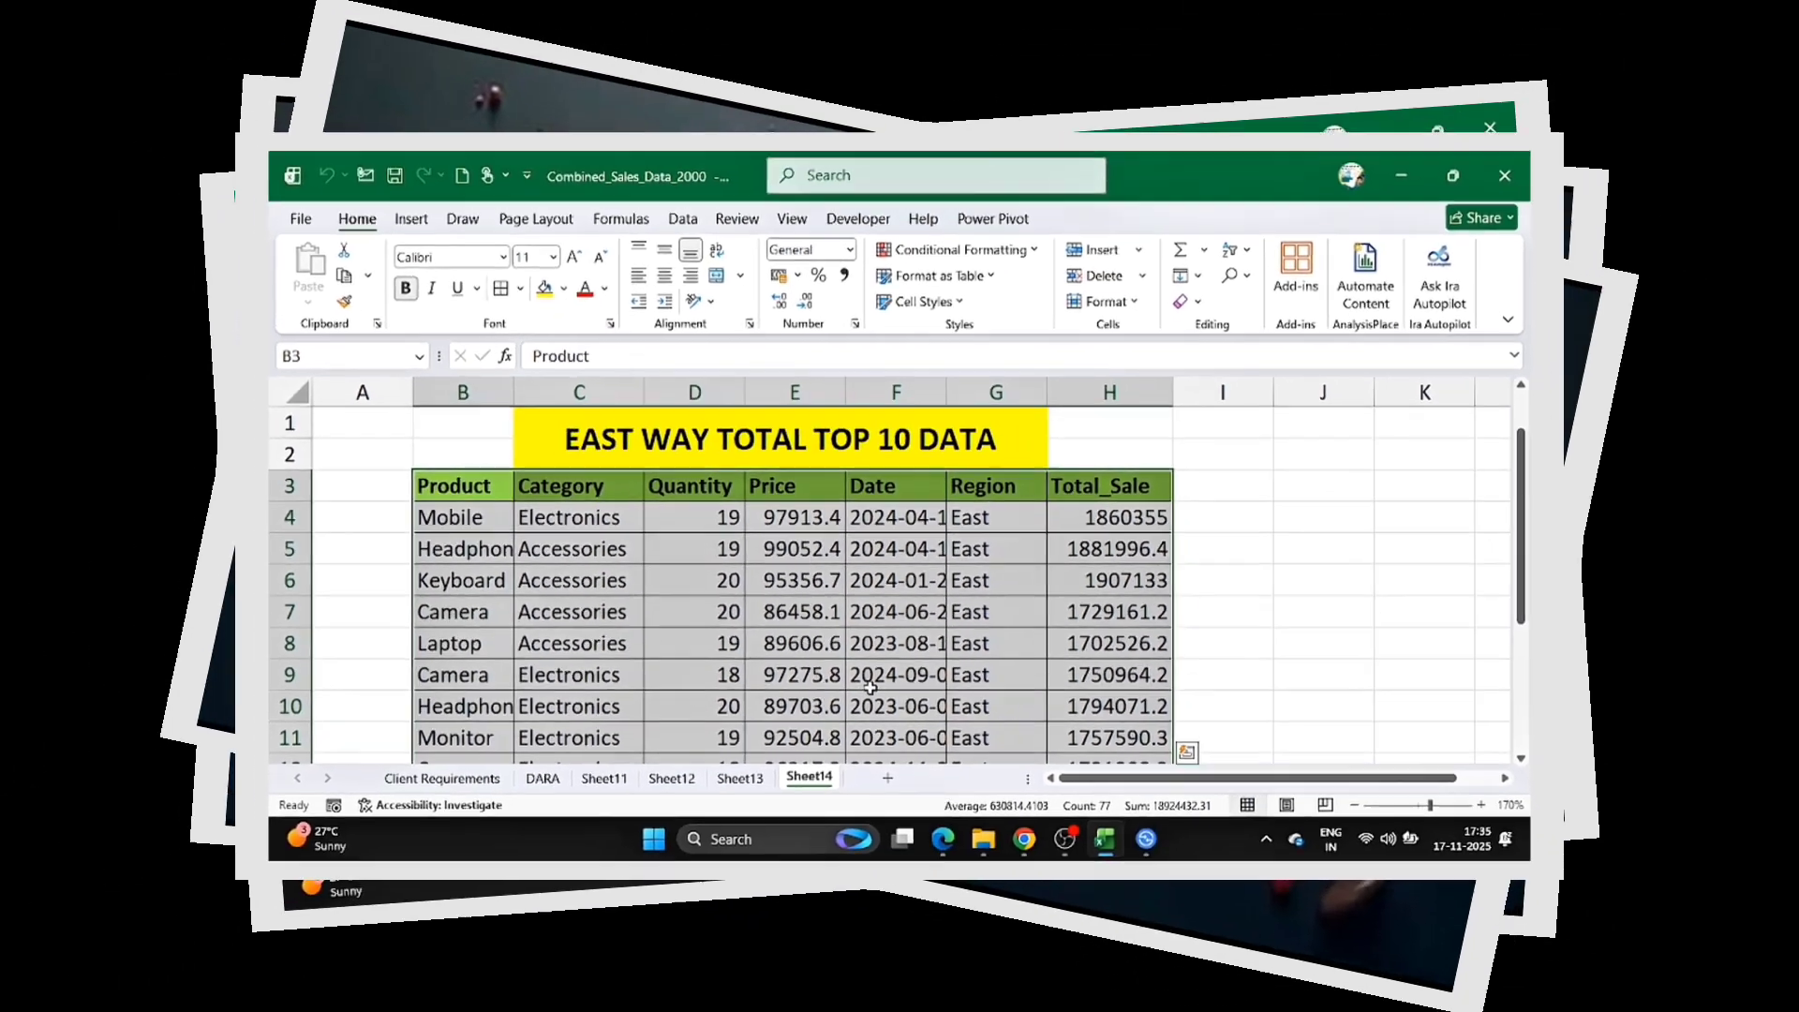